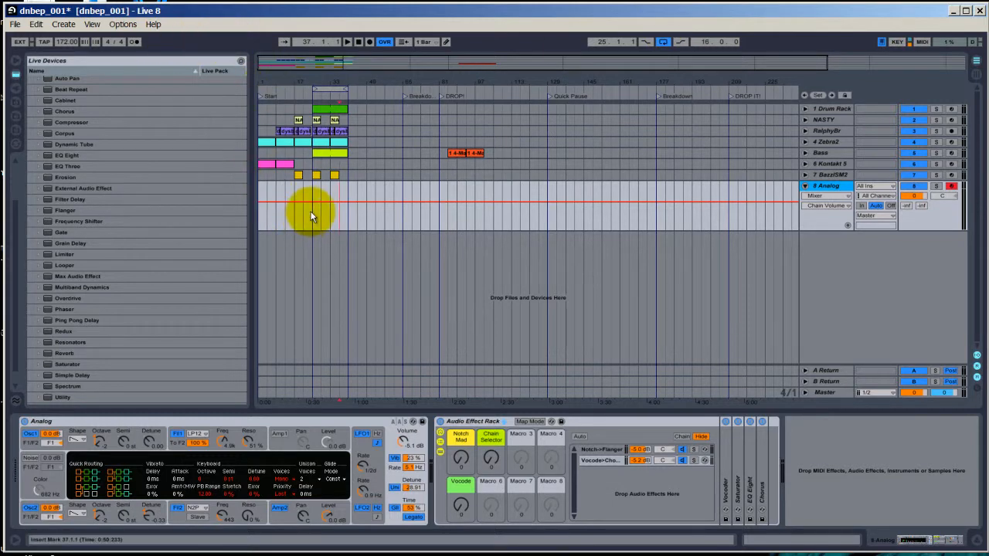
Step: Insert an empty three-bar MIDI clip on the 8 Analog track, from bar 25 to bar 28
left_click_drag(315, 209, 349, 217)
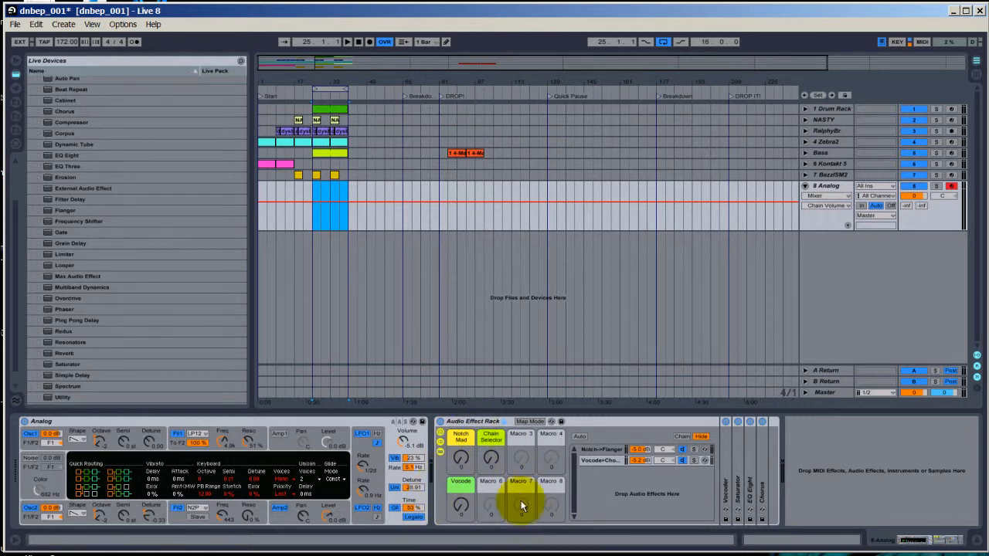
left_click_drag(486, 469, 487, 418)
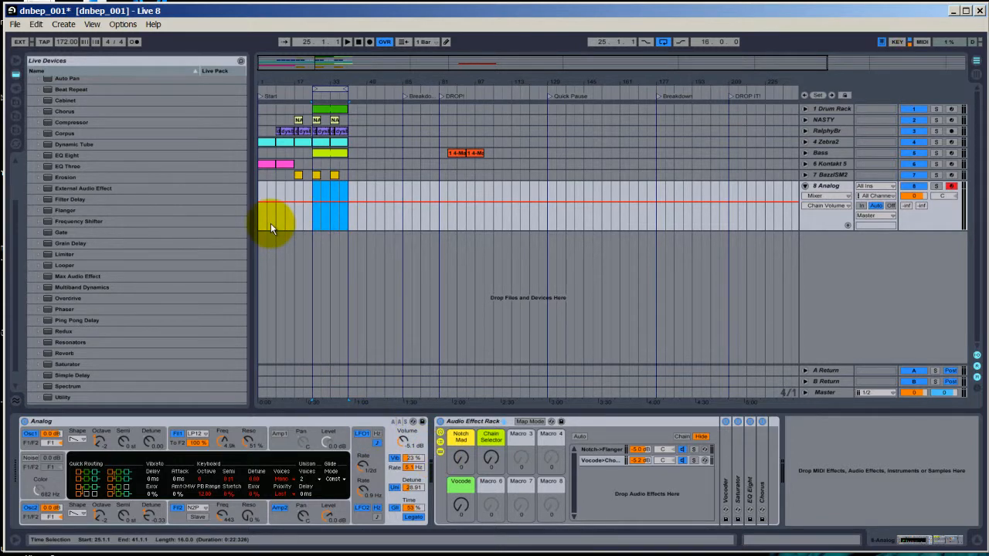
left_click(318, 221)
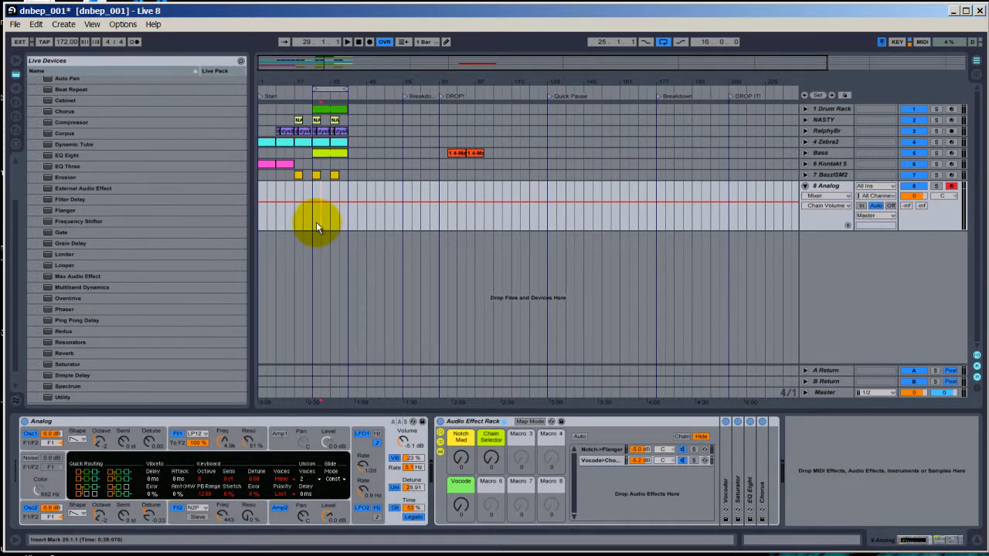
left_click_drag(314, 219, 341, 225)
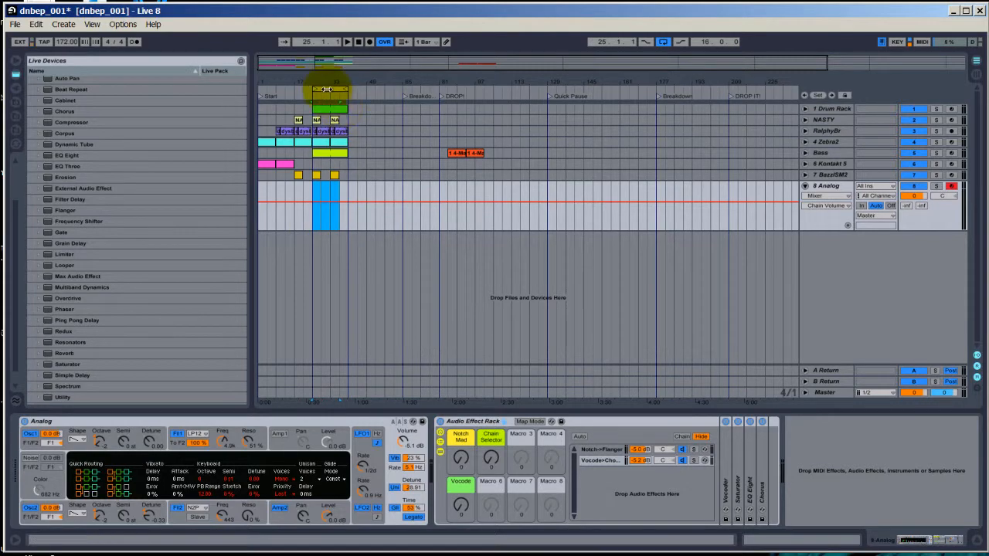
left_click_drag(320, 81, 320, 77)
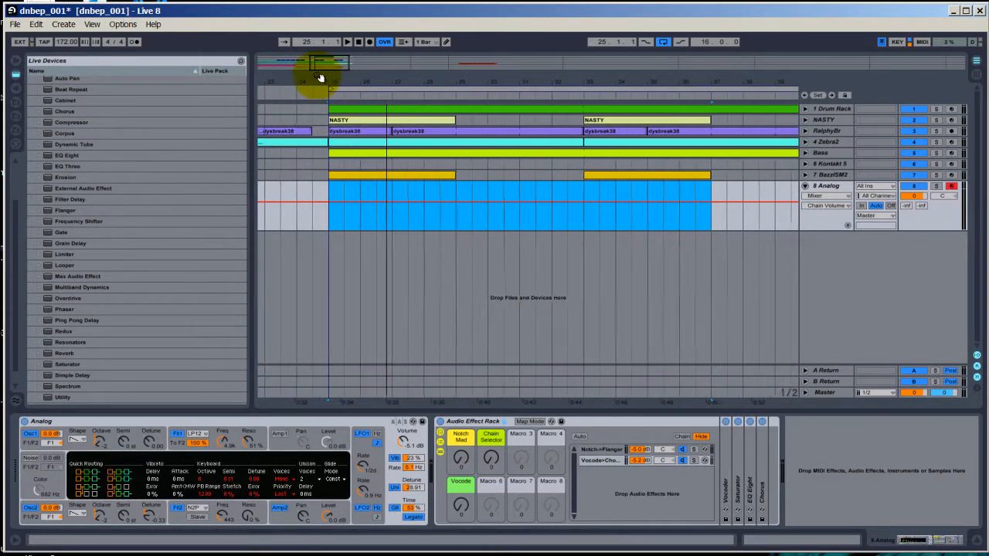
left_click(345, 221)
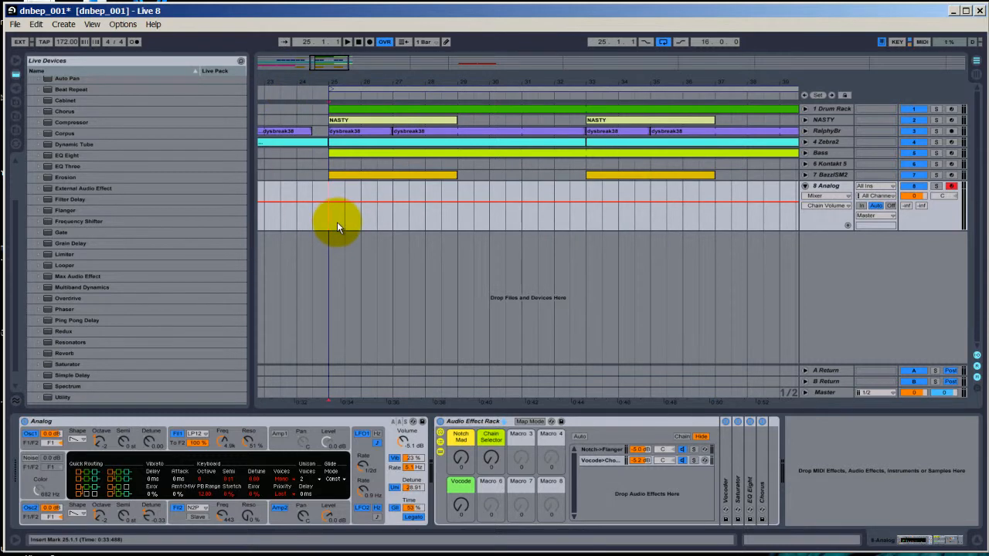
left_click_drag(335, 224, 420, 232)
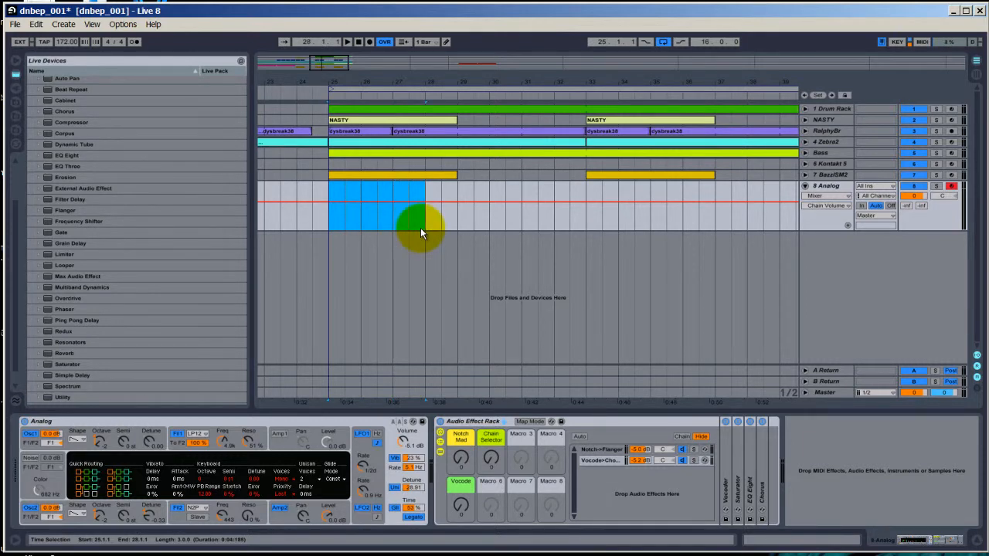
left_click(360, 217)
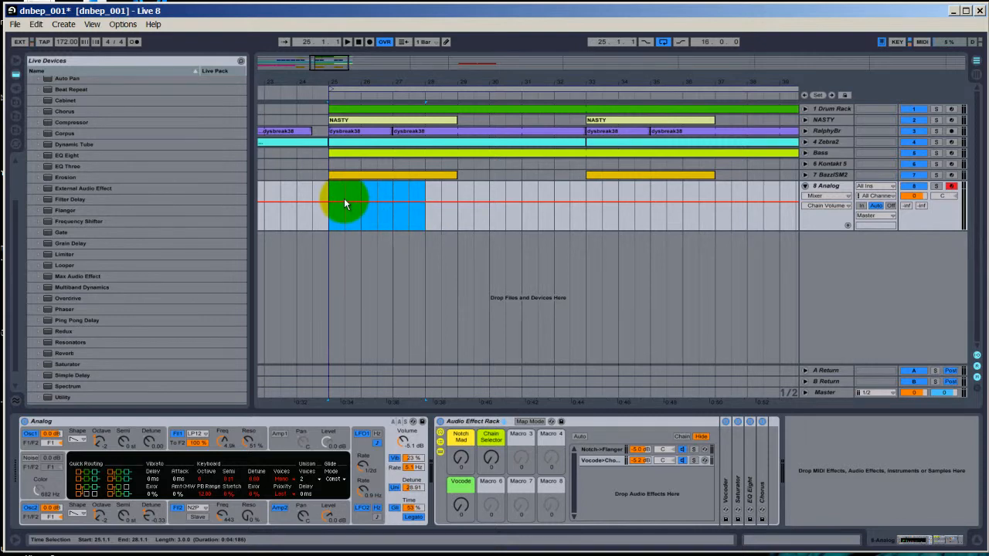
key("ctrl+shift+m")
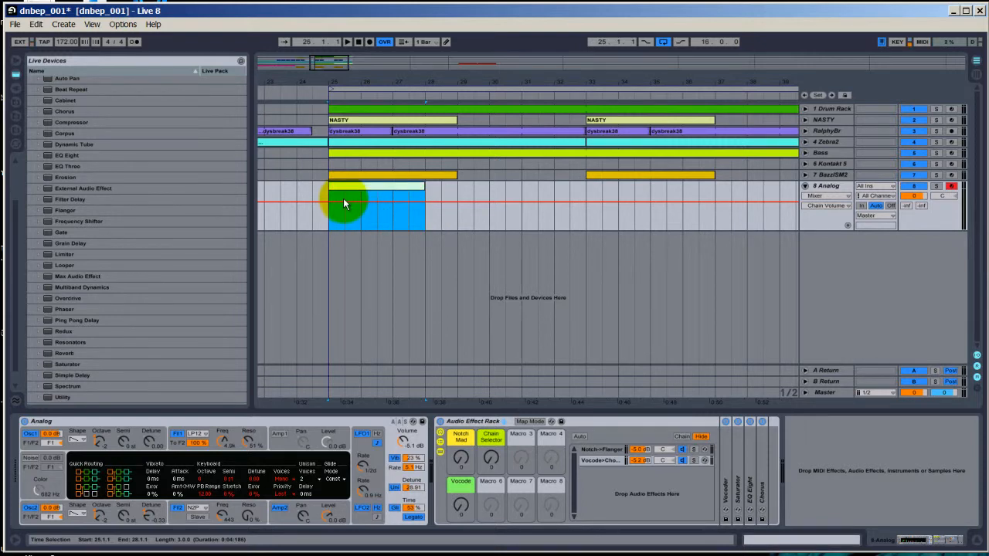
Step: Open the new Analog clip and crop it to its three-bar length
double_click(421, 193)
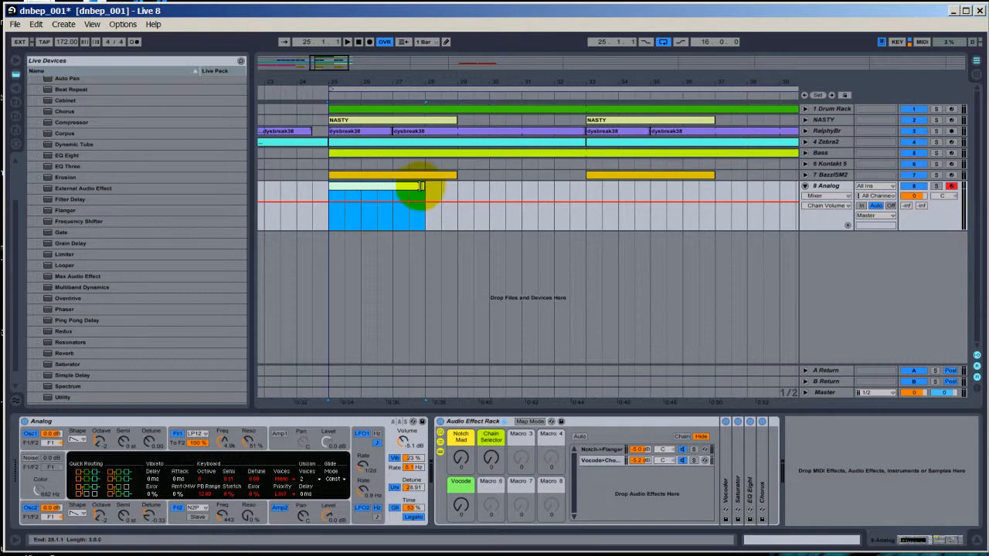
left_click_drag(104, 518, 105, 517)
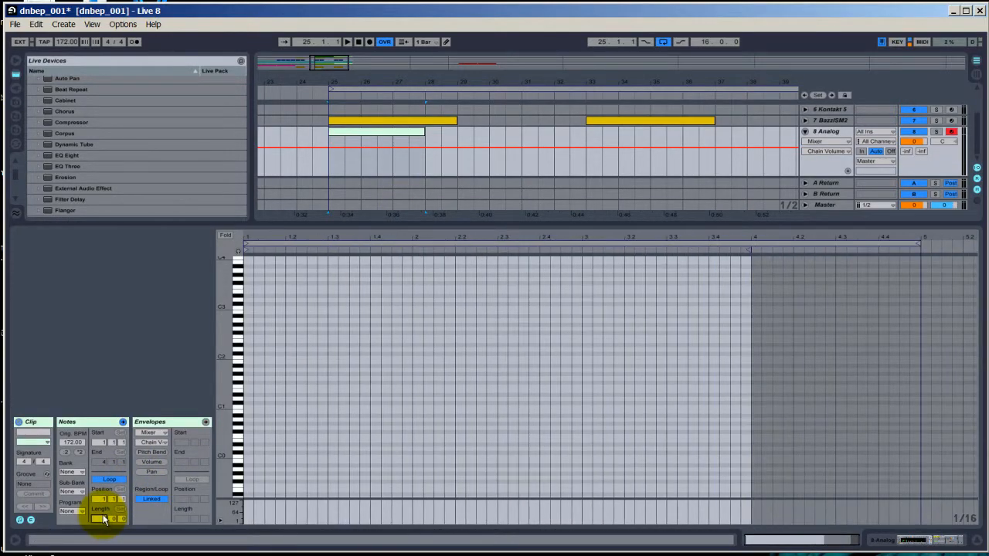
right_click(362, 382)
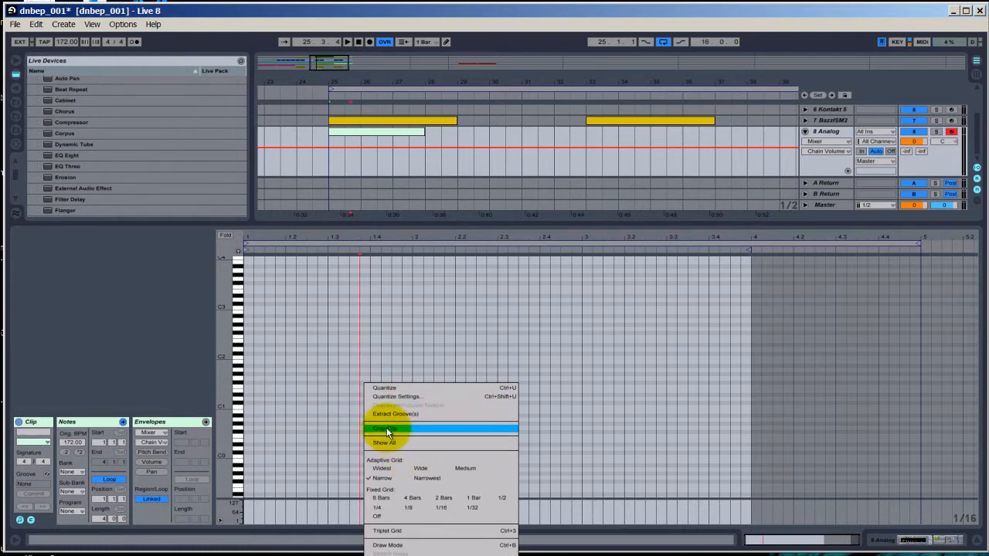
left_click(385, 428)
left_click(380, 409)
key("shift+Tab")
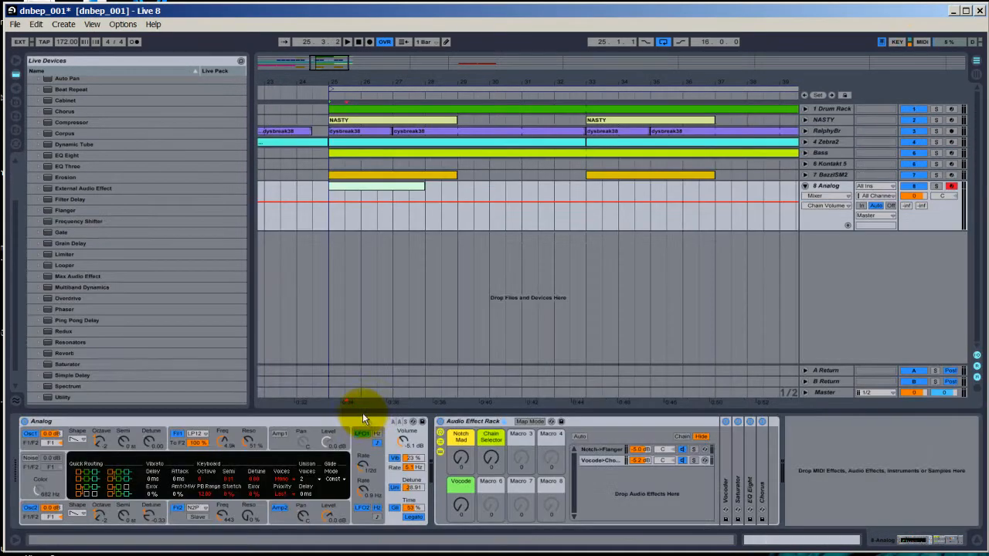
Step: Reopen the cropped clip's notes and audition C notes from the computer keyboard, shifting its octave range up to C3
double_click(380, 193)
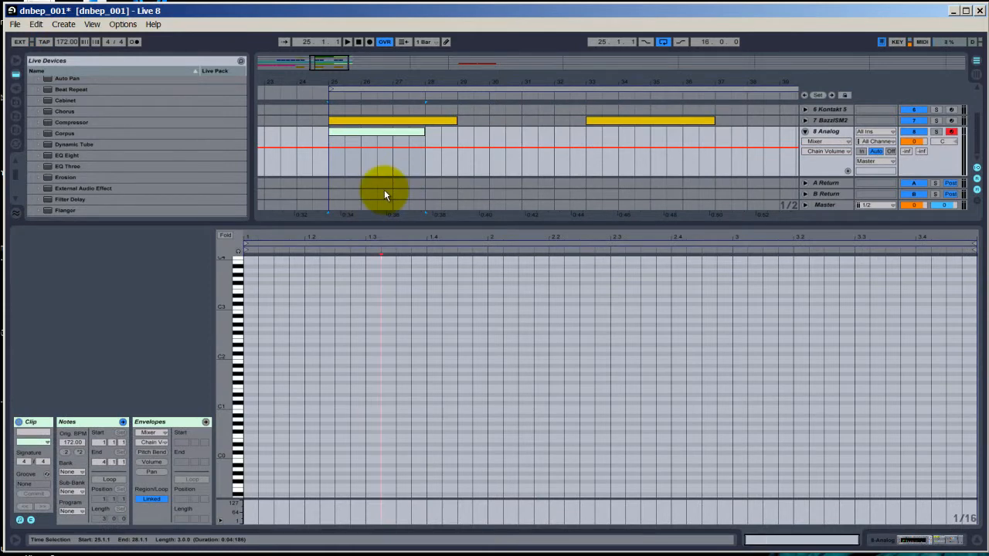
left_click(390, 308)
scroll(385, 354, "up", 4)
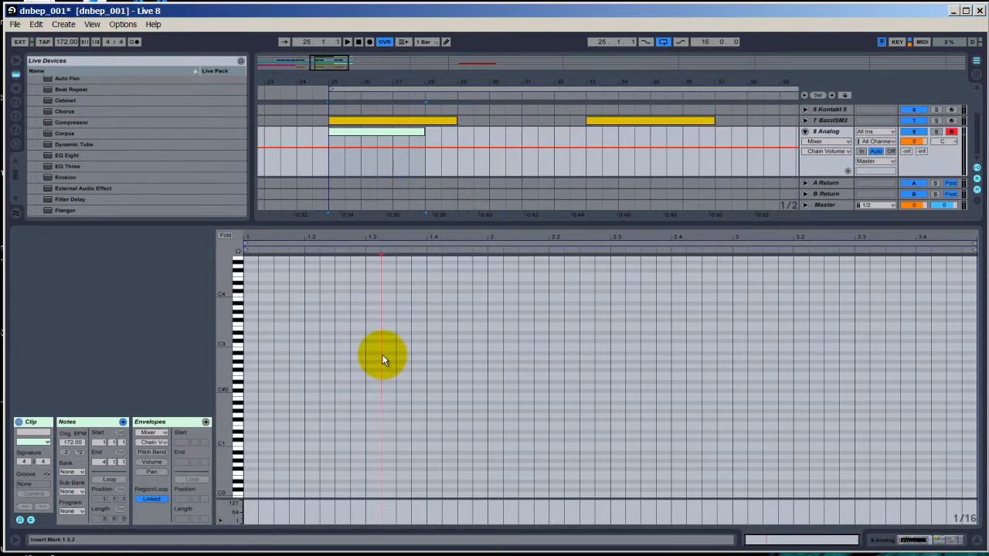
scroll(388, 350, "down", 1)
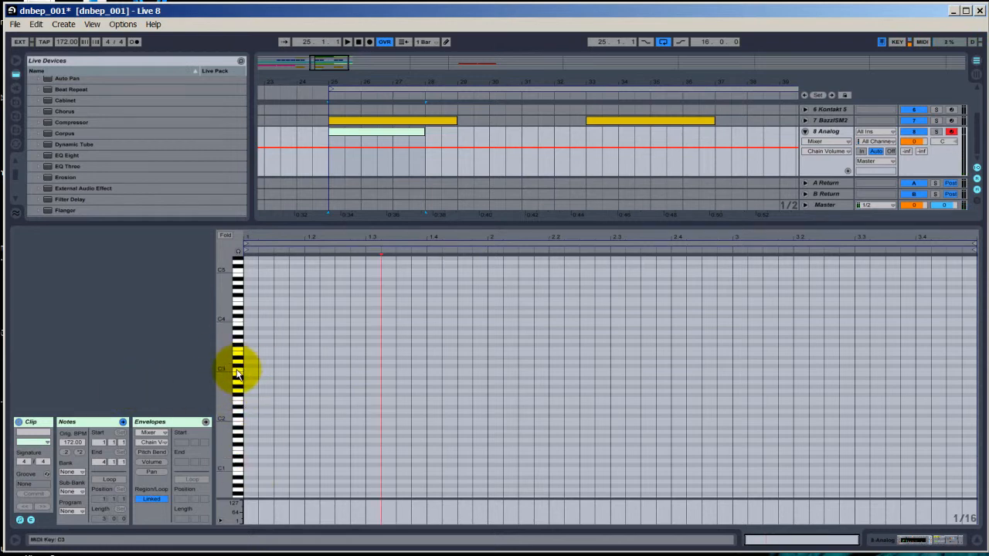
key("a")
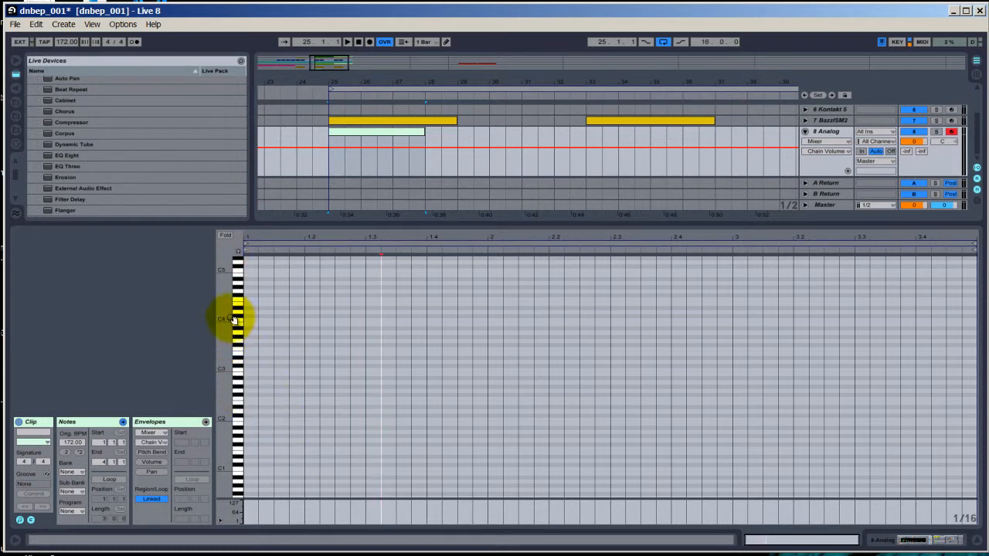
key("a")
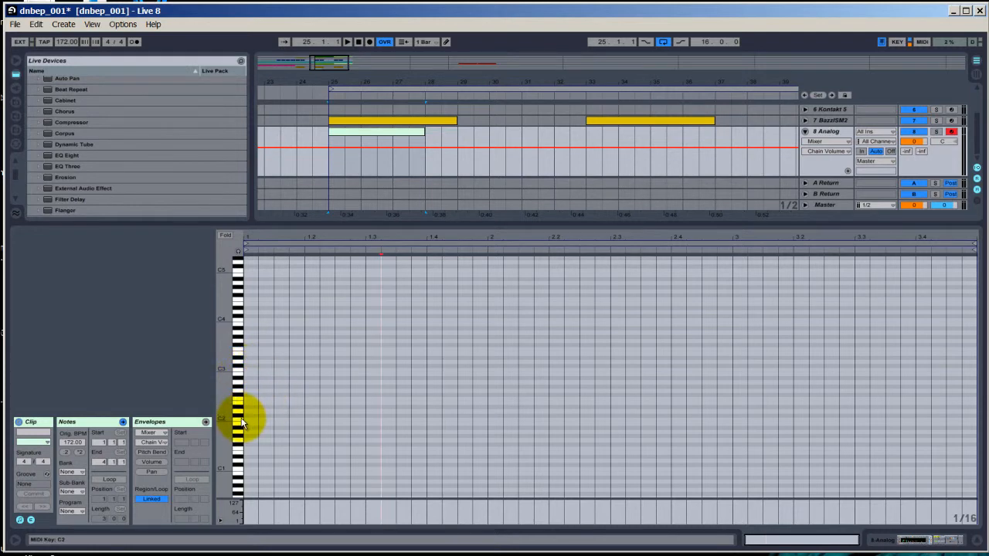
key("a")
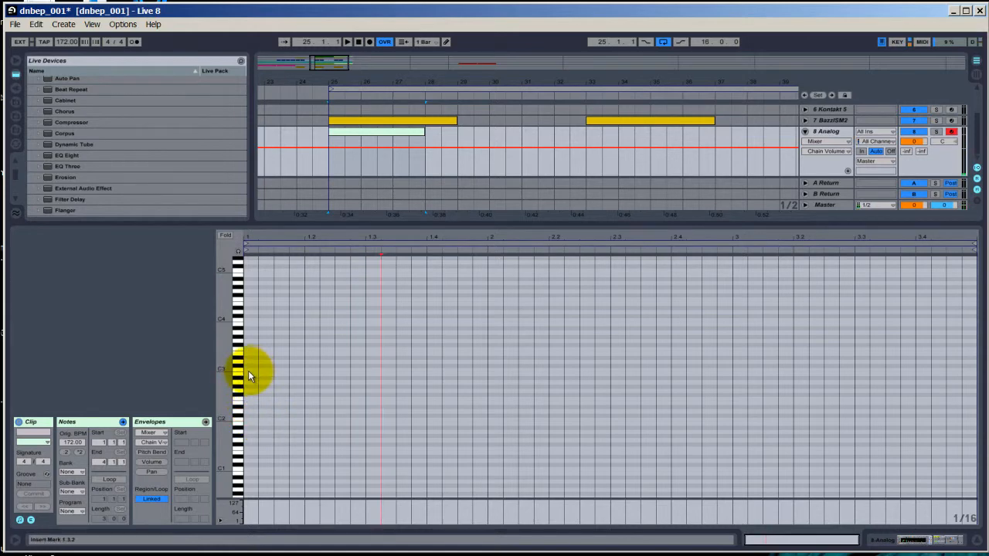
key("x")
key("a")
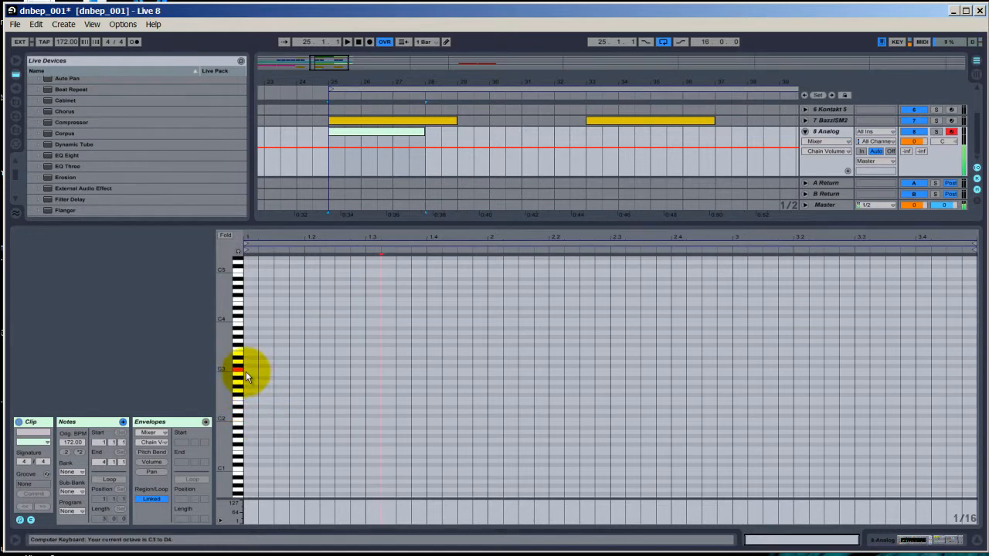
Step: Draw a C3 note in the Analog clip that spans all three bars
double_click(247, 372)
left_click_drag(256, 369, 881, 305)
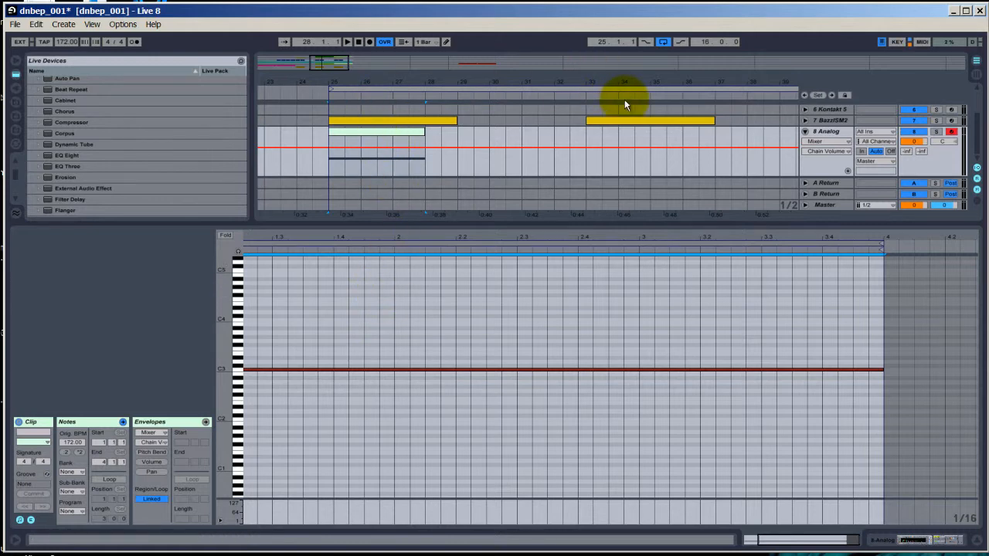
key("shift+Tab")
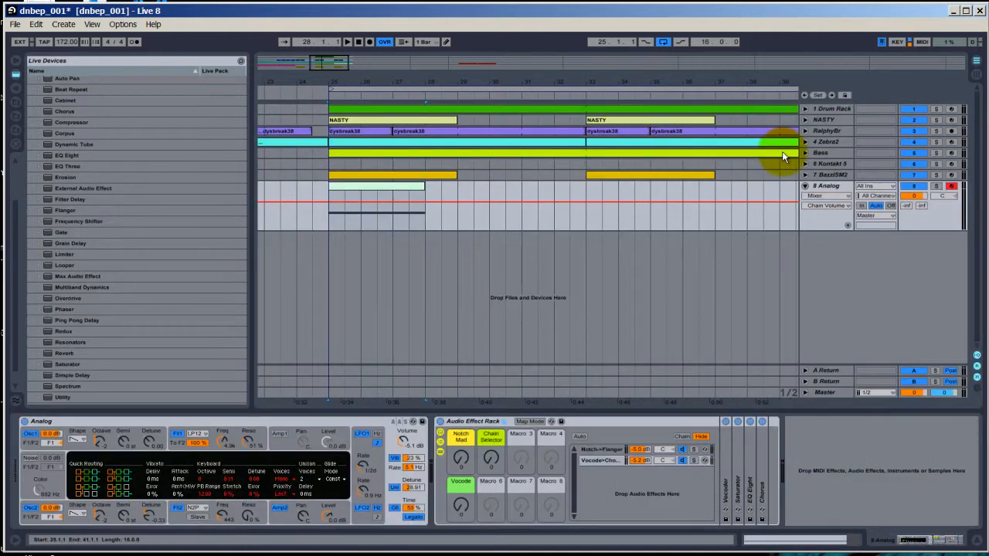
Step: Solo the 8 Analog, 1 Drum Rack and NASTY tracks and play them together
left_click(936, 186)
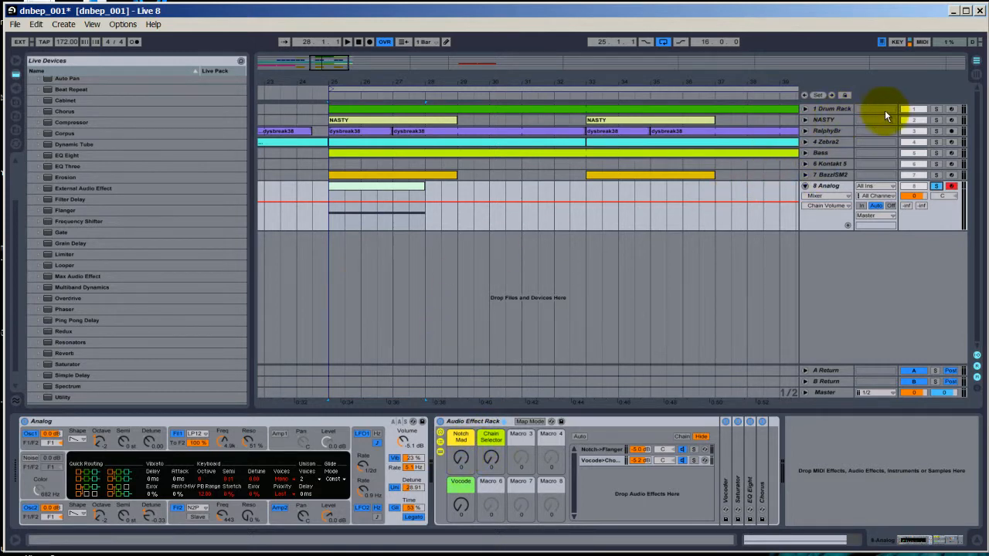
left_click(937, 109)
left_click(935, 120)
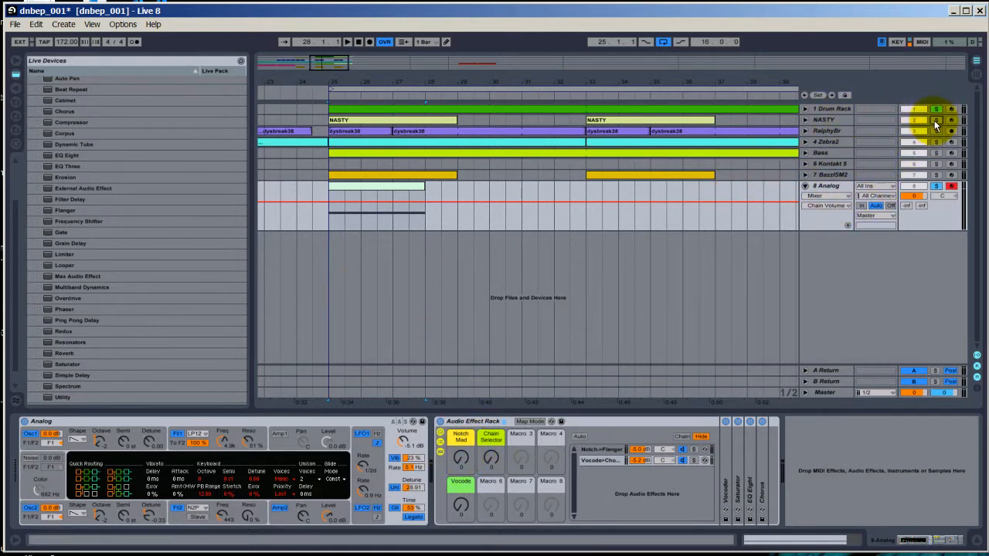
key("space")
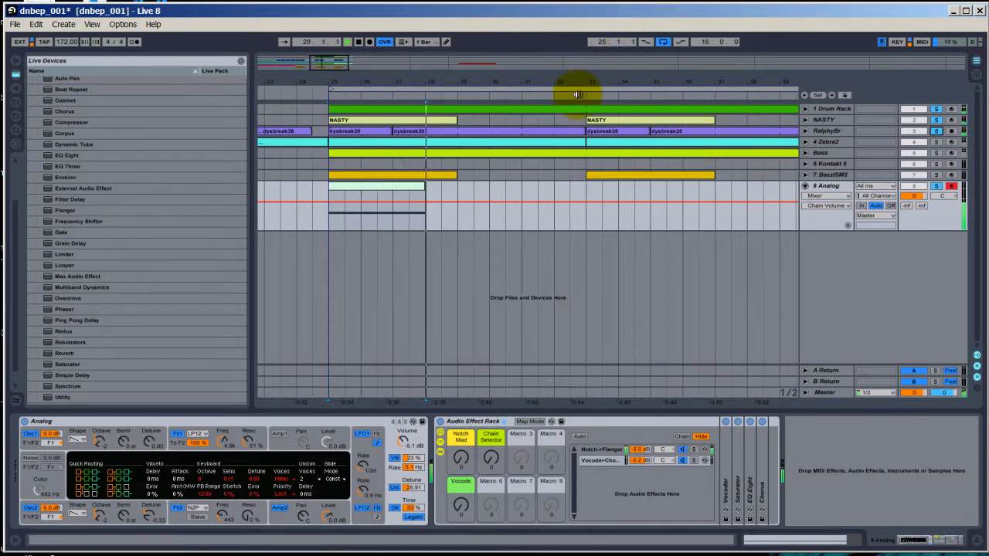
Step: Audition the three-bar Analog clip in a loop from bar 25 to bar 28 and release the track's solo
left_click(380, 191)
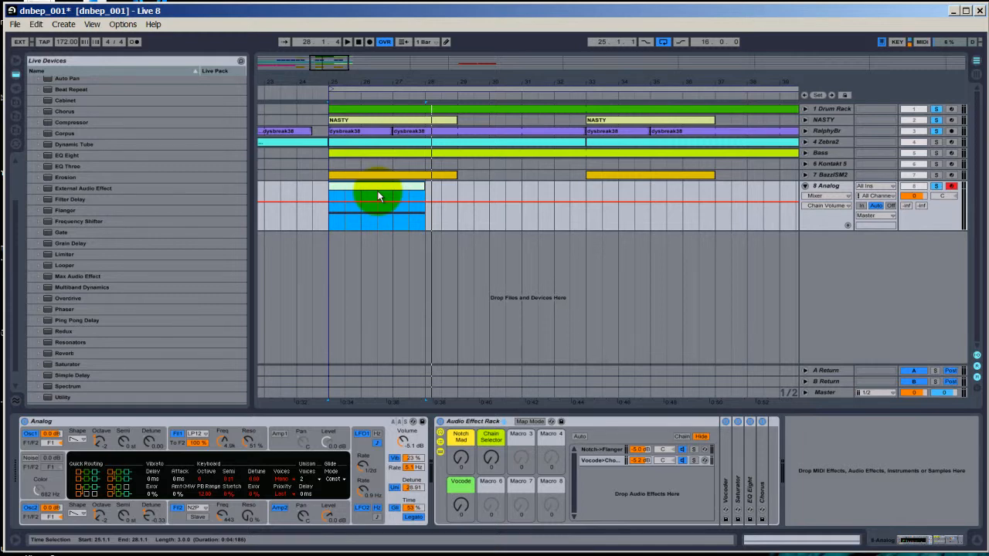
key("ctrl+l")
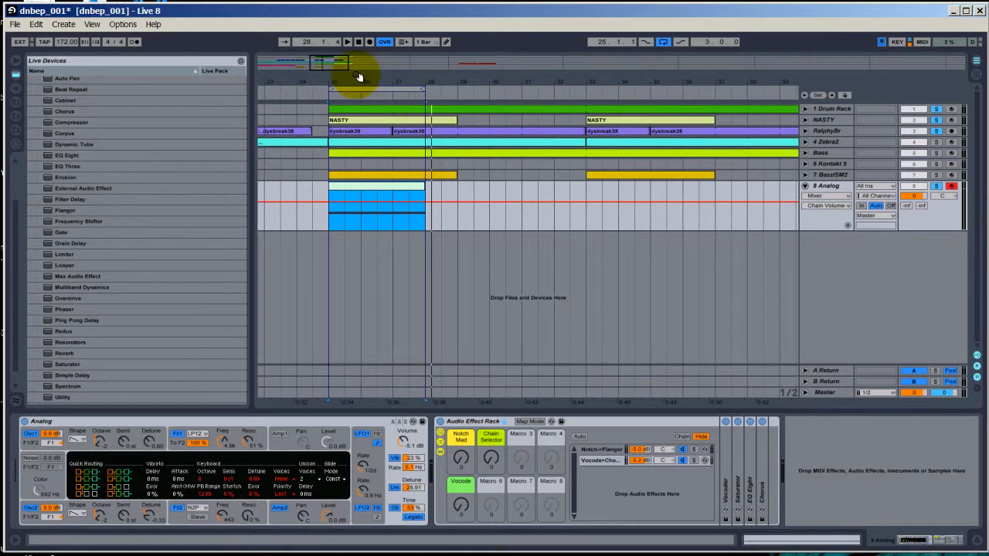
key("space")
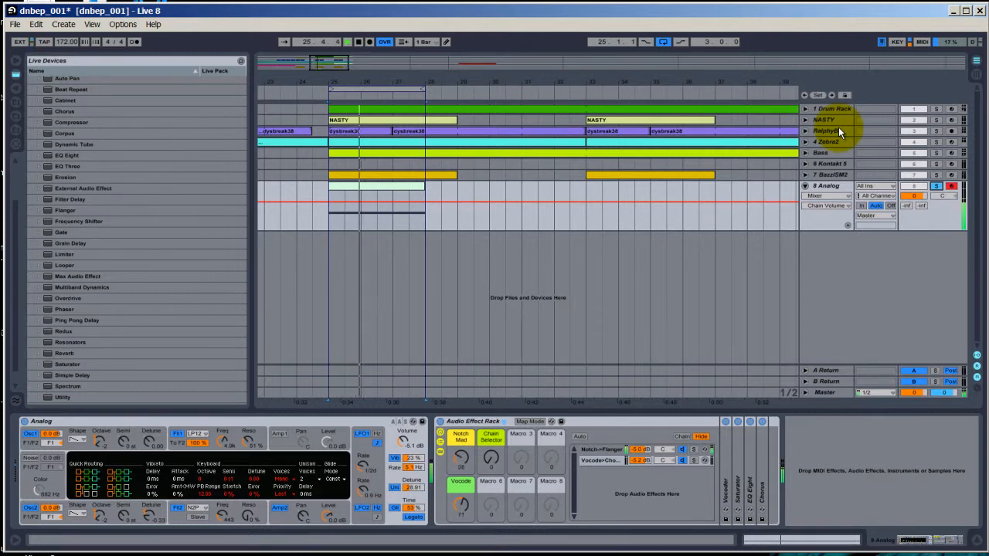
key("space")
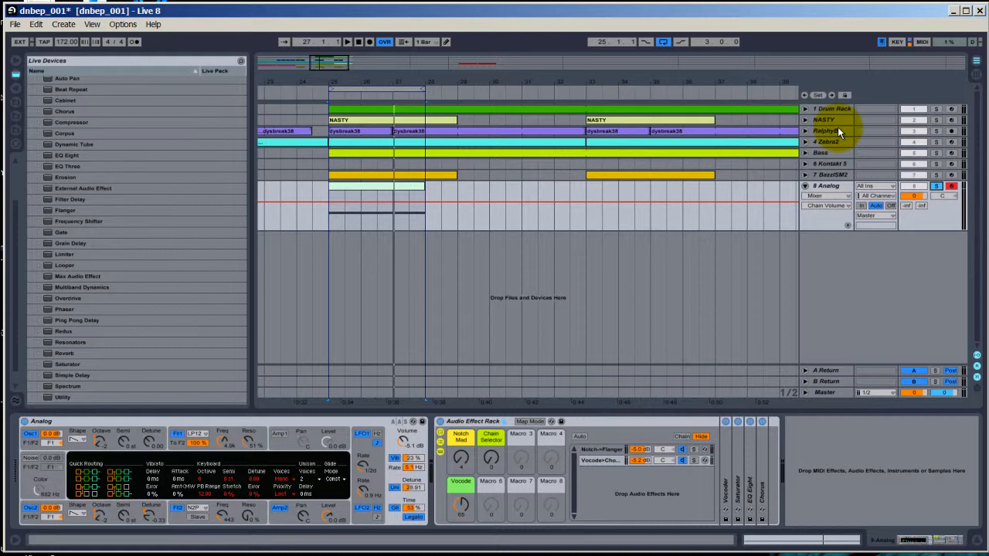
left_click(825, 224)
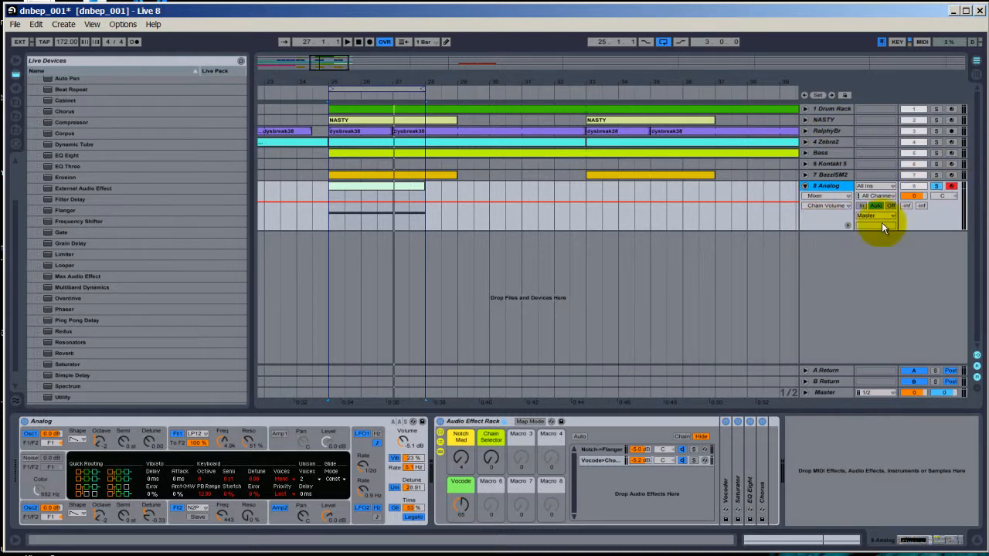
left_click(936, 186)
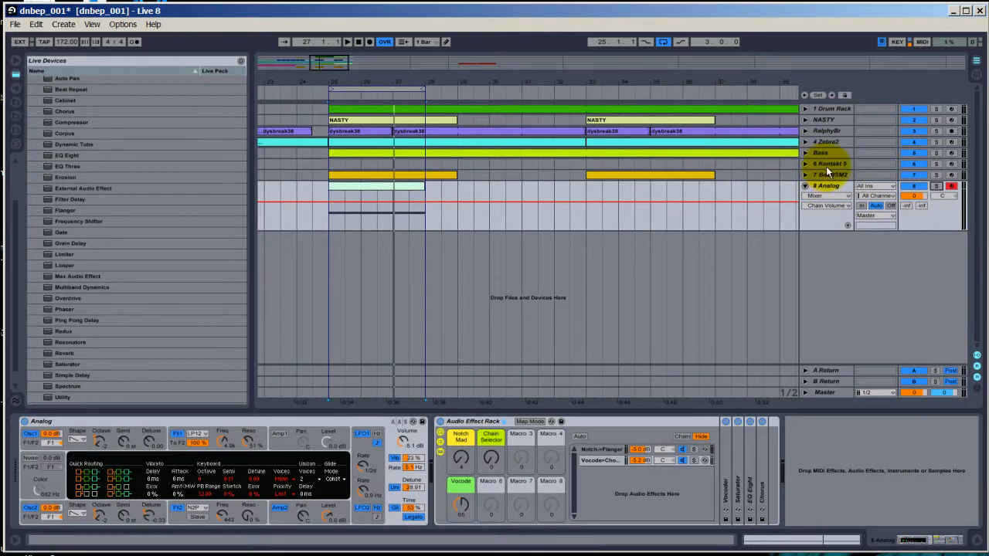
Step: Unfold the Bass track and open its Massive synthesizer window
left_click(821, 171)
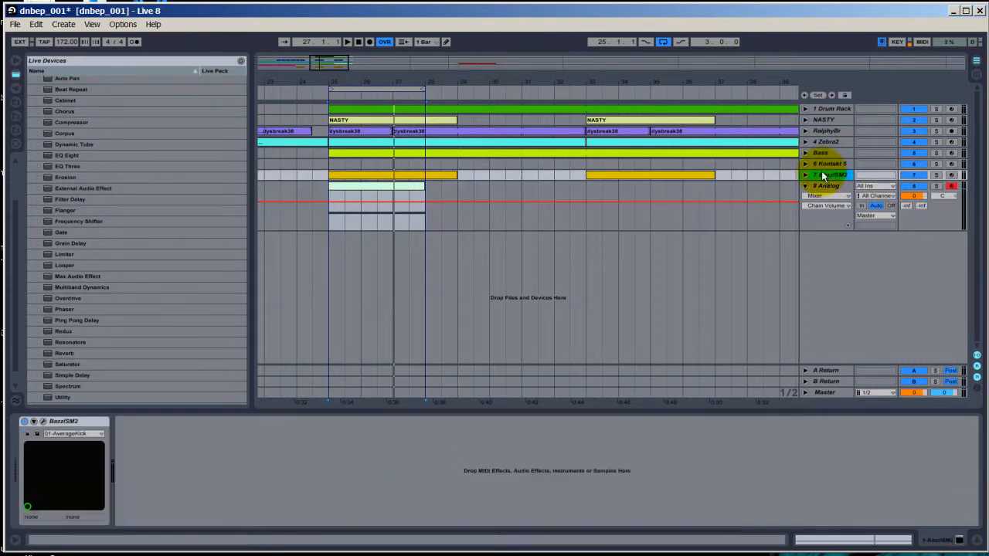
left_click(817, 154)
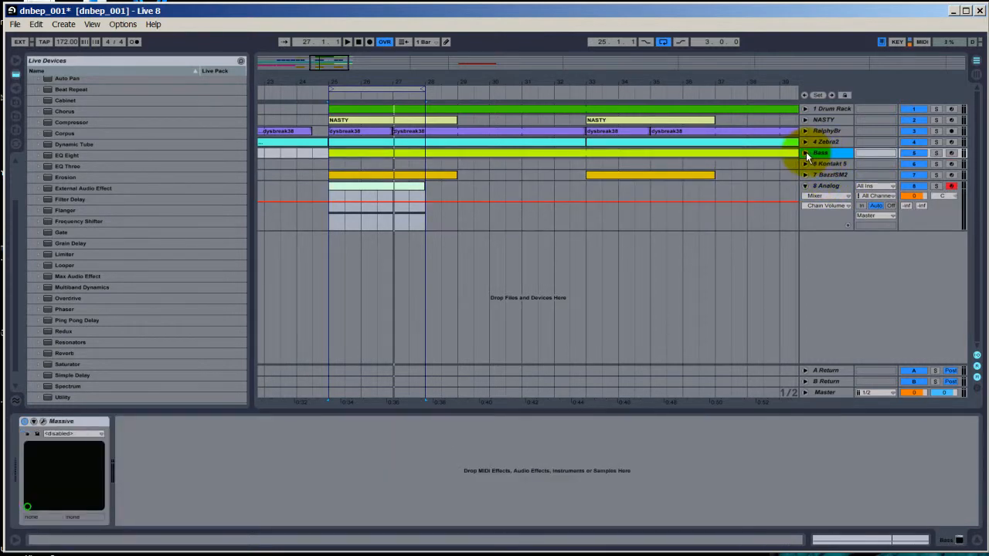
left_click(806, 154)
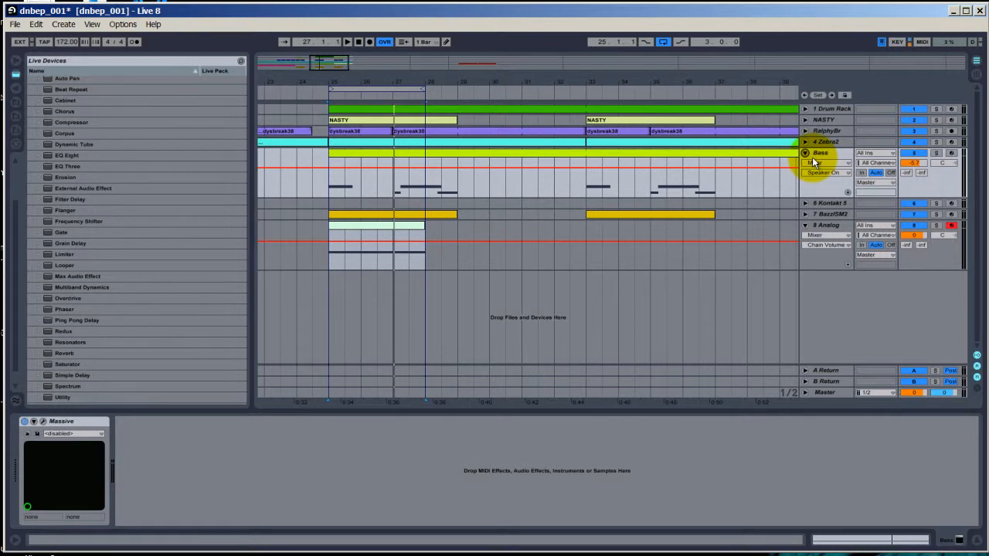
left_click(42, 422)
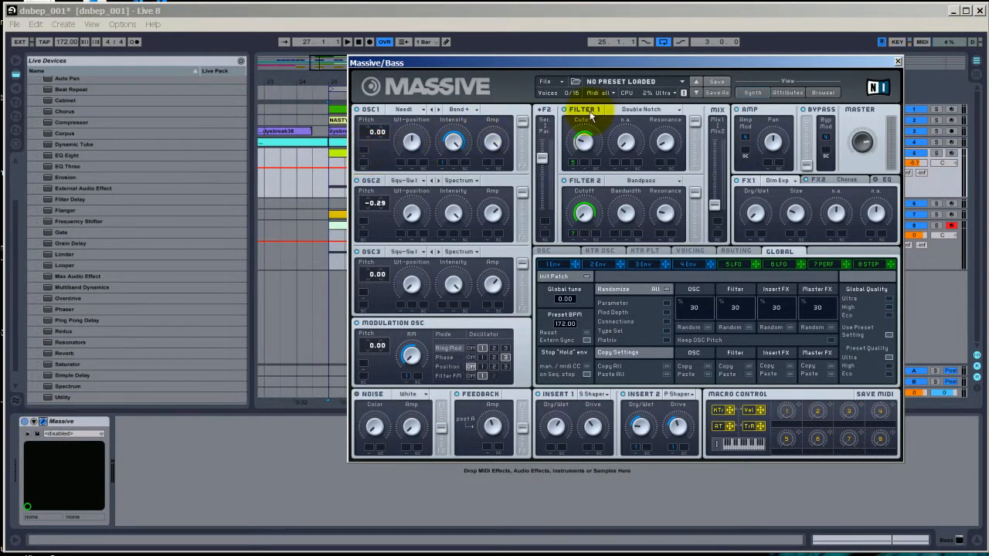
Step: Arm the Bass track and audition Massive with computer-keyboard notes, lowering the octave range to C1 to D2
left_click_drag(619, 63, 540, 63)
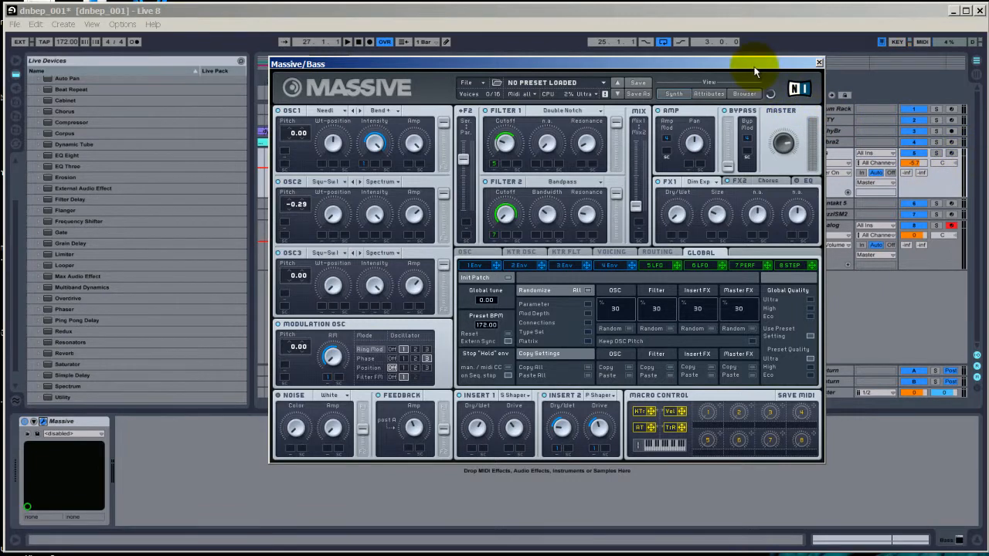
left_click_drag(755, 72, 685, 73)
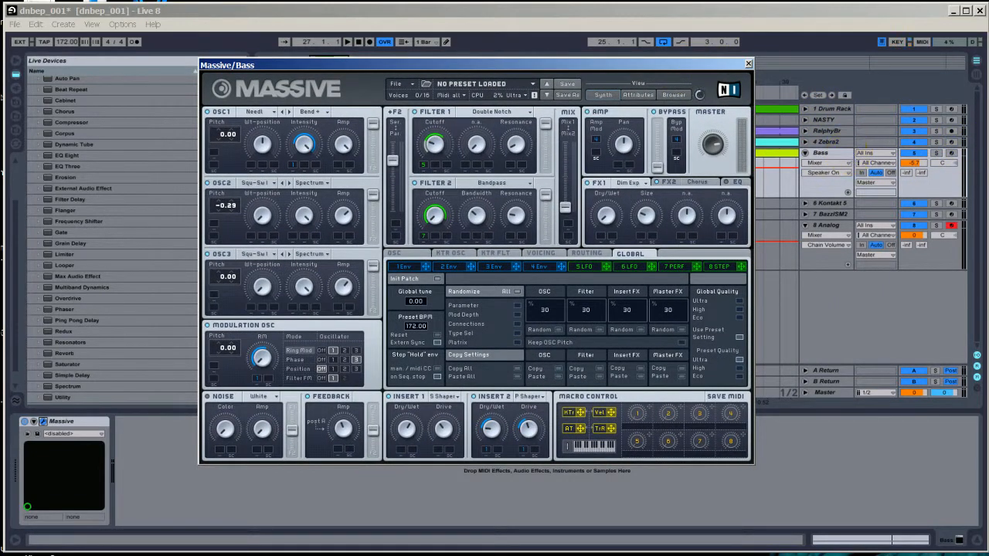
left_click(924, 157)
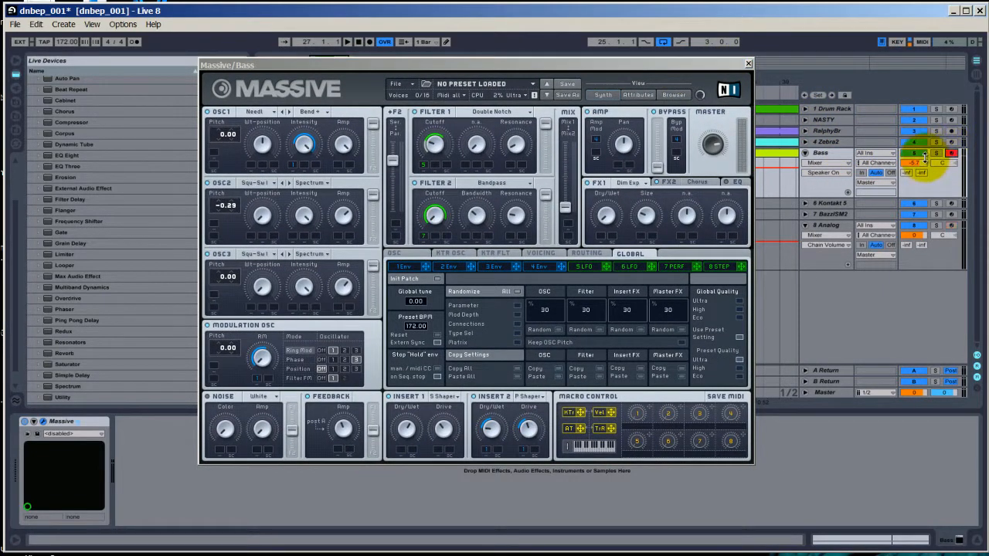
key("a")
key("z")
key("a")
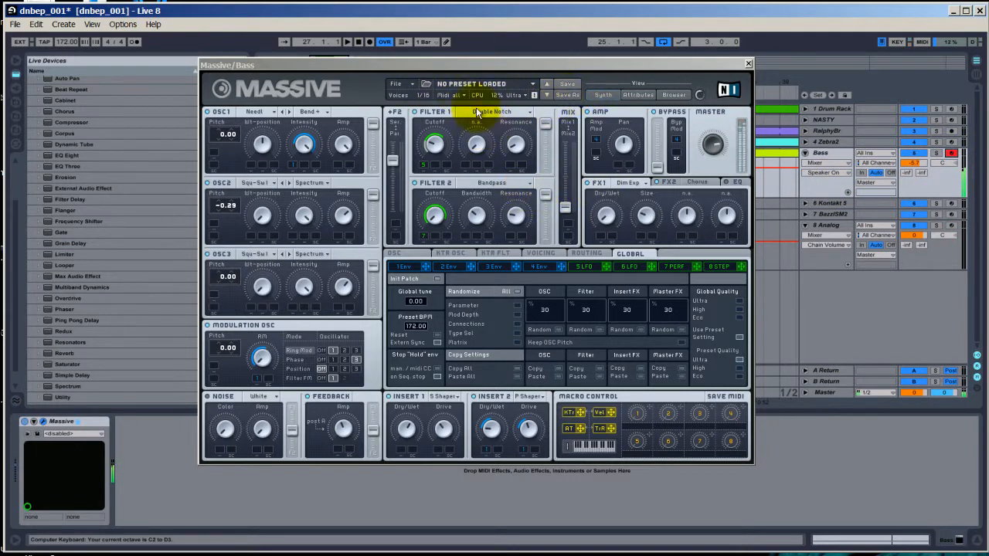
left_click_drag(480, 66, 572, 88)
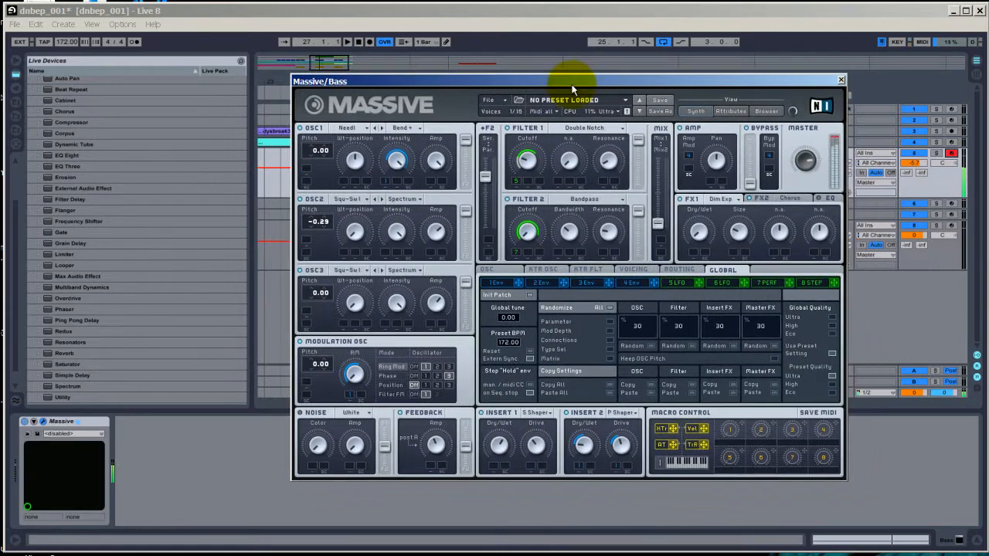
key("z")
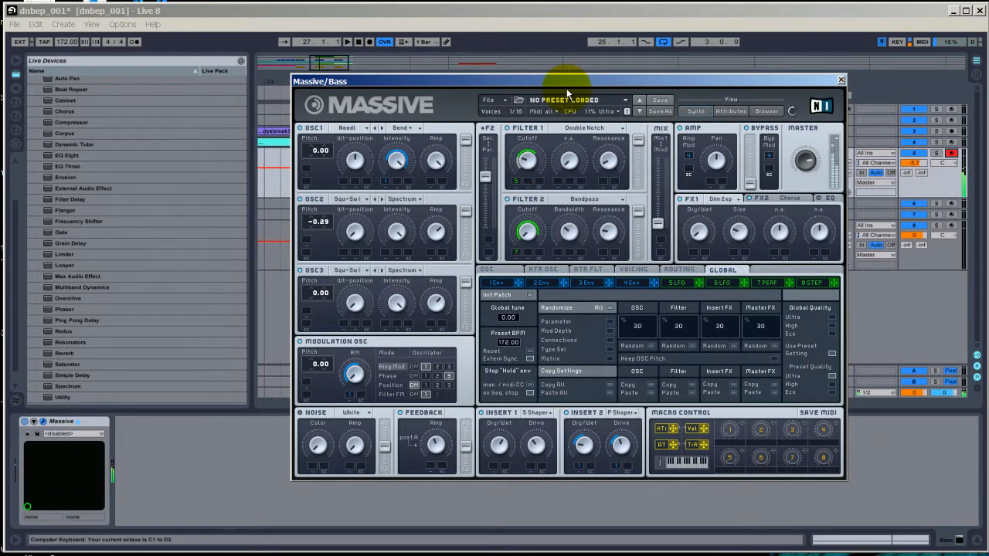
key("c")
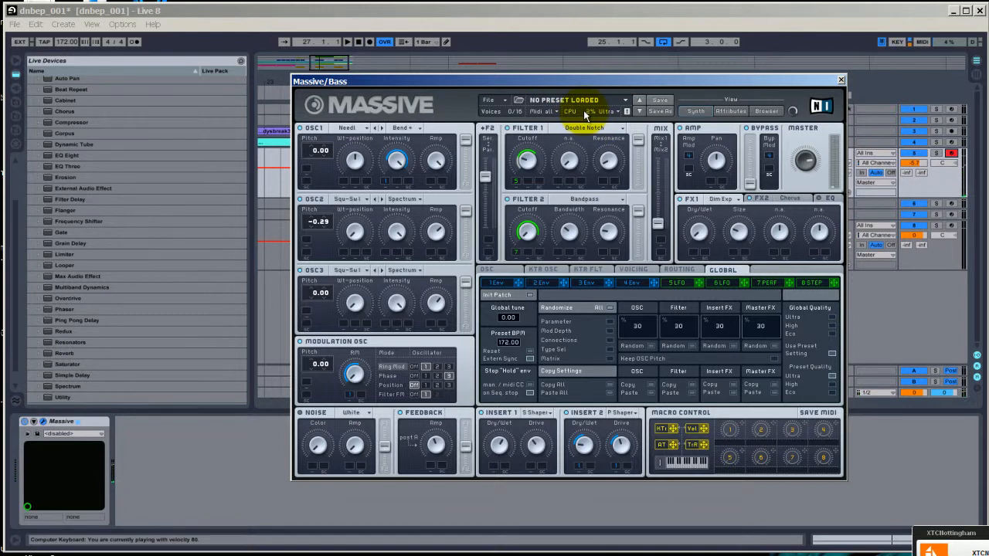
key("a")
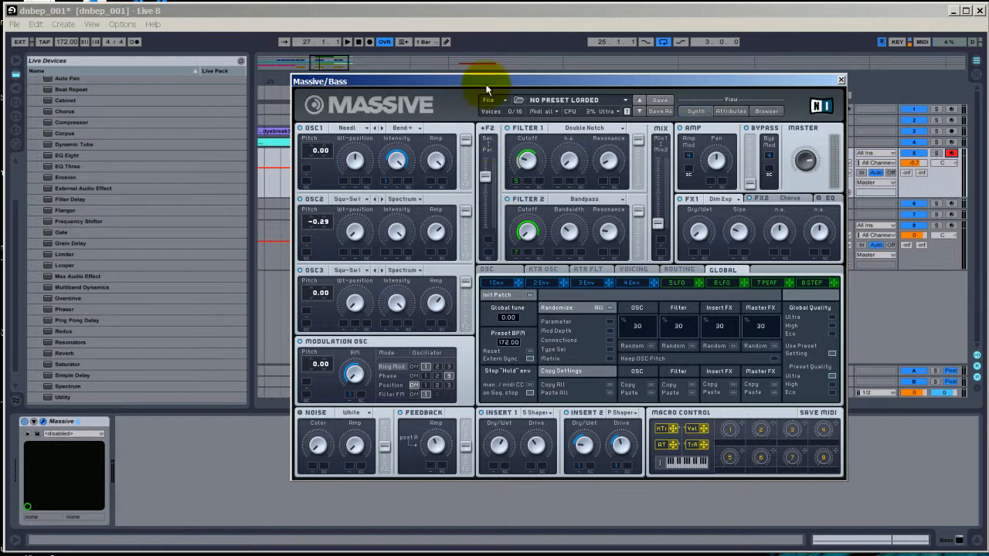
Step: Inspect Massive's 7 Perf modulation curve and 1 Env envelope, and close the synthesizer window
left_click_drag(490, 82, 461, 78)
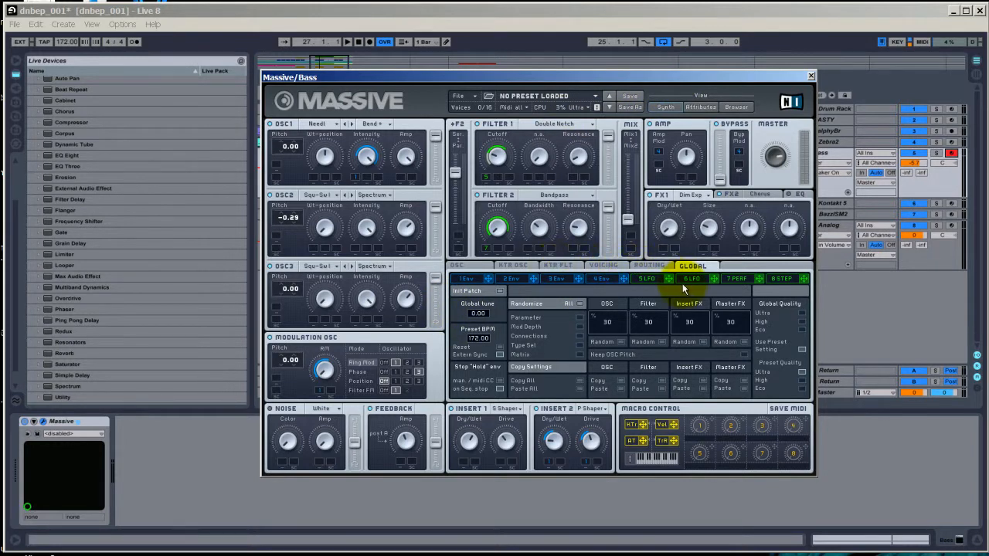
left_click(736, 279)
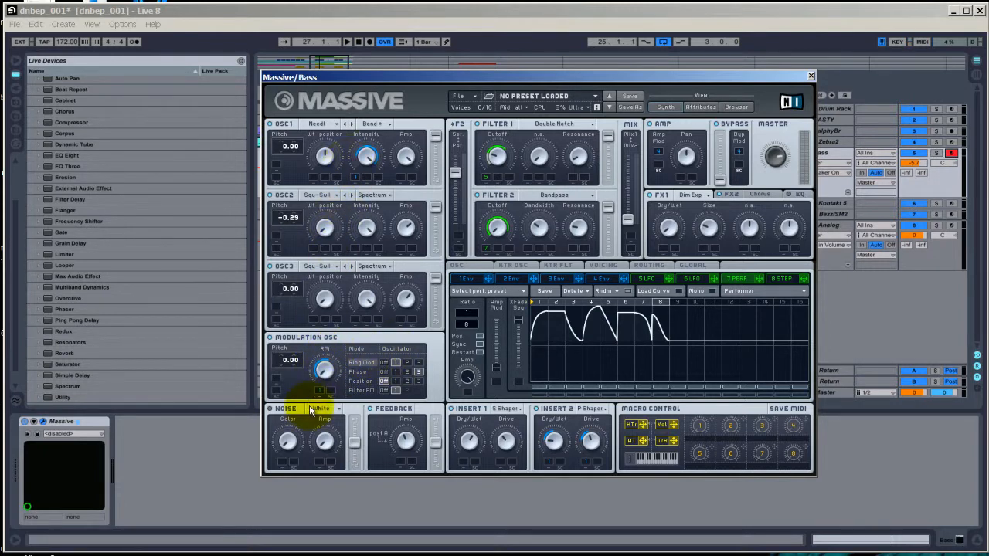
left_click(465, 279)
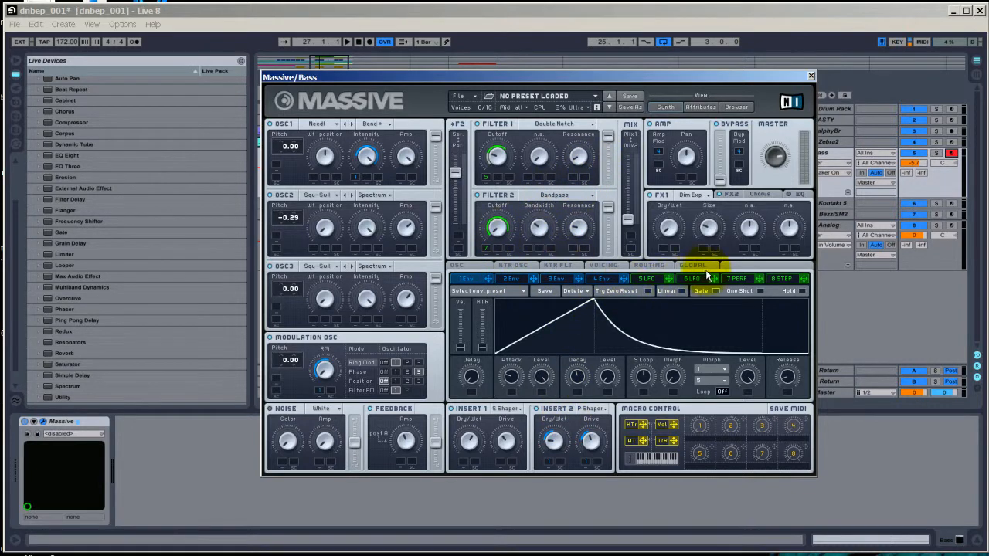
left_click(738, 278)
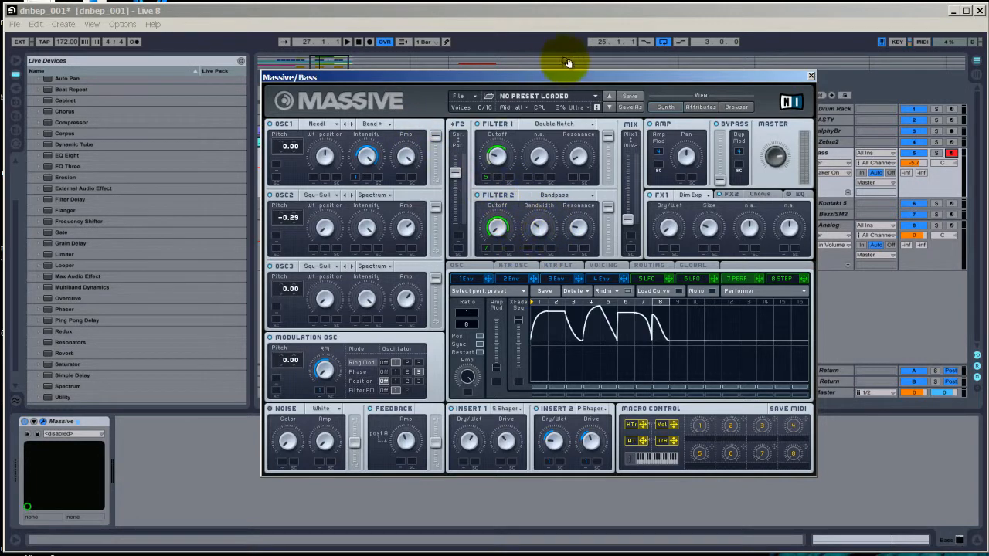
left_click(811, 76)
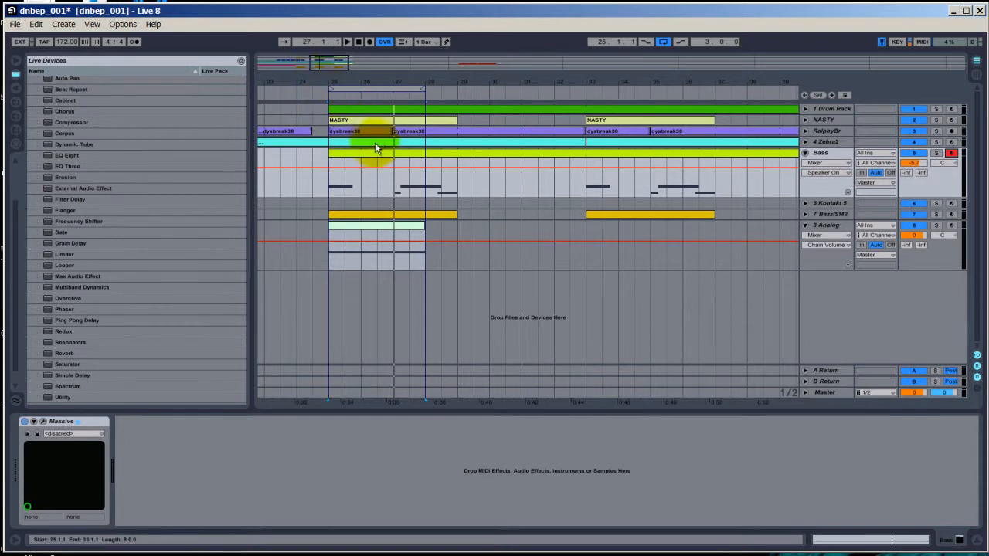
Step: Open the Bass clip's notes for playback and extend the arrangement loop to four bars, from bar 25 to bar 29
double_click(377, 155)
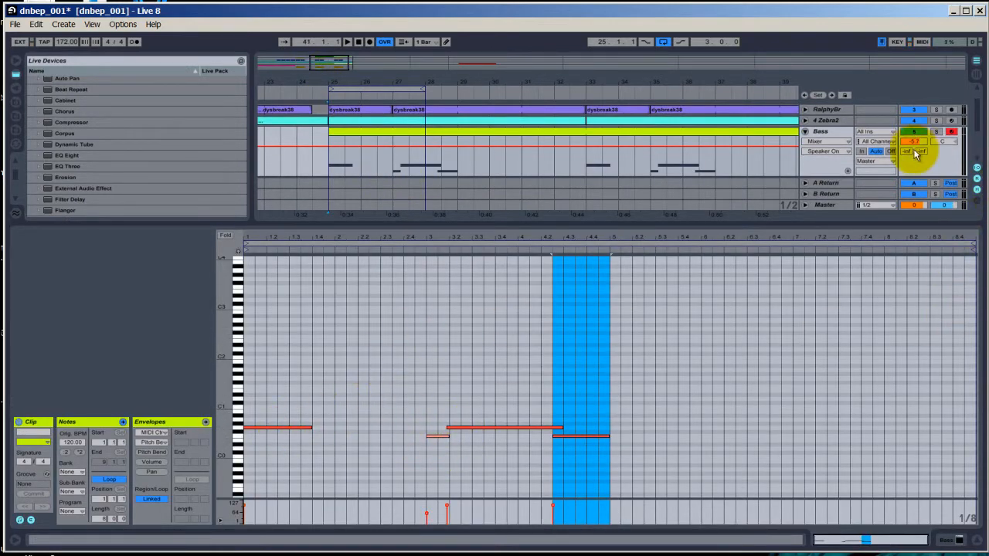
key("space")
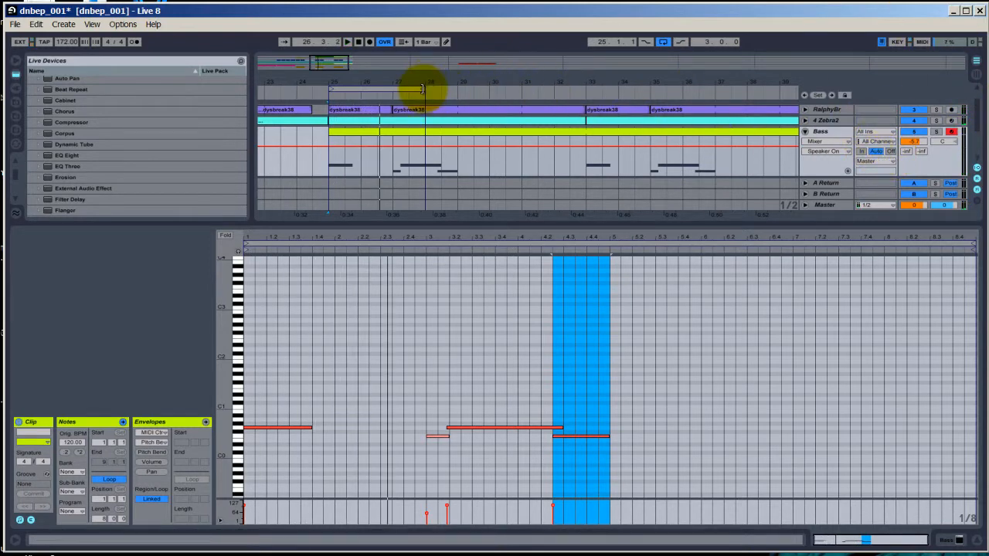
left_click_drag(424, 88, 457, 88)
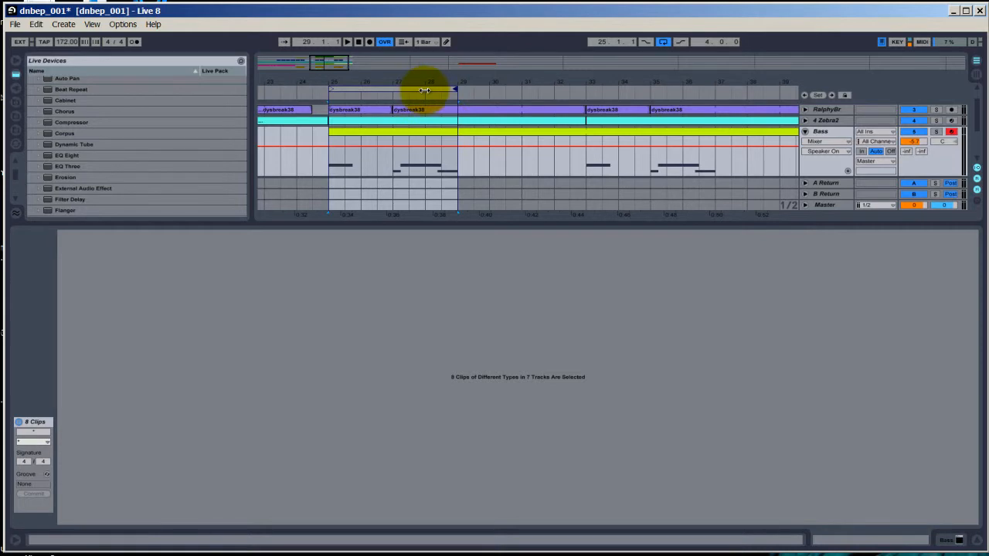
left_click(424, 89)
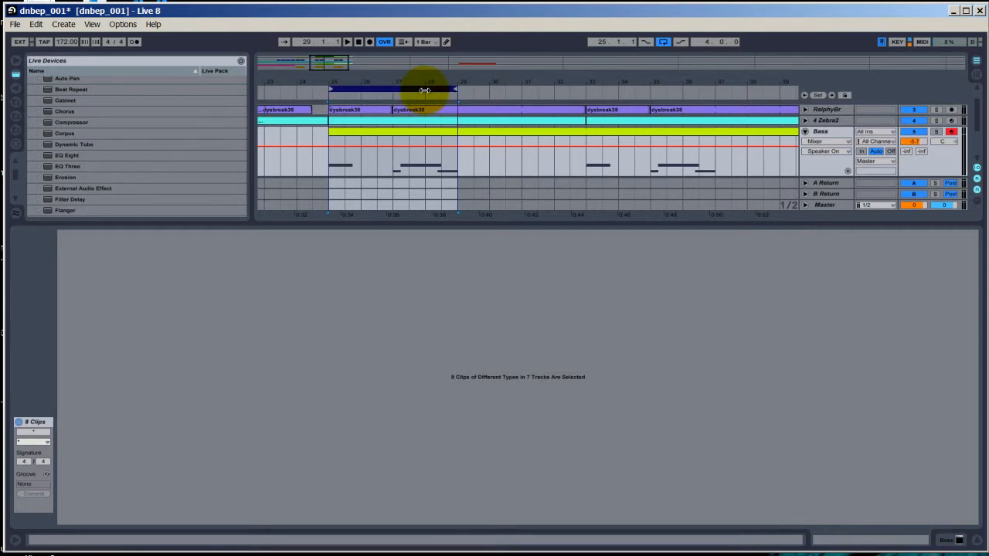
left_click(420, 133)
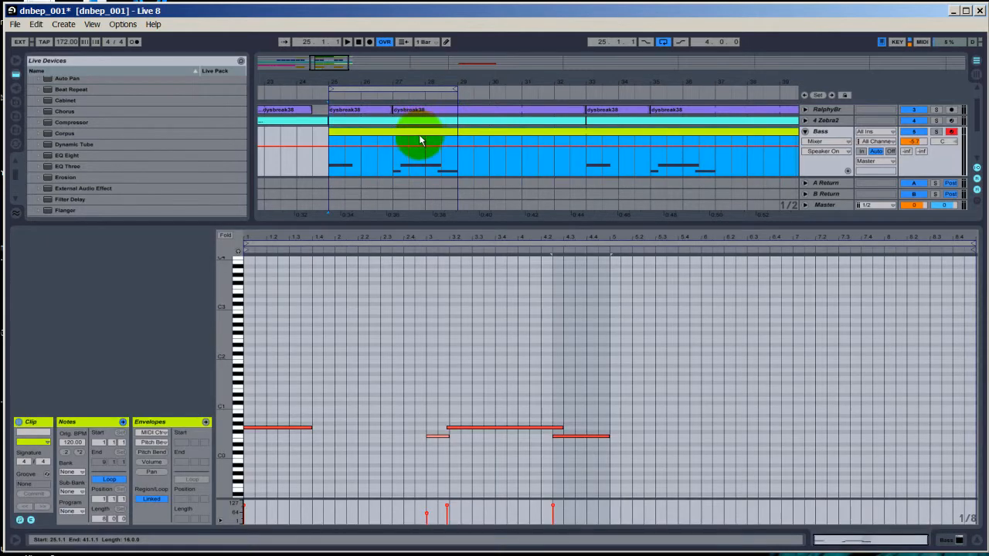
left_click(365, 93)
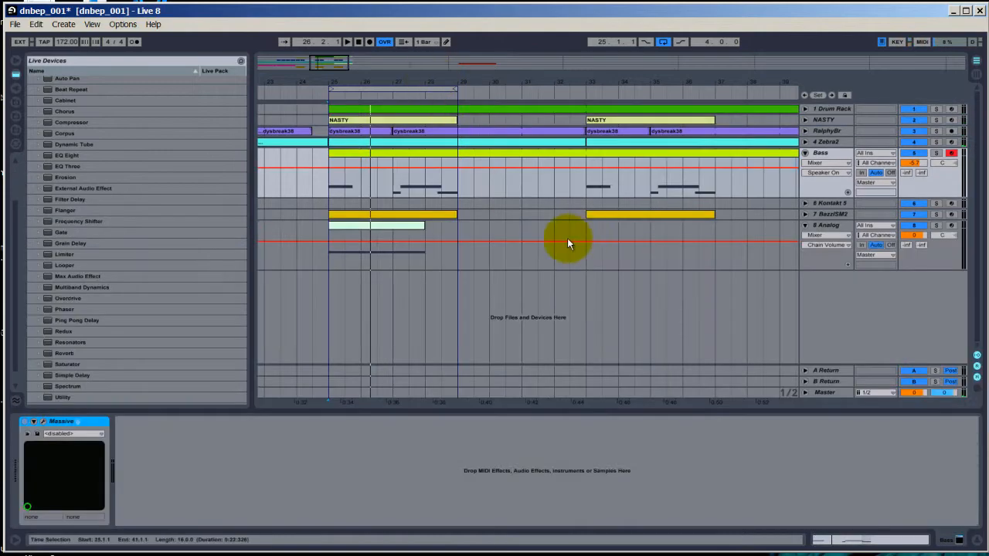
Step: Arm the 8 Analog track for recording and select its three-bar clip
left_click(416, 225)
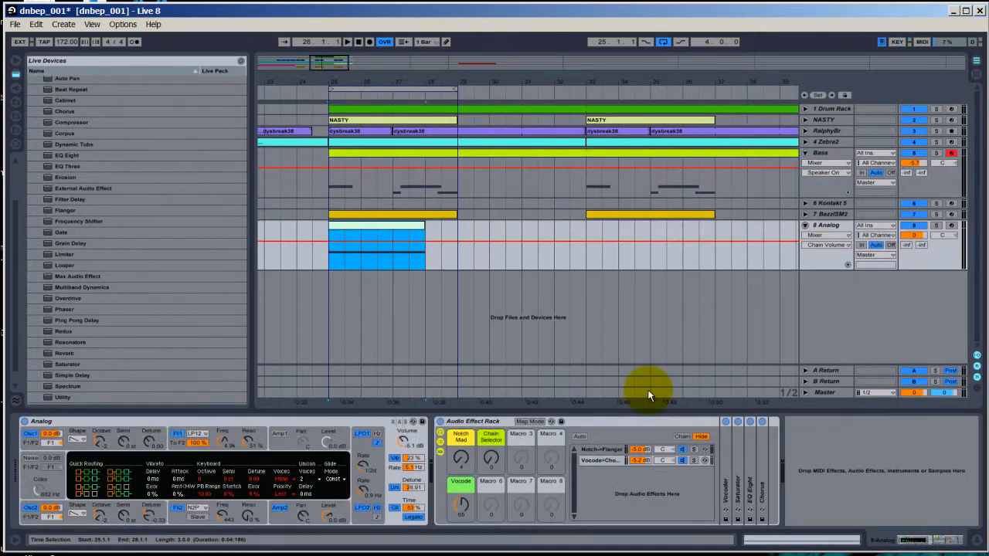
left_click(819, 226)
left_click(952, 226)
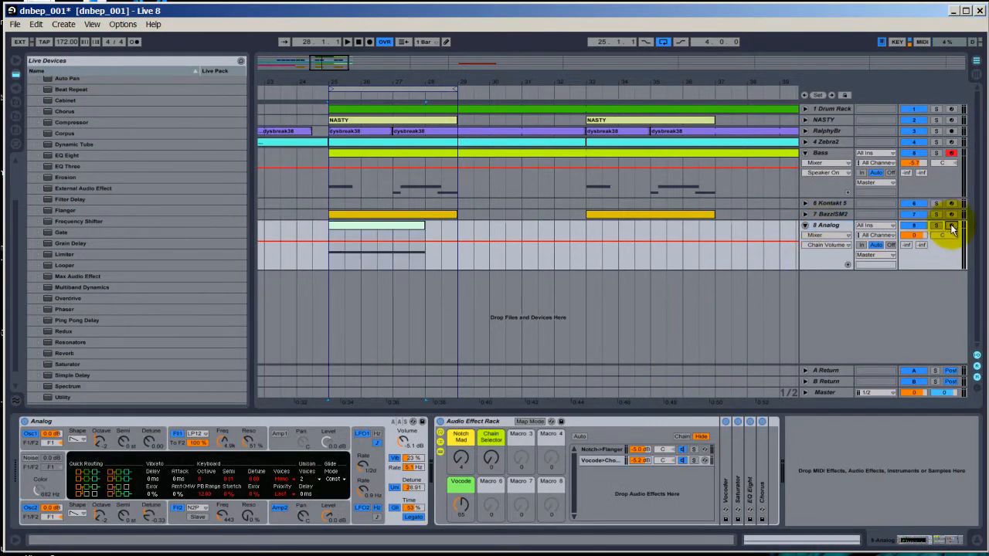
left_click(374, 226)
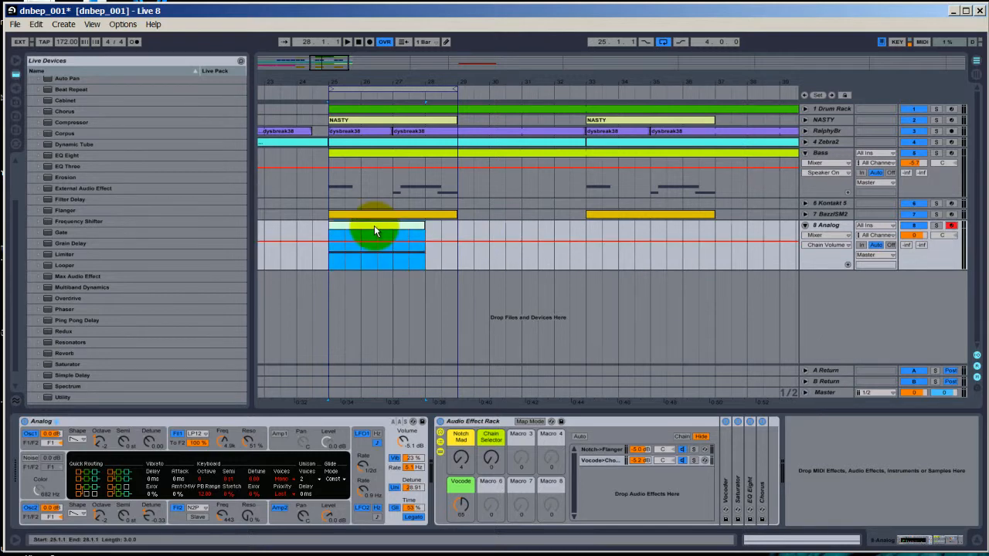
Step: Record Notch Mad and Vocode macro movements on the 8 Analog track from bar 25 and play the result back
left_click(370, 41)
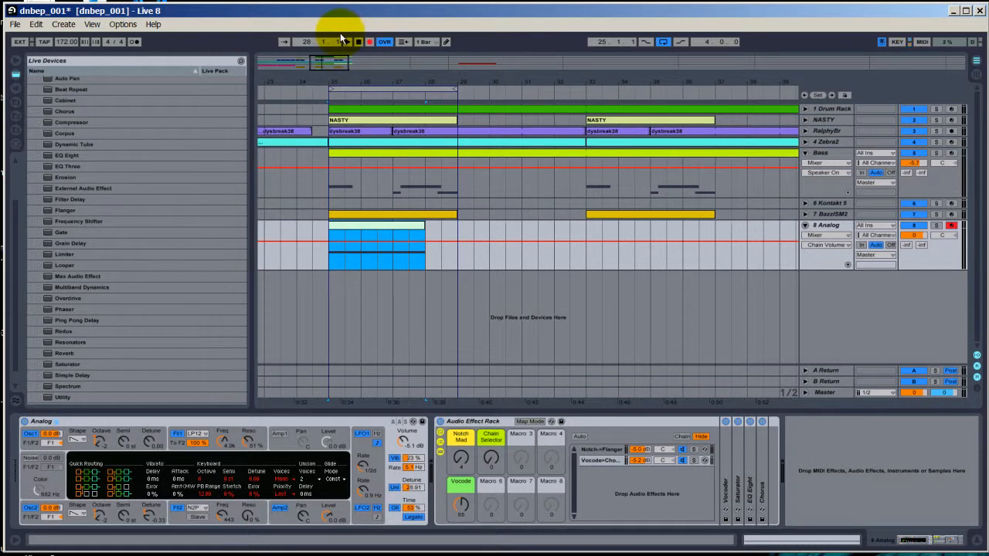
left_click(347, 41)
left_click(349, 38)
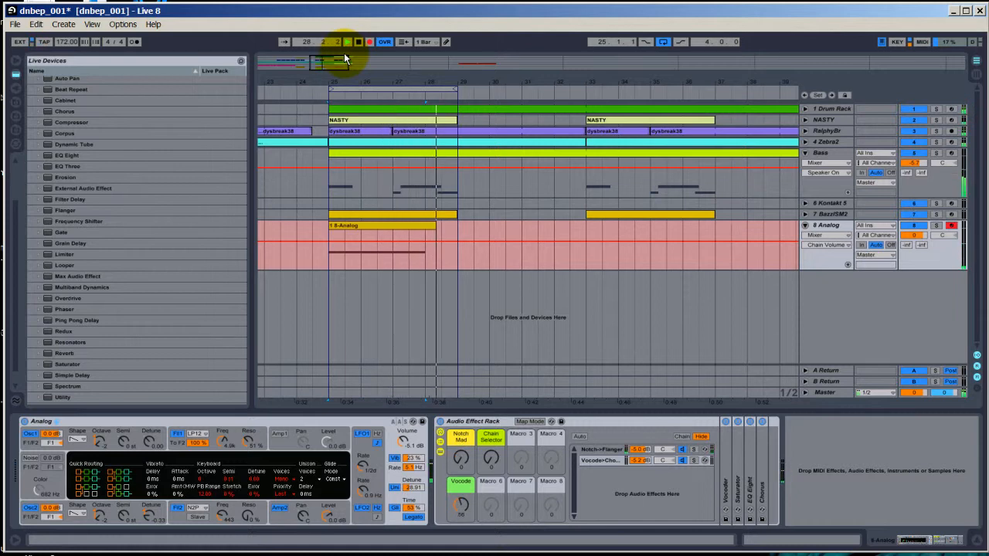
key("space")
key("space")
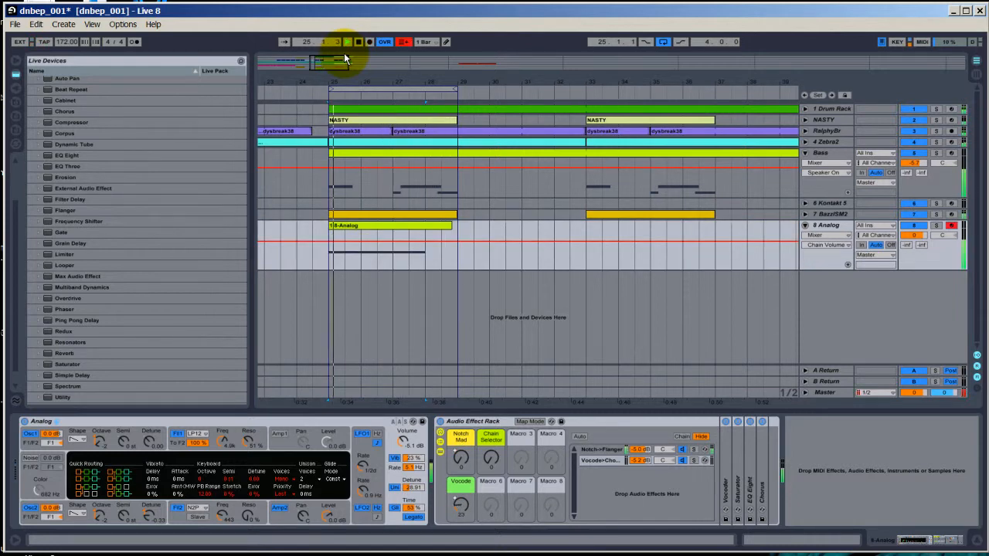
key("space")
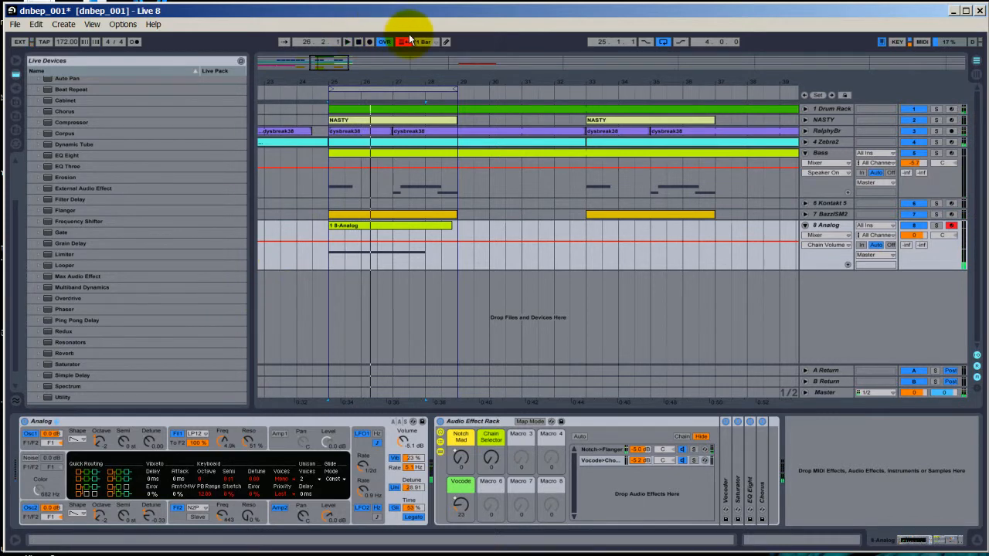
key("space")
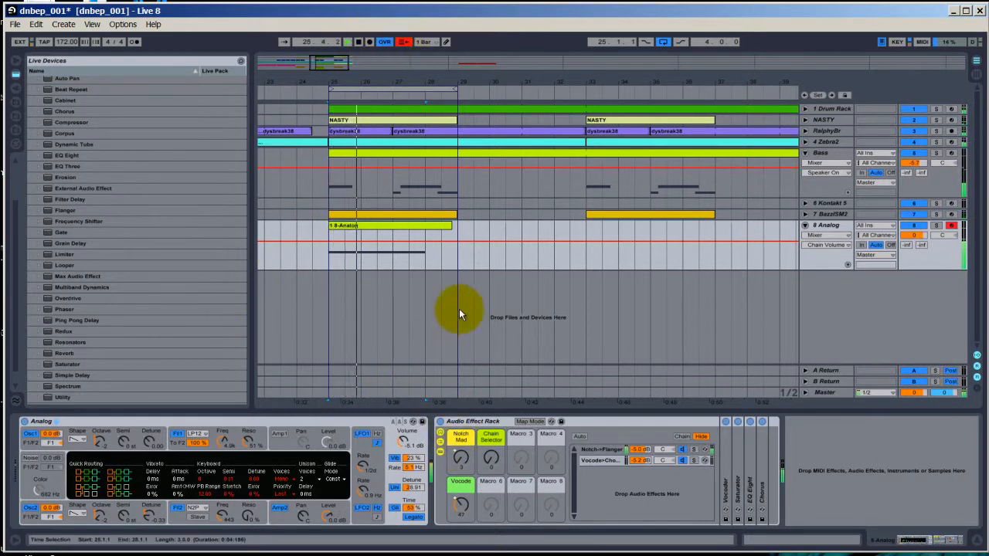
Step: Examine the recorded Notch Mad and Vocode macro automation of the Audio Effect Rack on the 8 Analog track
left_click(833, 245)
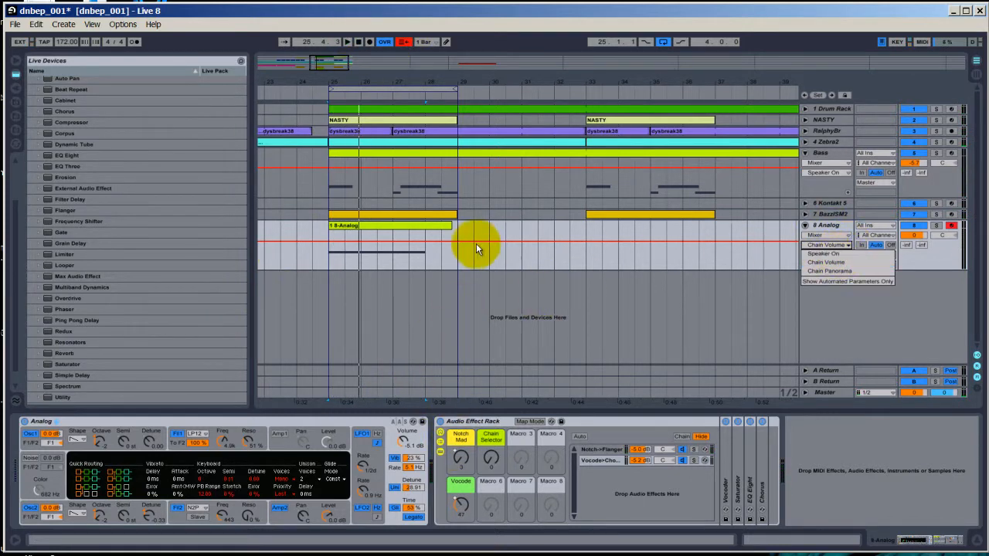
left_click(842, 261)
left_click(827, 235)
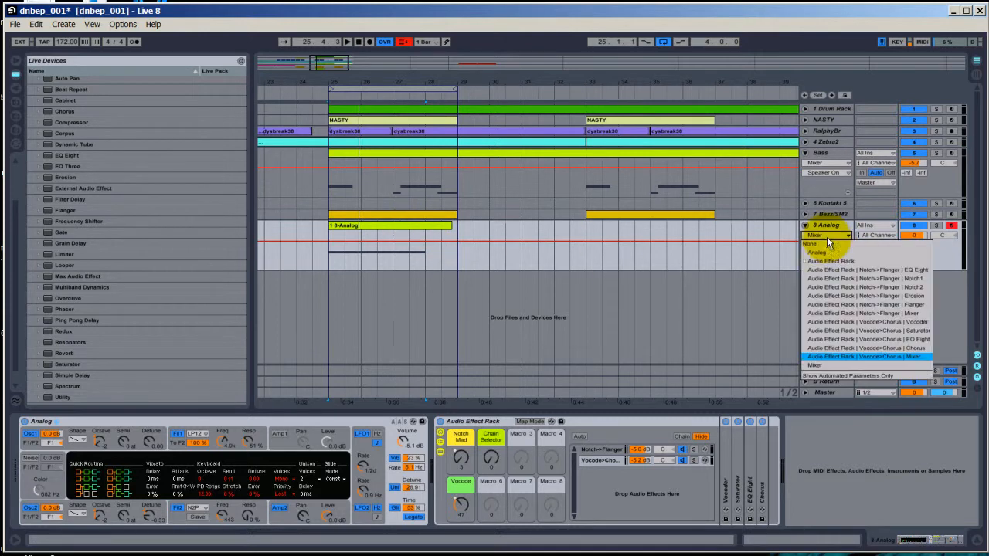
left_click(825, 268)
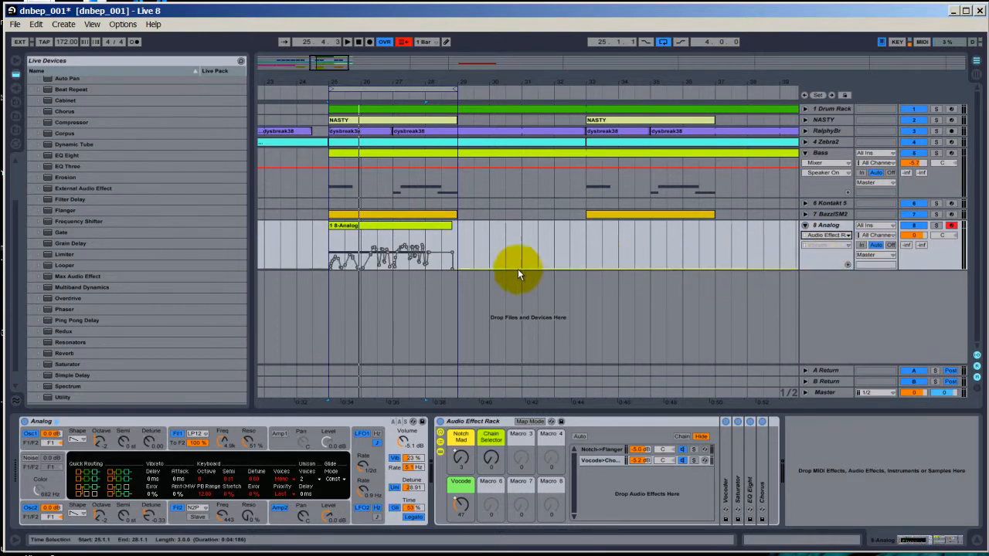
left_click(458, 456)
left_click(816, 254)
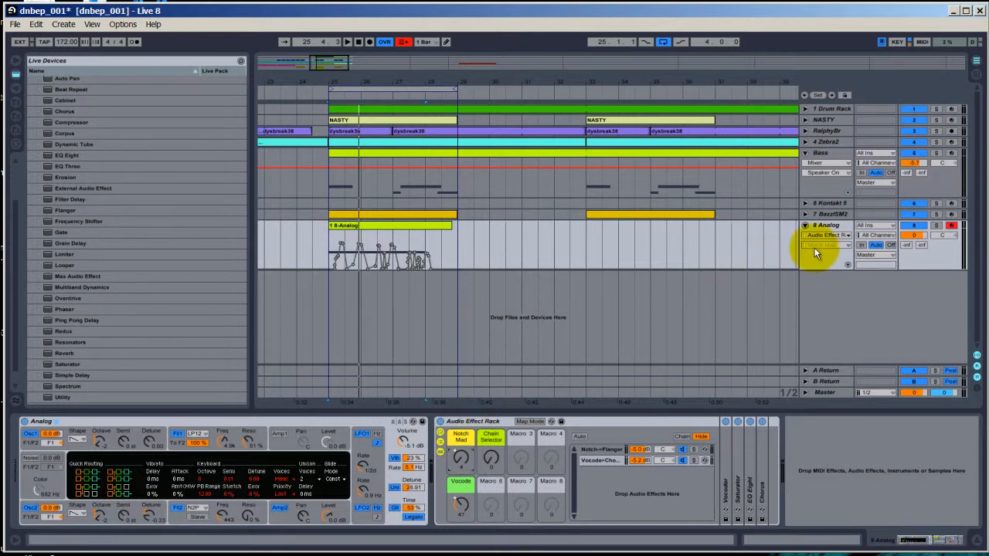
left_click(835, 246)
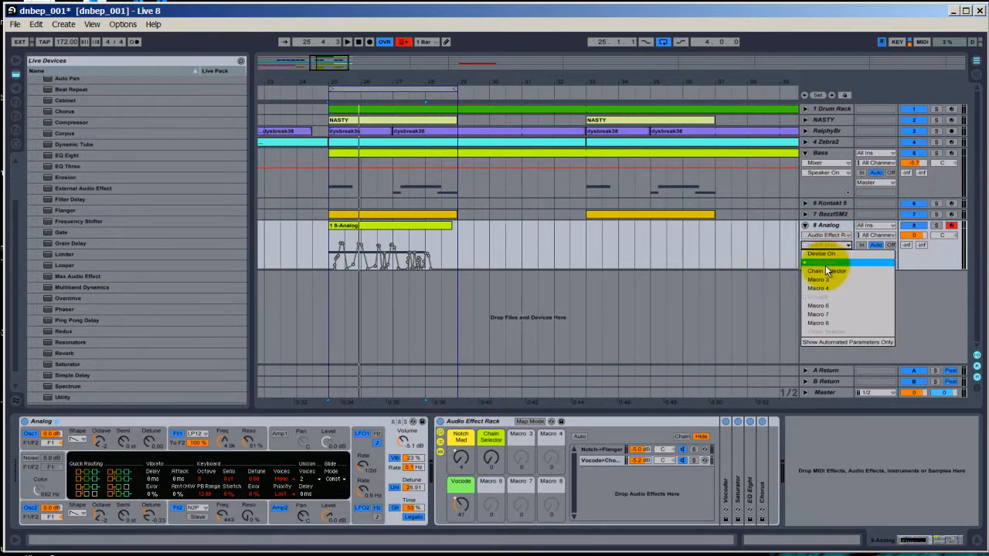
left_click(817, 298)
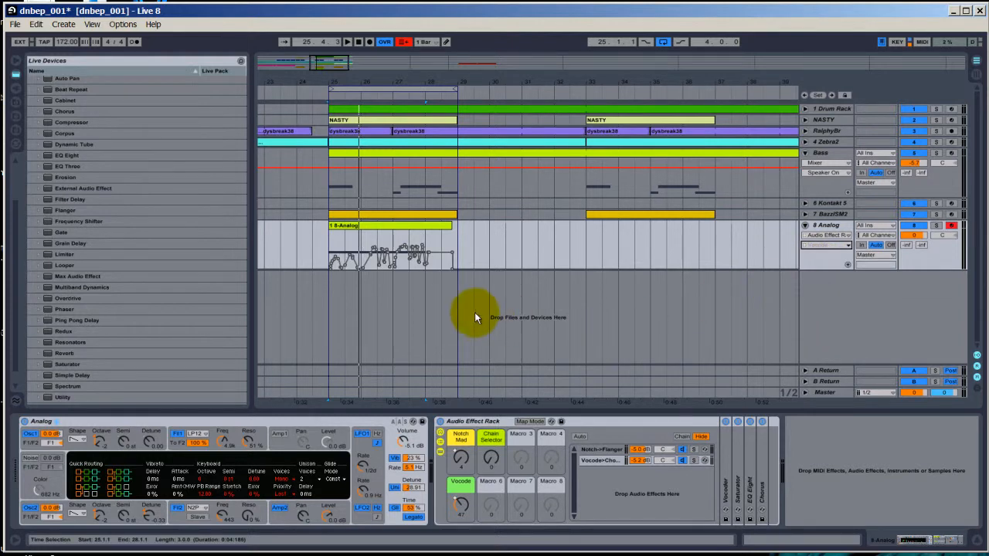
right_click(441, 257)
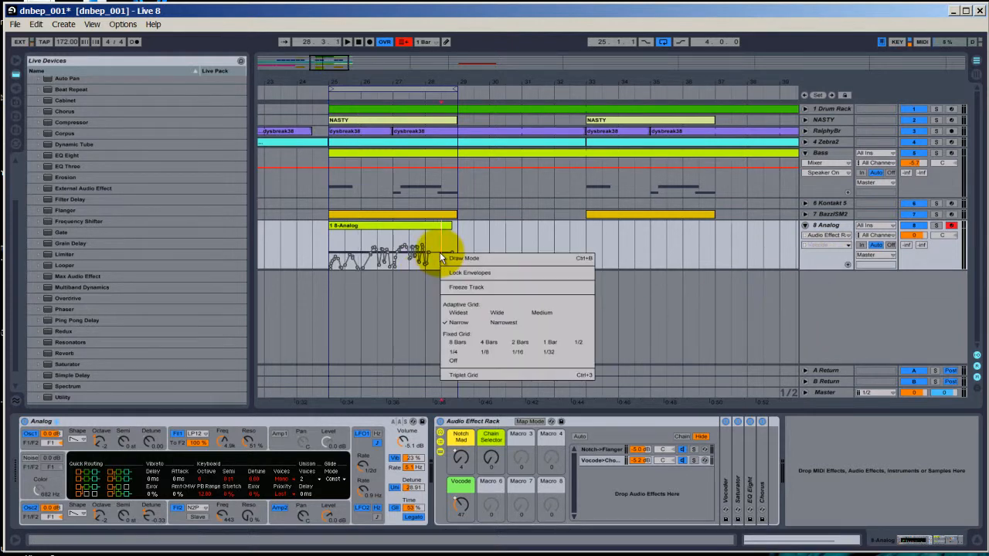
left_click(595, 237)
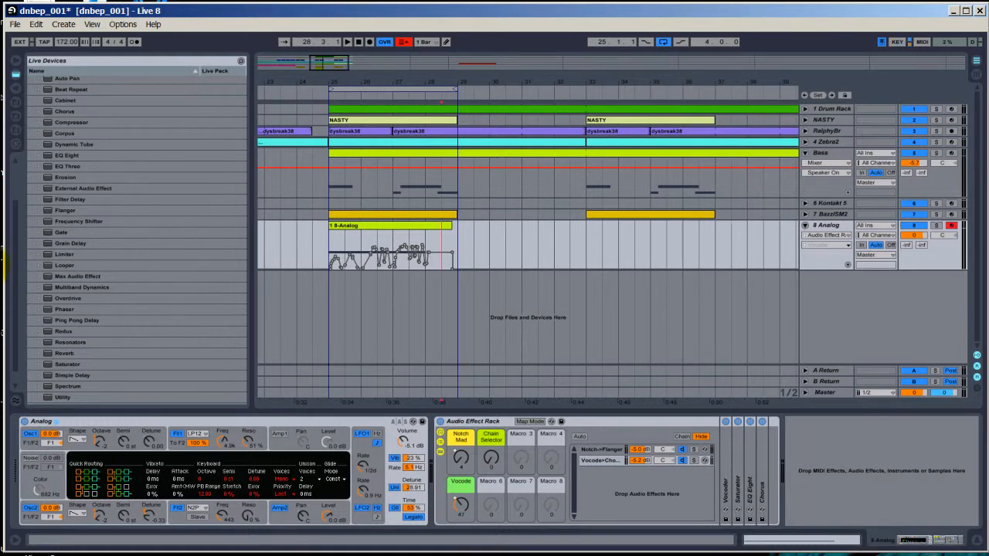
Step: Select the 8-Analog clip, re-enable the overridden automation and play the loop to hear the macro movements
left_click(364, 238)
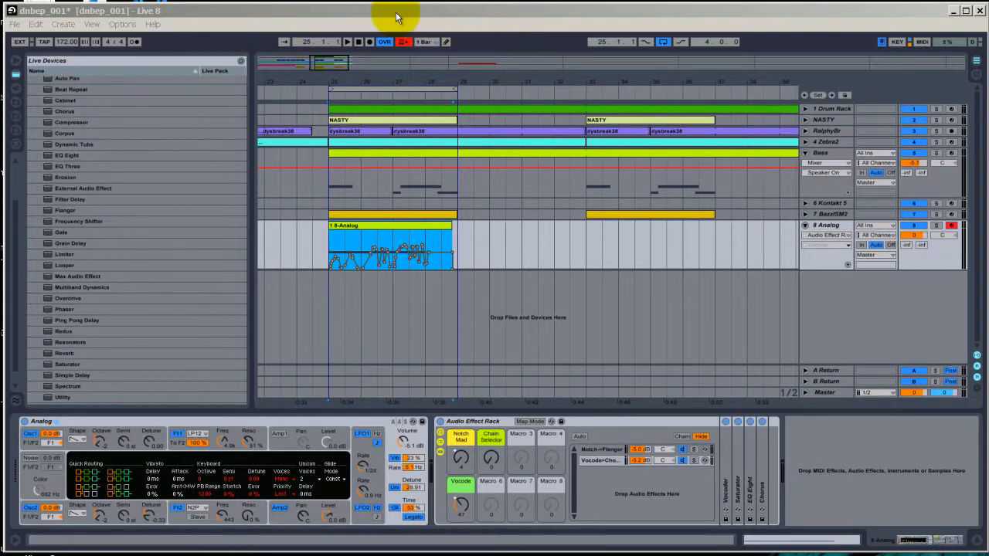
left_click(403, 43)
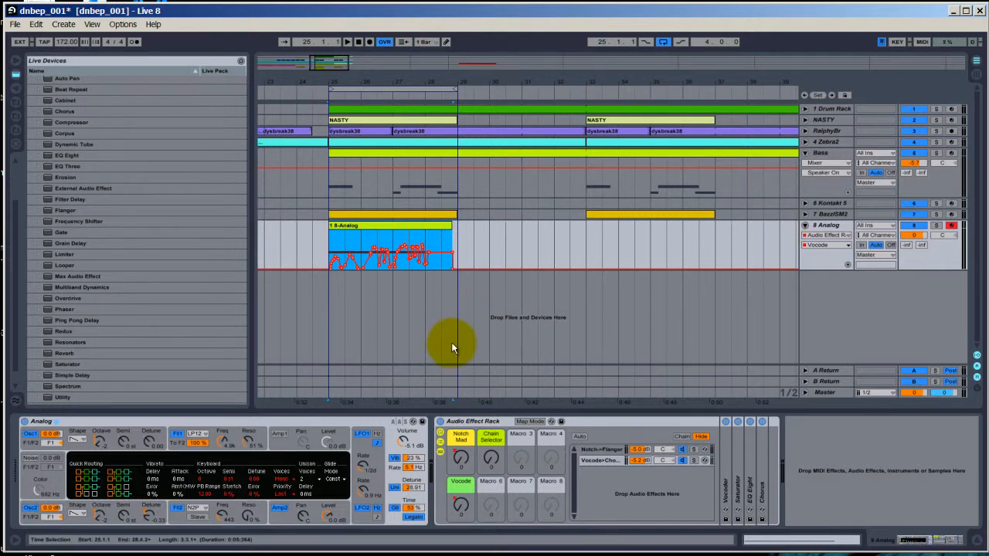
key("space")
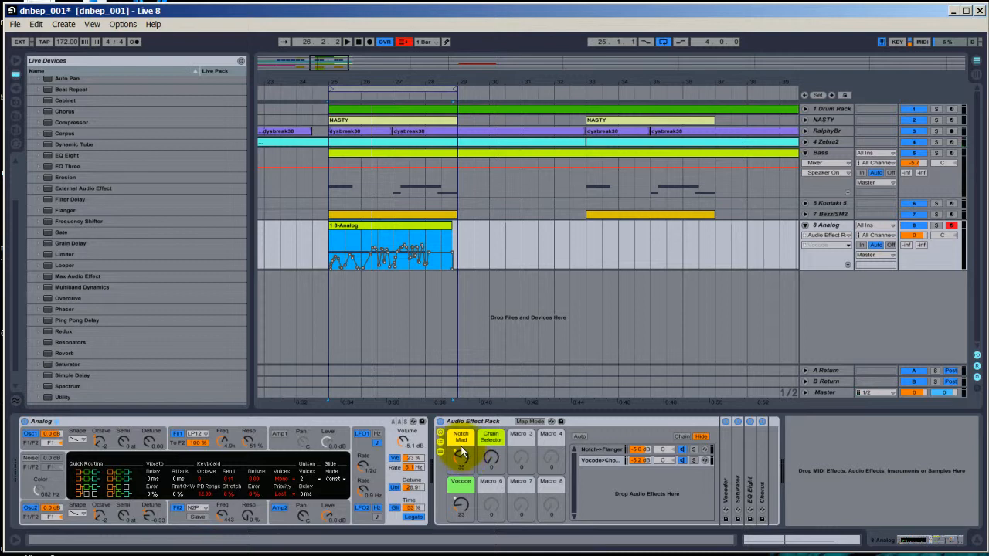
key("space")
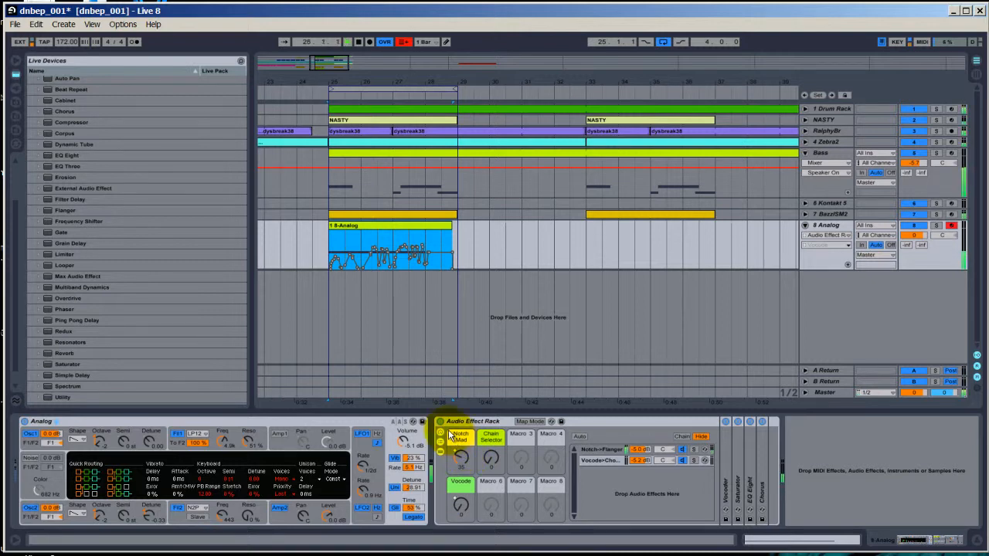
key("space")
left_click(401, 42)
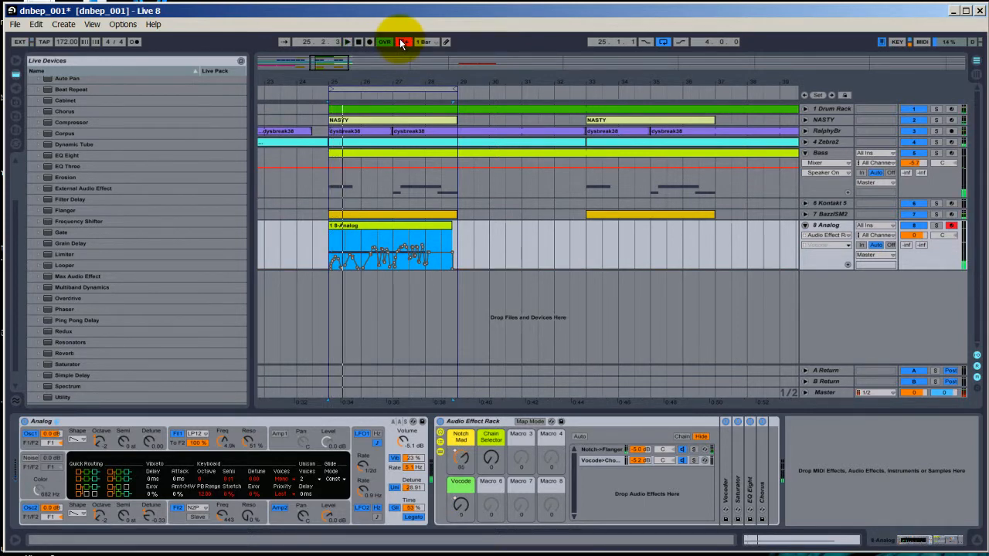
Step: Arm the 7 BazzISM2 track in place of 8 Analog, re-enable the automation and play the loop briefly
left_click(951, 214)
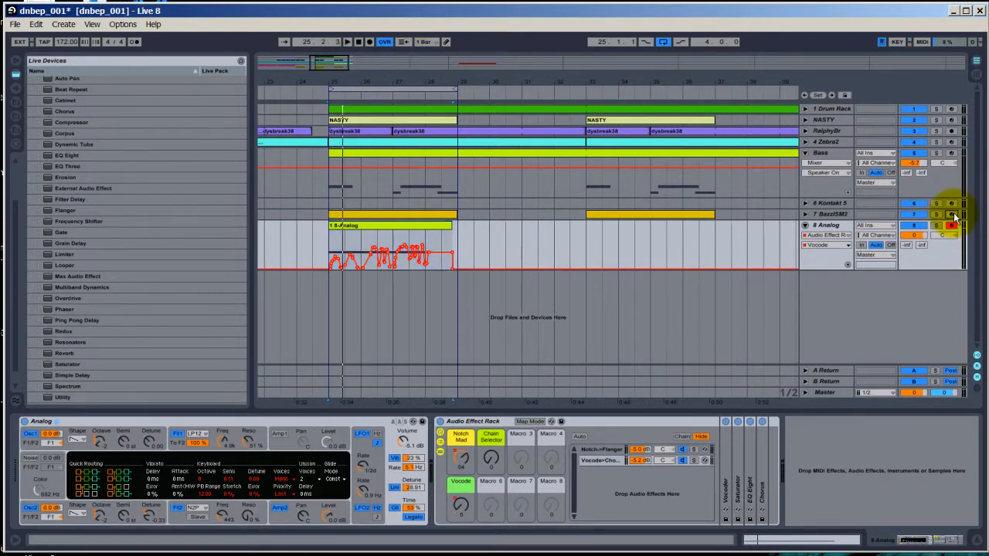
left_click(404, 42)
key("space")
key("space")
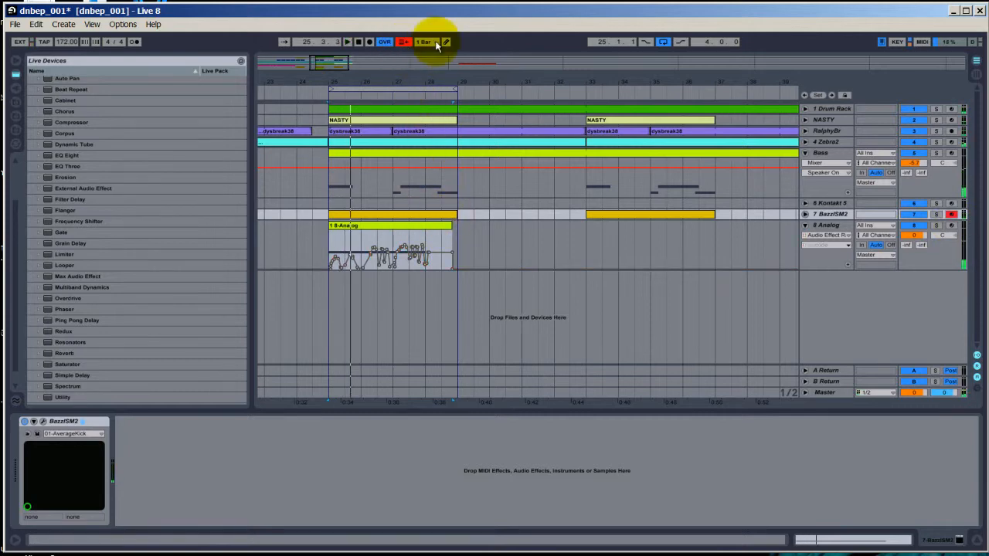
Step: Select the 8-Analog clip and show the Analog device's automation on its track
left_click(437, 225)
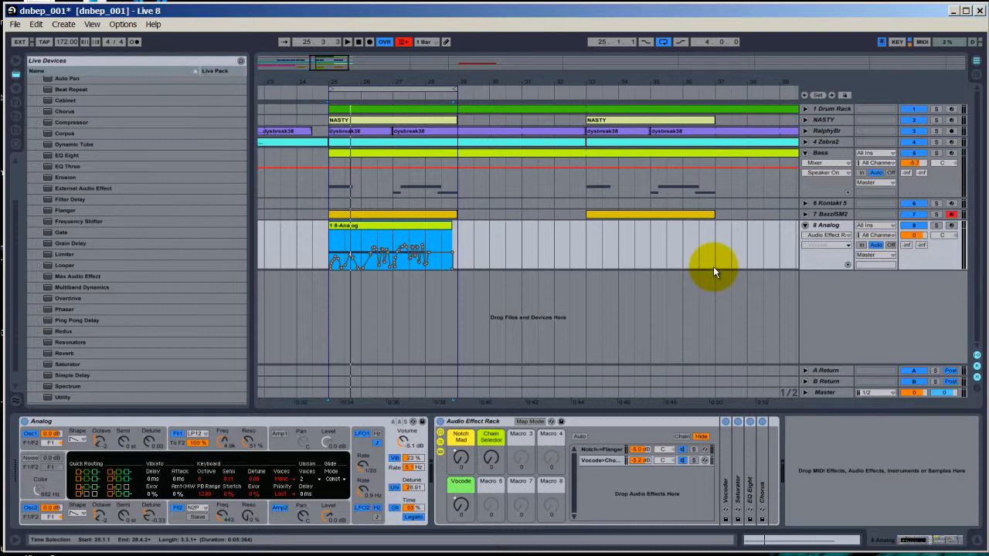
left_click(833, 259)
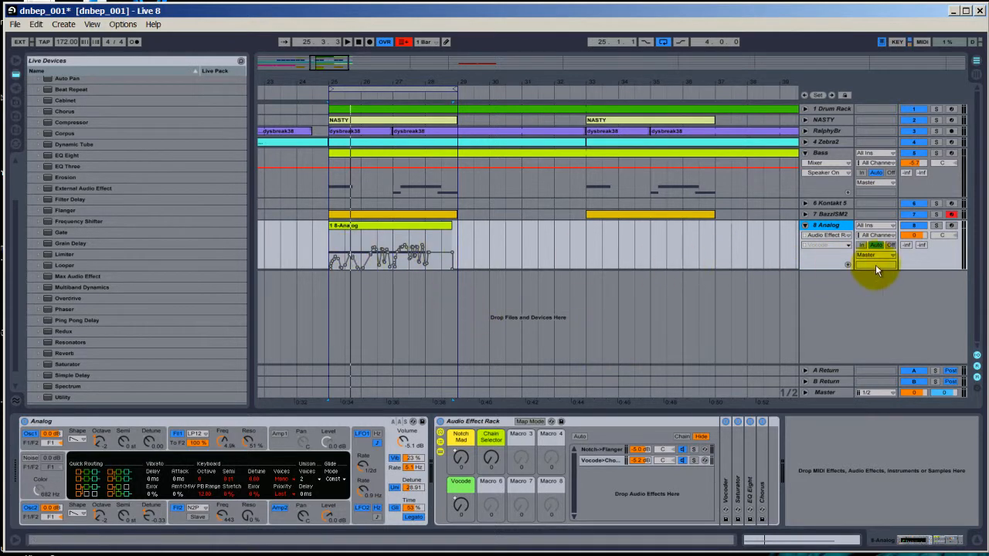
left_click(845, 235)
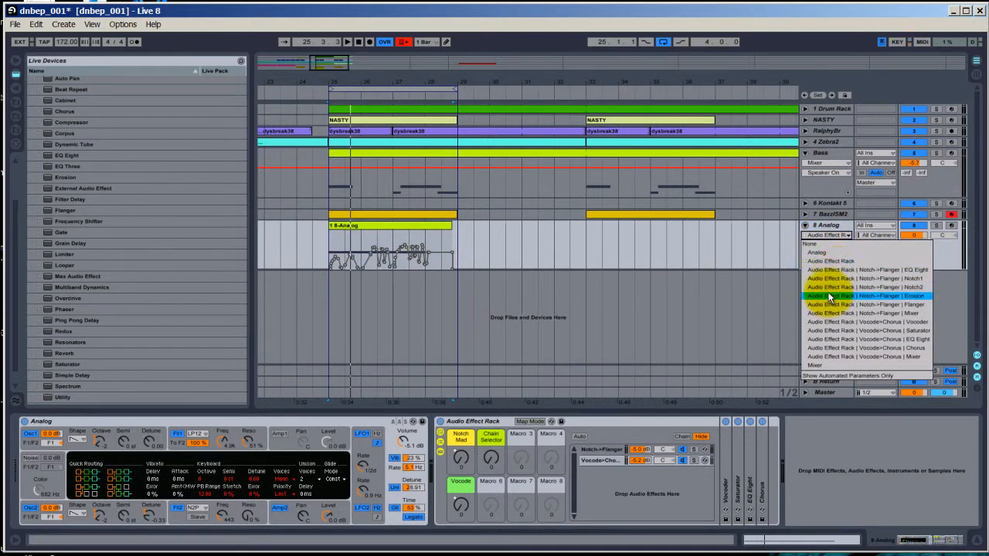
left_click(827, 244)
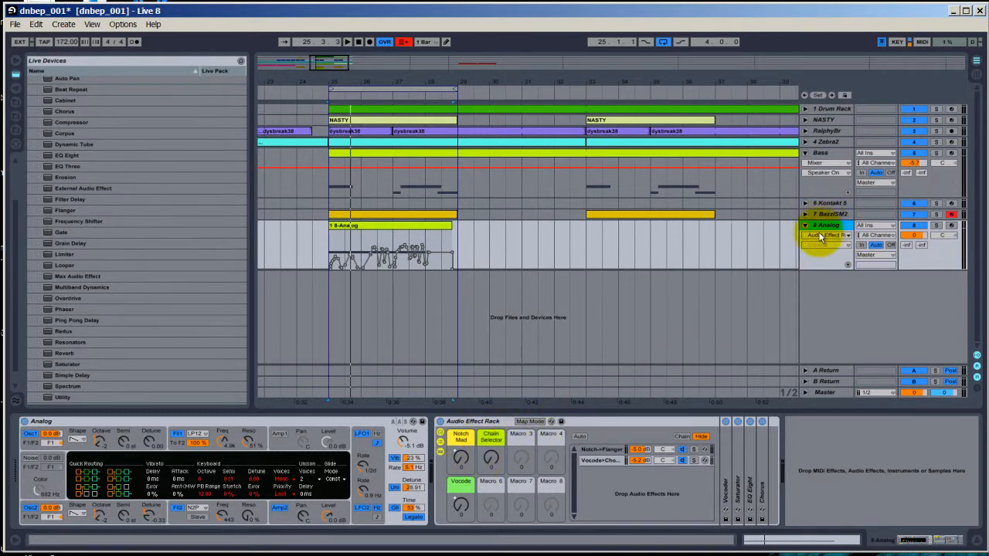
left_click(845, 235)
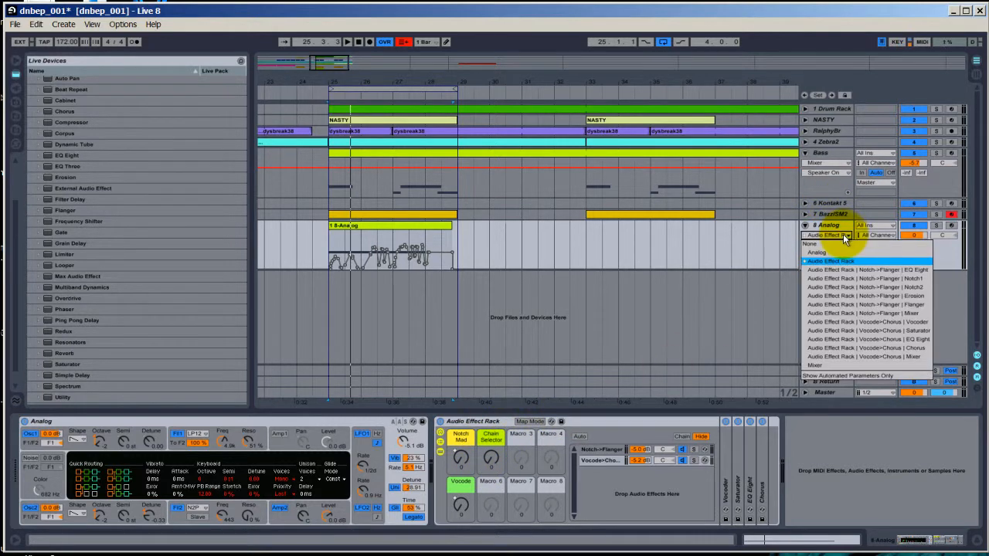
left_click(818, 252)
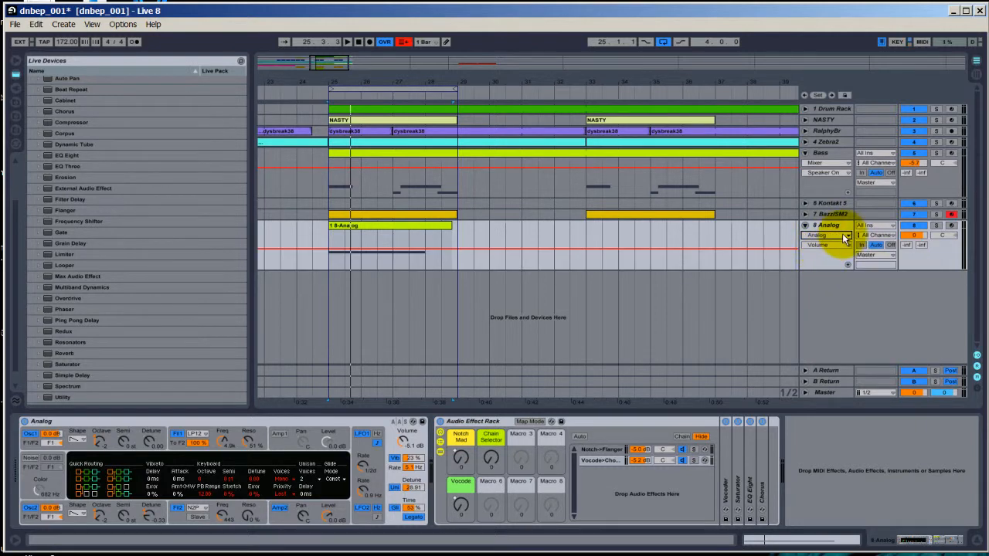
Step: Show the OSC1 Shape envelope of the Analog device on the 8 Analog track
left_click(832, 226)
left_click(844, 236)
left_click(842, 235)
left_click(840, 245)
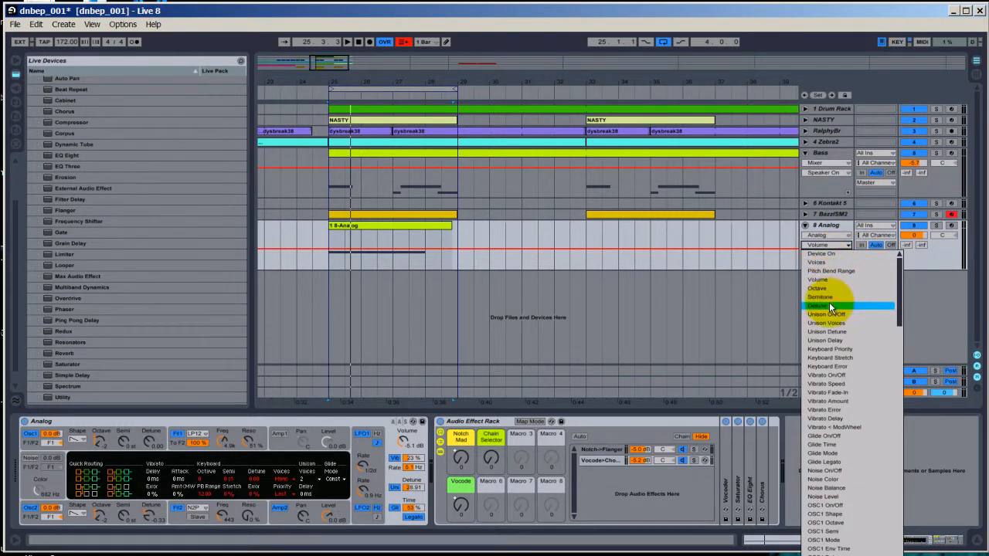
left_click(831, 515)
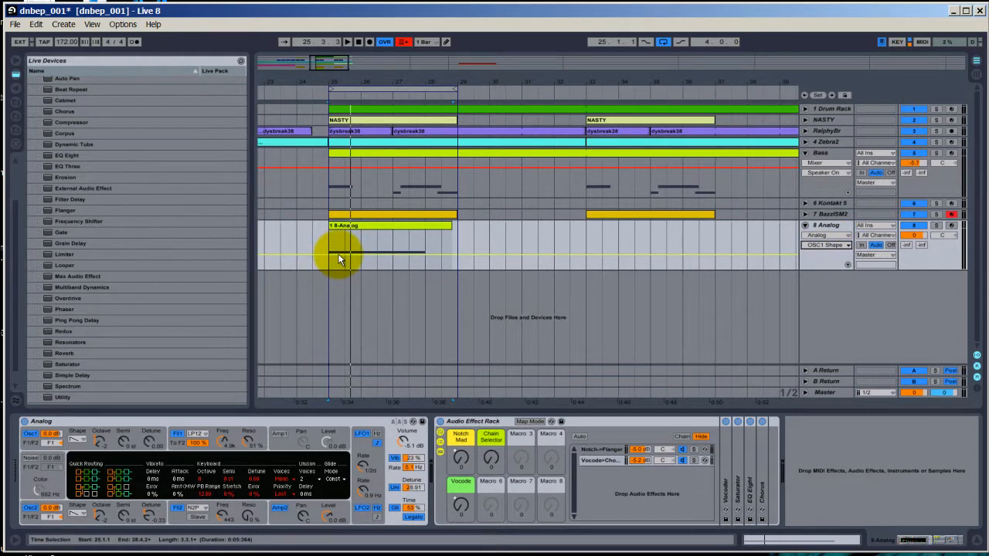
Step: Re-enable the automation and draw OSC1 Shape breakpoints from bar 25, stepping up to Noise just after bar 26
left_click(403, 42)
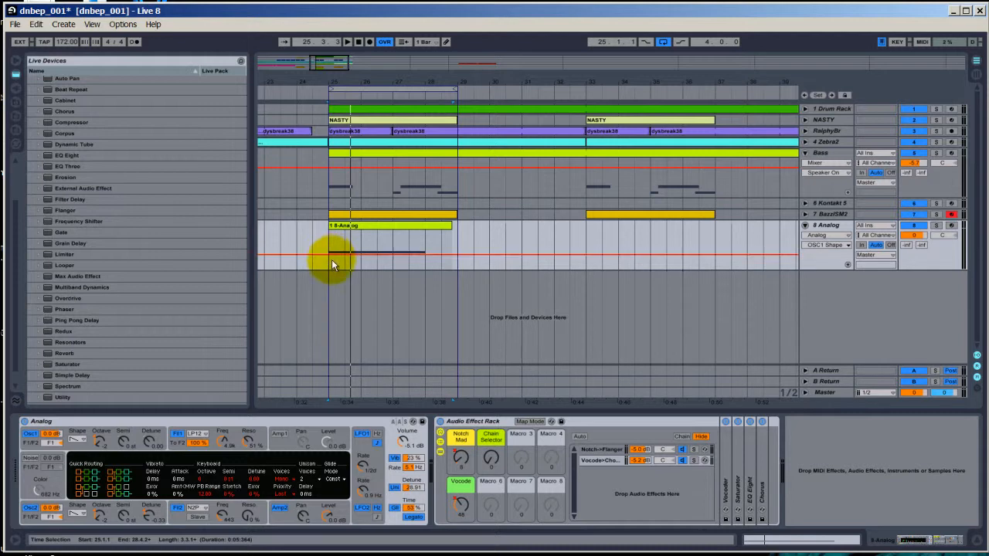
left_click(330, 255)
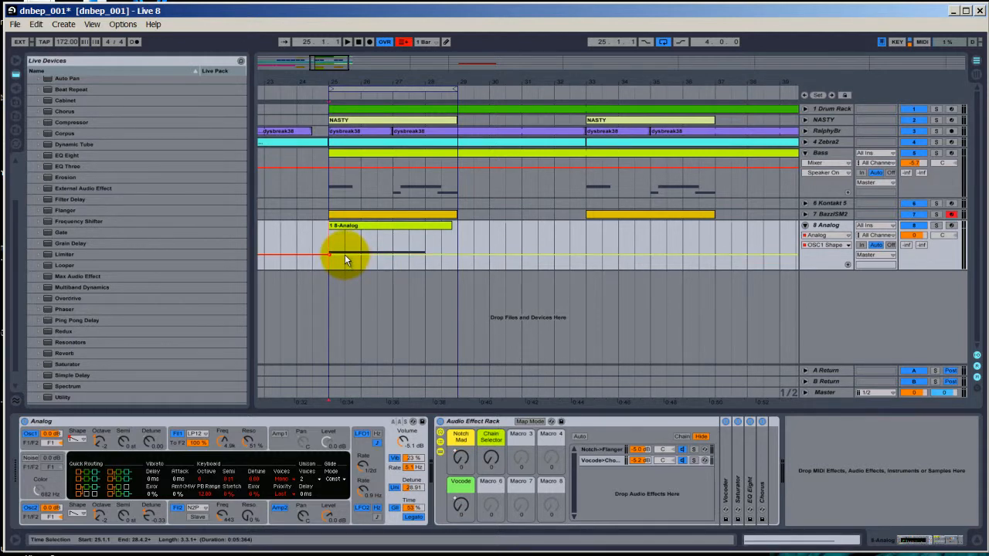
left_click(357, 256)
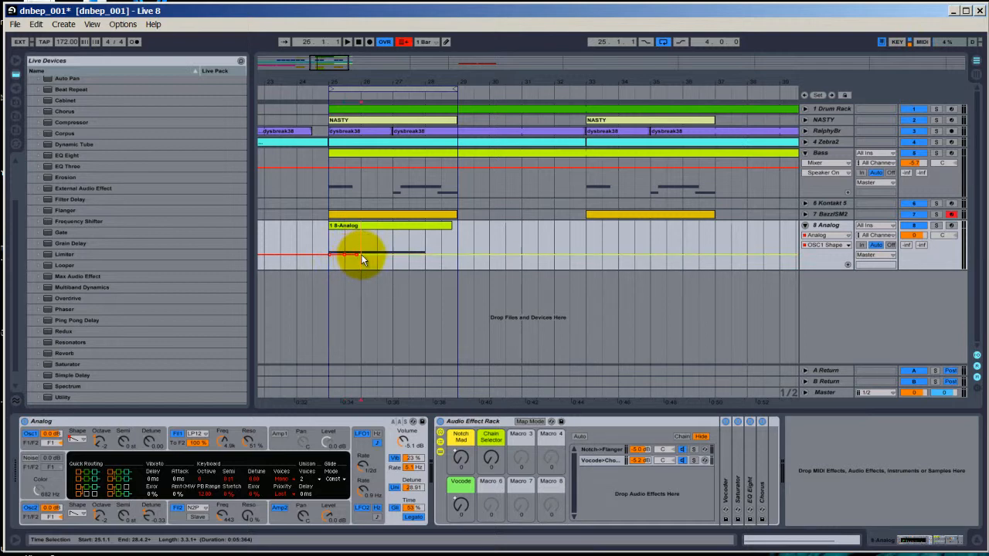
left_click(366, 255)
left_click_drag(367, 256, 372, 235)
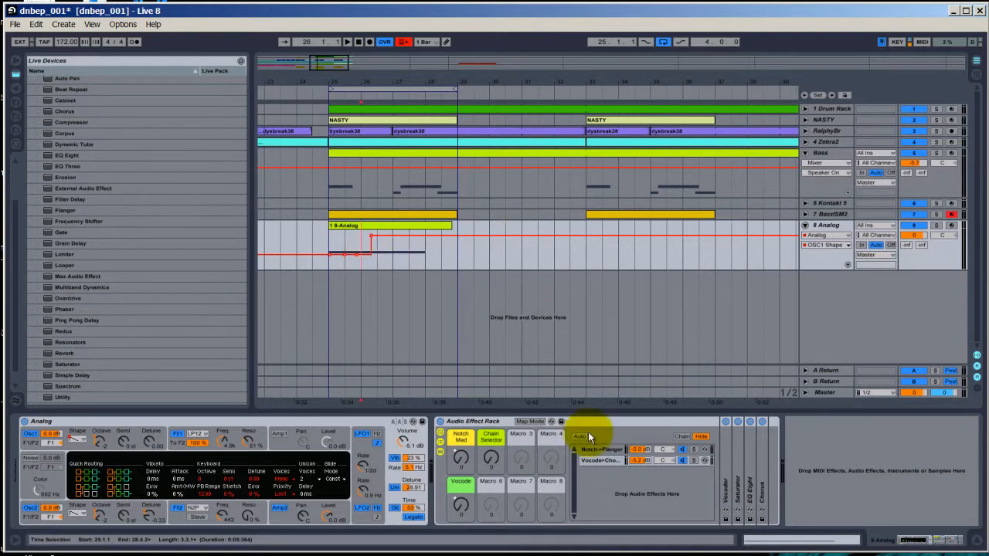
Step: Adjust the raised OSC1 Shape step and remove the drawn breakpoints so the envelope is flat again
left_click(377, 235)
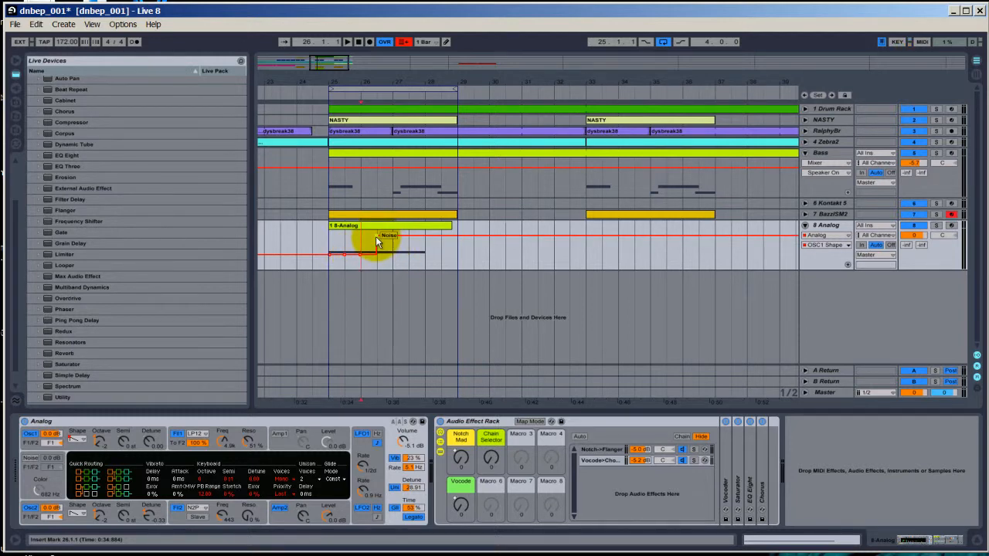
left_click(415, 235)
left_click(416, 235)
left_click(376, 235)
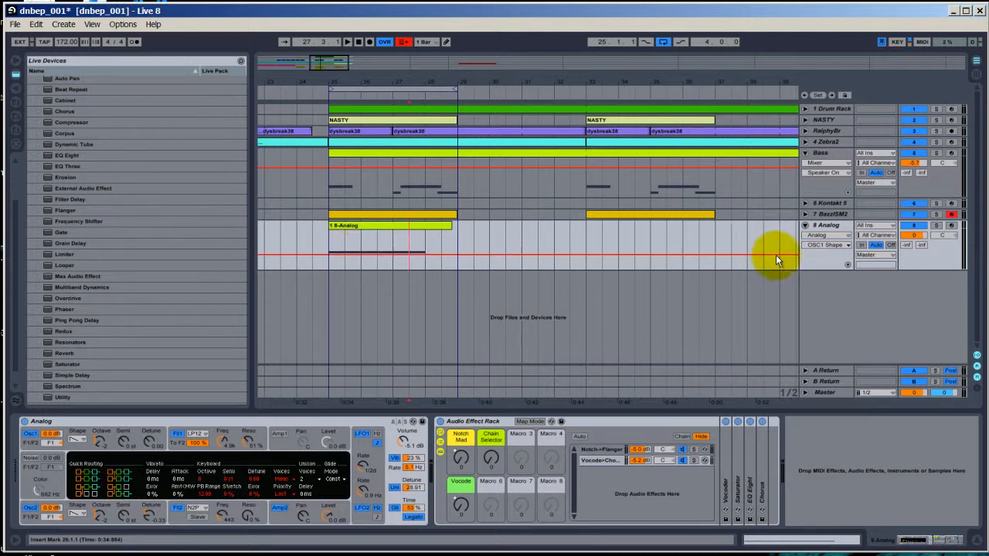
Step: Show the Analog device's Detune envelope, re-enable the automation and arm the 8 Analog track for recording
left_click(842, 245)
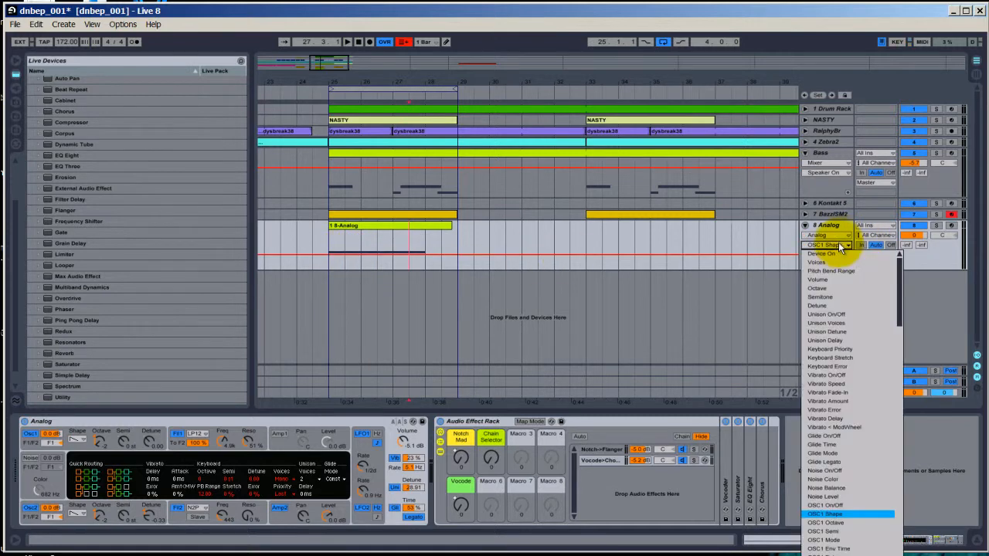
left_click(823, 306)
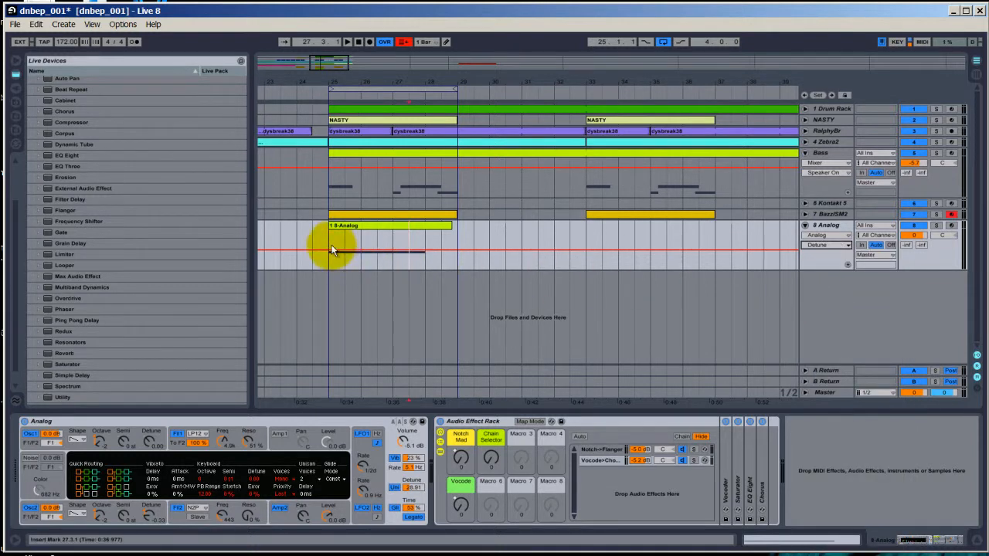
left_click(407, 42)
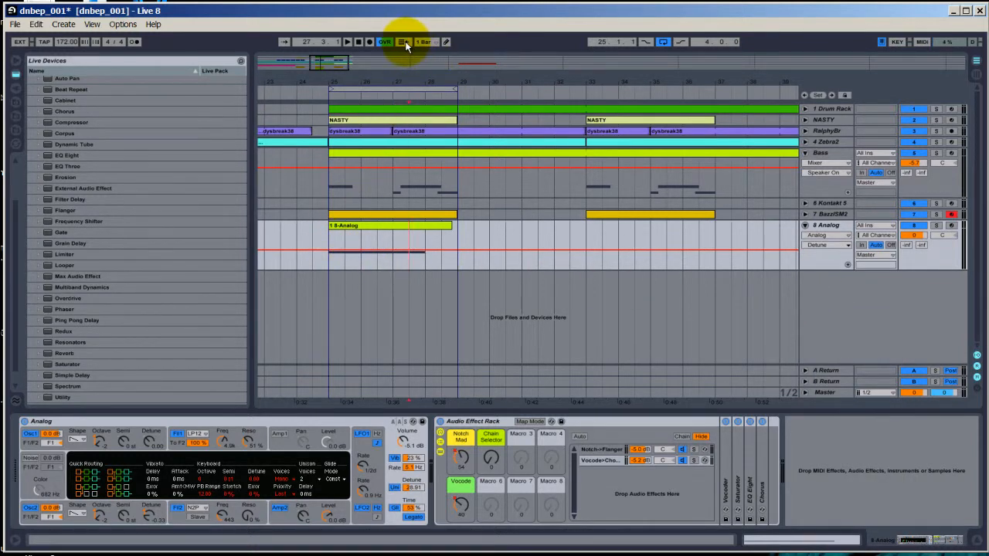
left_click(951, 225)
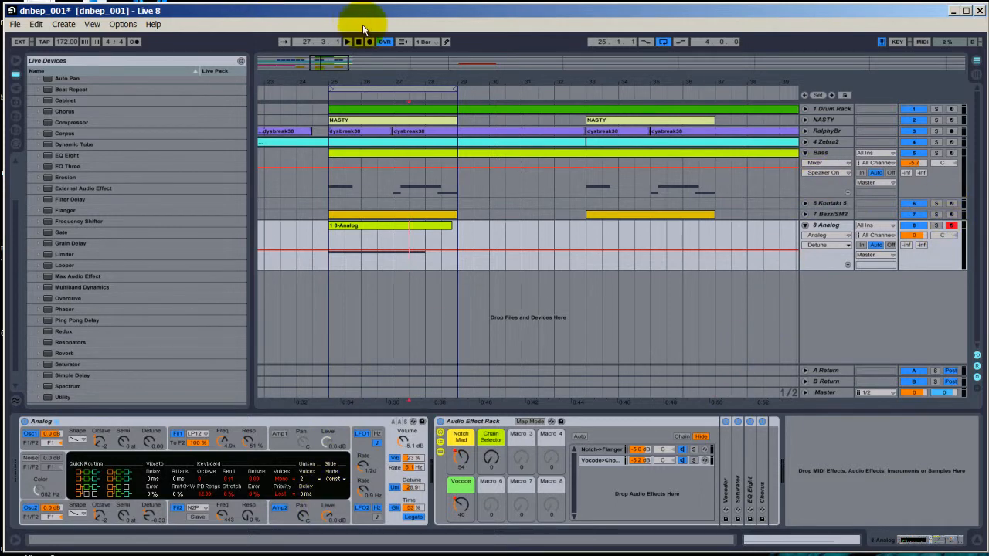
Step: Record Unison Detune movements on the 8 Analog track across the bar 25 to 29 loop and play them back
left_click(347, 41)
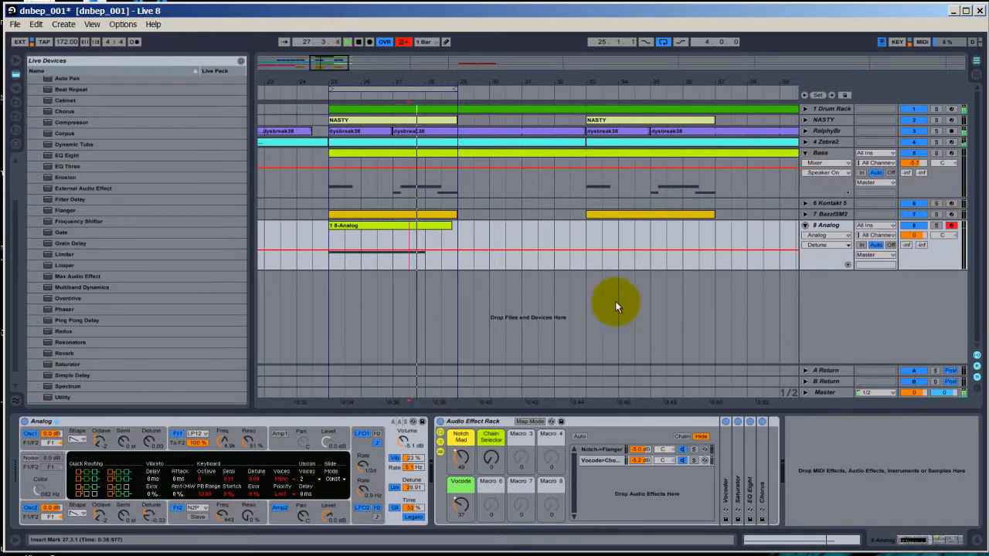
left_click(369, 42)
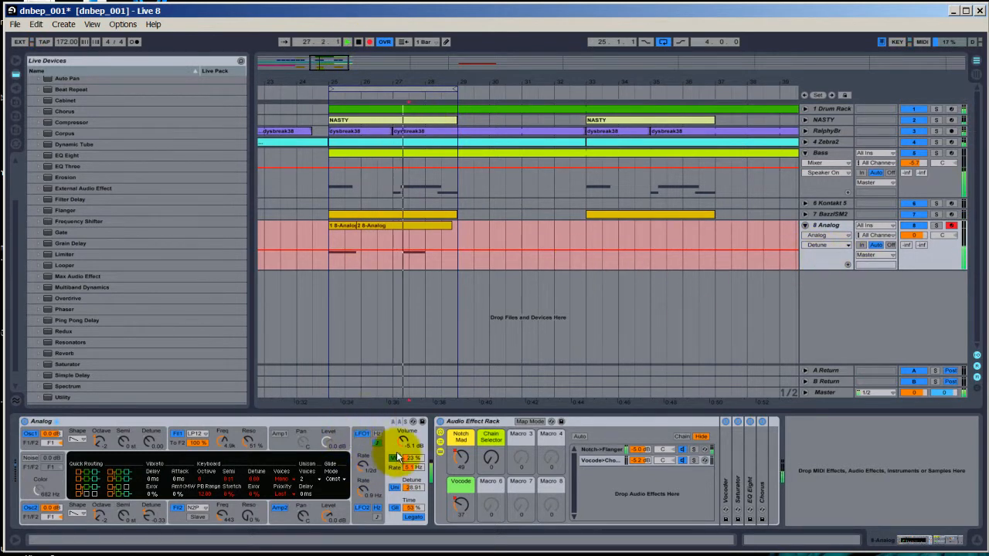
left_click_drag(411, 486, 415, 493)
key("space")
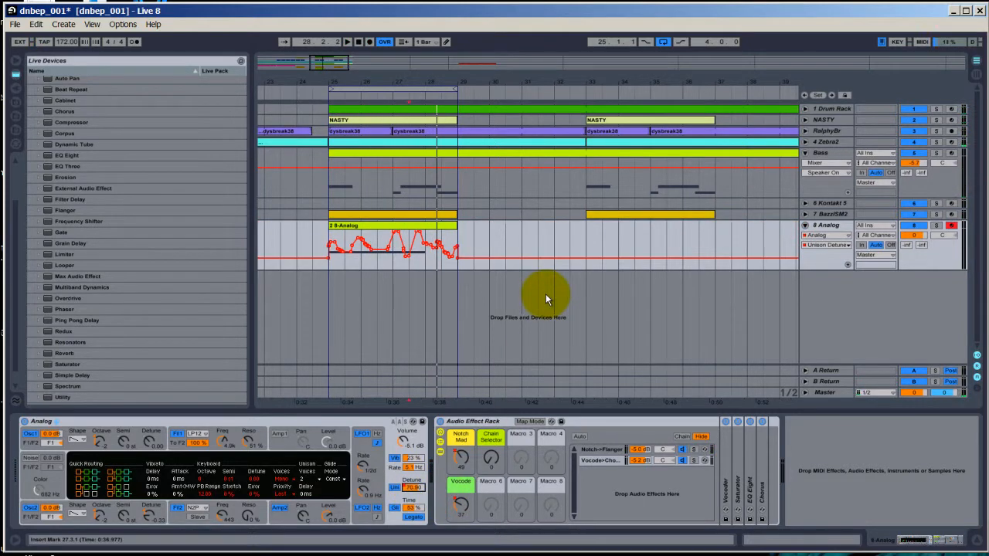
key("space")
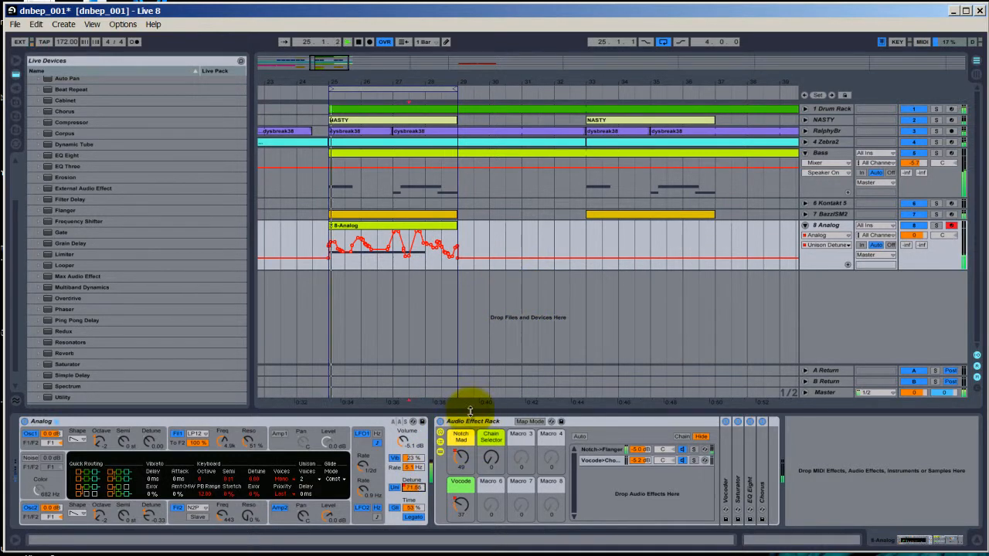
Step: Open the newly recorded 8-Analog clip, undo the Unison Detune recording and return to the track's devices
double_click(380, 226)
left_click(837, 350)
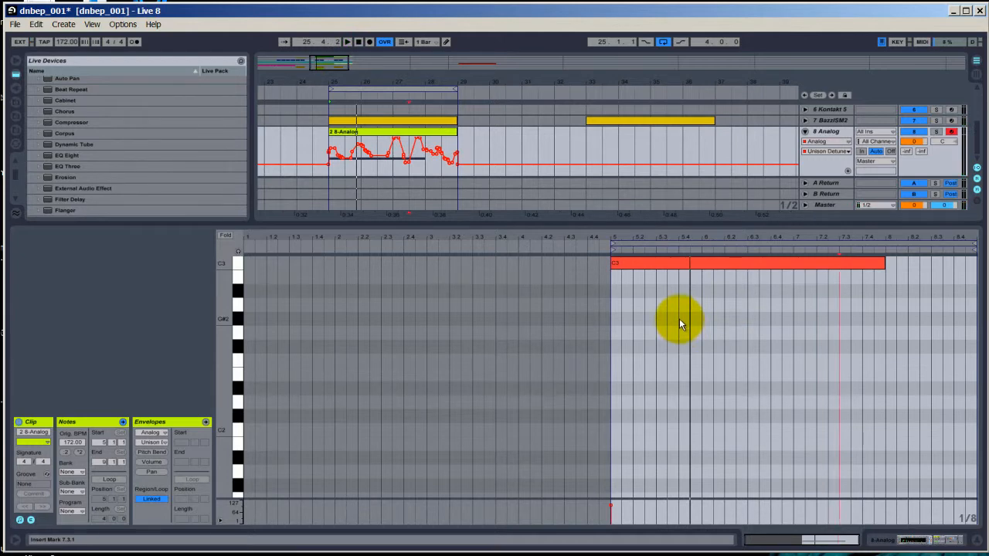
key("ctrl+z")
key("ctrl+z")
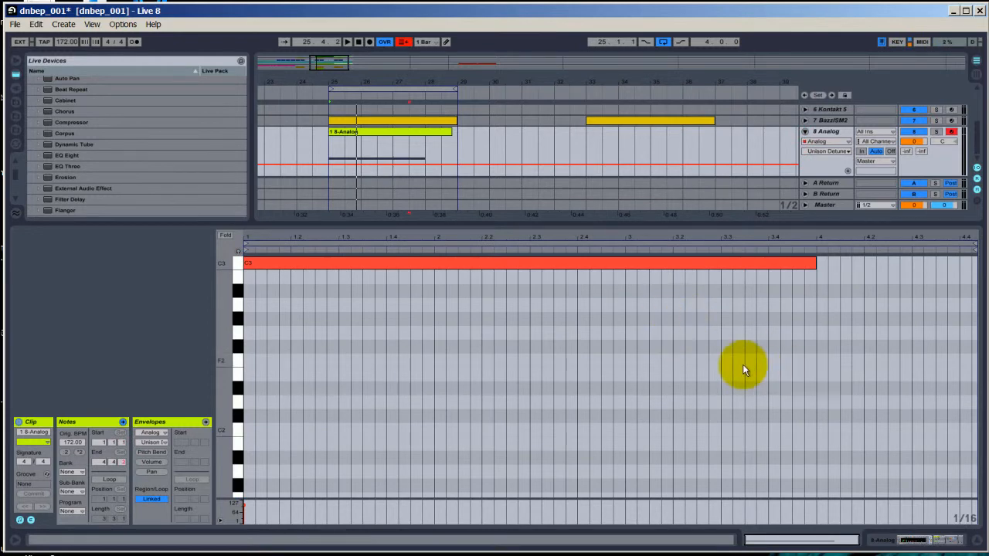
key("shift+Tab")
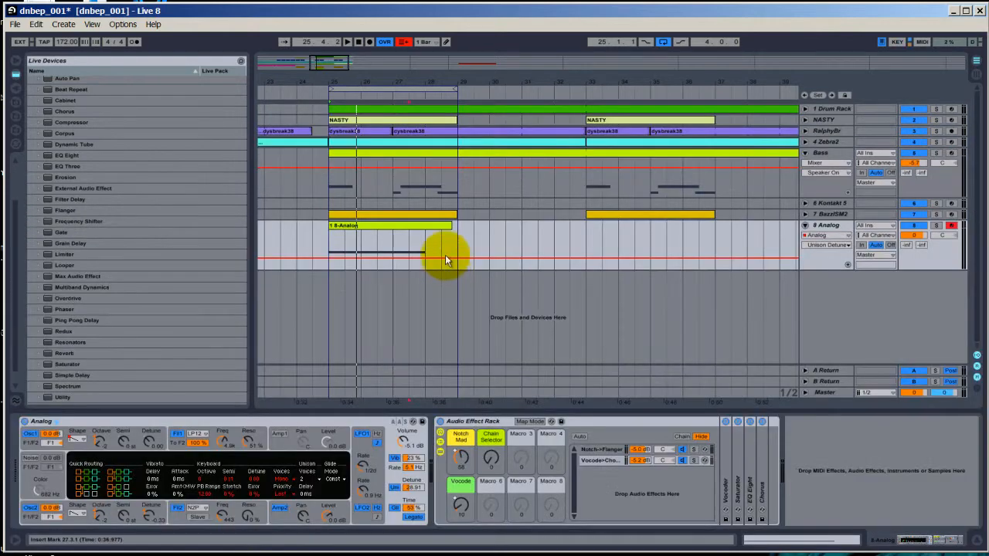
Step: Draw a Unison Detune envelope that stays low from bar 25 until just before bar 27, then ramps up to mid-bar 27
left_click(330, 257)
left_click(351, 259)
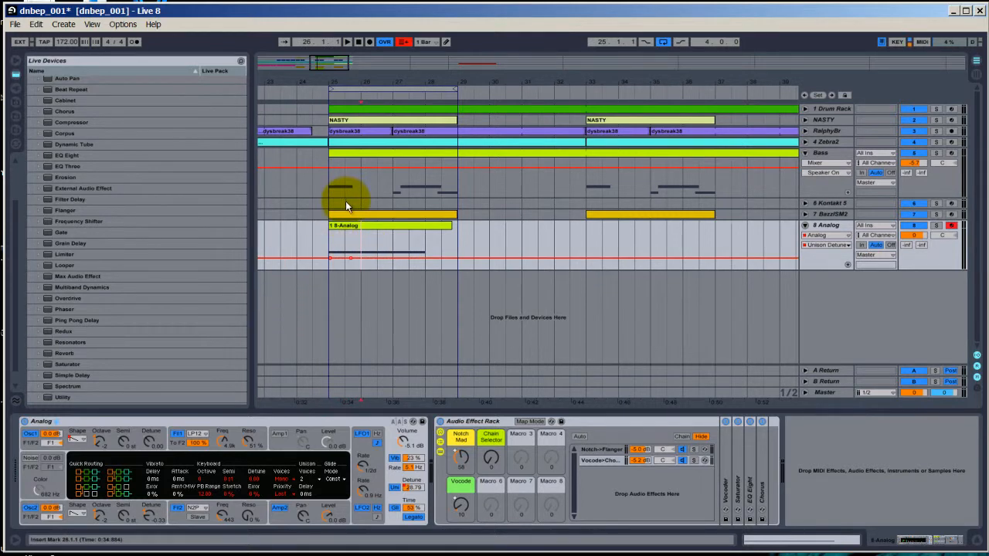
left_click(371, 251)
left_click_drag(373, 253, 408, 238)
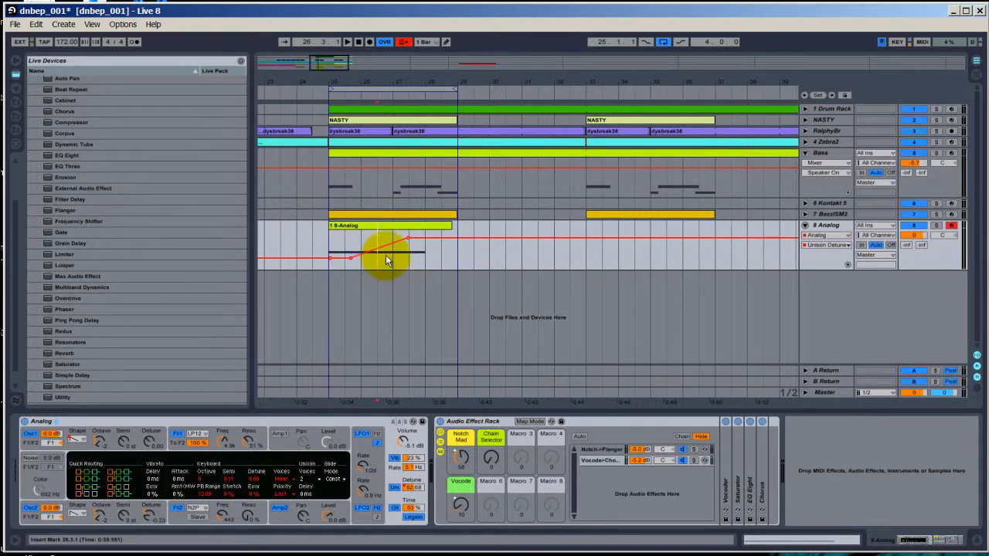
left_click_drag(380, 248, 386, 259)
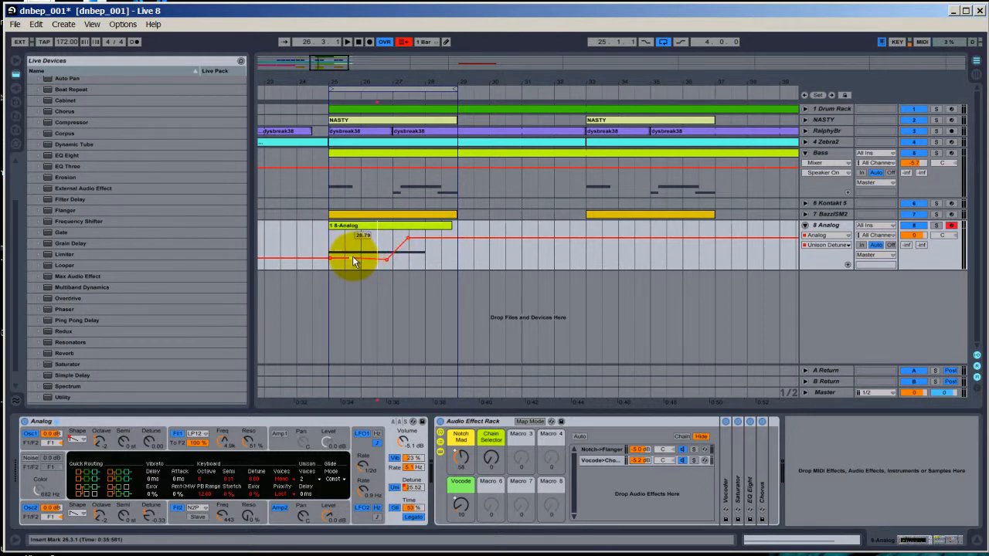
Step: Raise a Unison Detune peak near the end of bar 25 and give the envelope a sharp drop in mid-bar 28
left_click_drag(358, 256, 354, 246)
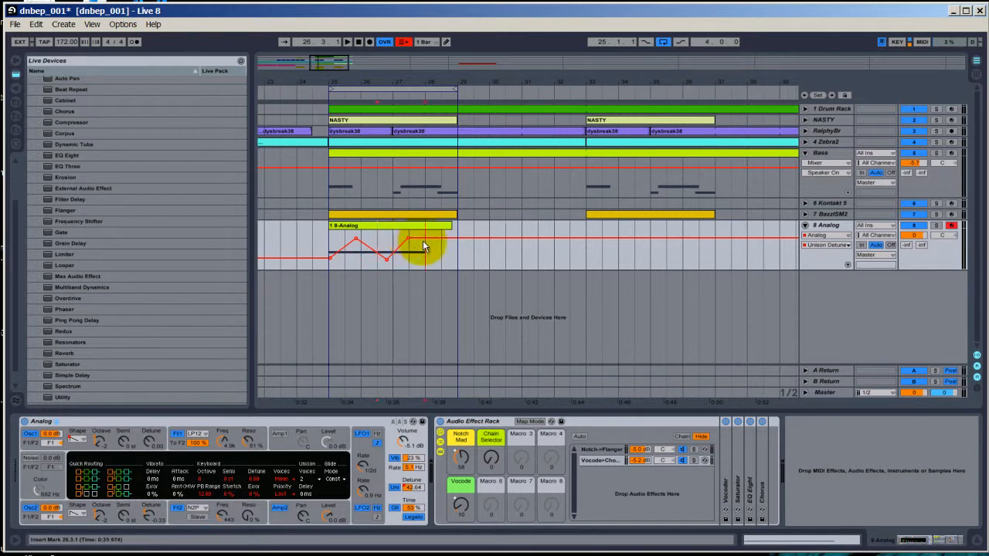
left_click_drag(423, 241, 427, 256)
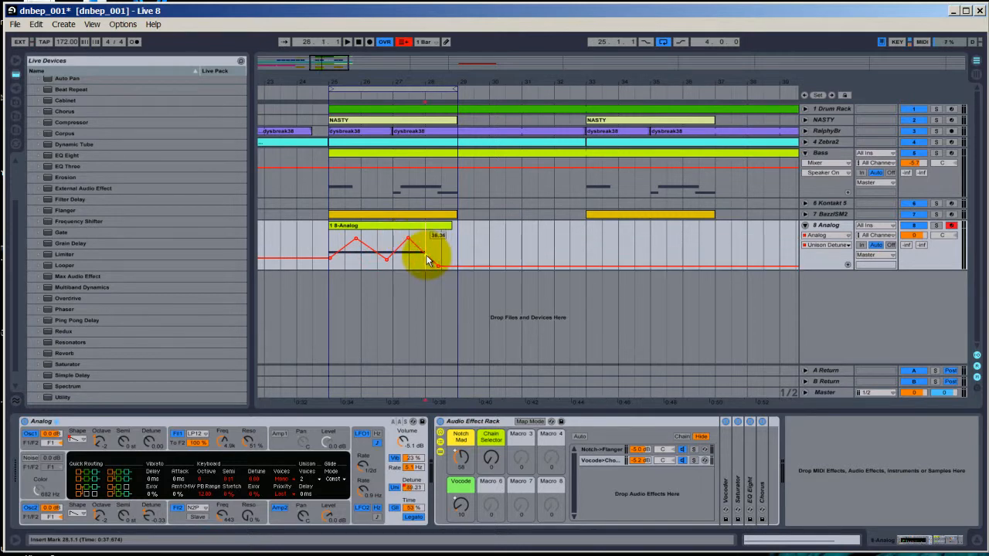
key("ctrl+z")
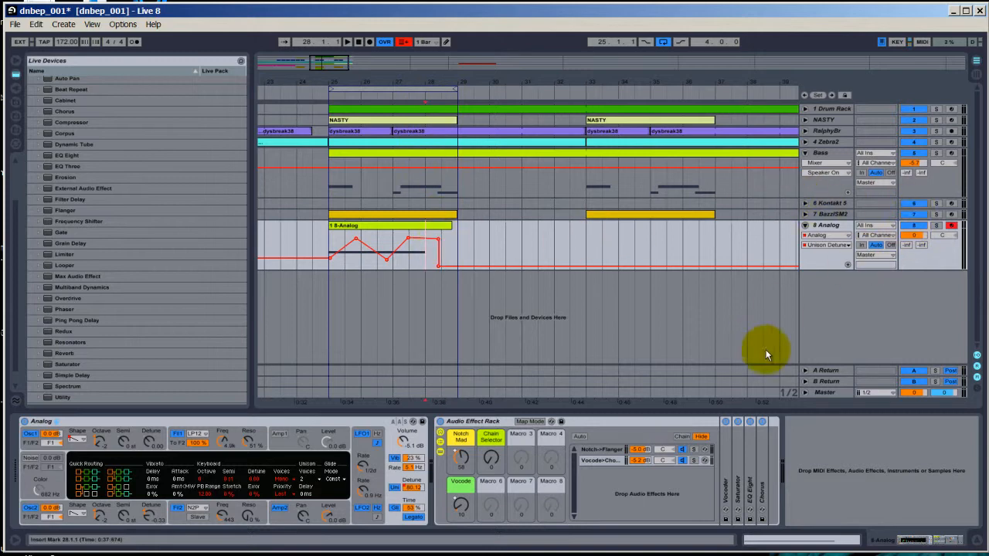
left_click(759, 503)
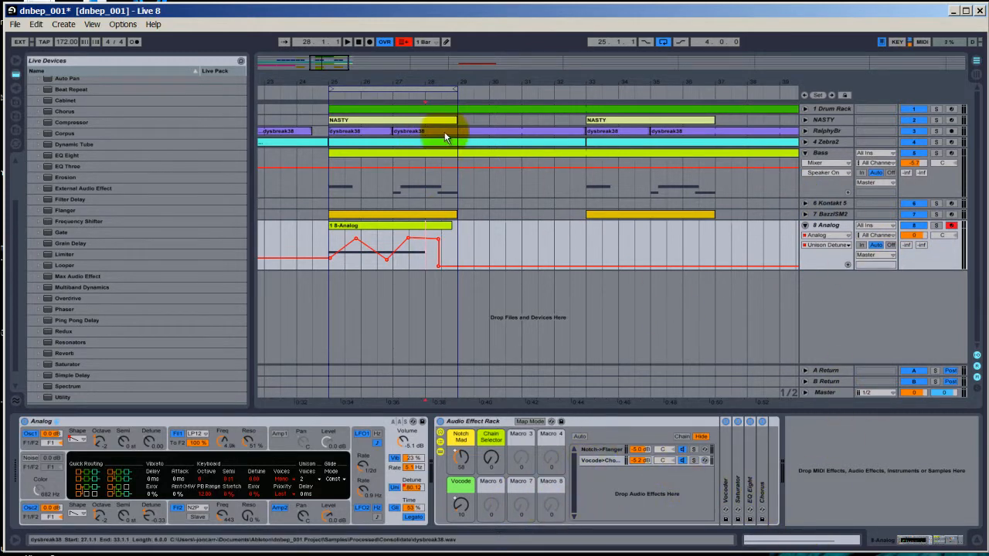
Step: Delete the Analog device's drawn Unison Detune automation
right_click(388, 263)
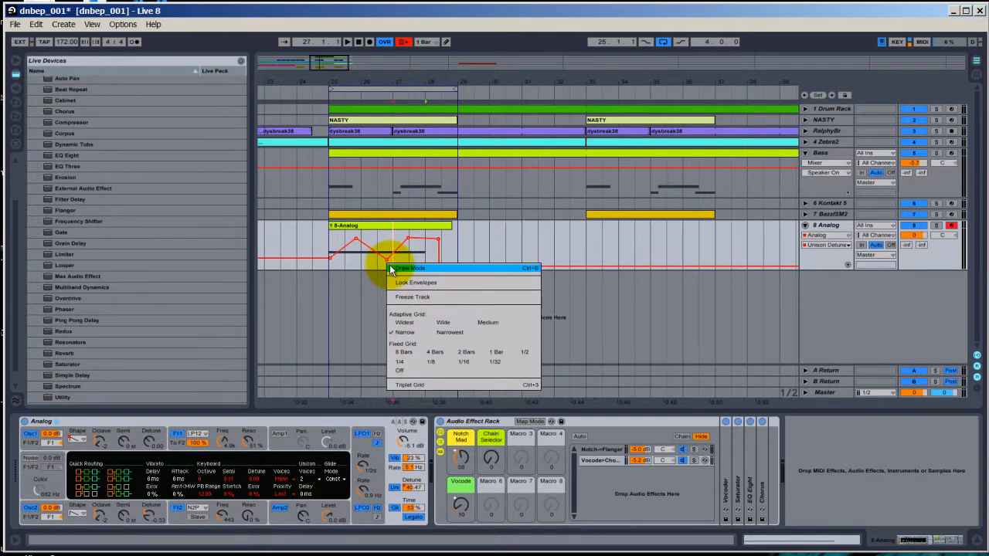
left_click(408, 485)
mouse_move(418, 484)
left_mouse_down()
mouse_move(398, 485)
mouse_move(411, 487)
left_mouse_up()
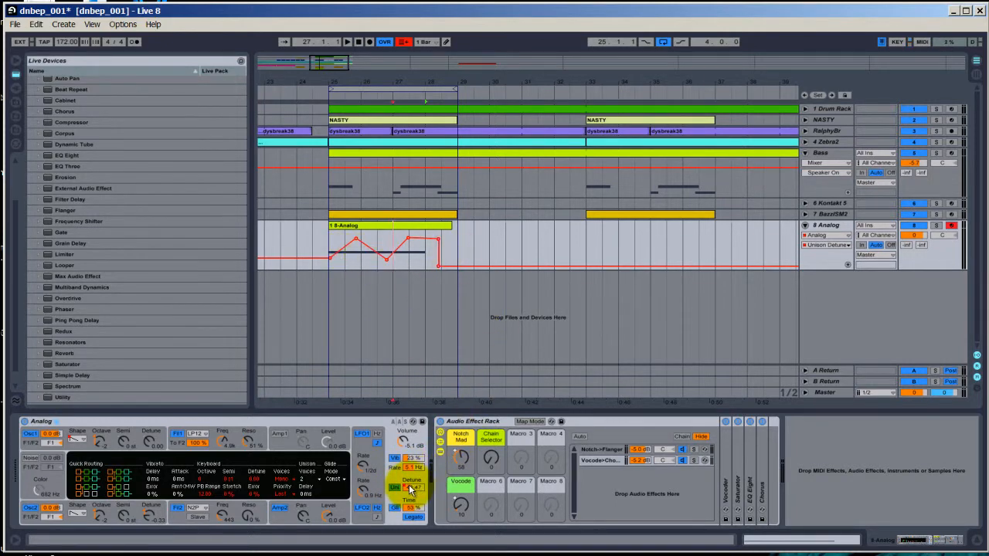
right_click(410, 489)
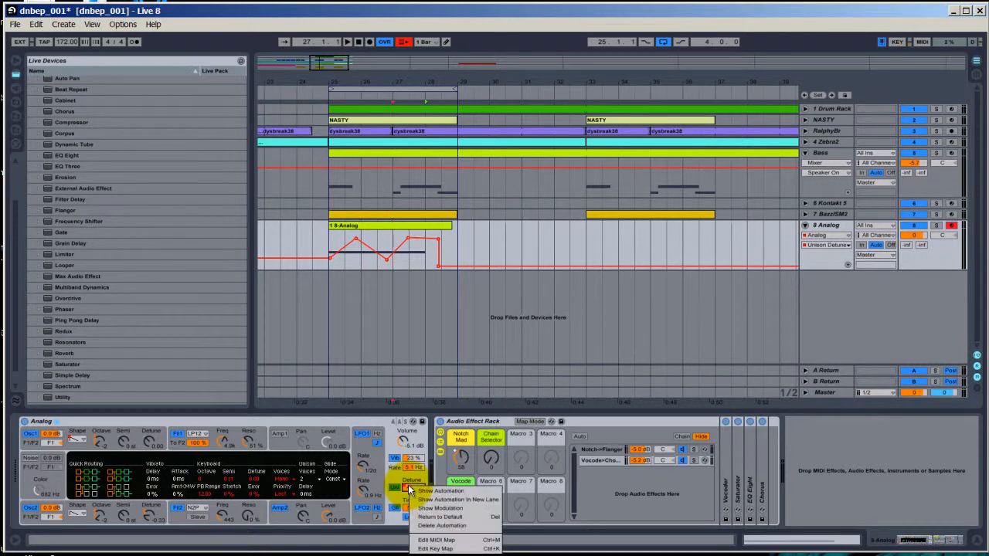
left_click(439, 527)
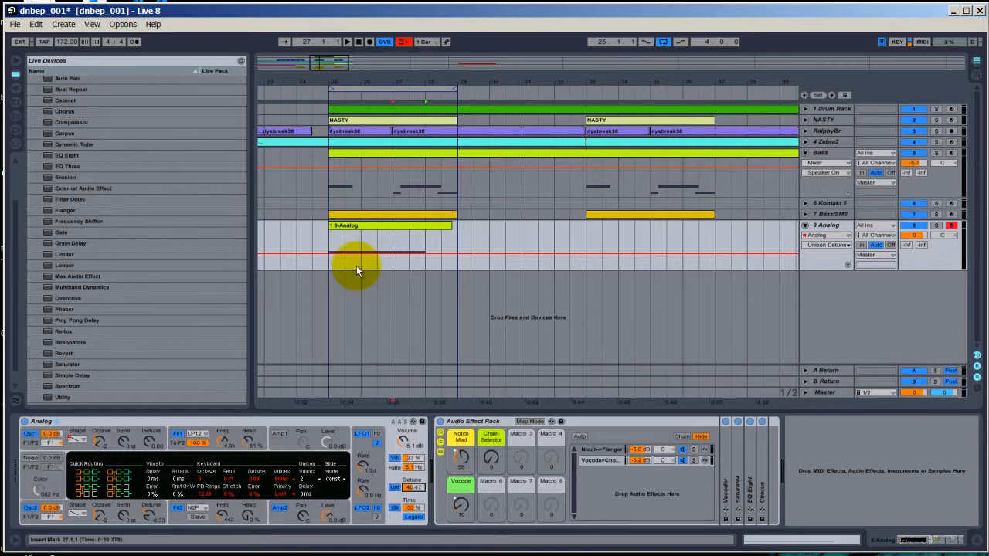
Step: Draw a stepped Unison Detune envelope in half-bar blocks across bars 25 to 29 in Draw Mode and delete it again
left_click(446, 42)
mouse_move(334, 251)
left_mouse_down()
mouse_move(440, 234)
mouse_move(444, 251)
mouse_move(406, 239)
mouse_move(388, 254)
mouse_move(338, 241)
left_mouse_up()
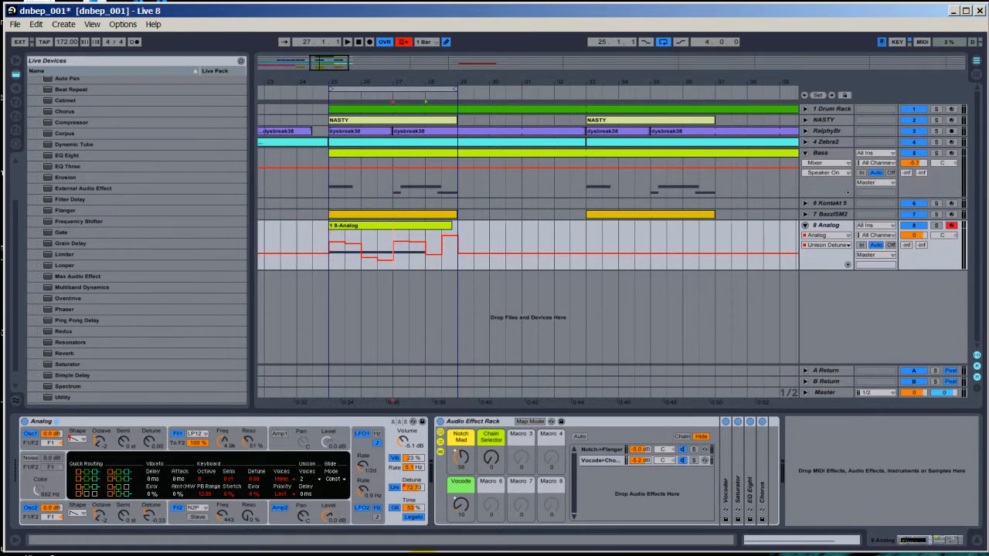
right_click(409, 487)
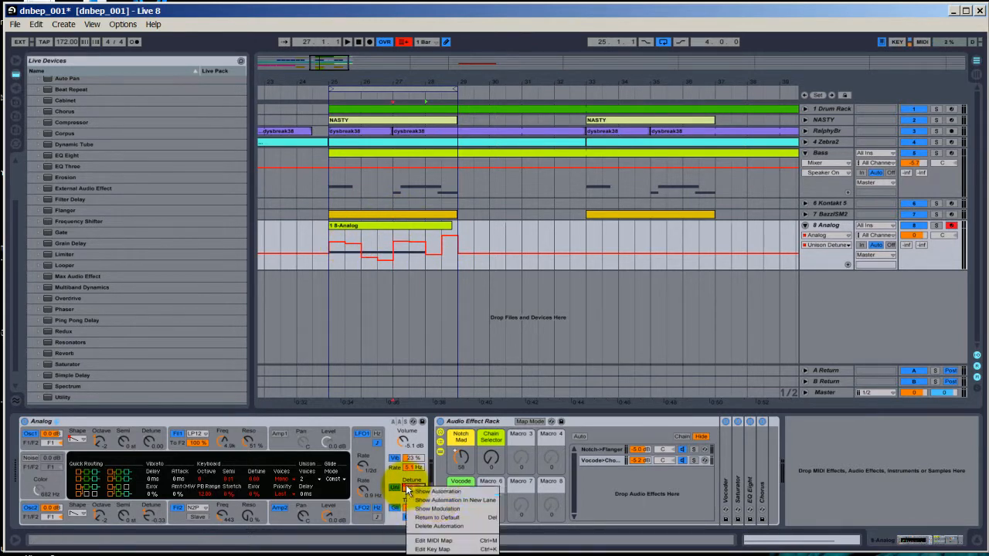
left_click(432, 528)
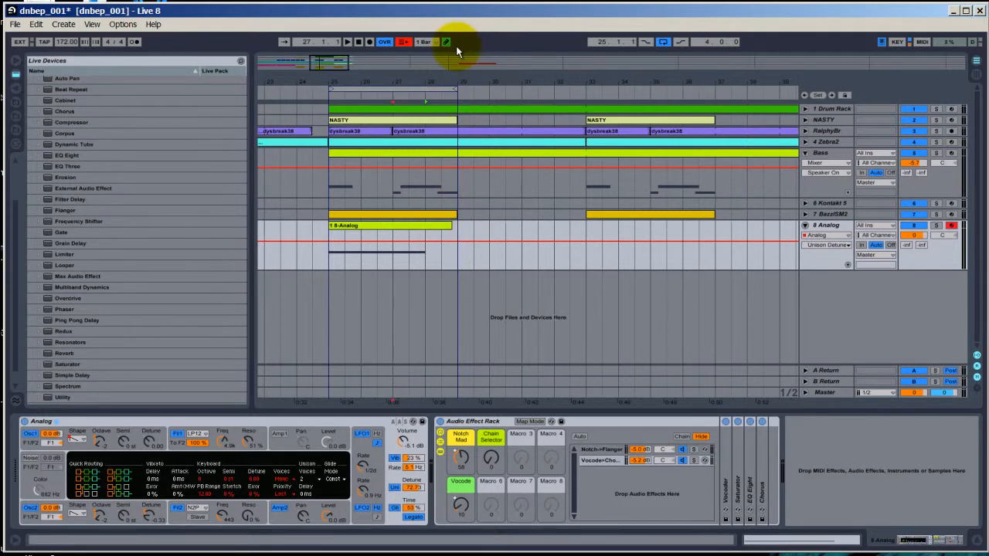
Step: Re-enable the automation and switch the arrangement's fixed grid through 1/8 and 1/16 to 8 Bars
left_click(407, 43)
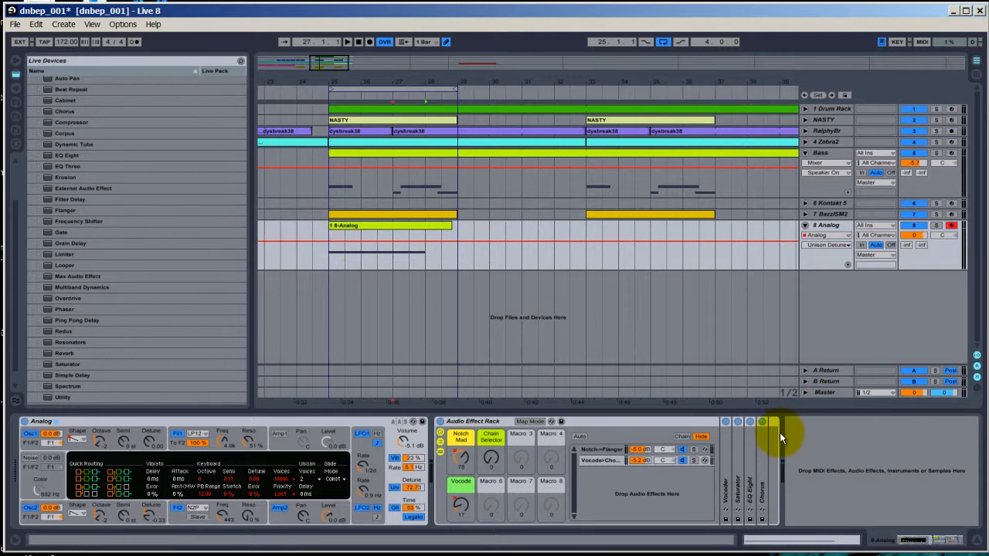
right_click(792, 391)
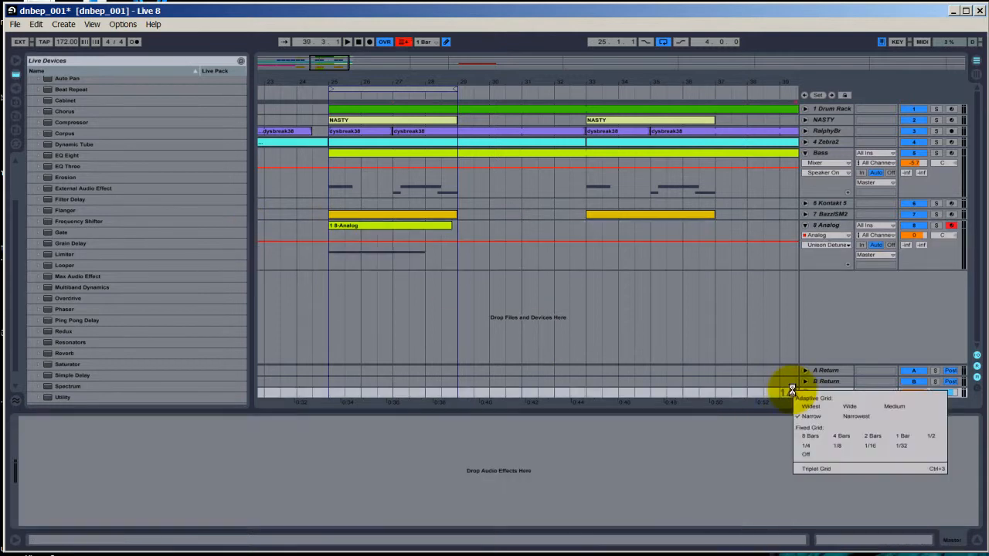
left_click(807, 444)
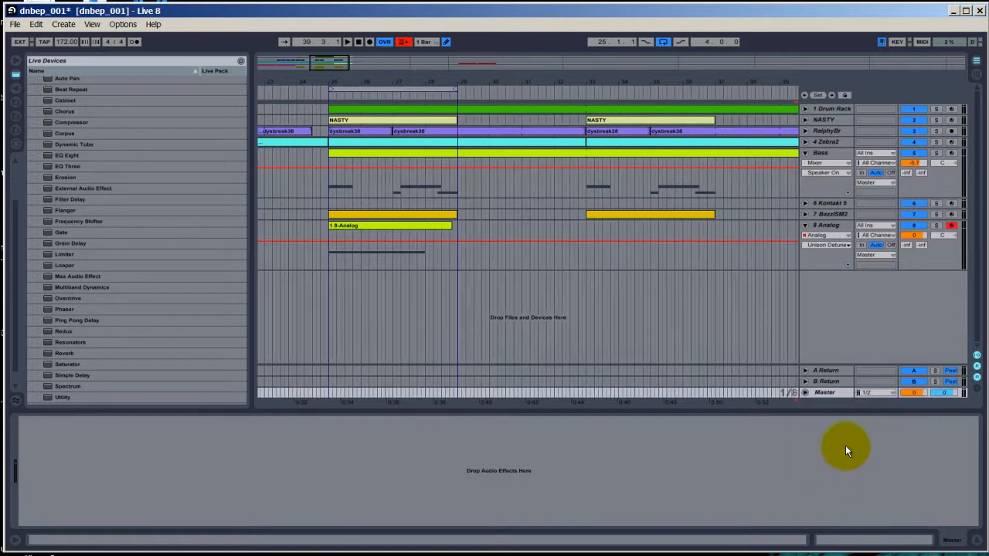
right_click(789, 394)
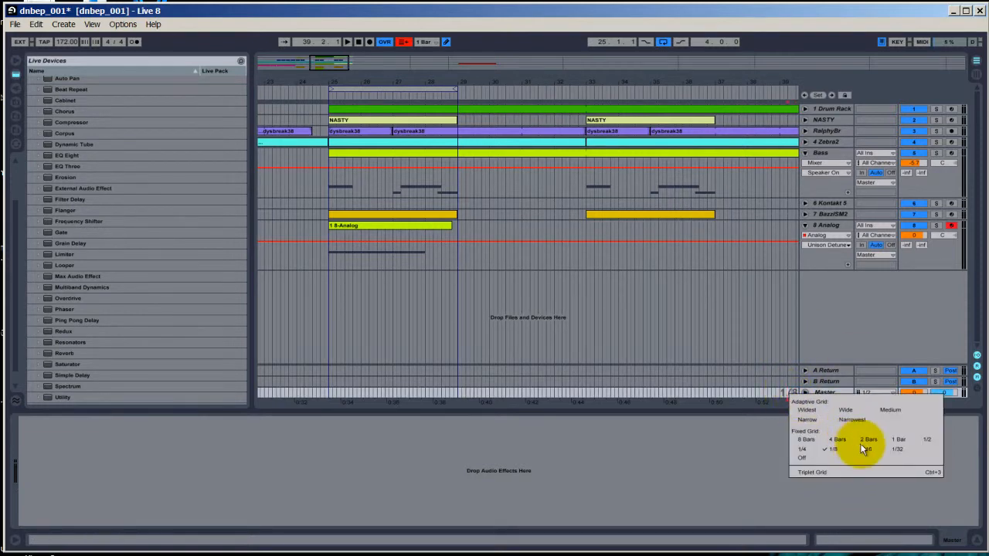
left_click(864, 449)
right_click(787, 395)
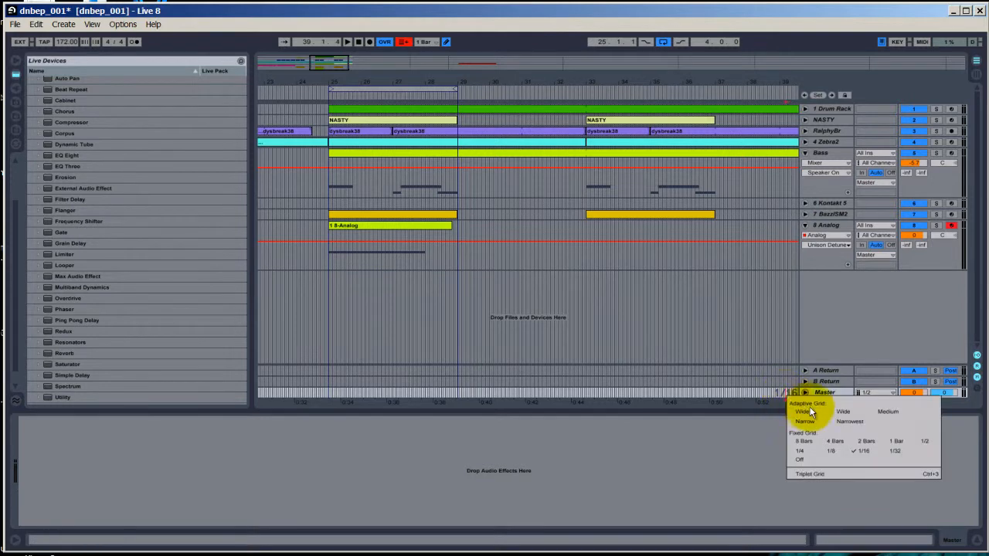
left_click(809, 442)
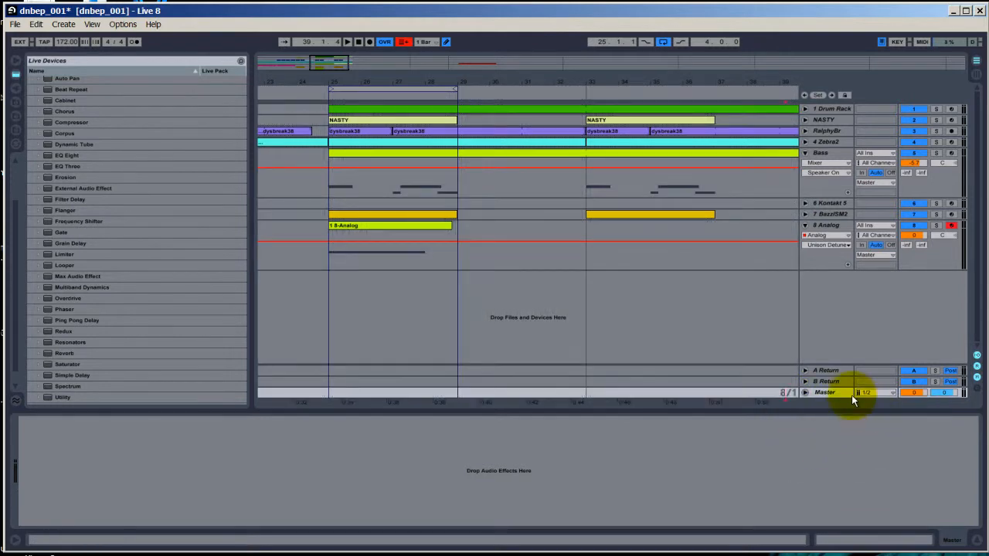
Step: Draw wavy freehand Unison Detune curves across bars 25 to 29 on the 8 Analog track, ending in a rise towards bar 29
left_click(378, 215)
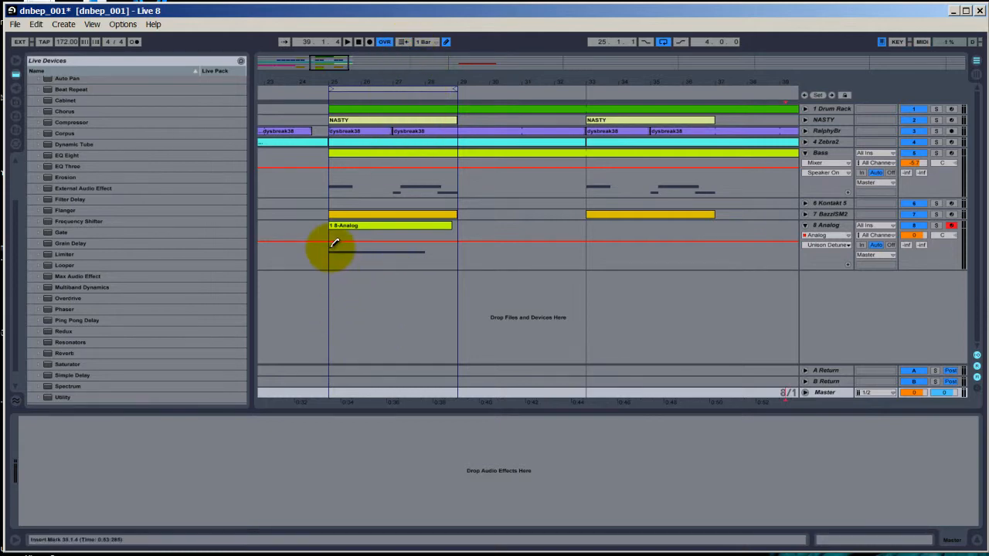
mouse_move(332, 239)
left_mouse_down()
mouse_move(337, 256)
mouse_move(456, 242)
left_mouse_up()
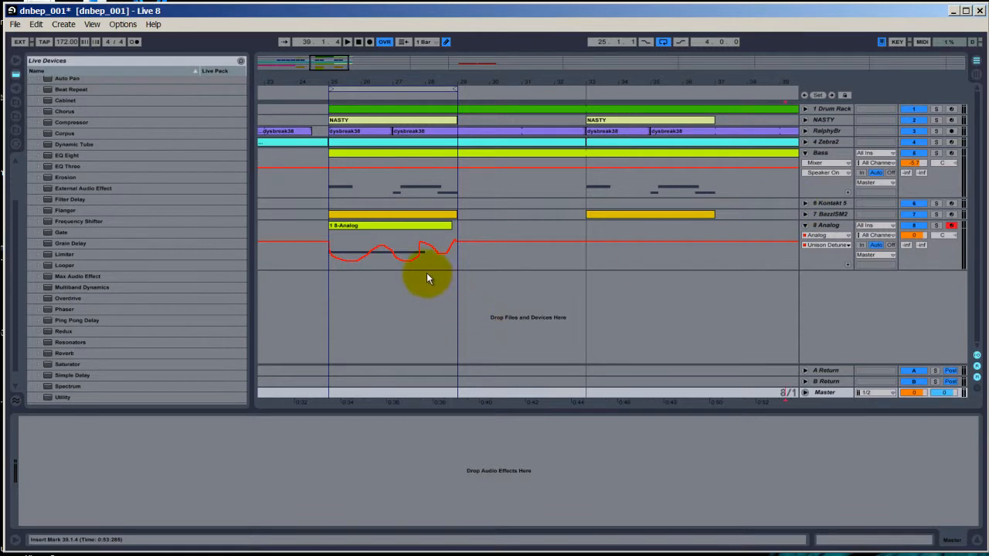
mouse_move(331, 242)
left_mouse_down()
mouse_move(360, 254)
mouse_move(432, 241)
mouse_move(380, 246)
mouse_move(433, 258)
mouse_move(403, 247)
mouse_move(433, 243)
mouse_move(425, 259)
mouse_move(447, 247)
left_mouse_up()
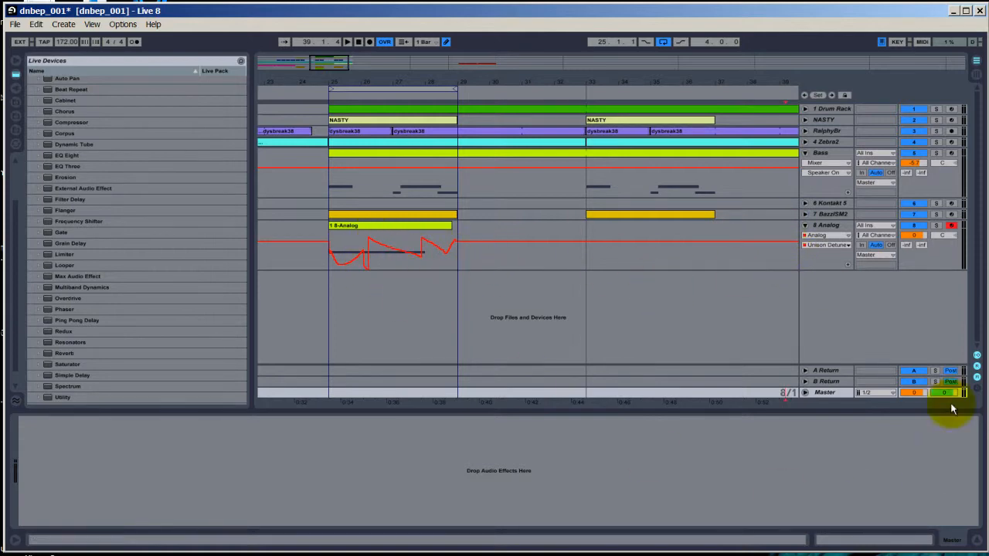
left_click(829, 223)
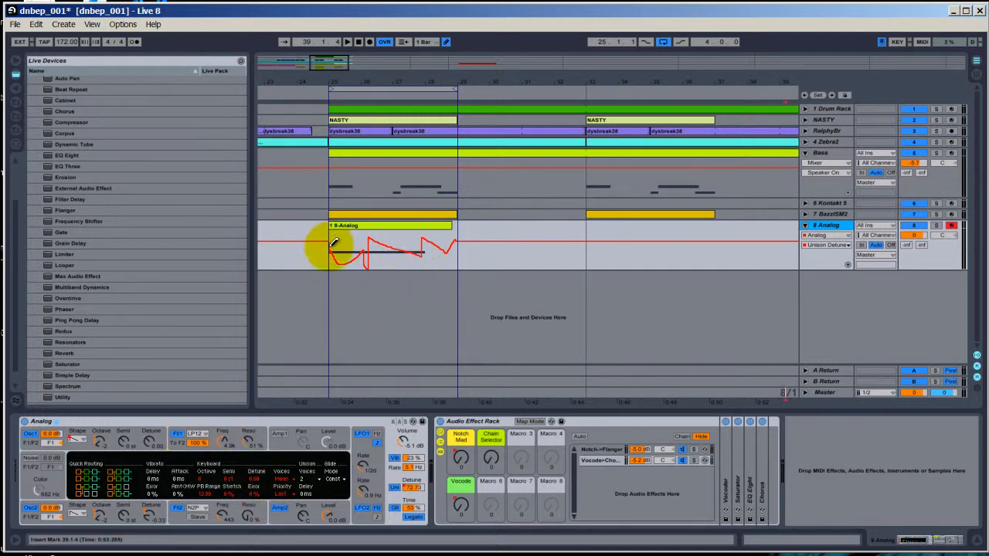
mouse_move(332, 238)
left_mouse_down()
mouse_move(348, 263)
mouse_move(390, 238)
mouse_move(413, 259)
mouse_move(463, 224)
left_mouse_up()
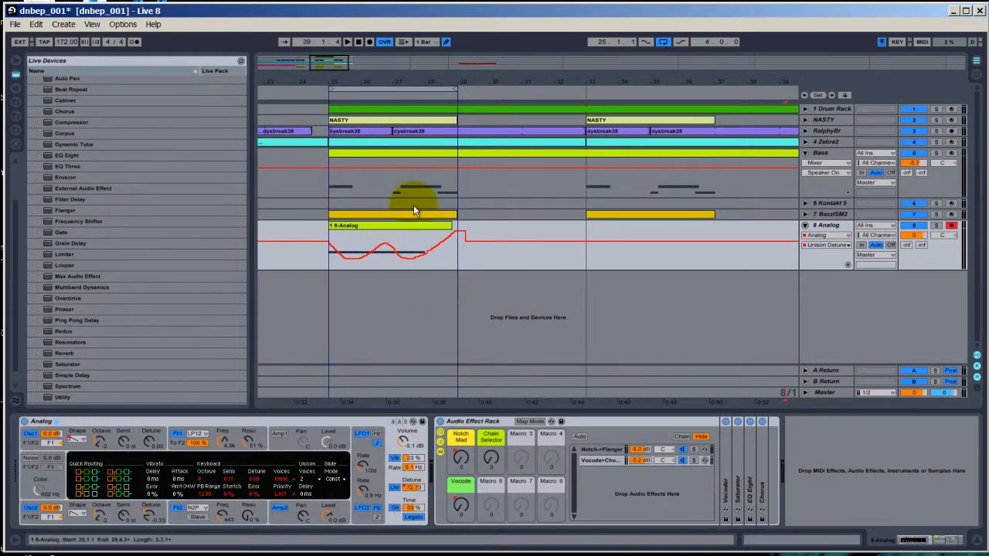
Step: Delete the freehand Unison Detune automation and set the Analog device's Unison Detune to 25.78
right_click(413, 490)
left_click(440, 518)
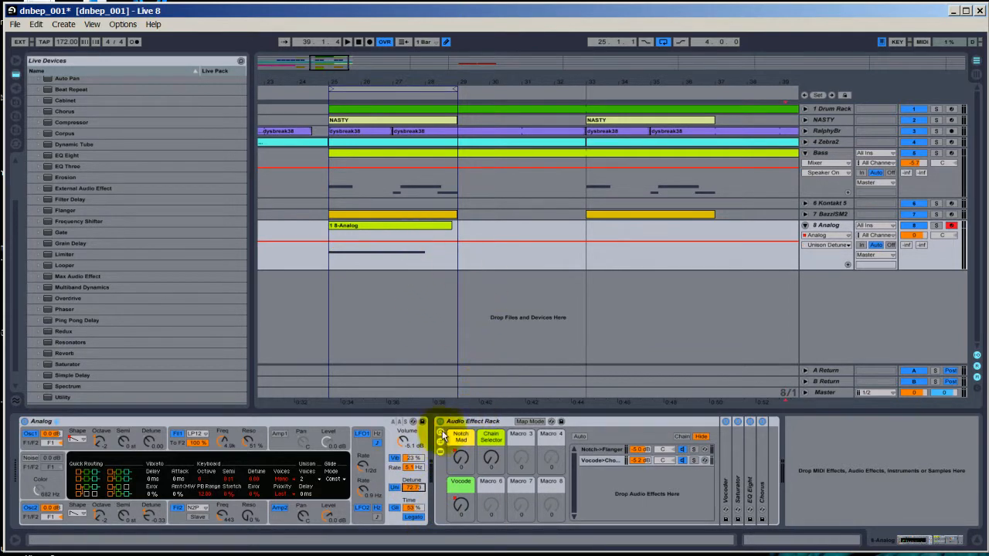
left_click_drag(410, 490, 413, 491)
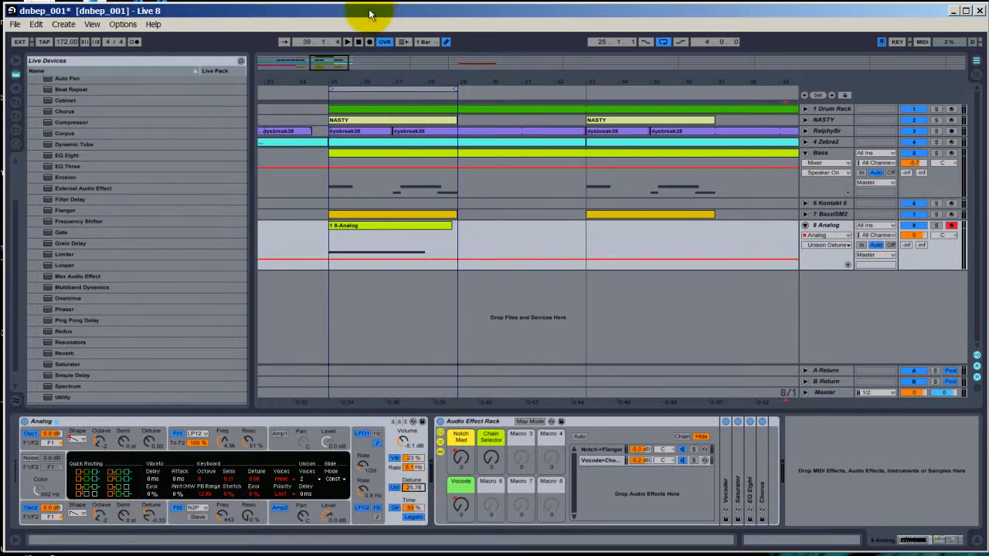
Step: Play the bar 25 to 29 loop, select the 8-Analog clip and solo the 8 Analog track
key("space")
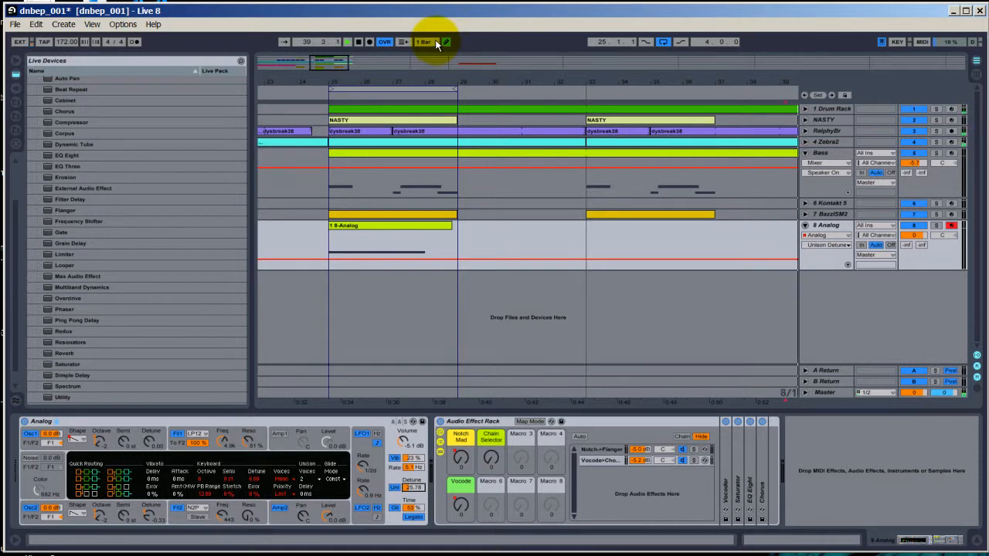
left_click(340, 226)
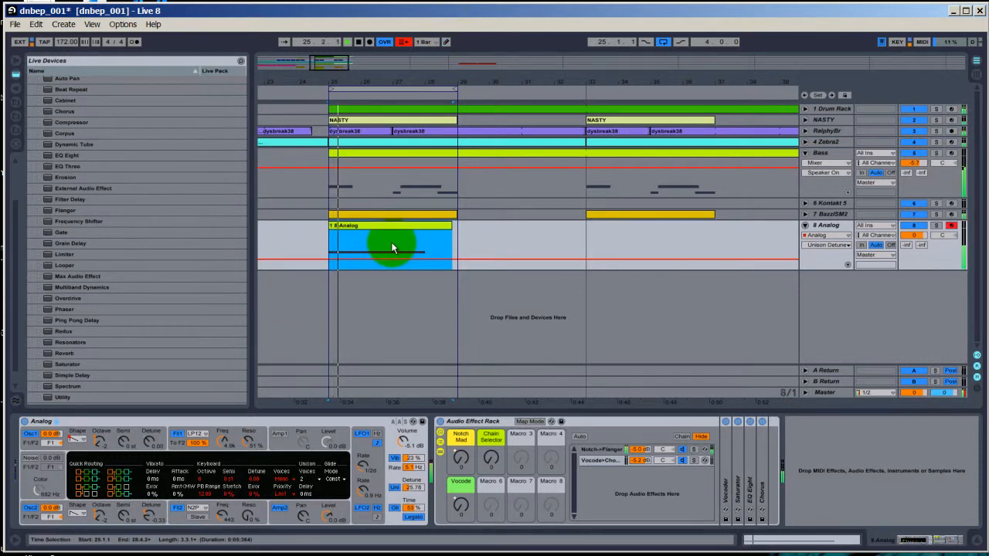
left_click(934, 226)
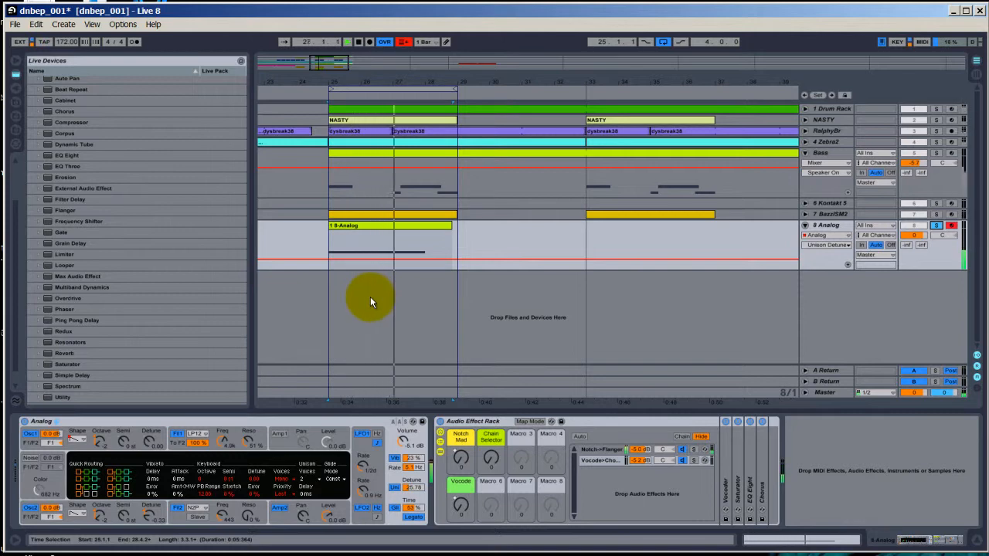
Step: Delete the Notch Mad and Vocode macro automation on the 8 Analog track
right_click(456, 458)
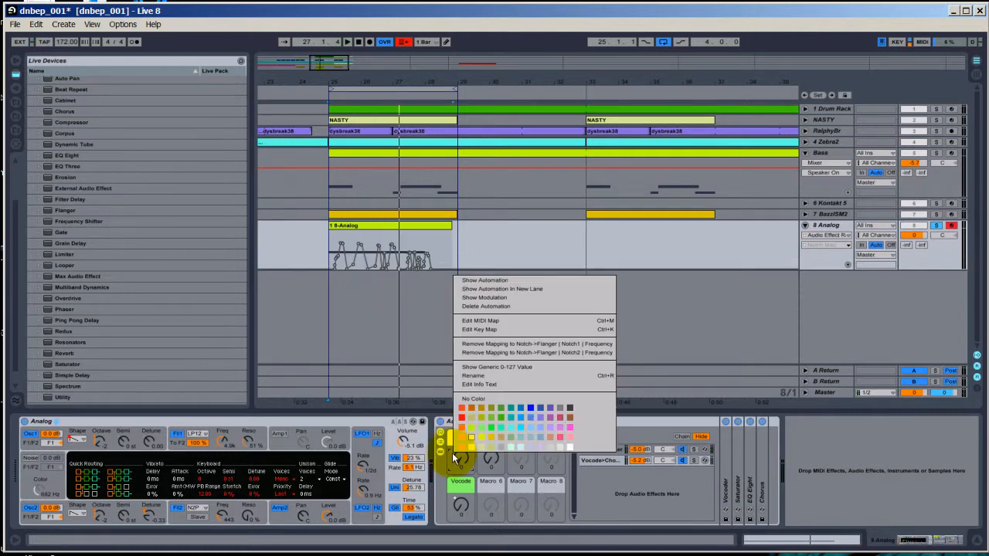
left_click(511, 306)
right_click(468, 505)
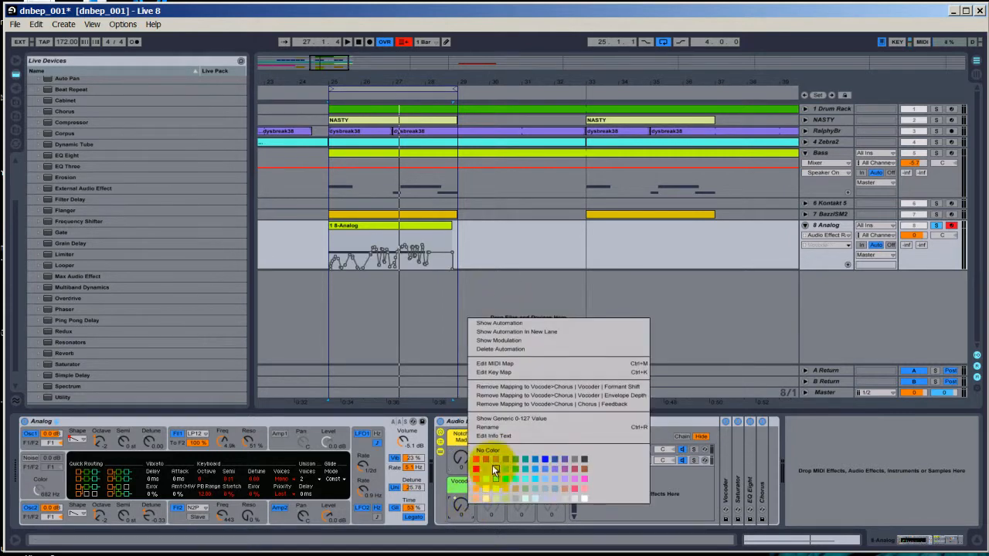
left_click(496, 350)
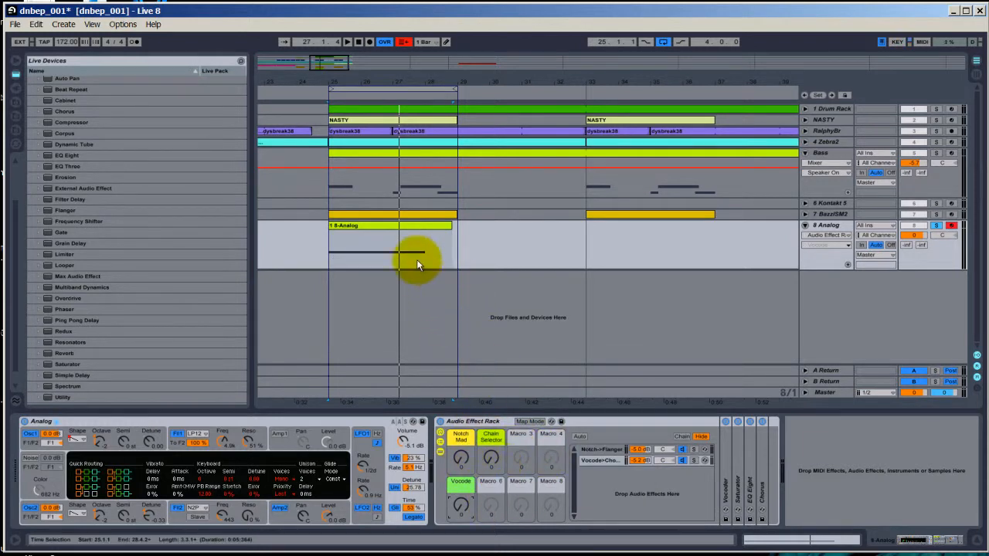
left_click(394, 232)
Step: Display the Notch Mad macro's automation lane on the 8 Analog track and place the insert marker at bar 41
left_click(466, 460)
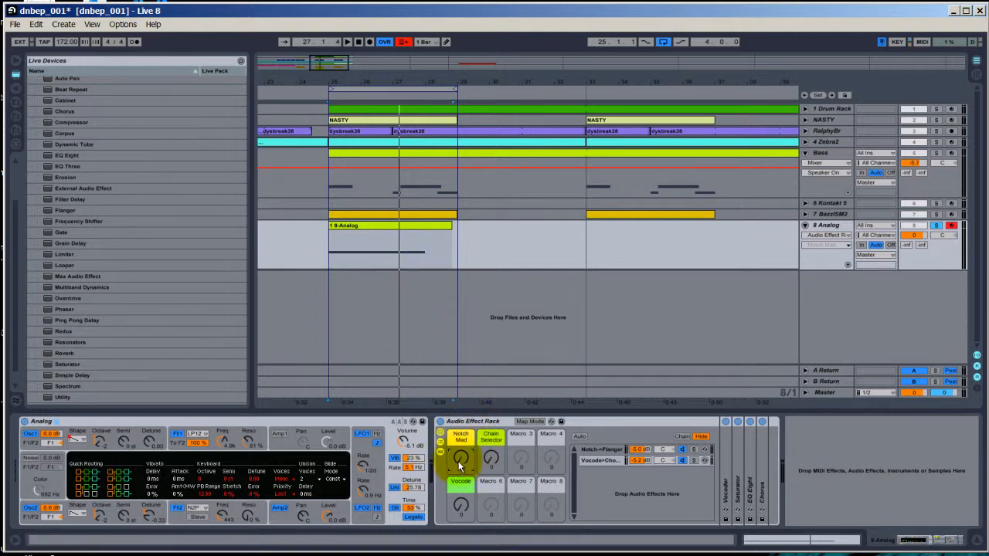
right_click(462, 460)
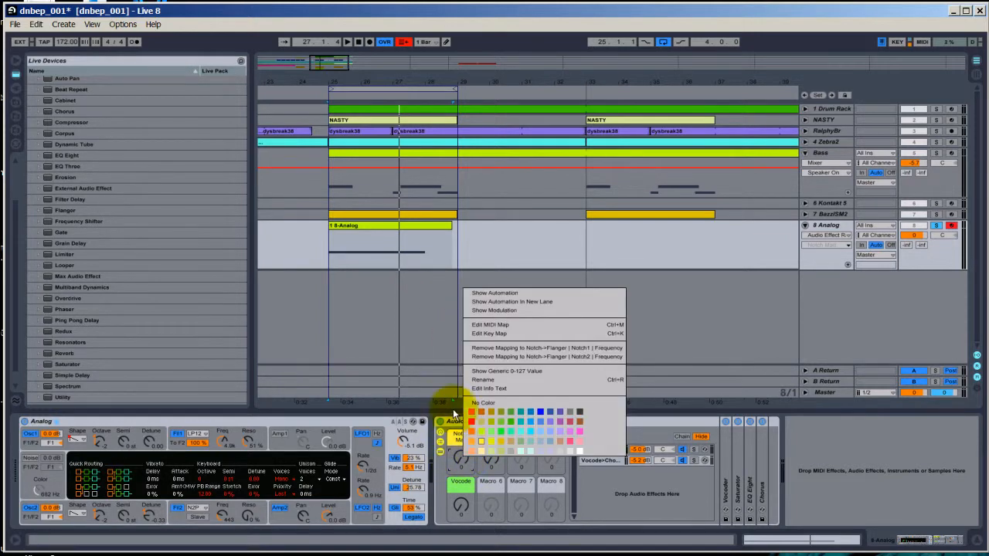
left_click(459, 459)
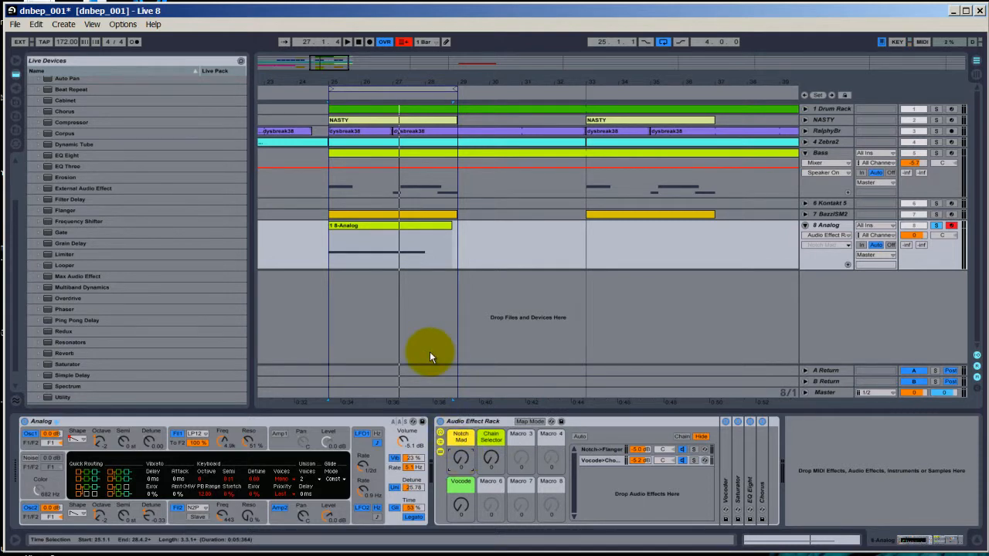
type("1")
key("Return")
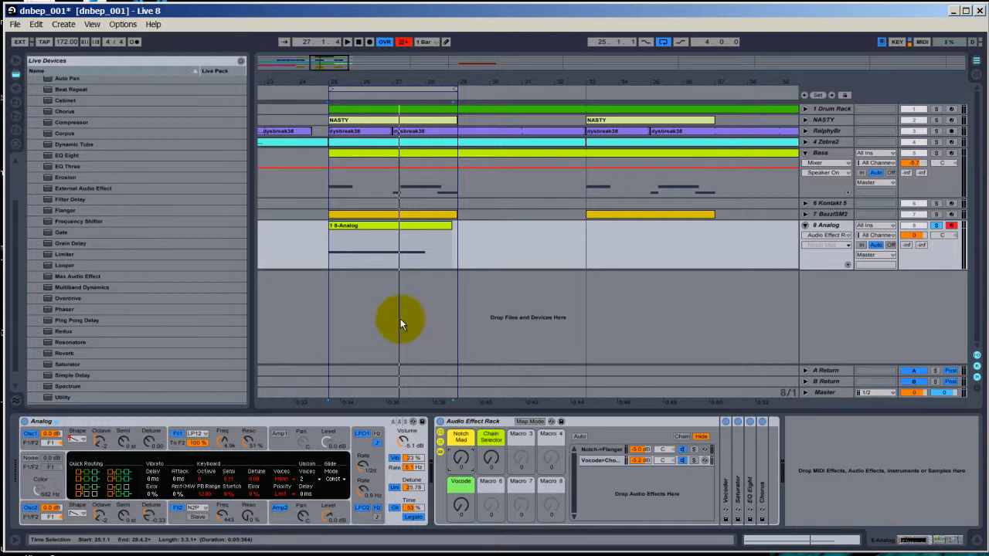
left_click(781, 244)
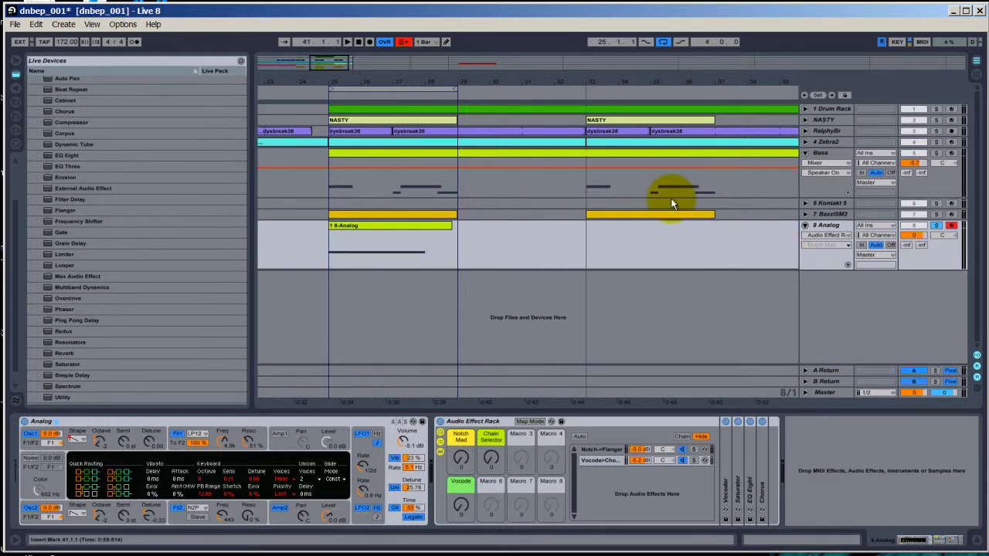
Step: Narrow the arrangement grid to 1/2048
key("ctrl+1")
key("ctrl+1")
key("ctrl+1")
key("ctrl+1")
key("ctrl+1")
key("ctrl+1")
key("ctrl+1")
key("ctrl+1")
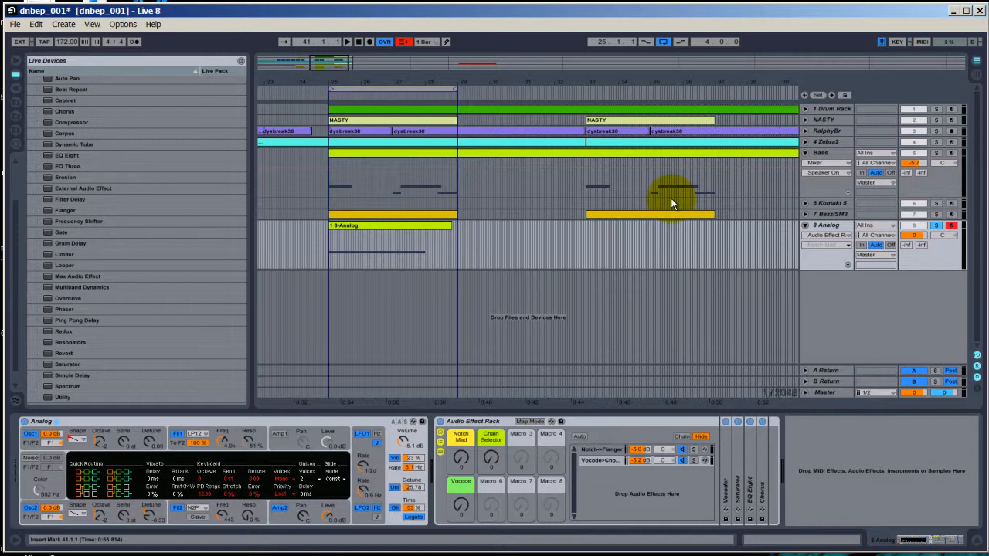
Step: Widen the arrangement grid to 1/1
key("ctrl+2")
key("ctrl+2")
key("ctrl+2")
key("ctrl+2")
key("ctrl+2")
key("ctrl+2")
key("ctrl+2")
key("ctrl+2")
key("ctrl+2")
key("ctrl+2")
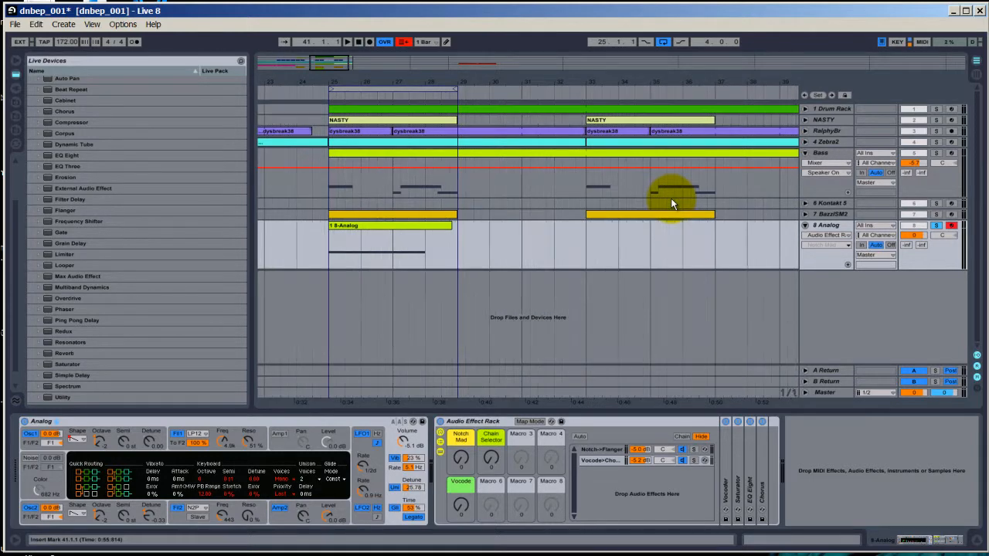
Step: Narrow the arrangement grid to its finest setting, 1/8192
key("ctrl+1")
key("ctrl+1")
key("ctrl+1")
key("ctrl+1")
key("ctrl+1")
key("ctrl+1")
key("ctrl+1")
key("ctrl+1")
key("ctrl+1")
key("ctrl+1")
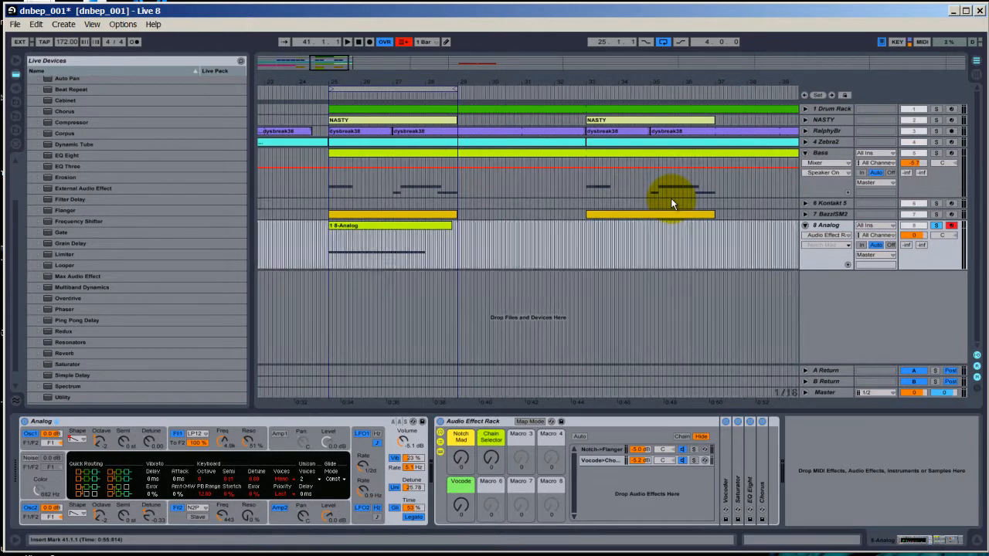
key("ctrl+1")
key("ctrl+1")
key("ctrl+1")
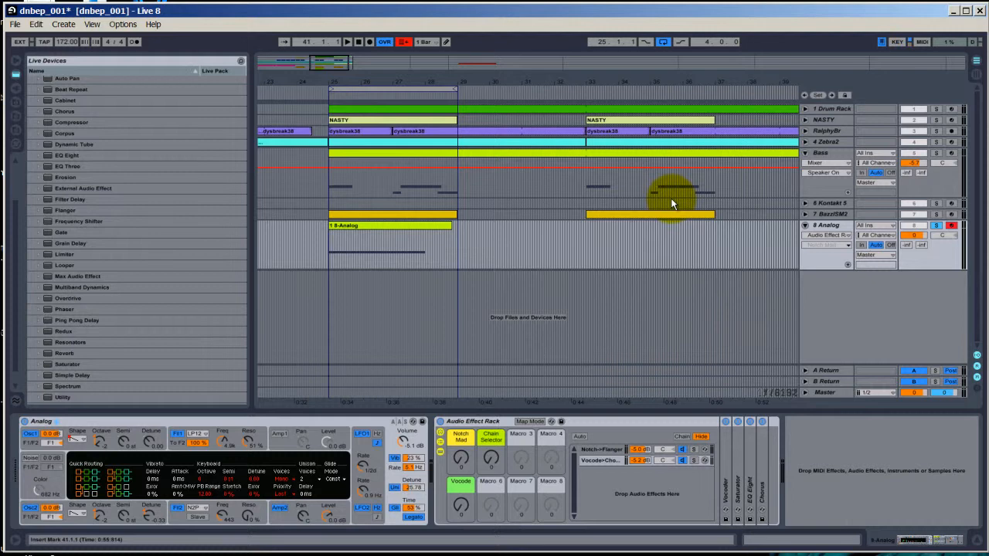
Step: Widen the arrangement grid to 64/1
key("ctrl+2")
key("ctrl+2")
key("ctrl+2")
key("ctrl+2")
key("ctrl+2")
key("ctrl+2")
key("ctrl+2")
key("ctrl+2")
key("ctrl+2")
key("ctrl+2")
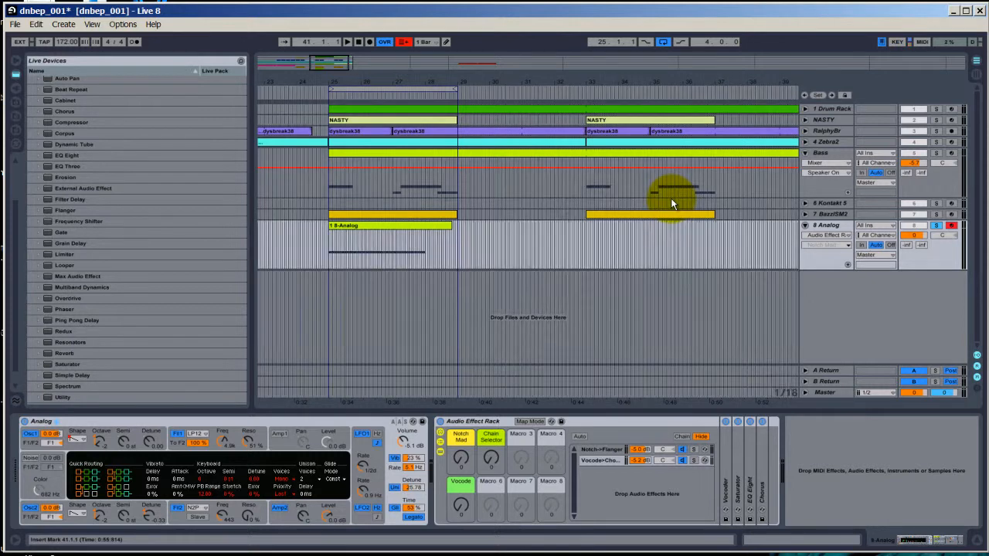
key("ctrl+2")
key("ctrl+2")
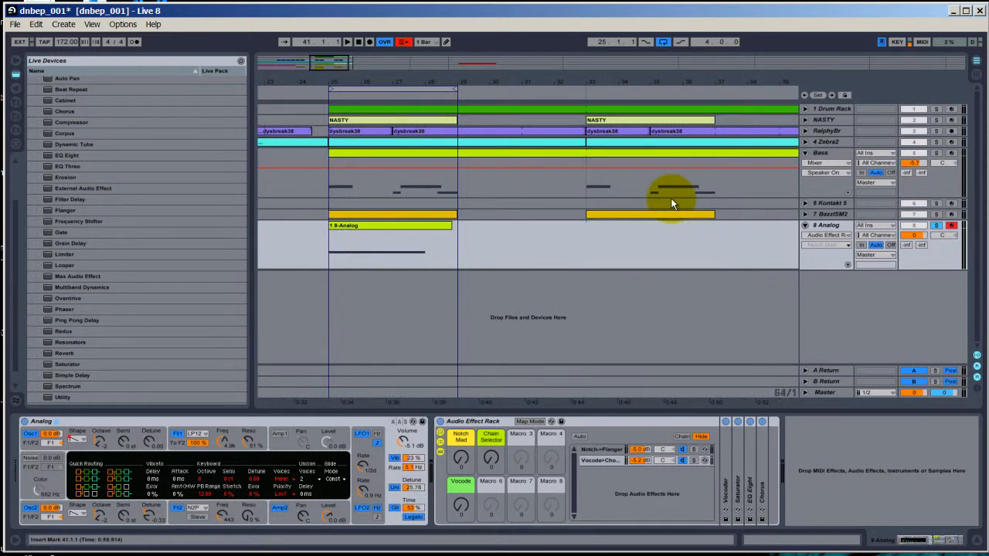
Step: Narrow the arrangement grid to 1/2
key("ctrl+1")
key("ctrl+1")
key("ctrl+1")
key("ctrl+1")
key("ctrl+1")
key("ctrl+1")
key("ctrl+1")
key("ctrl+1")
key("ctrl+1")
Step: Toggle the triplet grid and snapping to try each, and return to the straight, snapped 1/2 grid
key("ctrl+3")
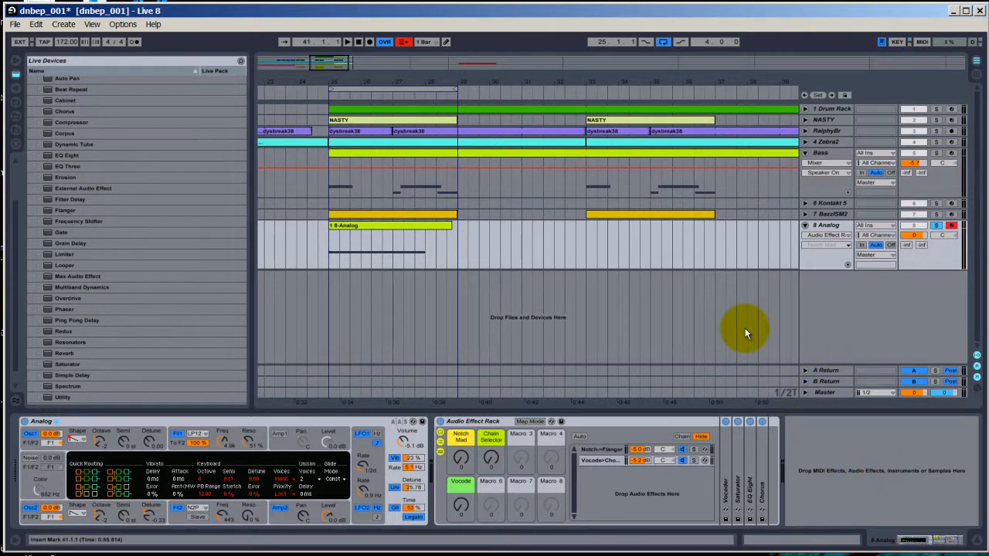
key("ctrl+4")
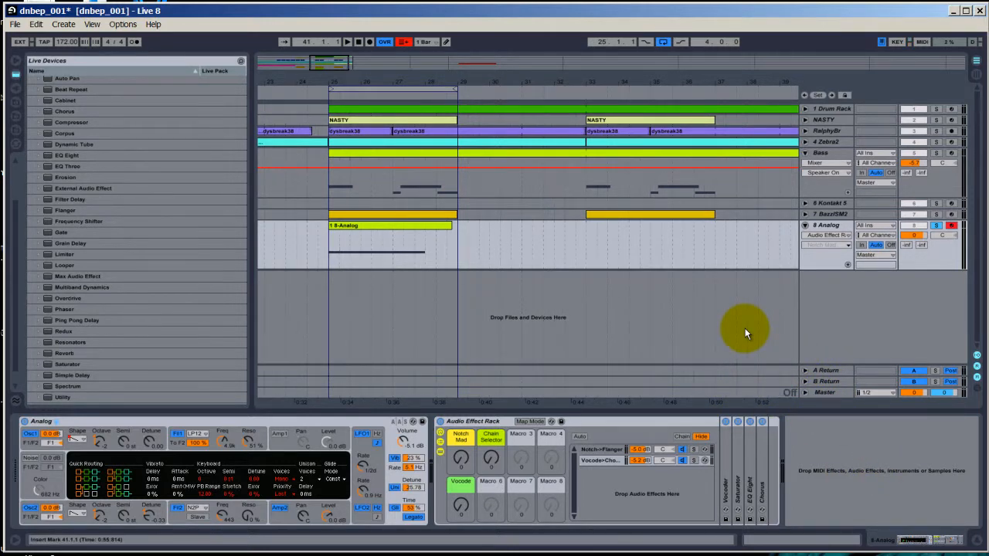
key("ctrl+4")
key("ctrl+3")
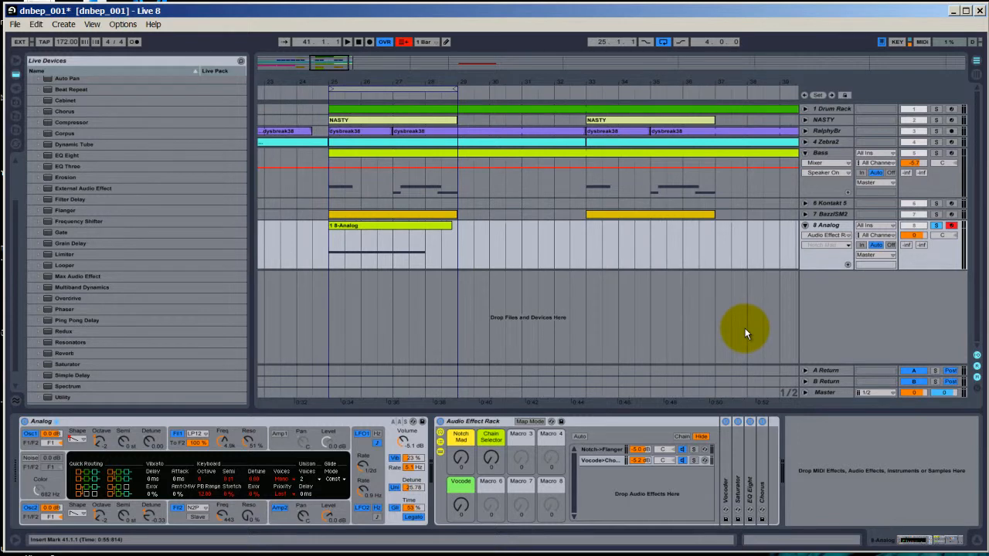
Step: Narrow the arrangement grid to 1/8 and widen it back to 1/2
key("ctrl+1")
key("ctrl+1")
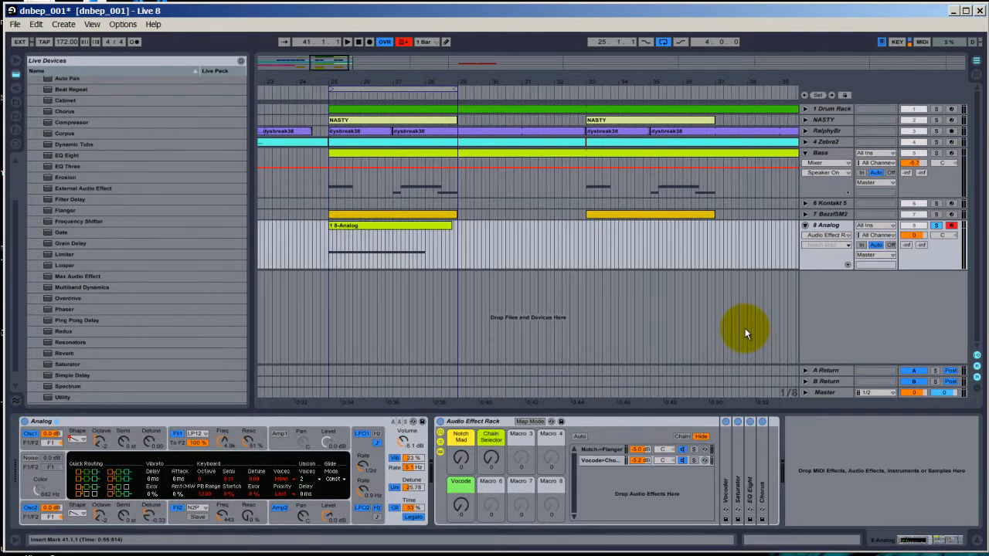
key("ctrl+2")
key("ctrl+2")
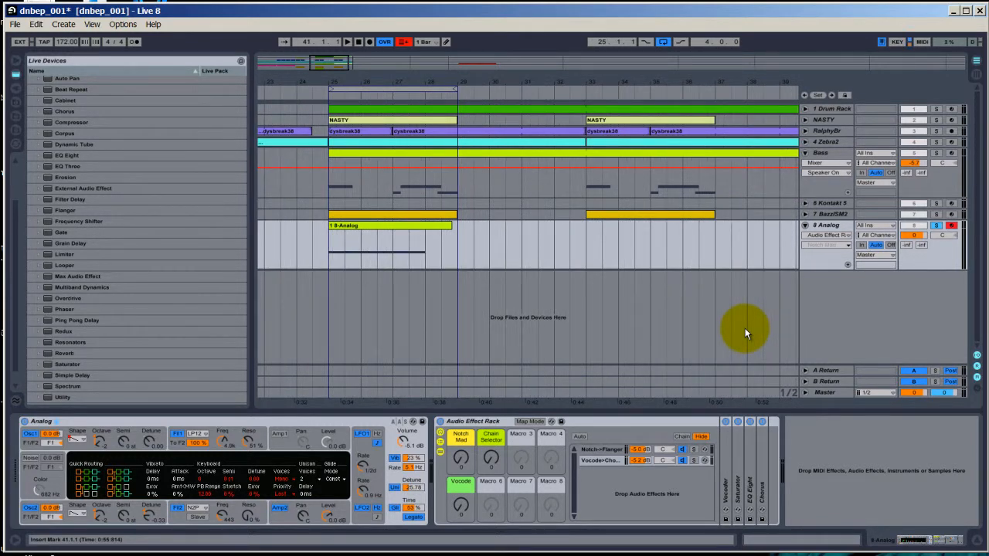
Step: Re-enable the arrangement automation and draw a Notch Mad curve over bars 25 to 29, peaking near bar 27, with Draw Mode
left_click(445, 44)
left_click(404, 45)
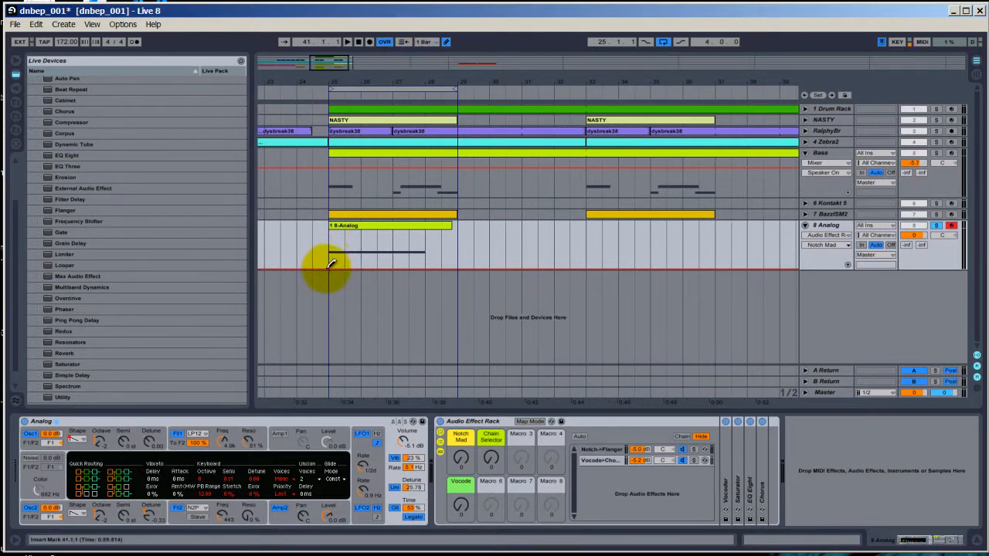
mouse_move(328, 266)
left_mouse_down()
mouse_move(351, 246)
mouse_move(398, 237)
mouse_move(483, 274)
left_mouse_up()
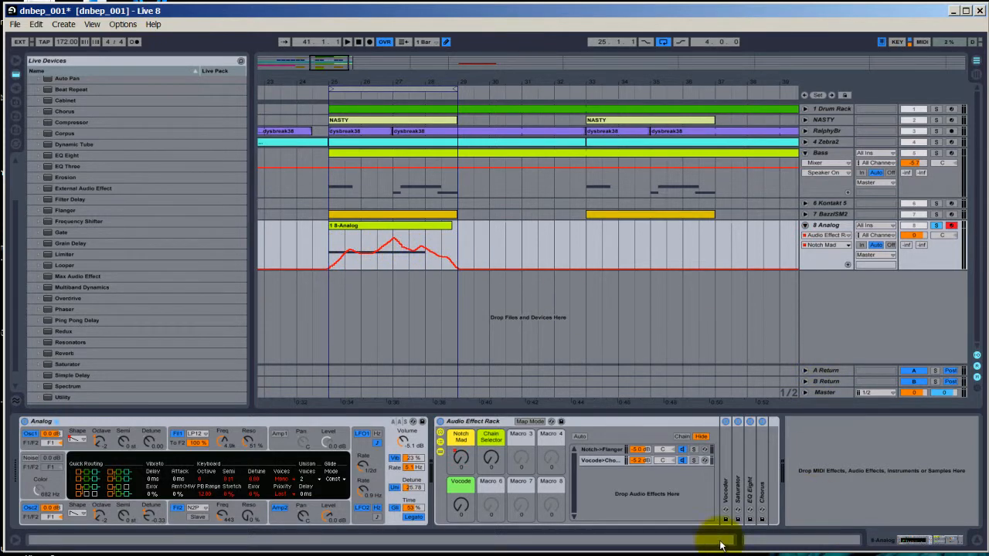
Step: Play the bar 25 to 29 loop with the drawn Notch Mad automation, select the 8-Analog clip and stop playback
key("space")
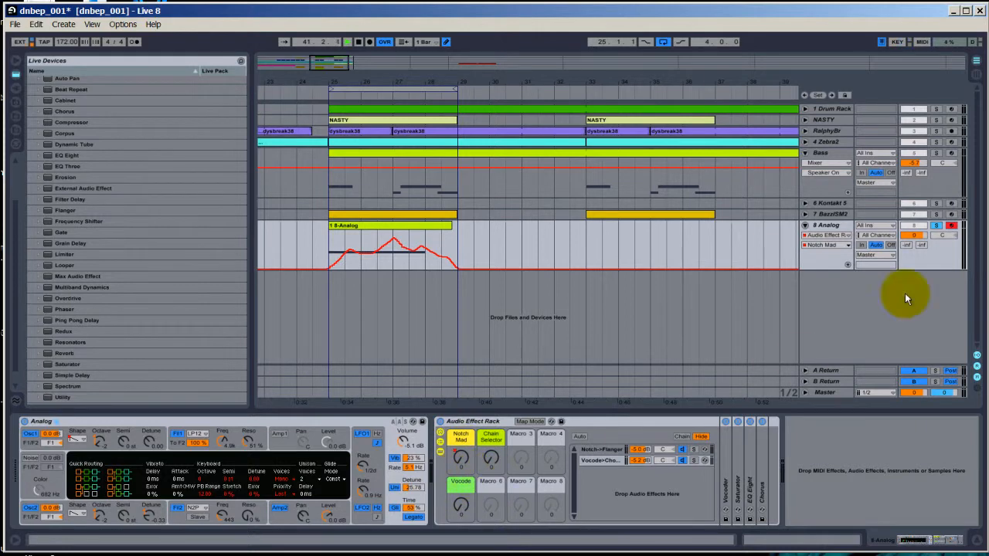
left_click(357, 230)
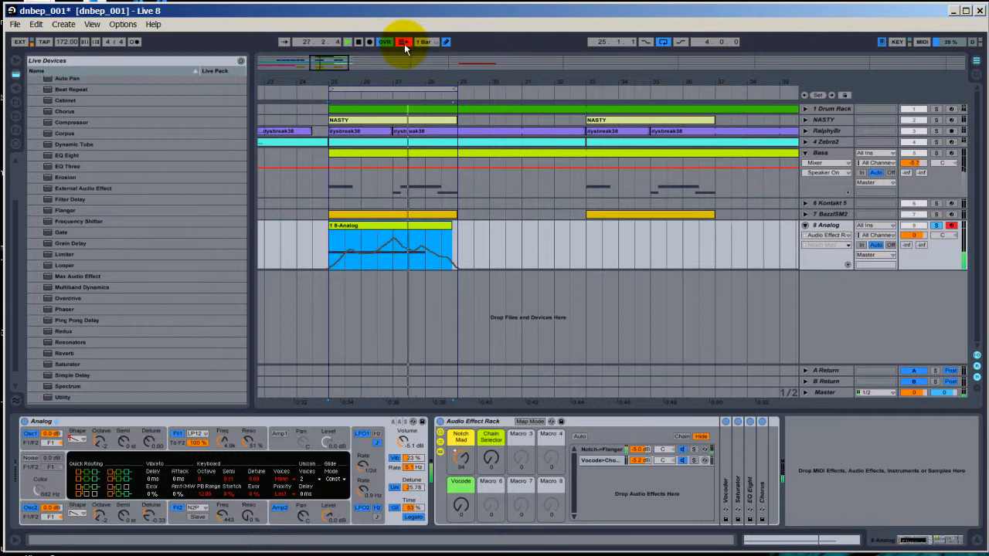
key("space")
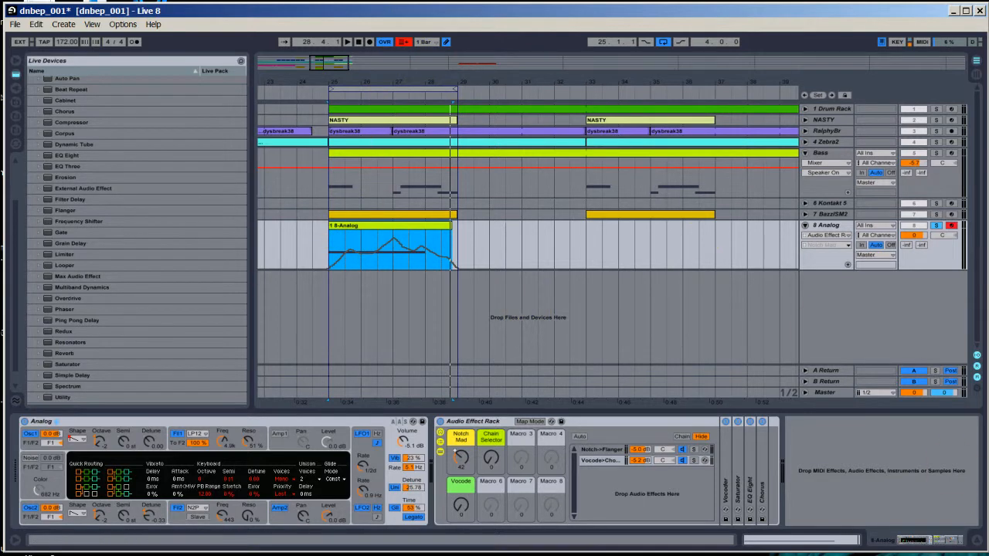
left_click(850, 554)
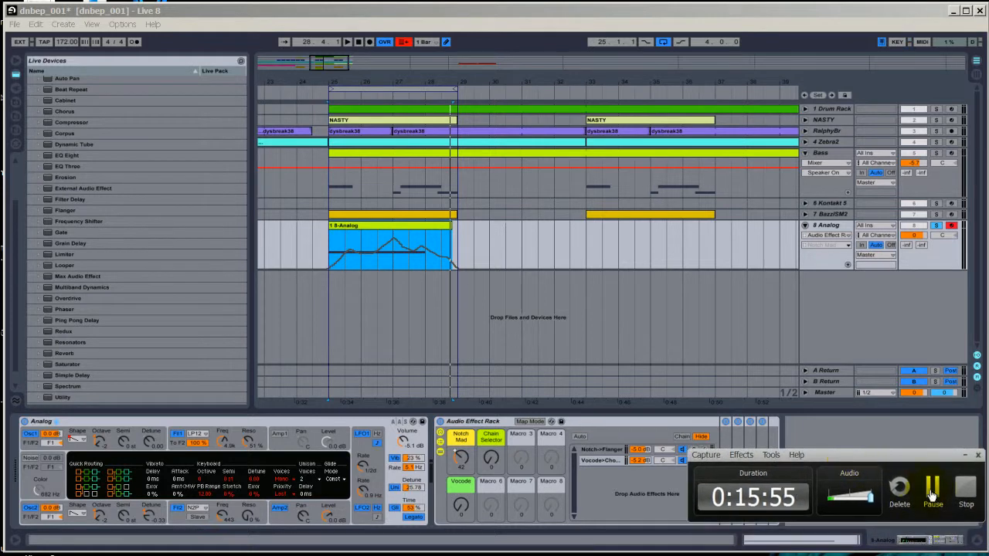
left_click_drag(898, 458, 894, 483)
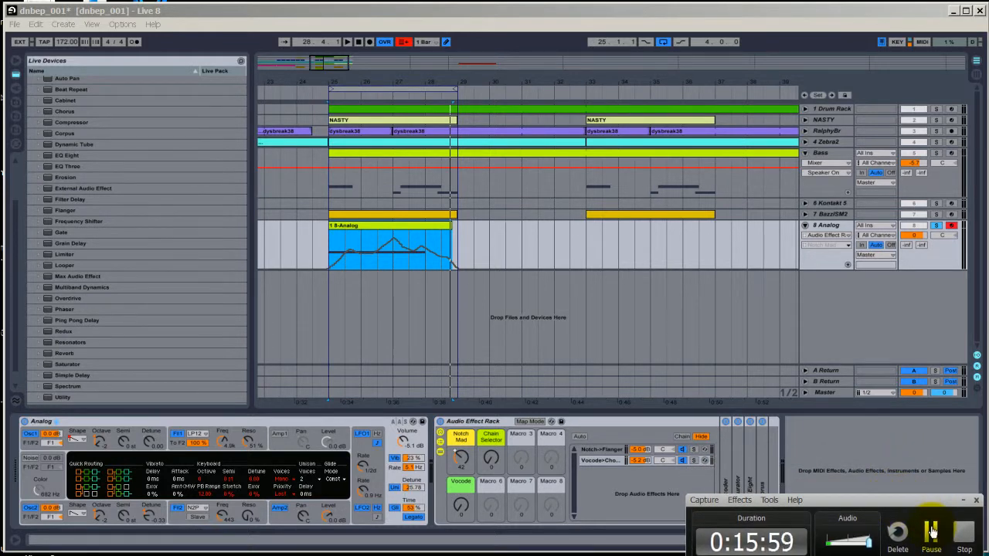
left_click(932, 532)
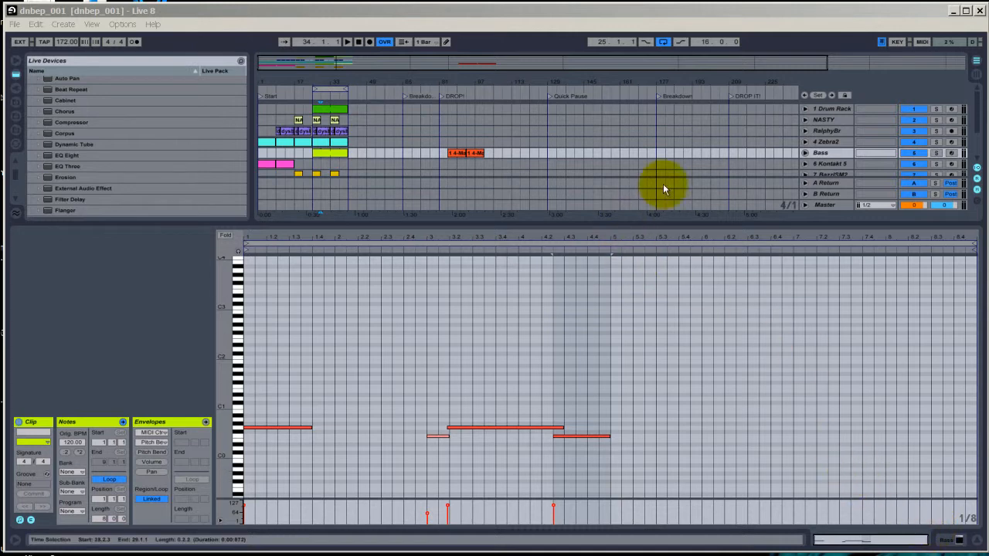
Step: Switch from the clip's note editor to the device chain and select the 8 Analog track
left_click(544, 14)
key("shift+Tab")
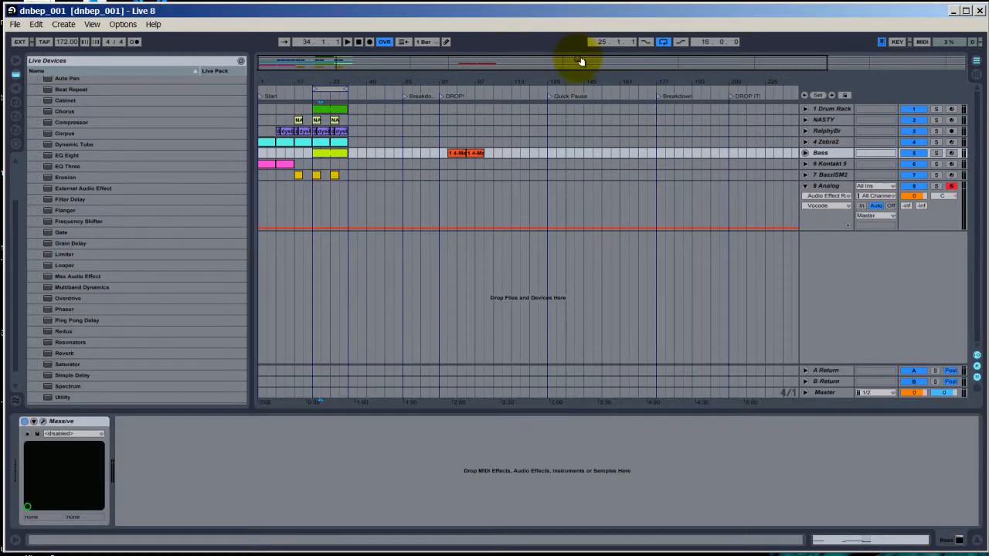
left_click(825, 186)
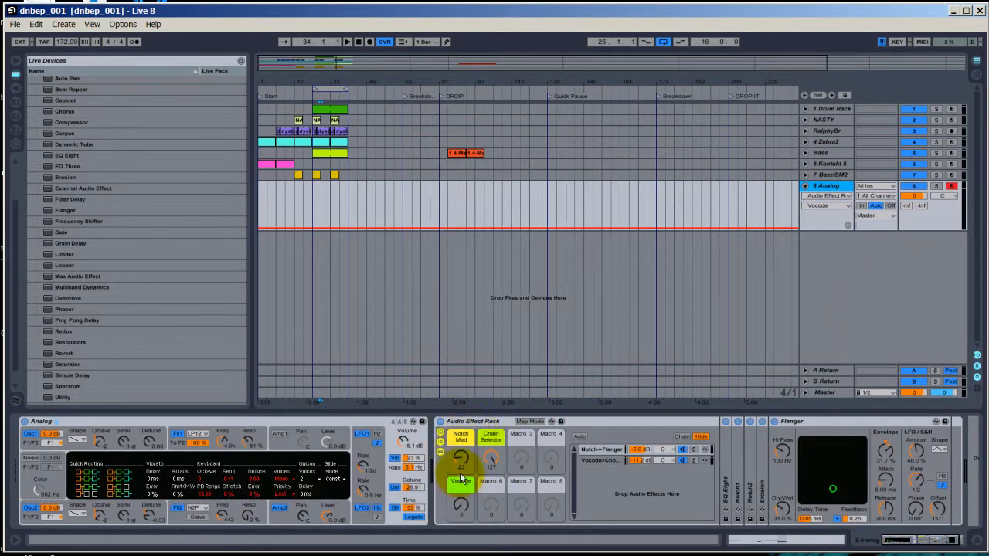
Step: Insert an empty four-bar MIDI clip from bar 25 to 29 on the 8 Analog track
left_click_drag(343, 77, 324, 103)
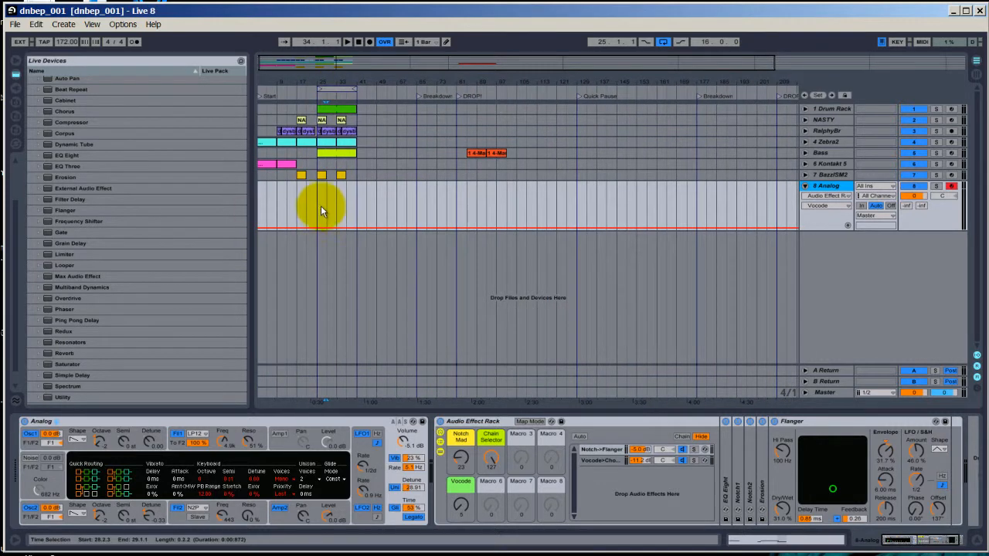
left_click(329, 83)
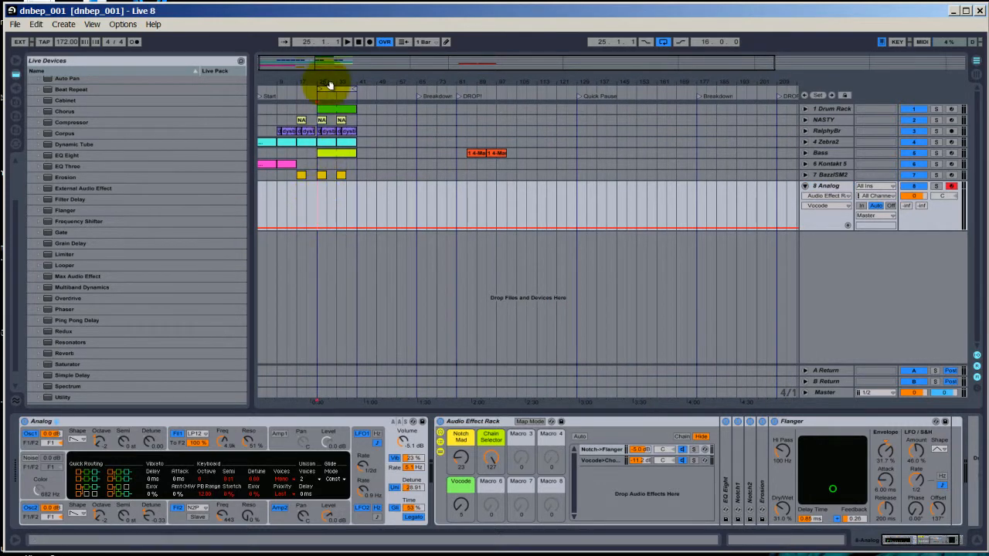
left_click(316, 193)
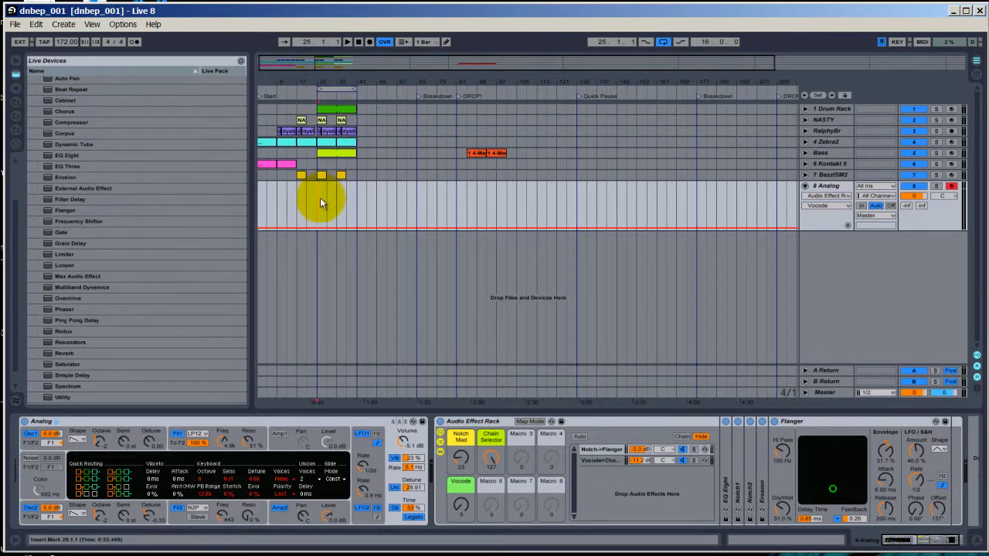
left_click_drag(320, 202, 322, 204)
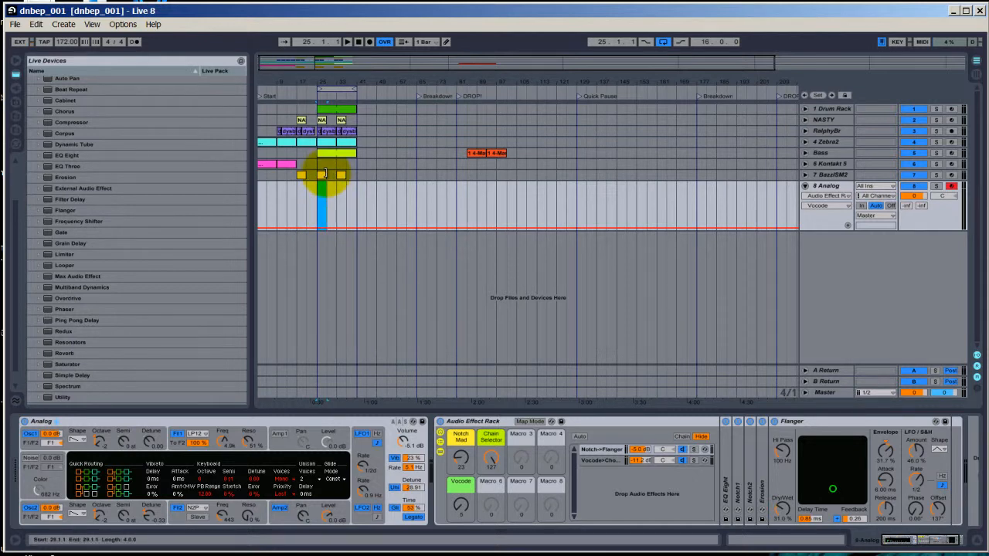
key("ctrl+shift+m")
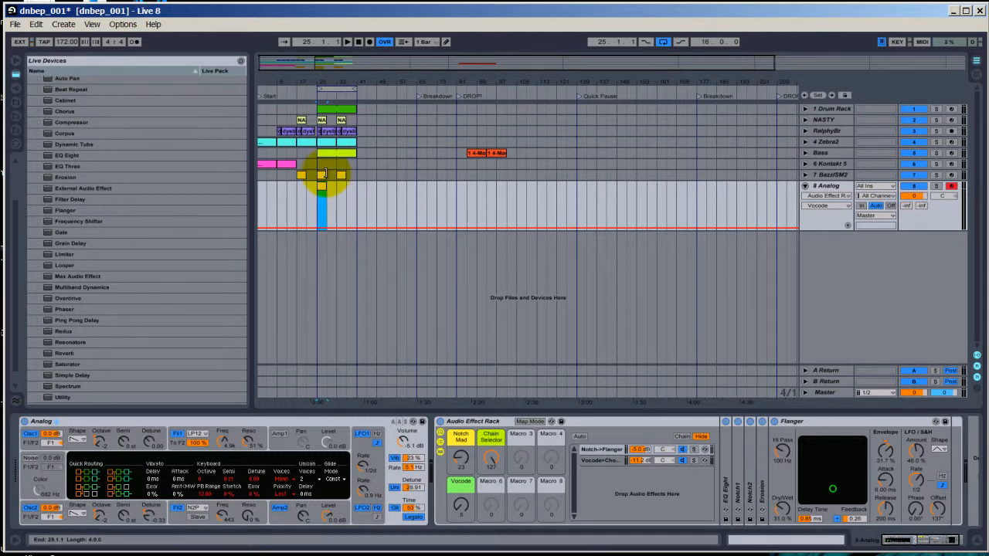
Step: Open the new clip, shift the computer keyboard's octave up to C3, and add a C3 note from 1.1.1 spanning nearly all four bars
double_click(324, 193)
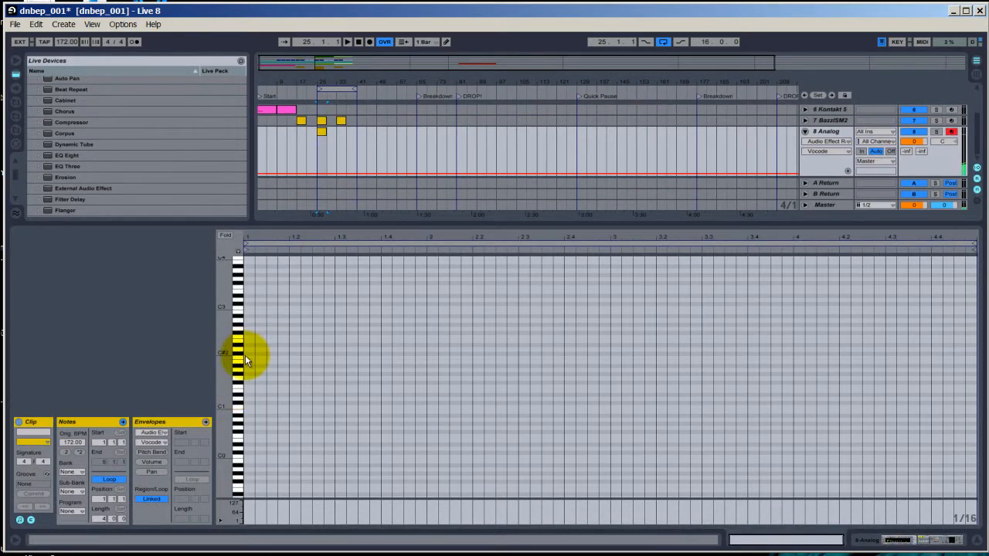
key("x")
key("x")
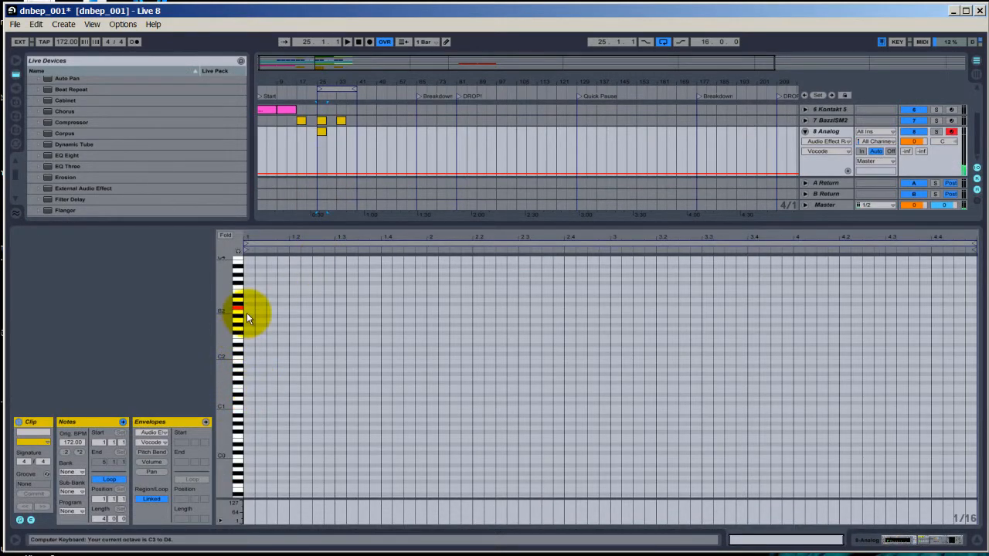
double_click(247, 306)
left_click_drag(257, 307, 377, 296)
left_click(251, 309)
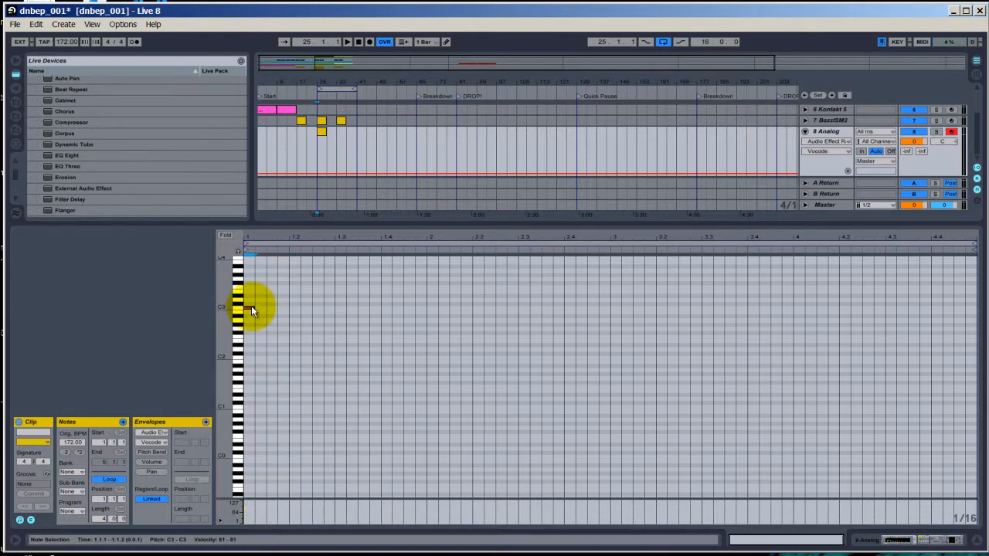
left_click_drag(258, 310, 816, 334)
Step: Crop the MIDI clip and place the insert marker at 3.2.3
right_click(773, 357)
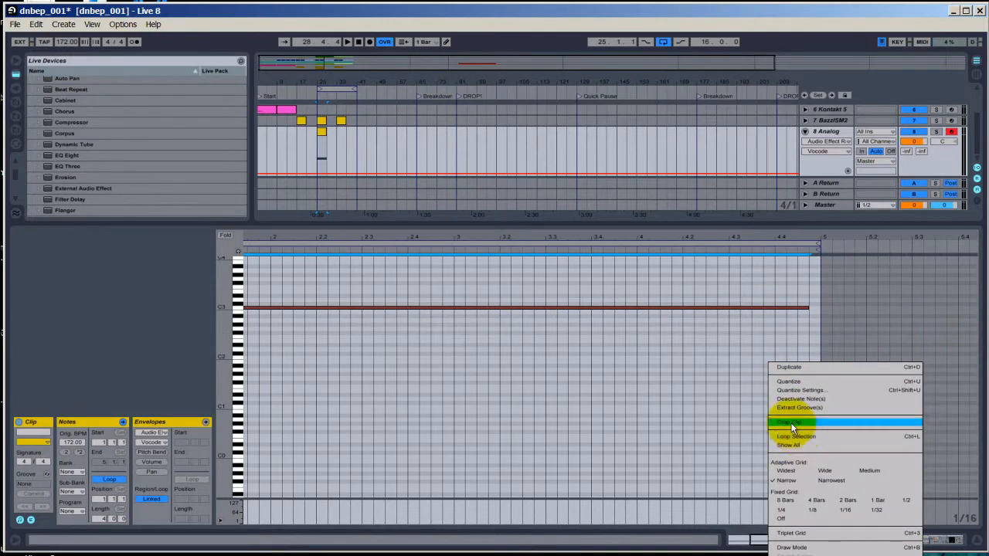
left_click(790, 420)
left_click(679, 369)
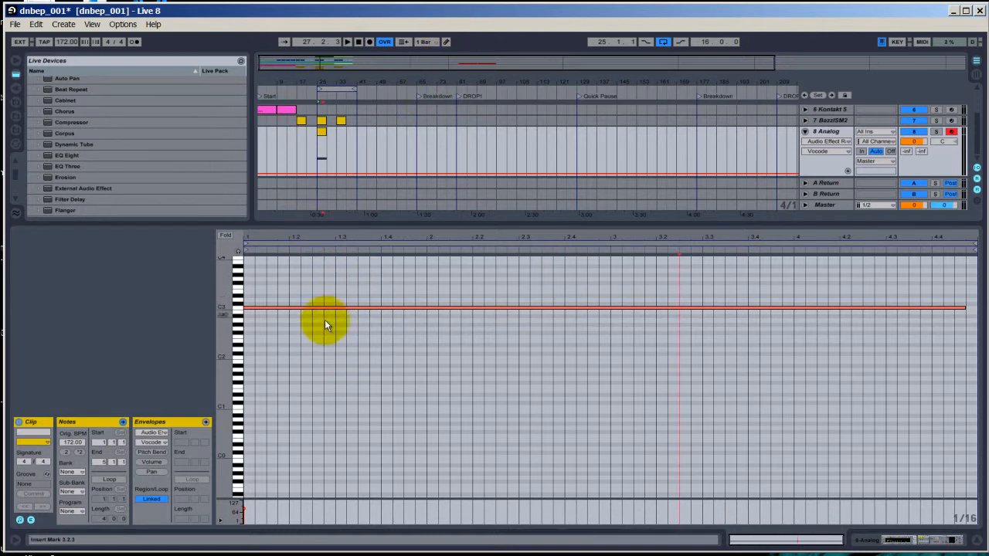
Step: Try Draw Mode by drawing a run of sixteenth notes and a longer B0 note from 2.1.1, and undo them
left_click(444, 41)
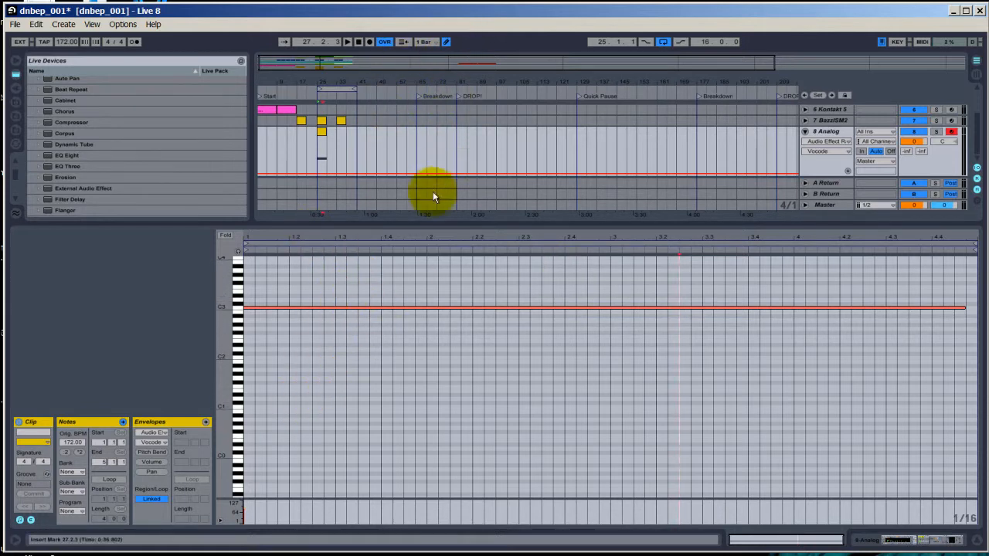
left_click(386, 378)
mouse_move(397, 376)
left_mouse_down()
mouse_move(481, 388)
mouse_move(472, 342)
mouse_move(422, 362)
mouse_move(564, 353)
mouse_move(444, 345)
left_mouse_up()
mouse_move(382, 378)
left_mouse_down()
mouse_move(538, 379)
mouse_move(445, 382)
mouse_move(468, 413)
mouse_move(596, 421)
left_mouse_up()
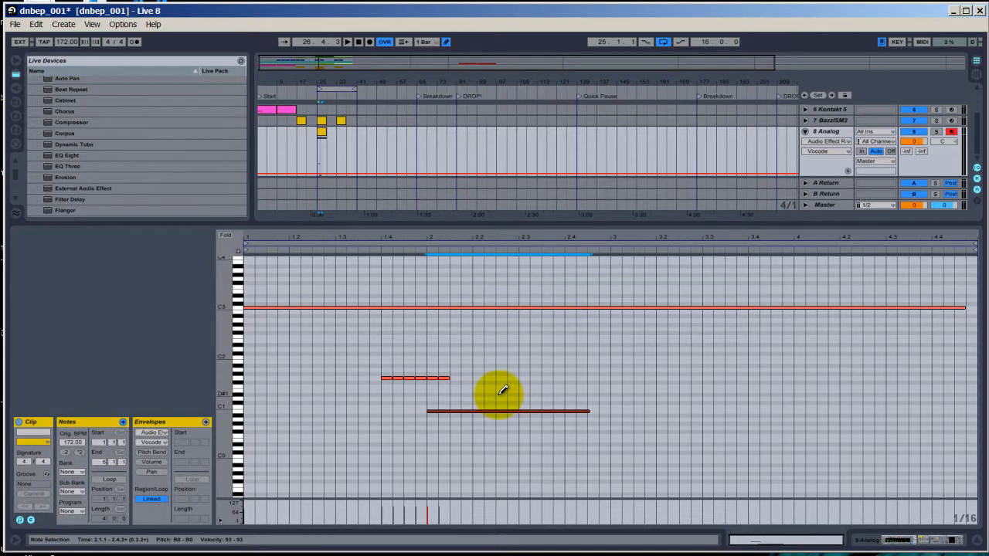
key("ctrl+z")
key("ctrl+z")
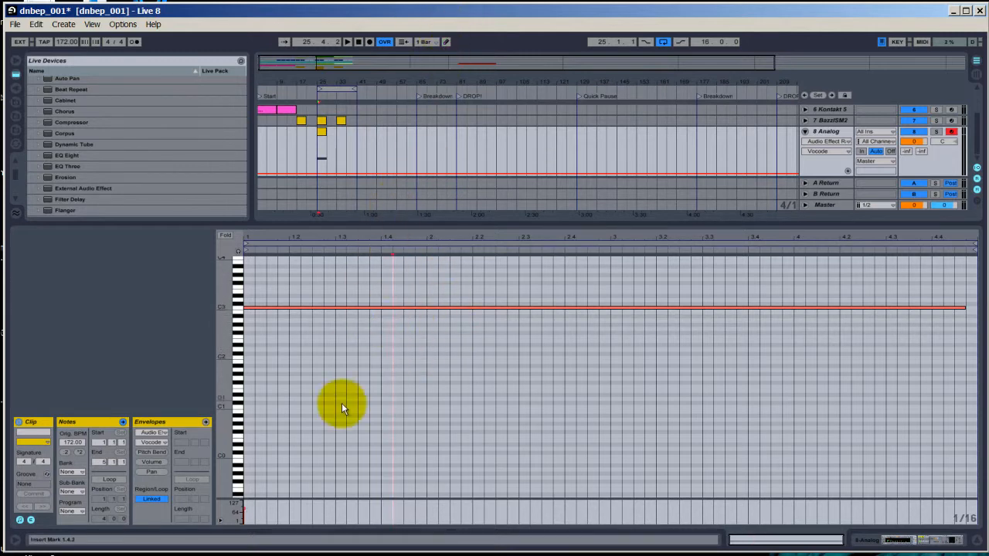
Step: Add a sixteenth note on A1 at 1.3.3 and delete it
double_click(351, 370)
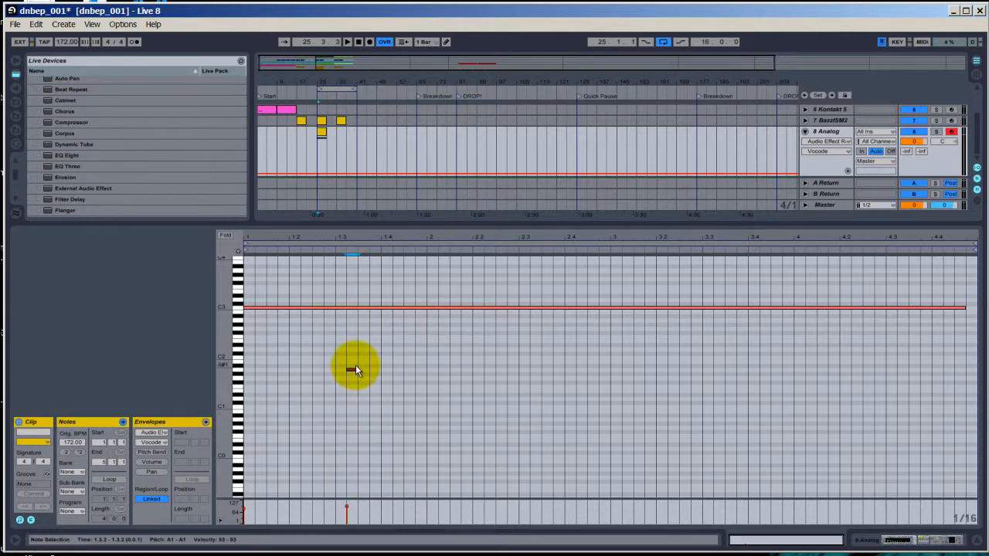
left_click_drag(356, 370, 303, 405)
key("Delete")
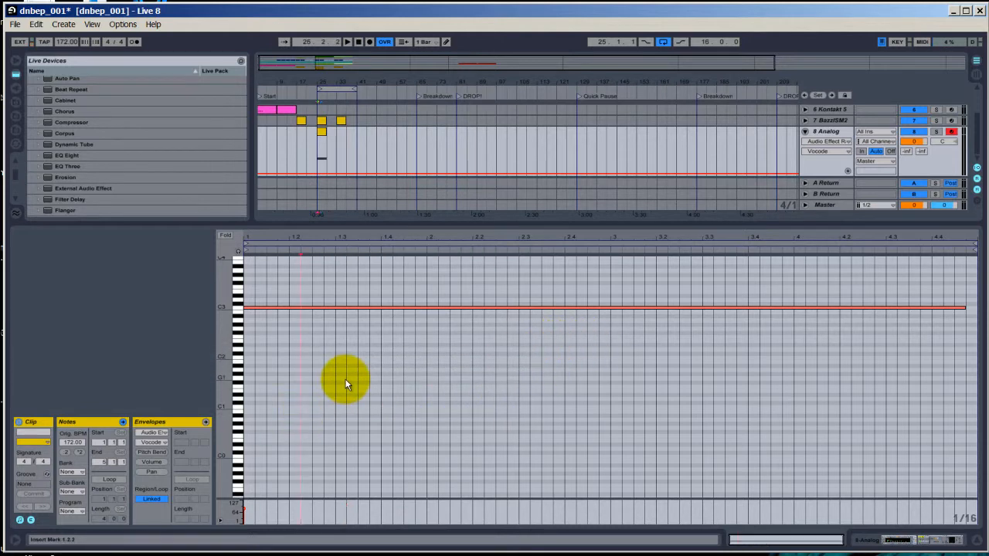
Step: Set the long C3 note's velocity to 99 and adjust the height of the velocity lane
left_click(299, 307)
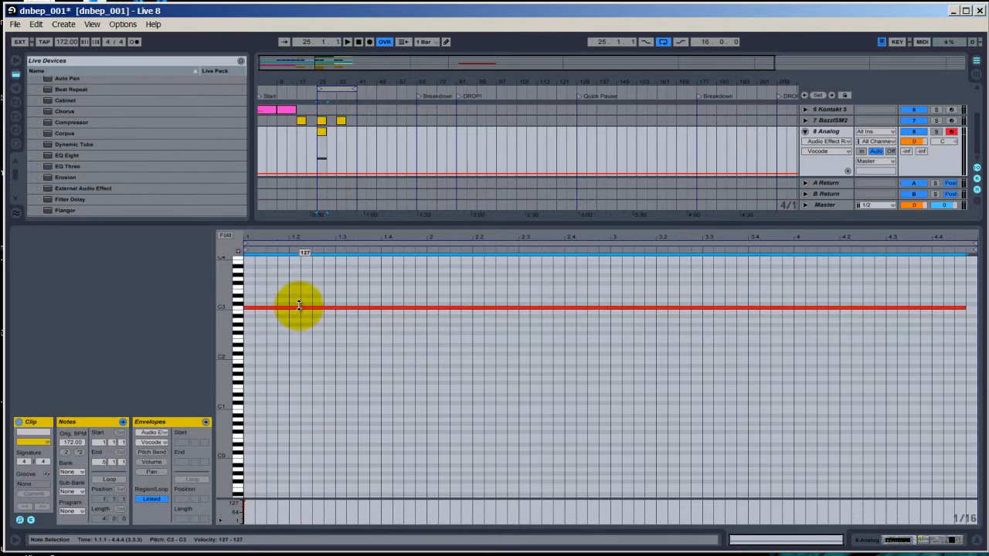
left_click_drag(299, 308, 299, 308)
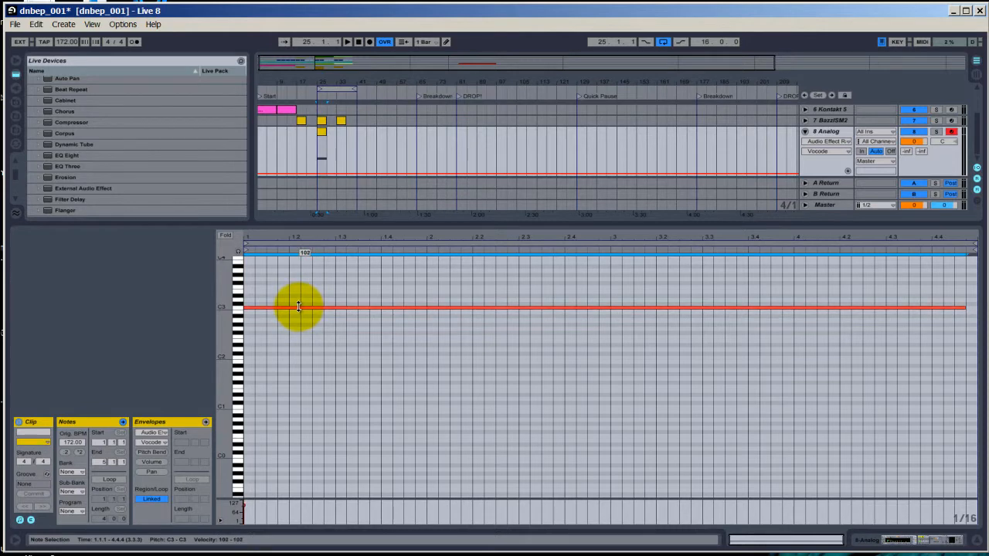
left_click_drag(299, 308, 299, 308)
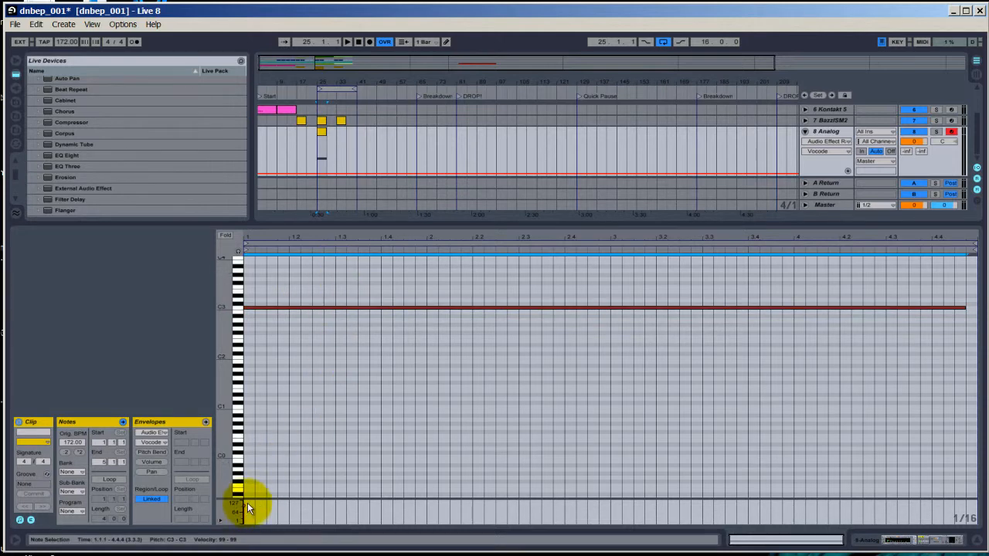
left_click(266, 510)
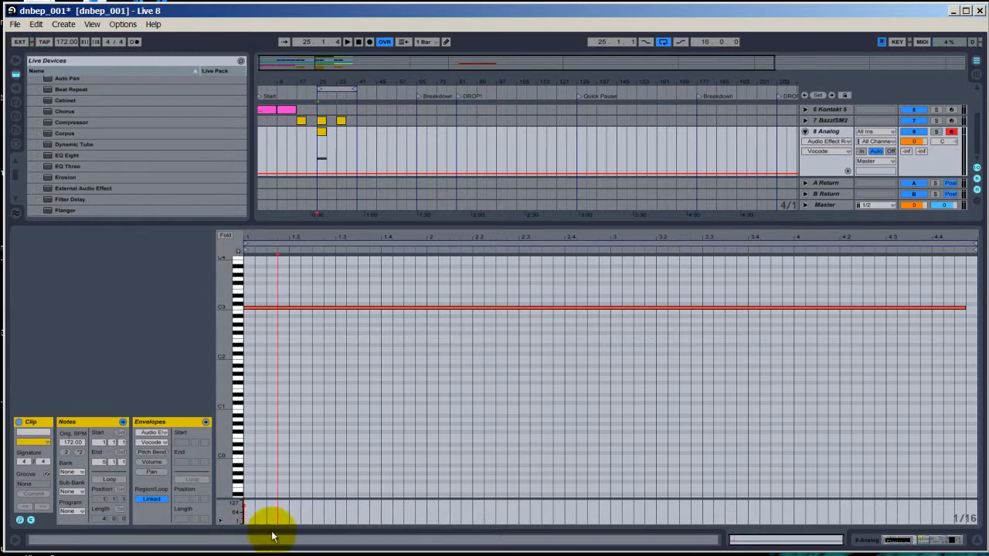
mouse_move(299, 501)
left_mouse_down()
mouse_move(293, 452)
mouse_move(289, 506)
left_mouse_up()
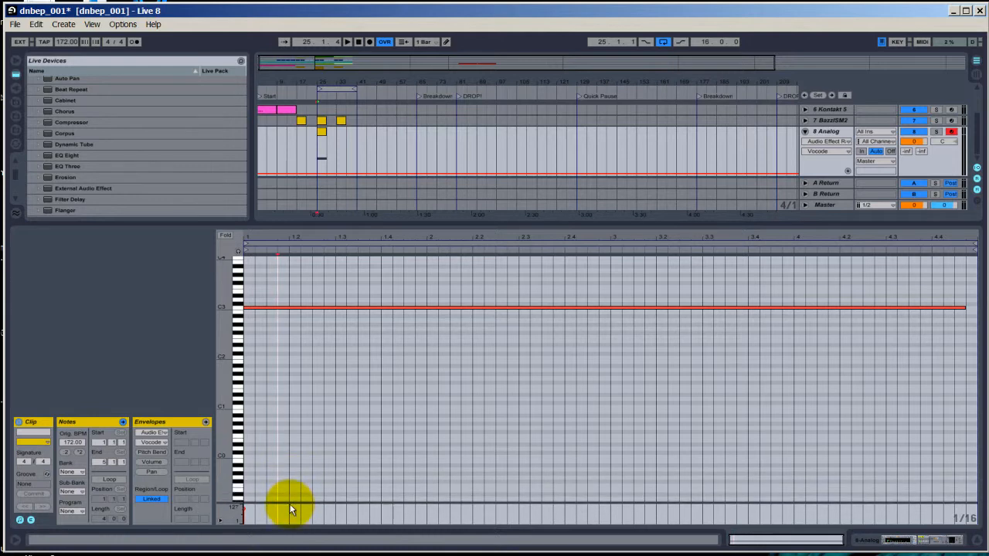
Step: Delete the long C3 note and use Draw Mode to draw a run of sixteenth C2 notes across the four bars
left_click_drag(348, 288, 341, 344)
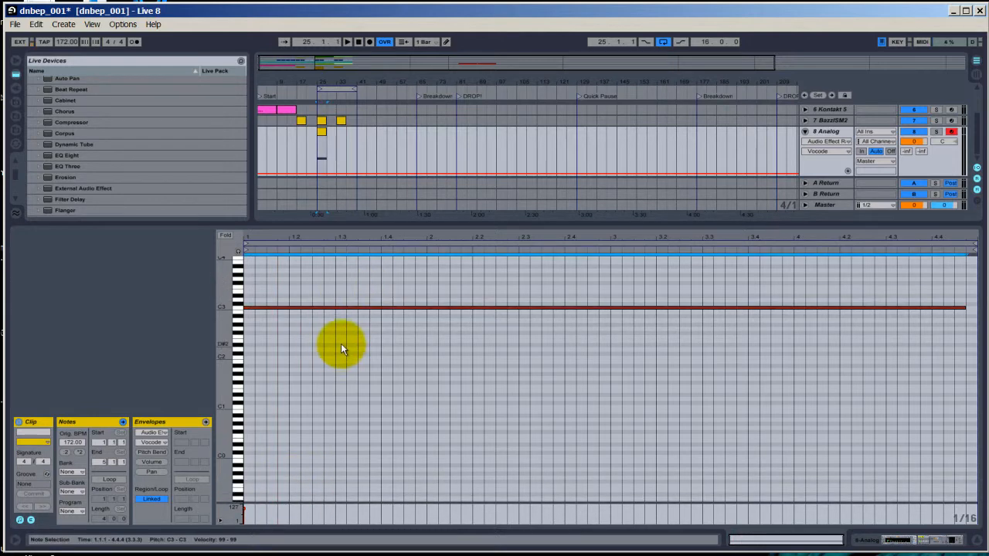
key("Delete")
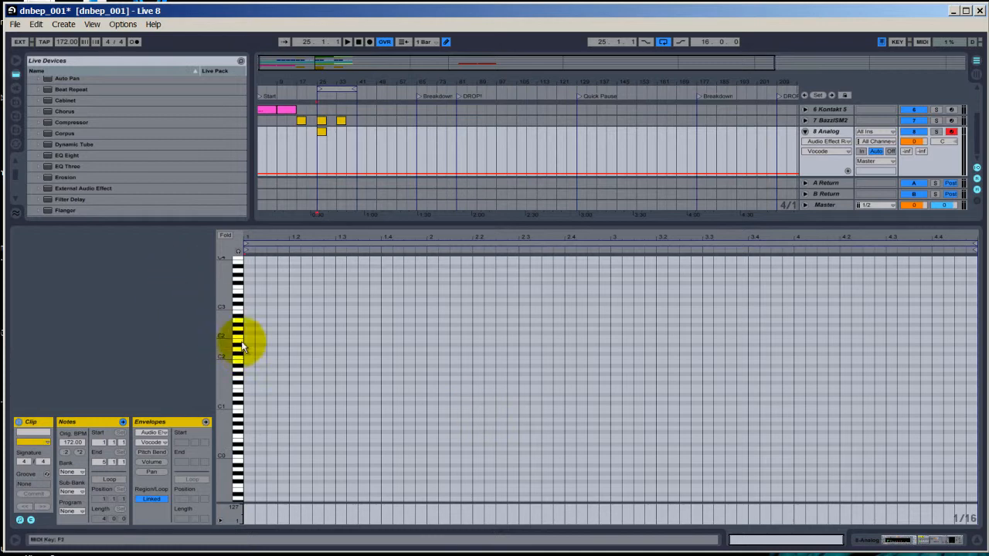
mouse_move(250, 352)
left_mouse_down()
mouse_move(728, 371)
mouse_move(955, 326)
left_mouse_up()
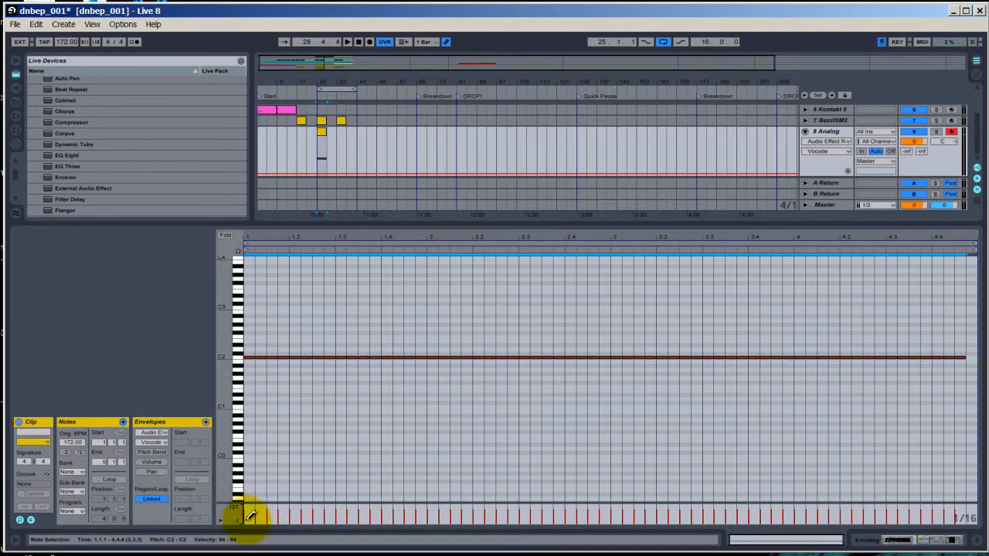
Step: Change the first C2 notes' velocities, turn off Draw Mode, and shape all velocities into a ramp rising from low to high across the clip
left_click_drag(251, 514, 266, 512)
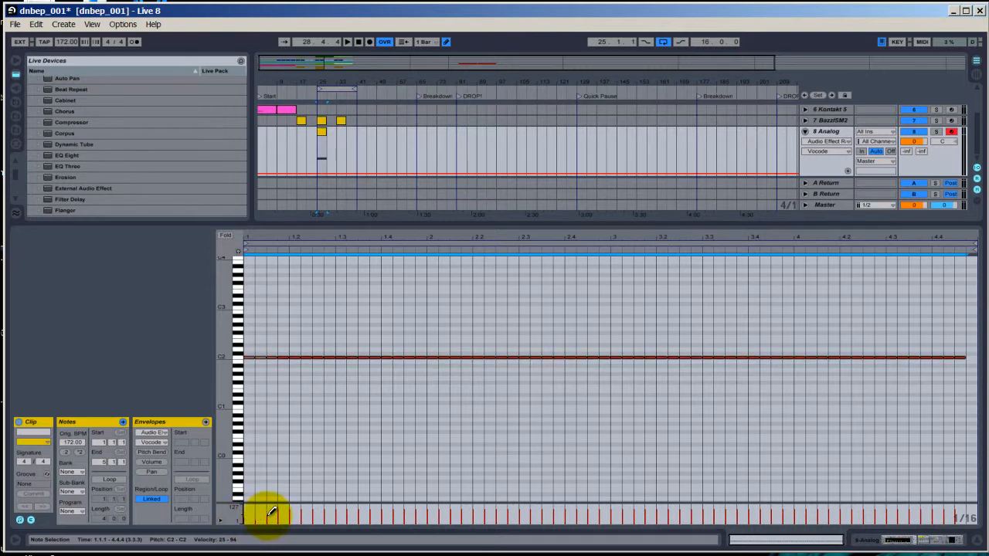
left_click(279, 517)
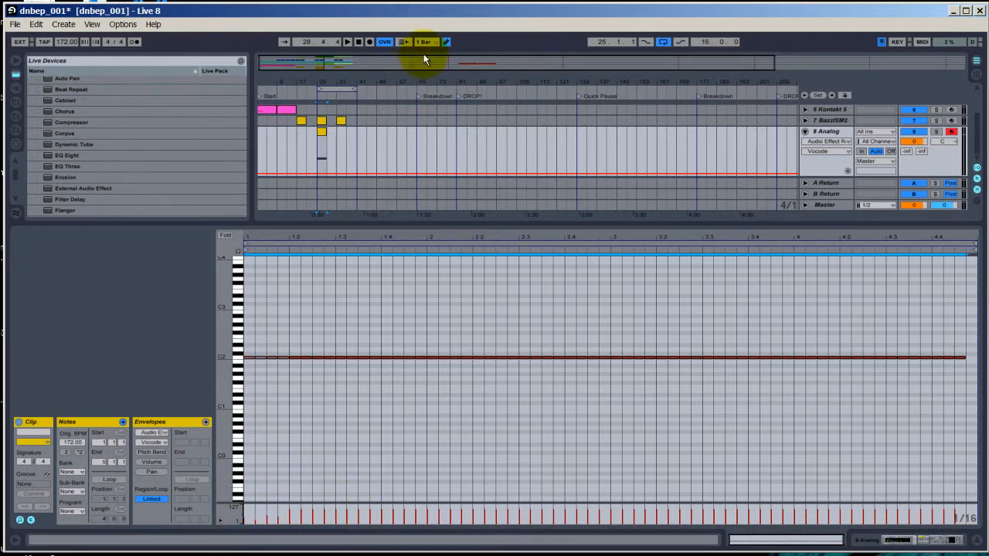
left_click(444, 43)
mouse_move(255, 518)
left_mouse_down()
mouse_move(812, 513)
mouse_move(763, 482)
mouse_move(598, 469)
mouse_move(783, 519)
mouse_move(953, 513)
left_mouse_up()
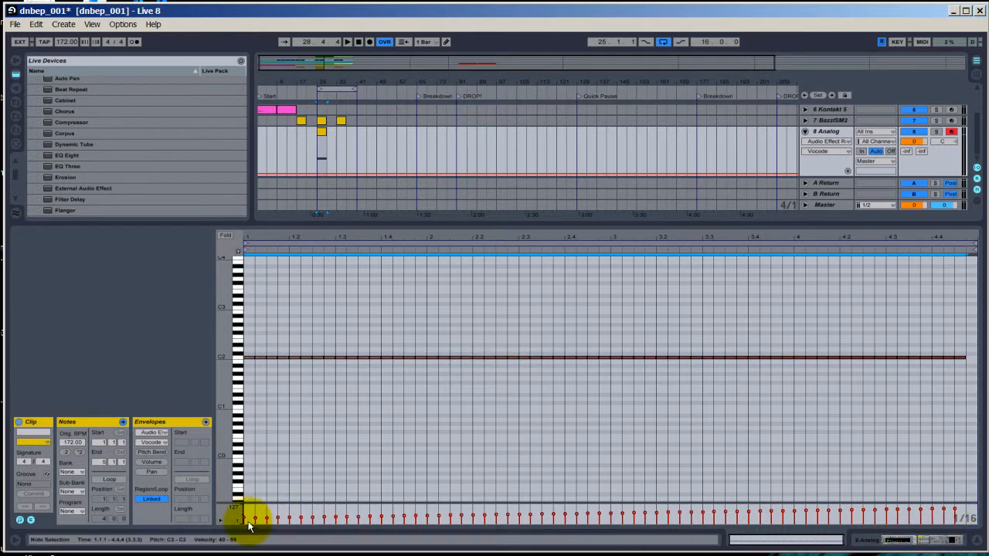
left_click_drag(245, 523, 957, 515)
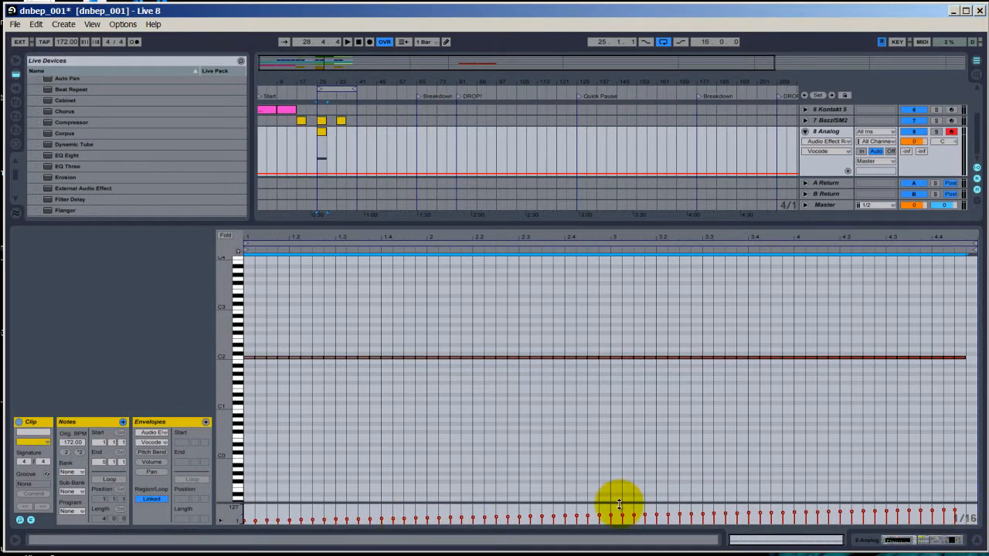
Step: Solo the 8 Analog track, play back the C2 note run with its velocity ramp, and stop playback
left_click(448, 391)
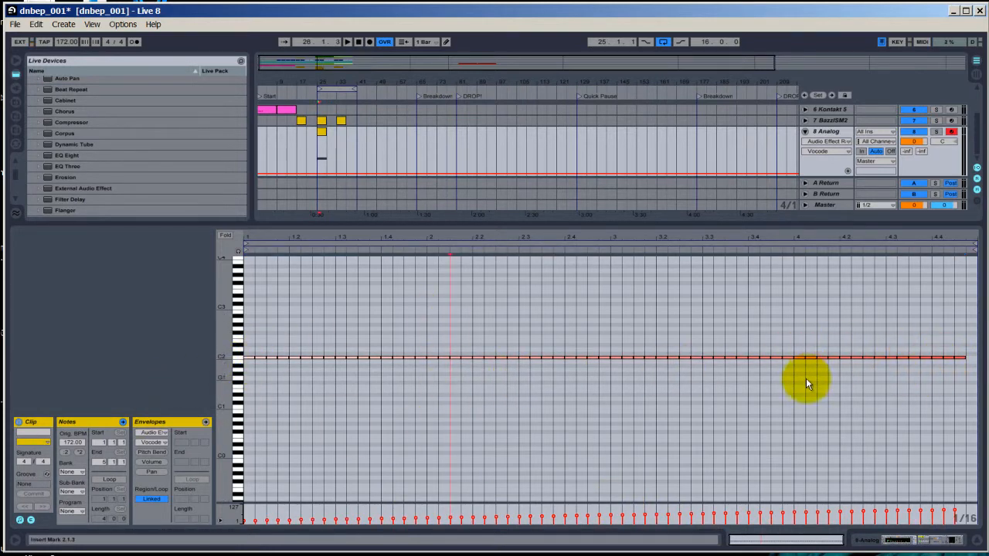
mouse_move(487, 422)
left_mouse_down()
mouse_move(435, 414)
mouse_move(452, 416)
left_mouse_up()
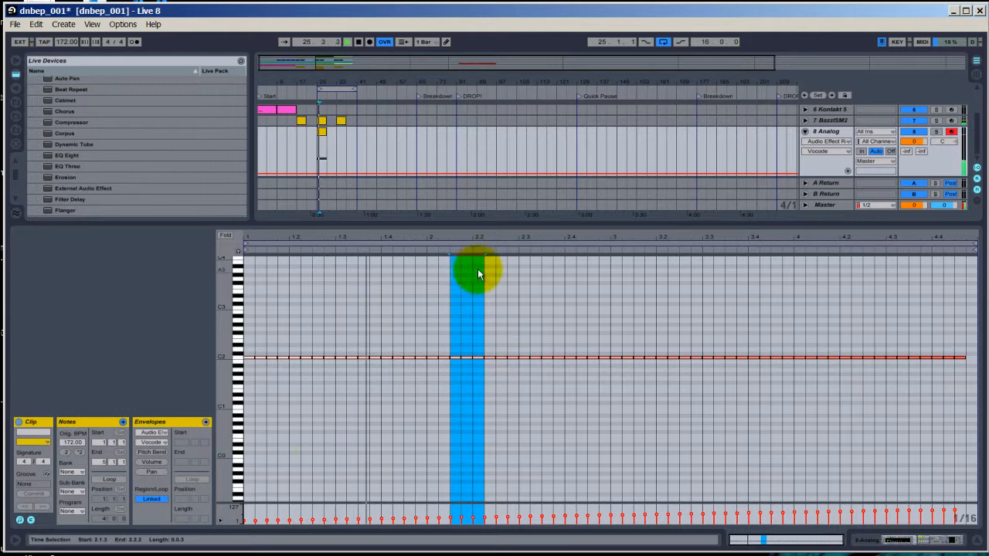
left_click(937, 133)
key("space")
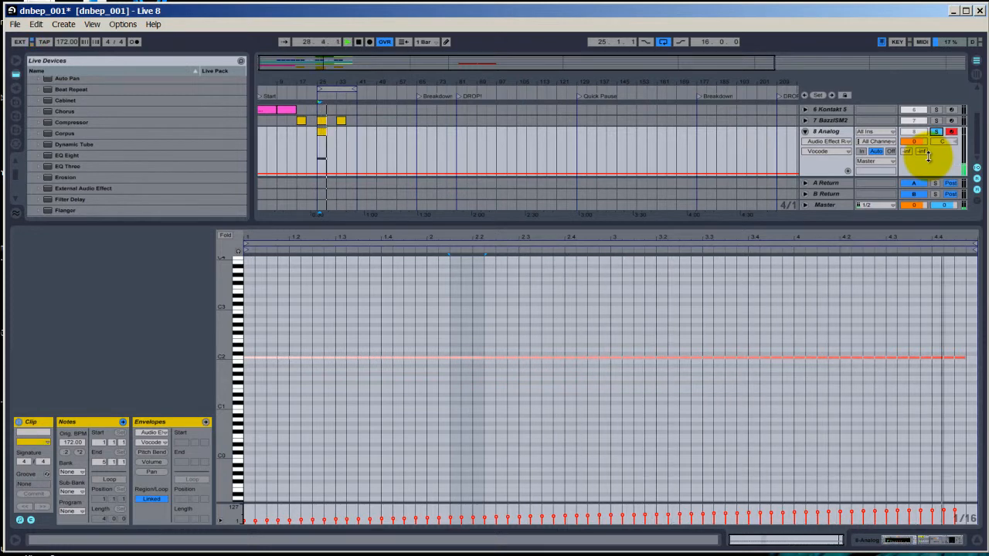
key("space")
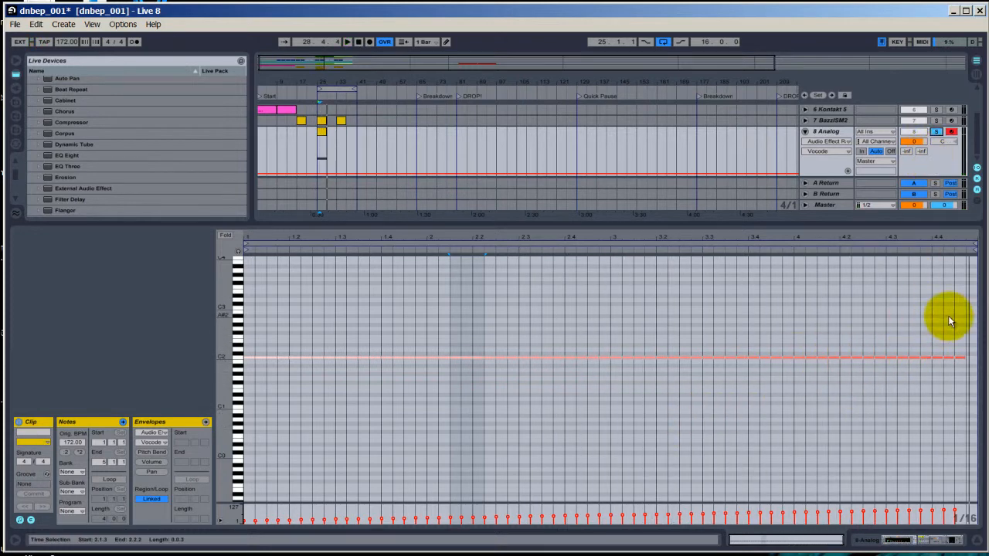
Step: Delete all the C2 notes and add one C3 note from 1.1.1 spanning the full four bars
left_click_drag(961, 325, 231, 471)
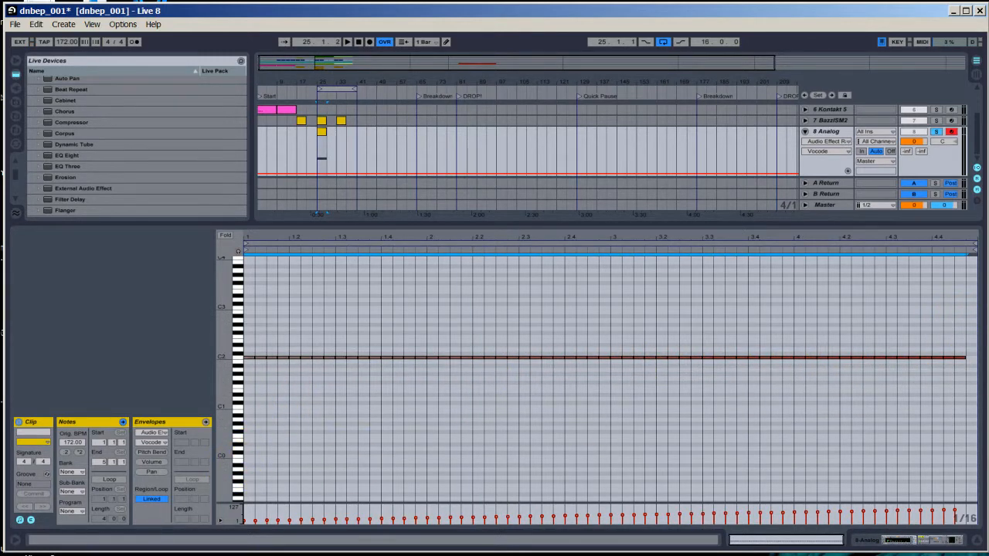
key("Delete")
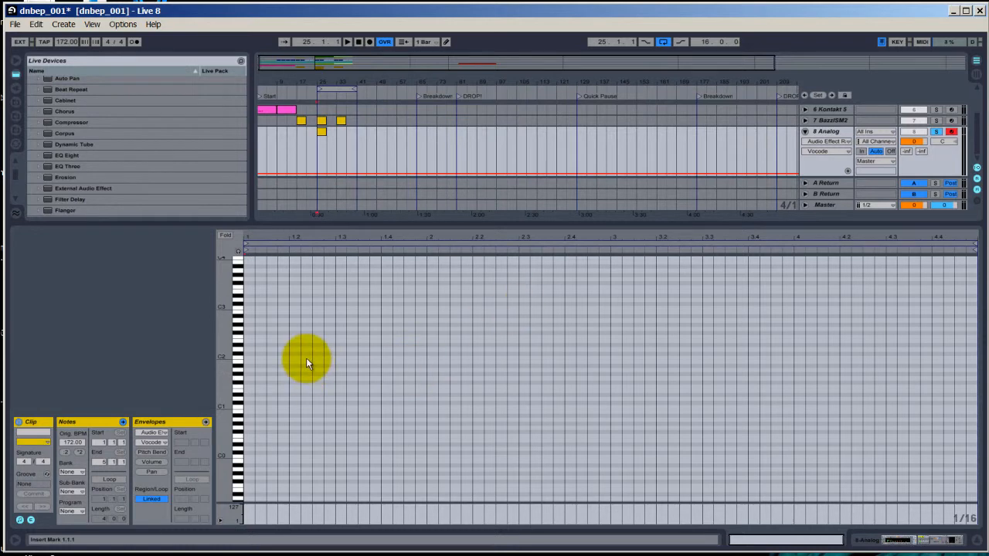
double_click(249, 309)
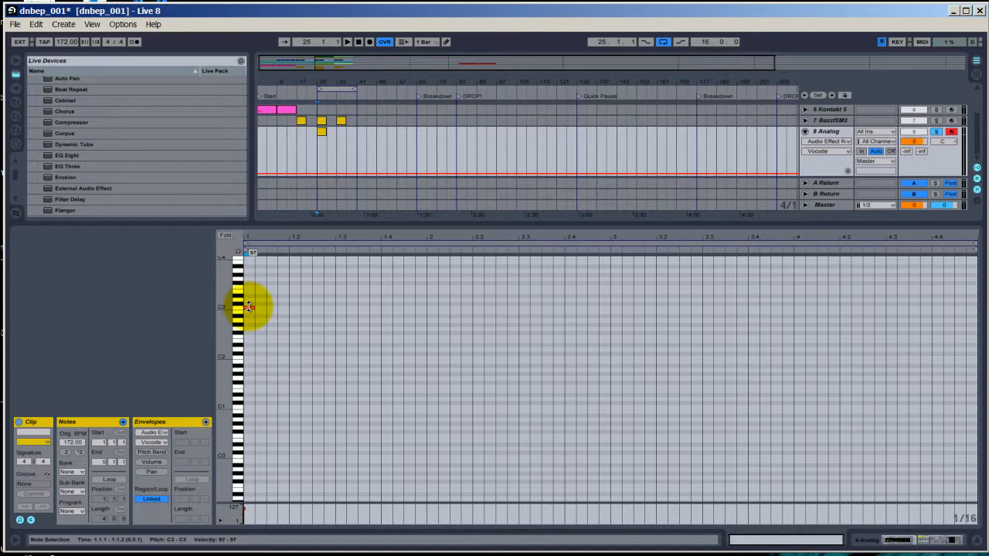
left_click_drag(249, 307, 836, 337)
Step: Crop the MIDI clip and return to the 8 Analog track's device chain
right_click(818, 332)
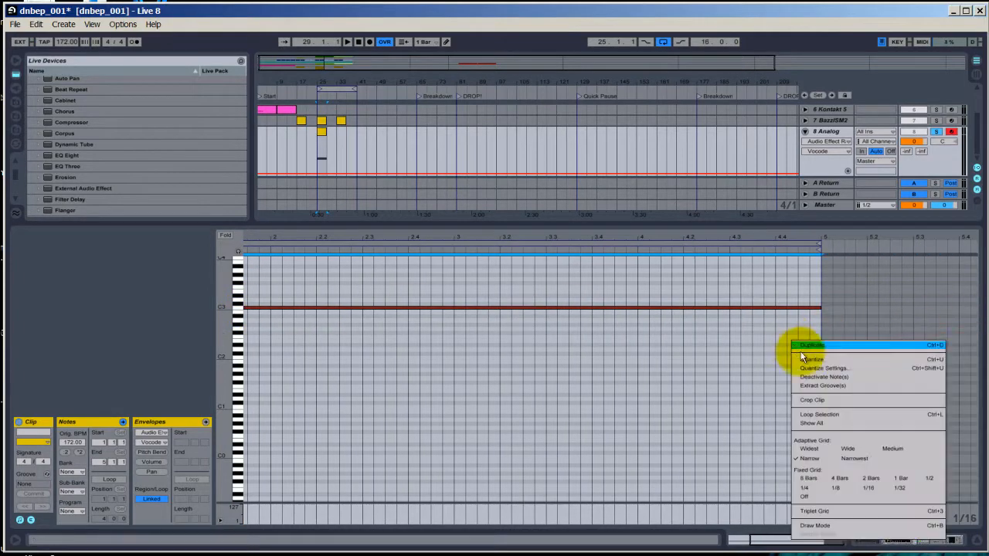
left_click(815, 414)
right_click(798, 365)
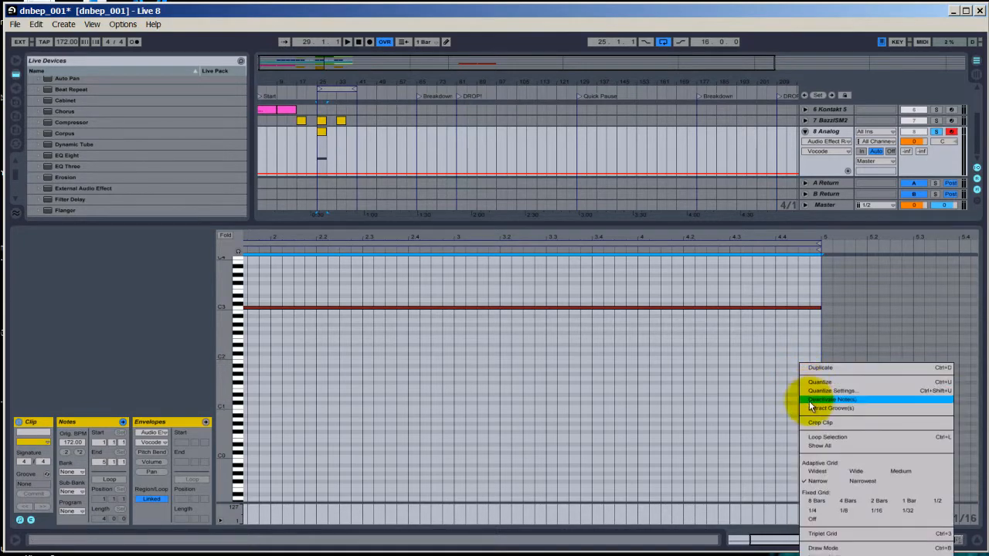
left_click(812, 420)
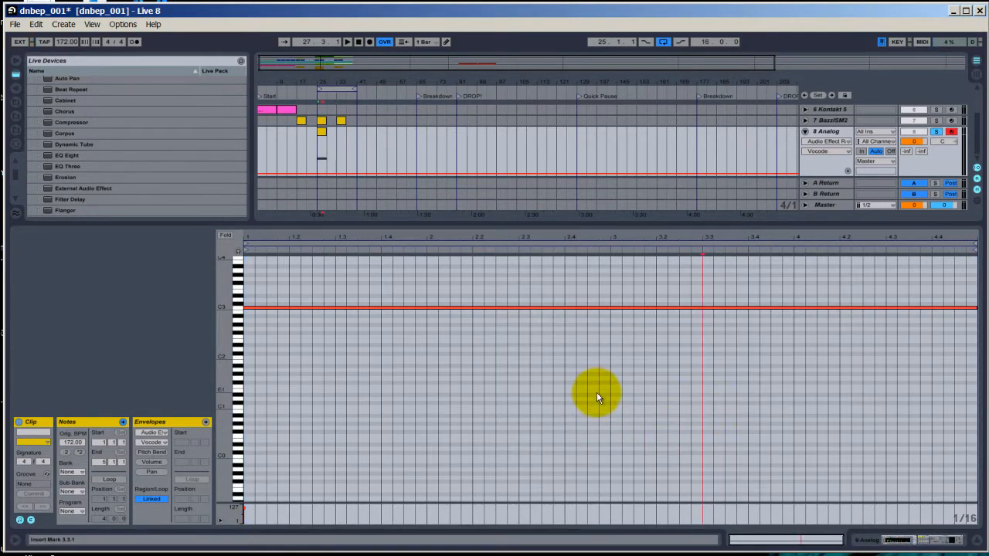
left_click(935, 147)
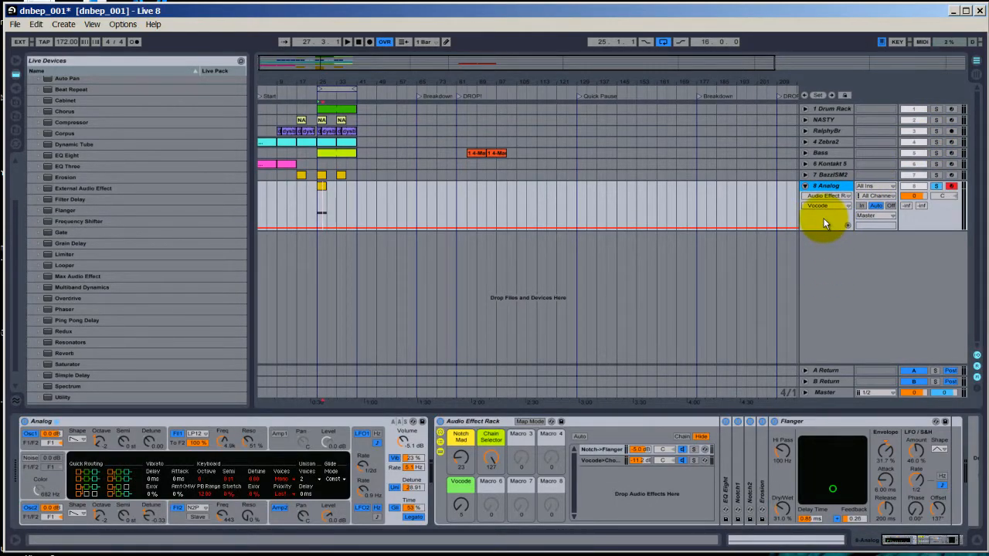
Step: Insert a new audio track below 8 Analog and unfold it
right_click(830, 256)
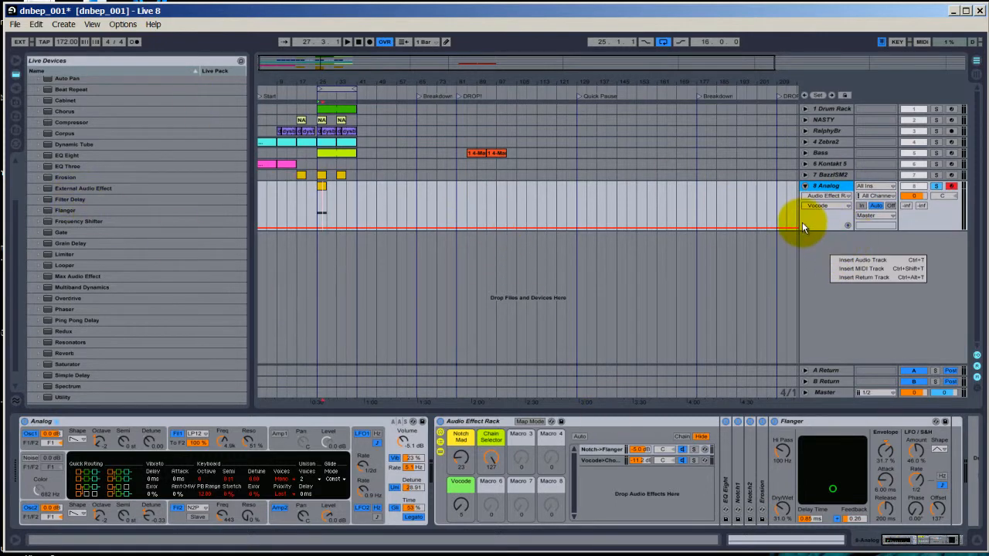
left_click(812, 220)
right_click(827, 265)
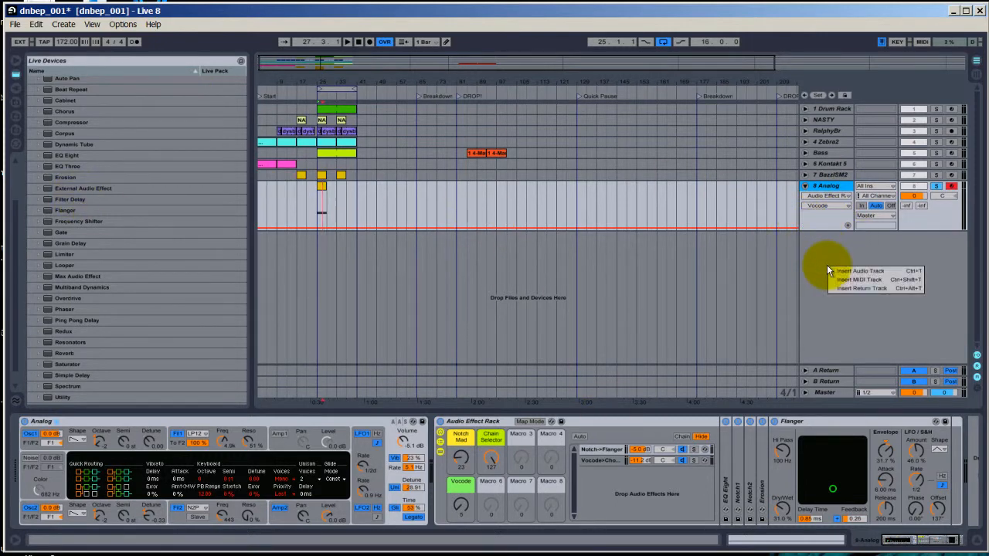
left_click(847, 273)
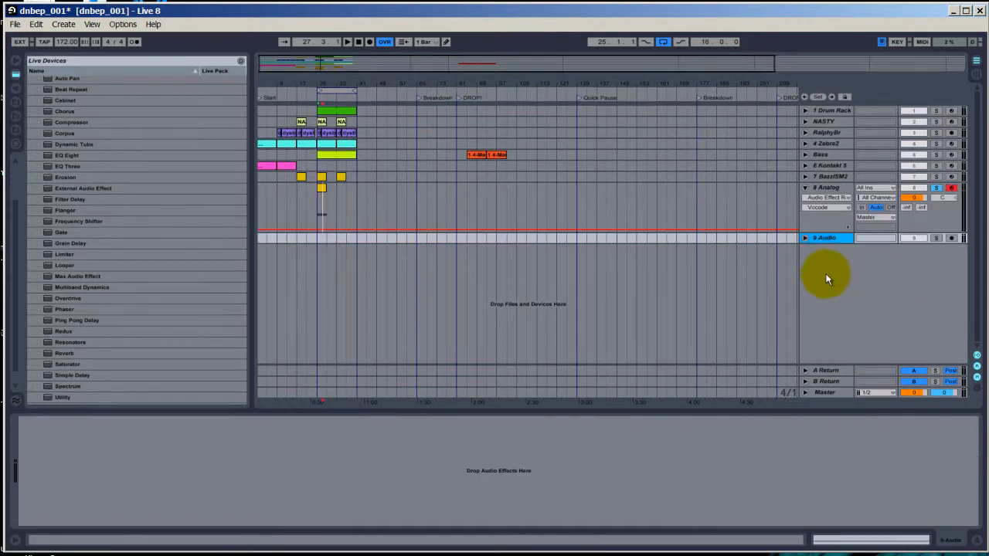
left_click(805, 238)
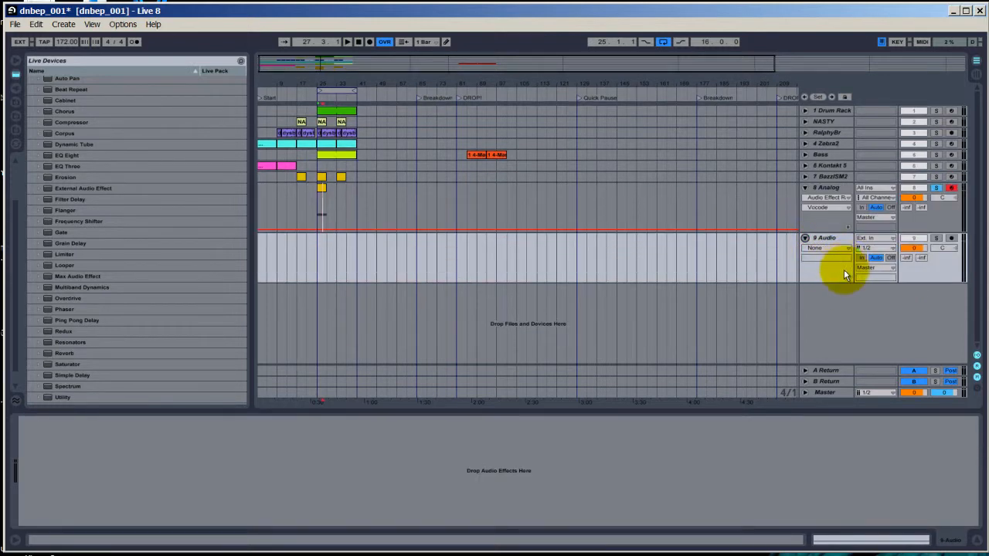
Step: Check the track options of 8 Analog, including Freeze Track, without applying any, and delete the new audio track
left_click(828, 221)
right_click(828, 221)
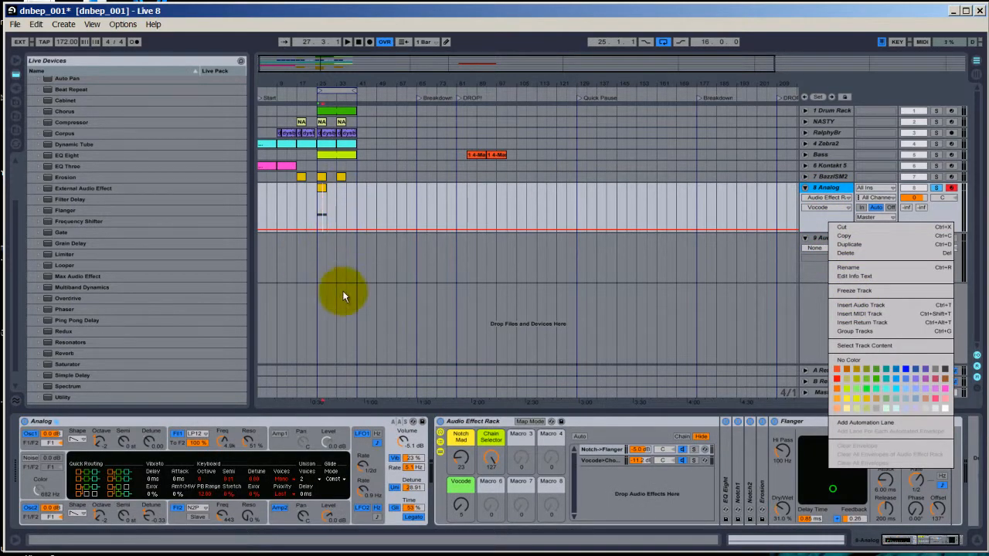
left_click(809, 267)
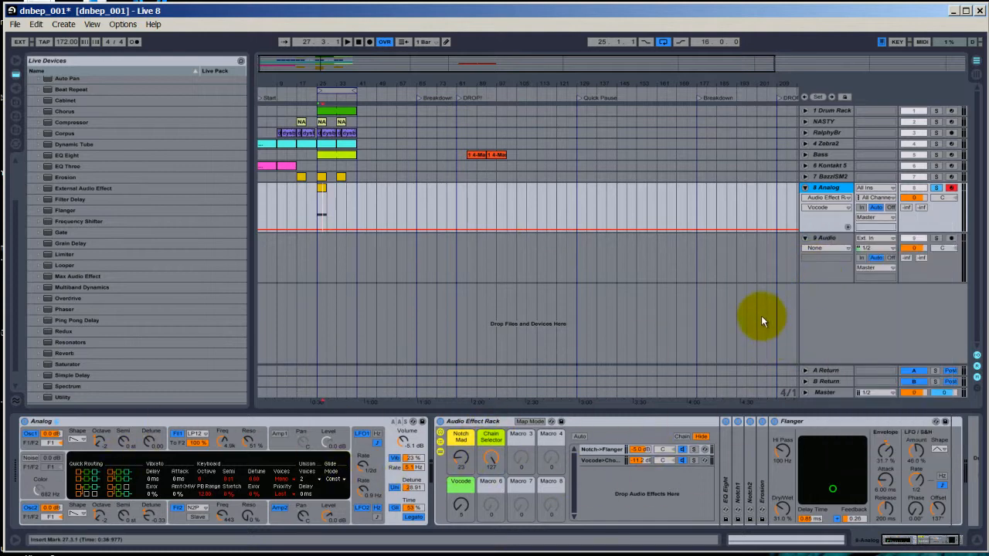
left_click(795, 273)
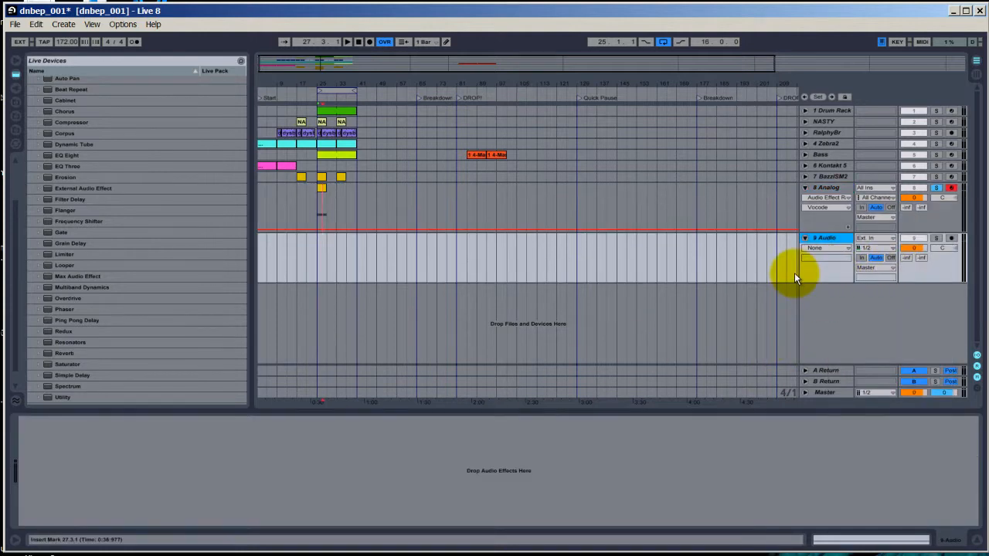
key("Delete")
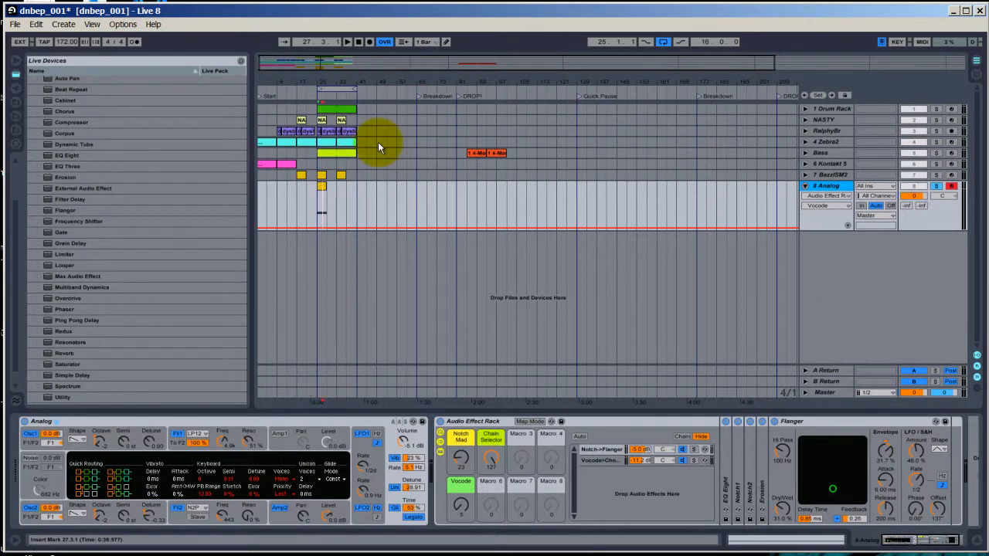
Step: Select the 8 Analog clip at bars 25 to 29, set the Notch Mad macro to 0, and show its automation for drawing
left_click_drag(322, 79, 260, 417)
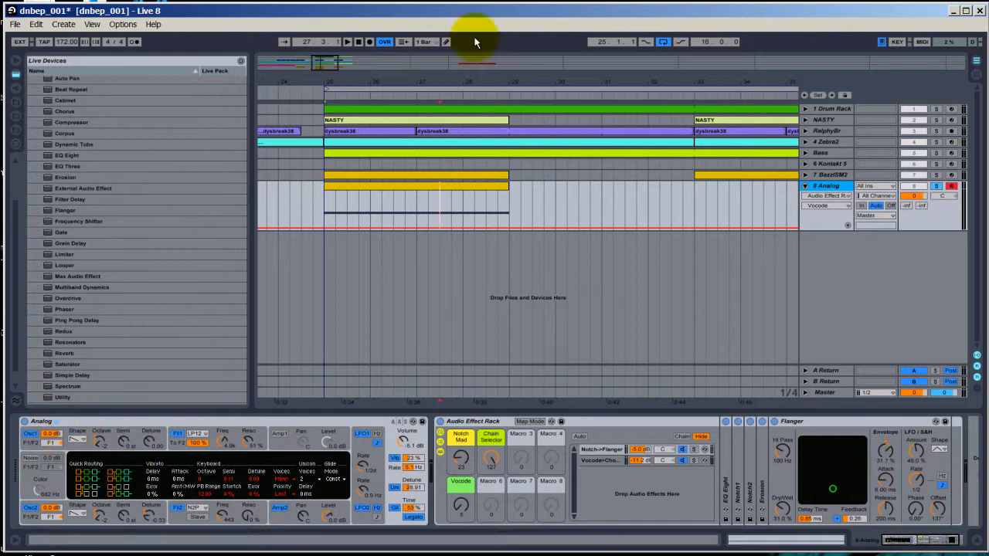
left_click(388, 187)
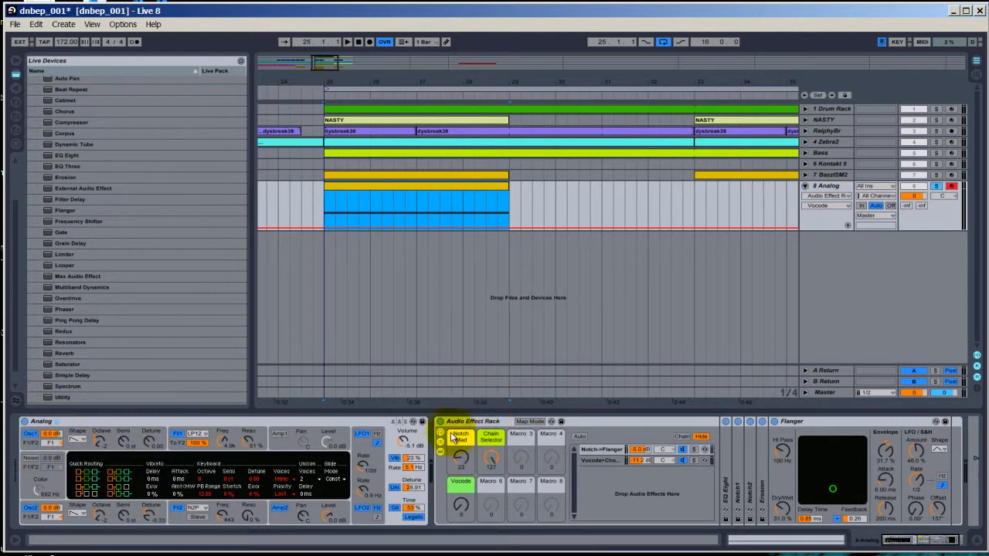
left_click(460, 458)
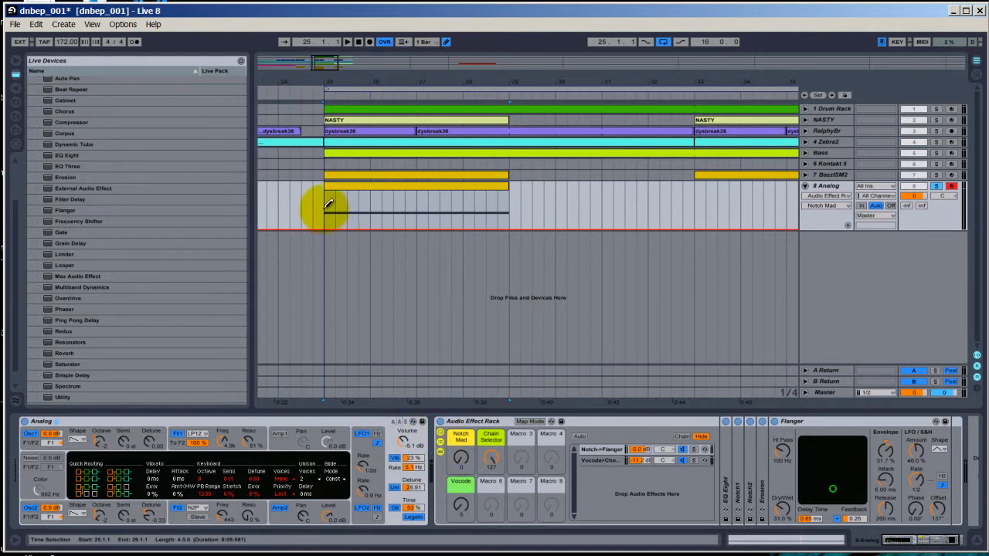
Step: Draw wavy Notch Mad automation and rapidly fluctuating Vocode automation over the Analog track's clip from bar 25 to 29
mouse_move(328, 195)
left_mouse_down()
mouse_move(360, 210)
mouse_move(419, 206)
mouse_move(395, 194)
mouse_move(336, 203)
mouse_move(327, 188)
mouse_move(353, 208)
mouse_move(309, 194)
mouse_move(347, 198)
left_mouse_up()
left_click_drag(388, 211, 514, 200)
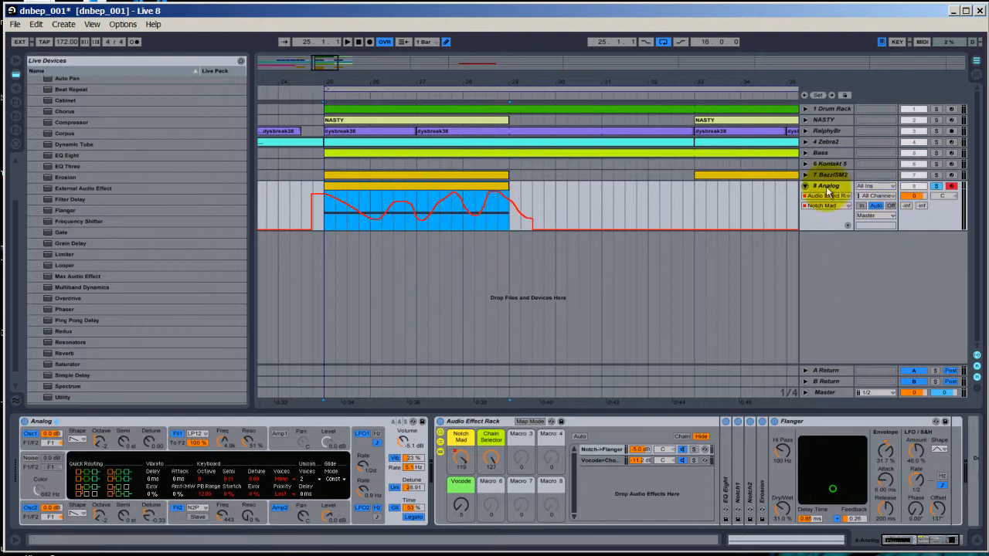
left_click(461, 493)
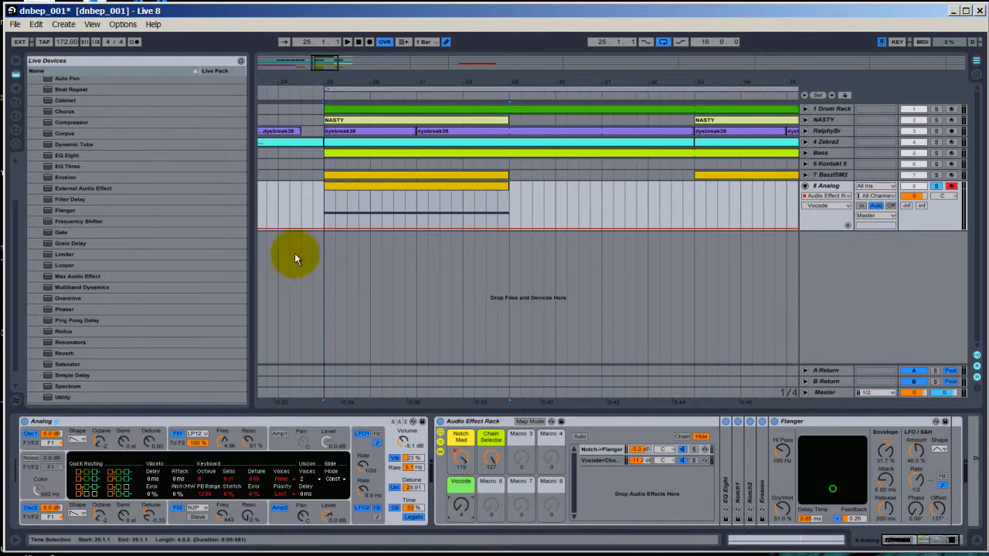
key("b")
mouse_move(298, 226)
left_mouse_down()
mouse_move(358, 199)
mouse_move(419, 195)
mouse_move(466, 198)
mouse_move(540, 229)
left_mouse_up()
mouse_move(326, 197)
left_mouse_down()
mouse_move(490, 205)
mouse_move(318, 190)
mouse_move(411, 210)
mouse_move(457, 185)
left_mouse_up()
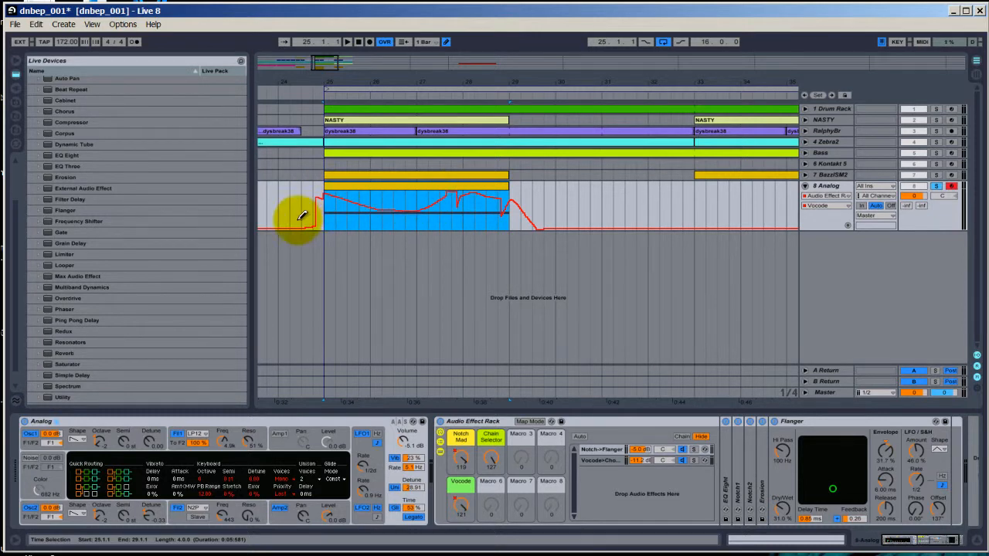
mouse_move(302, 206)
left_mouse_down()
mouse_move(379, 194)
mouse_move(395, 231)
mouse_move(415, 169)
mouse_move(426, 203)
mouse_move(470, 229)
mouse_move(490, 206)
mouse_move(516, 226)
left_mouse_up()
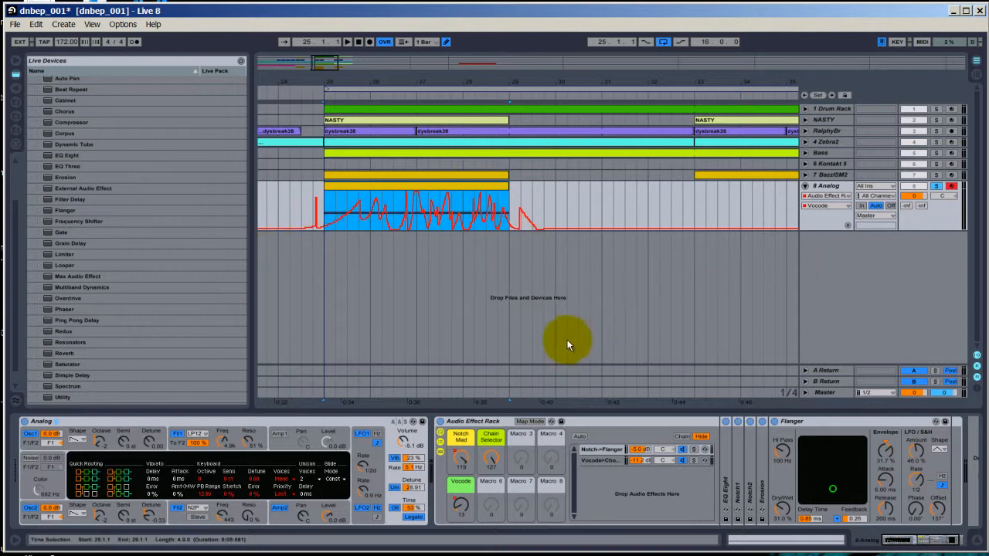
Step: Draw a wavy Chain Selector automation curve over the Analog clip from bar 25 to 29, and audition the track soloed
left_click(490, 457)
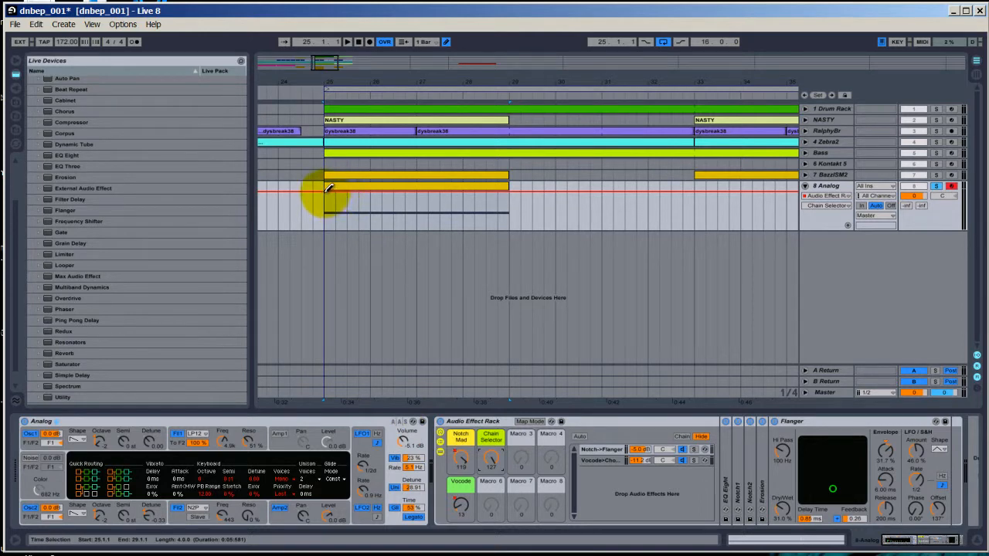
mouse_move(327, 188)
left_mouse_down()
mouse_move(364, 219)
mouse_move(412, 197)
mouse_move(436, 221)
mouse_move(469, 193)
mouse_move(486, 224)
mouse_move(530, 190)
left_mouse_up()
left_click(936, 187)
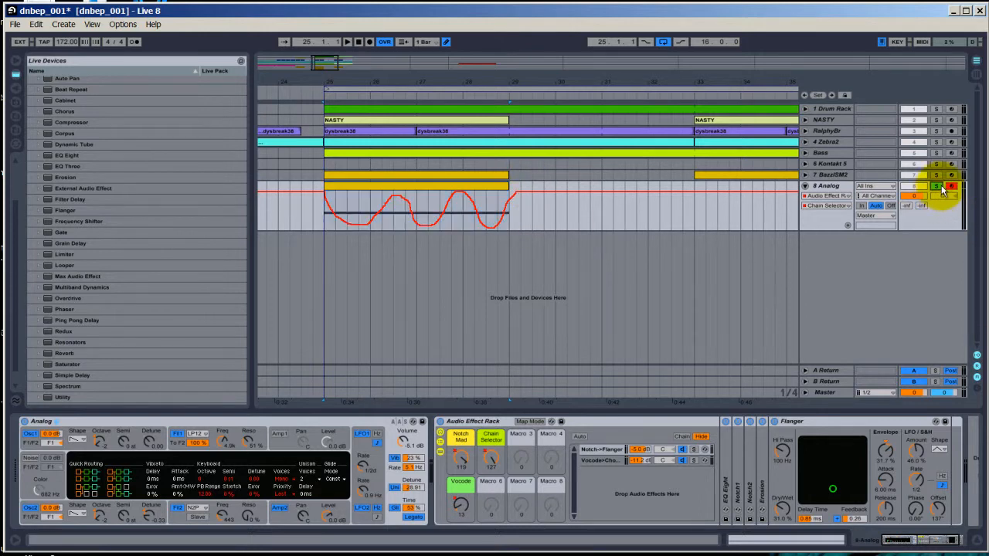
key("space")
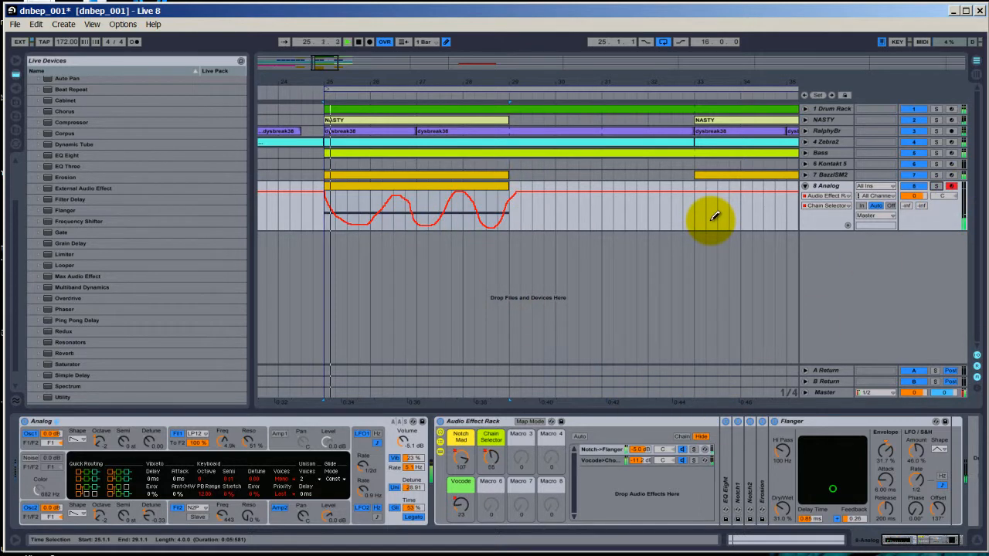
left_click(937, 186)
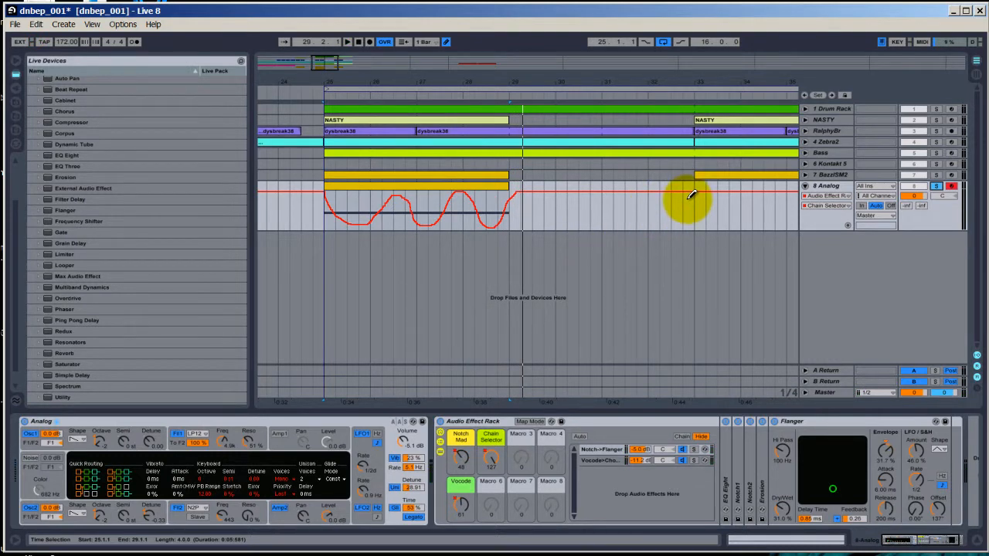
Step: Freeze the Analog track and unfreeze it again
left_click(829, 221)
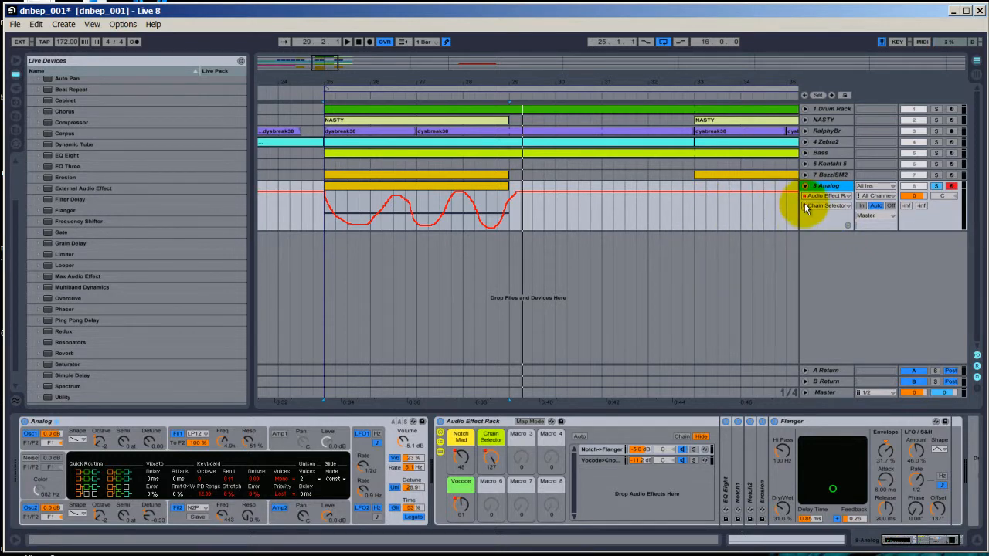
right_click(814, 213)
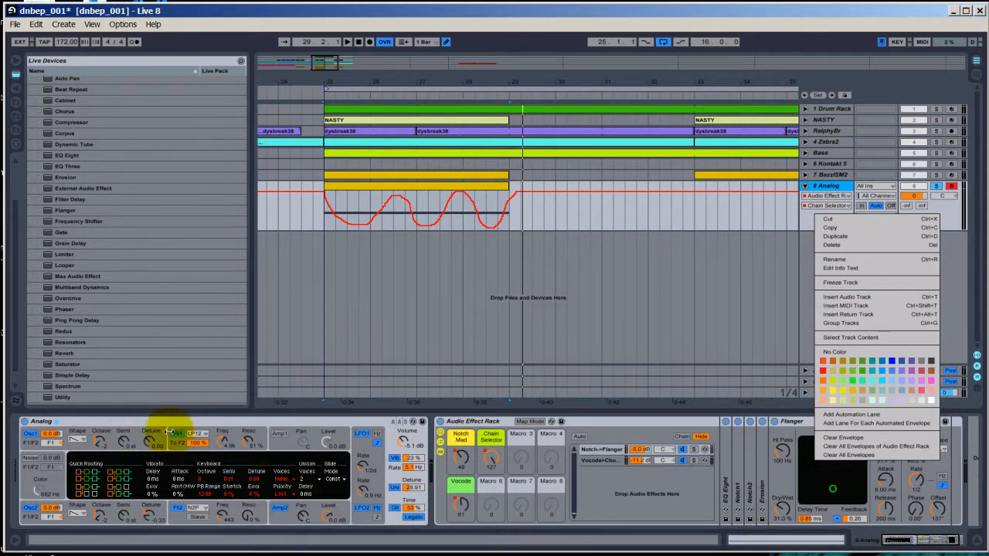
left_click(835, 285)
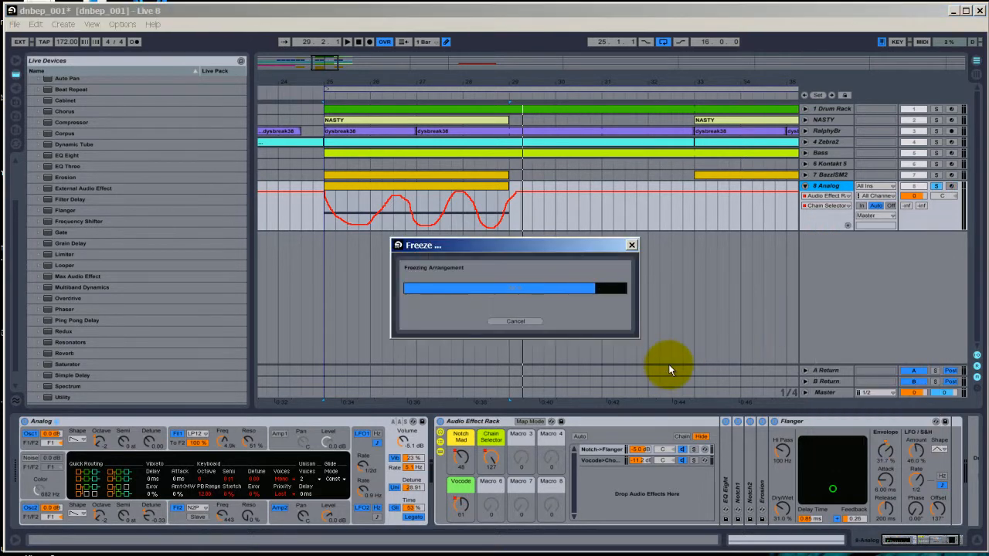
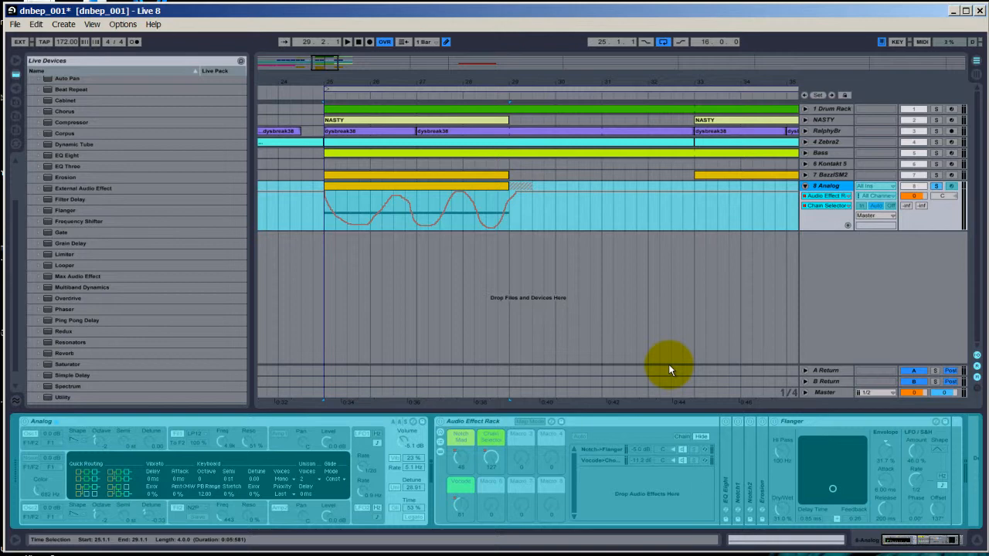
right_click(809, 221)
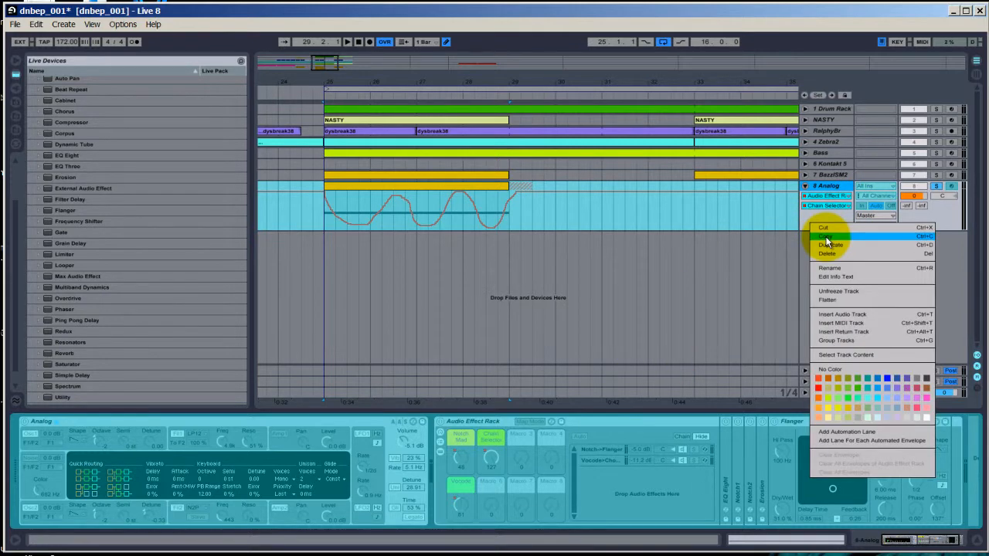
left_click(830, 300)
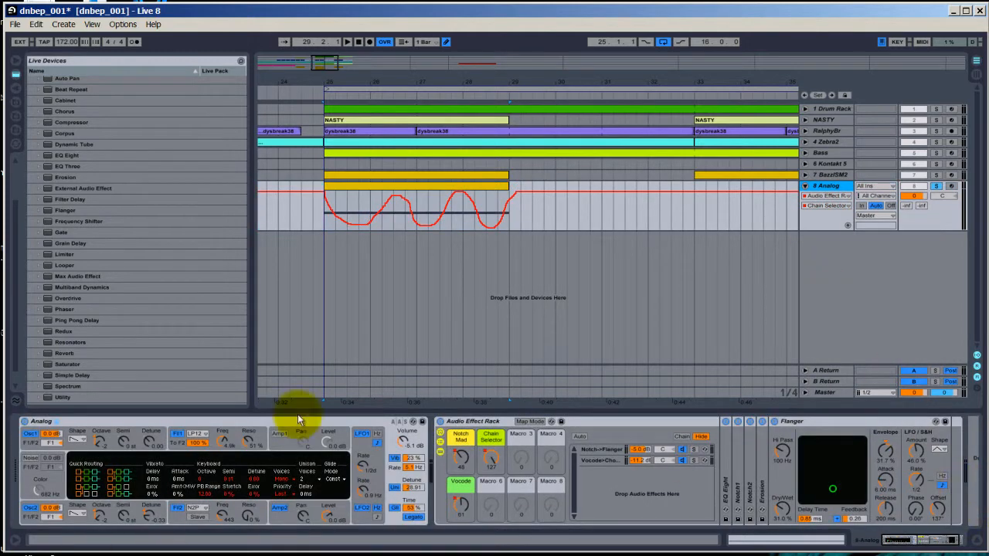
Step: Freeze the Analog track and flatten it to audio
right_click(813, 217)
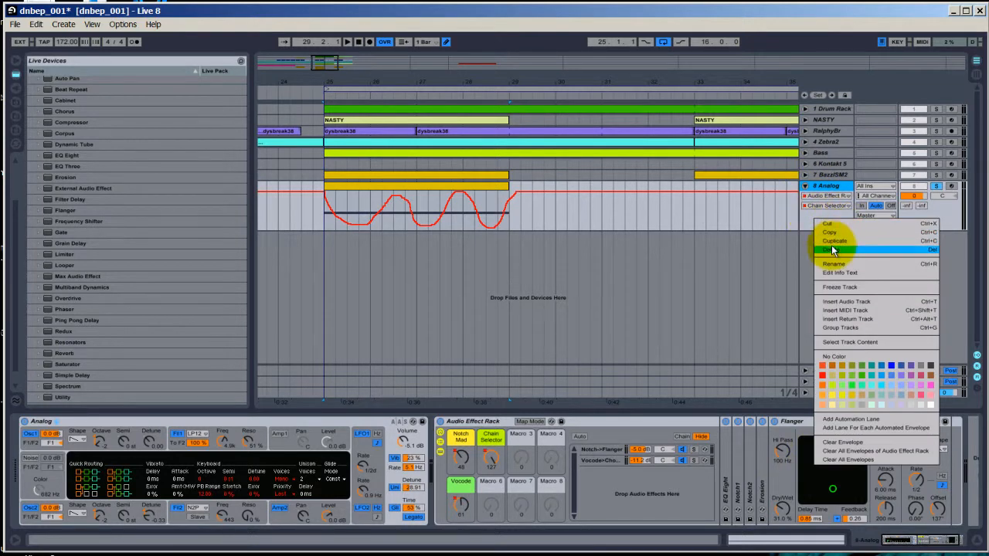
left_click(838, 290)
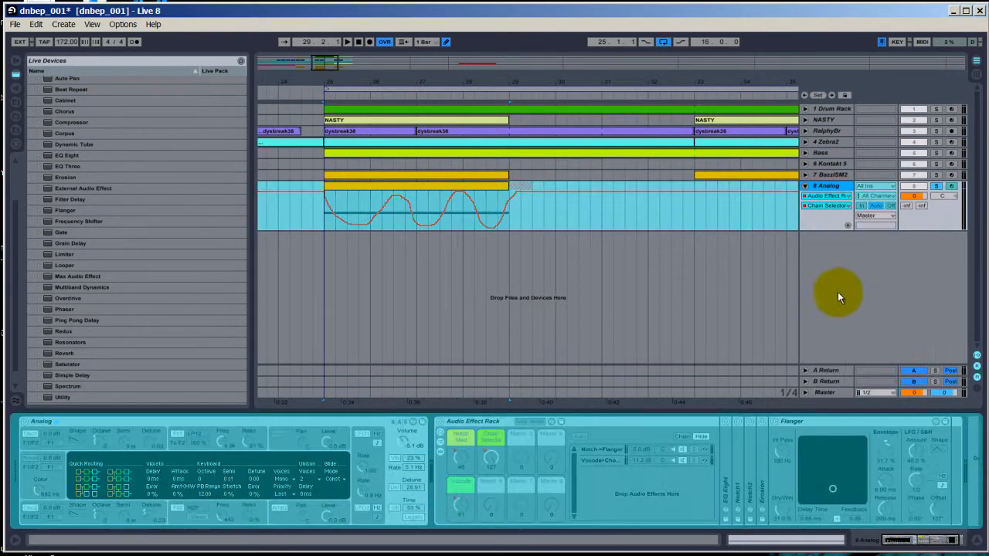
right_click(817, 224)
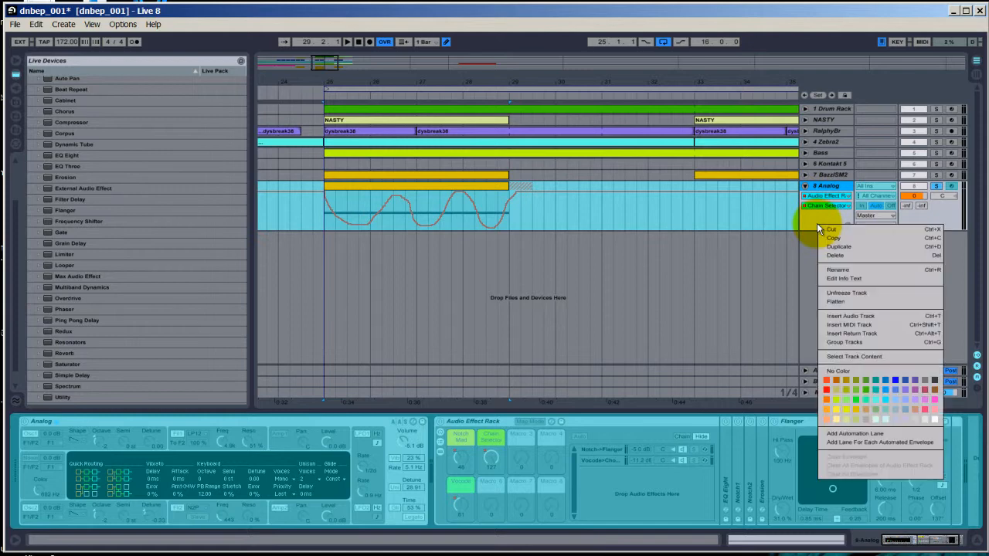
left_click(837, 303)
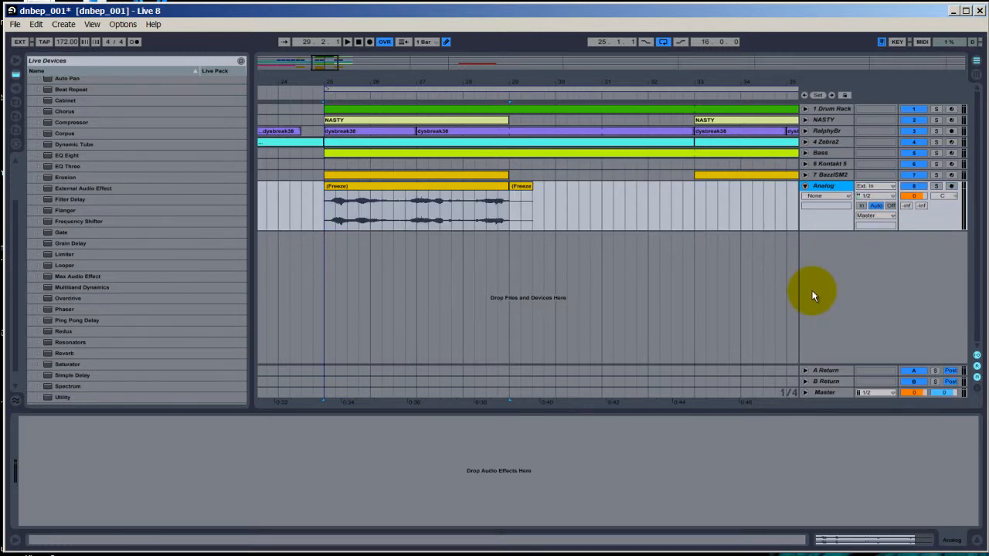
Step: Delete the short leftover freeze clip after bar 29 on the flattened Analog track
left_click(522, 201)
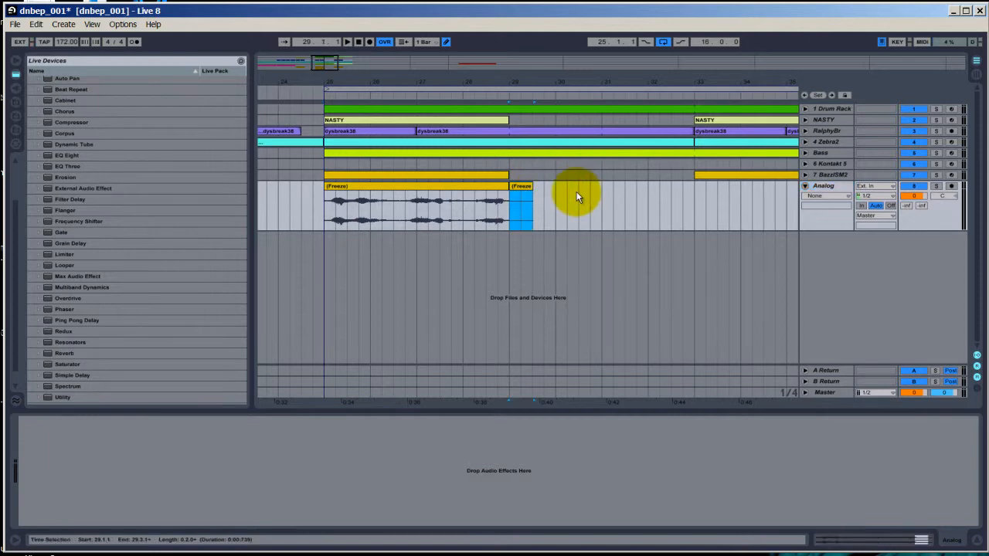
key("Delete")
left_click(620, 205)
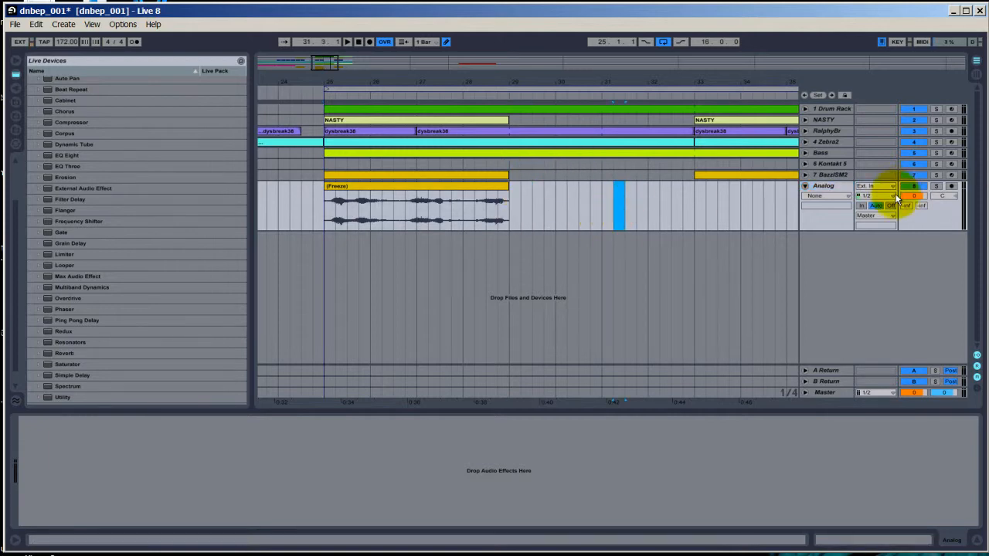
Step: Solo the flattened Analog track and play back its audio clip from bar 25
left_click(938, 186)
left_click(433, 203)
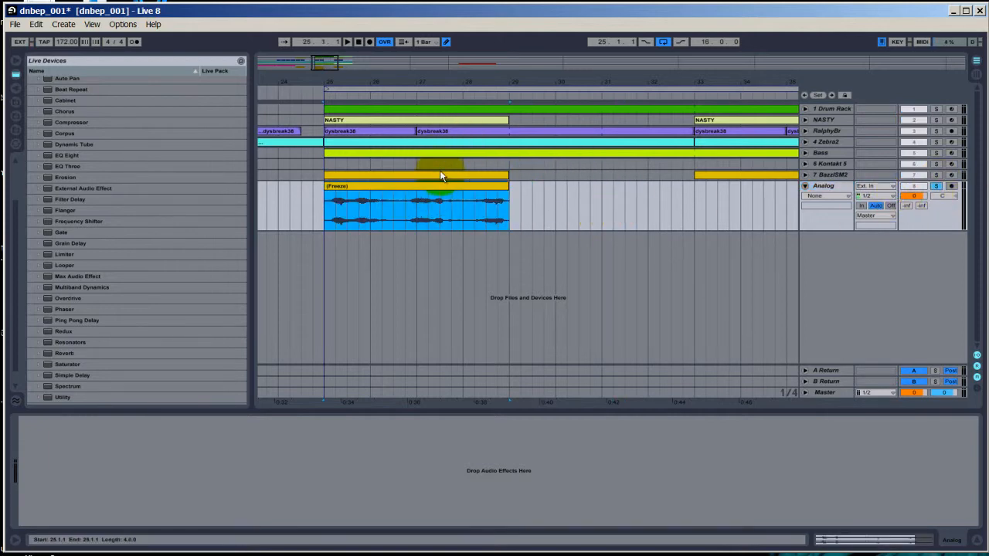
key("space")
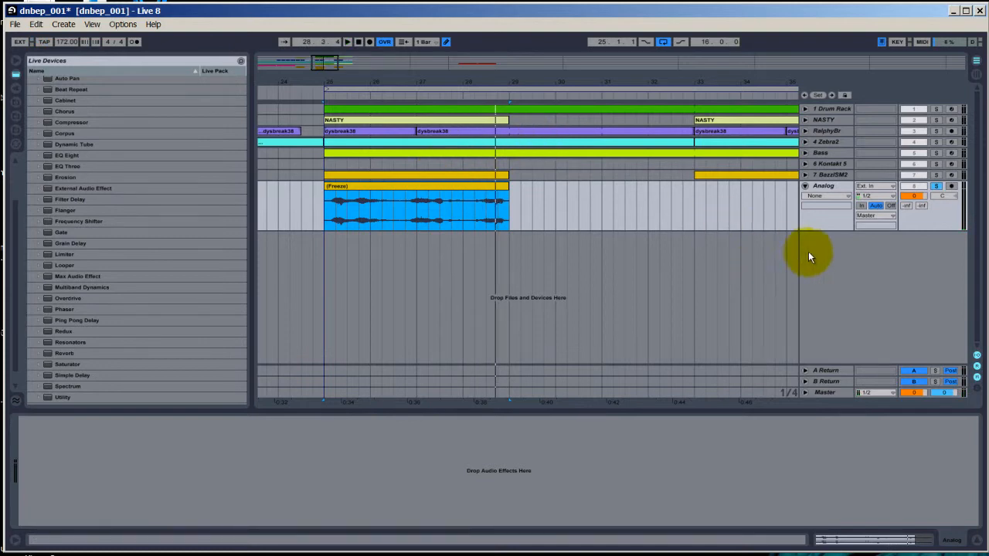
Step: Save the flattened Analog clip from the arrangement into the Desktop folder of the file browser
left_click(818, 220)
left_click(16, 104)
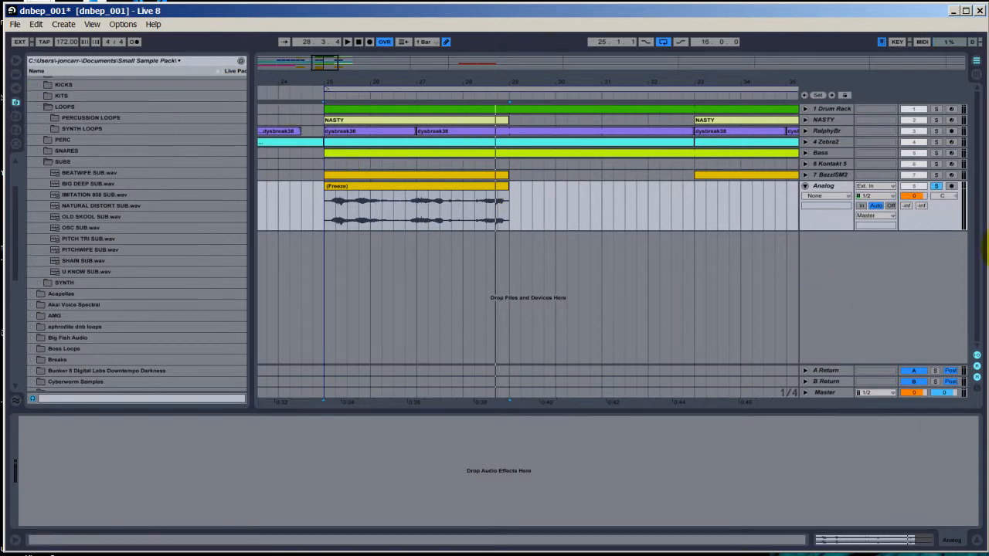
left_click(830, 221)
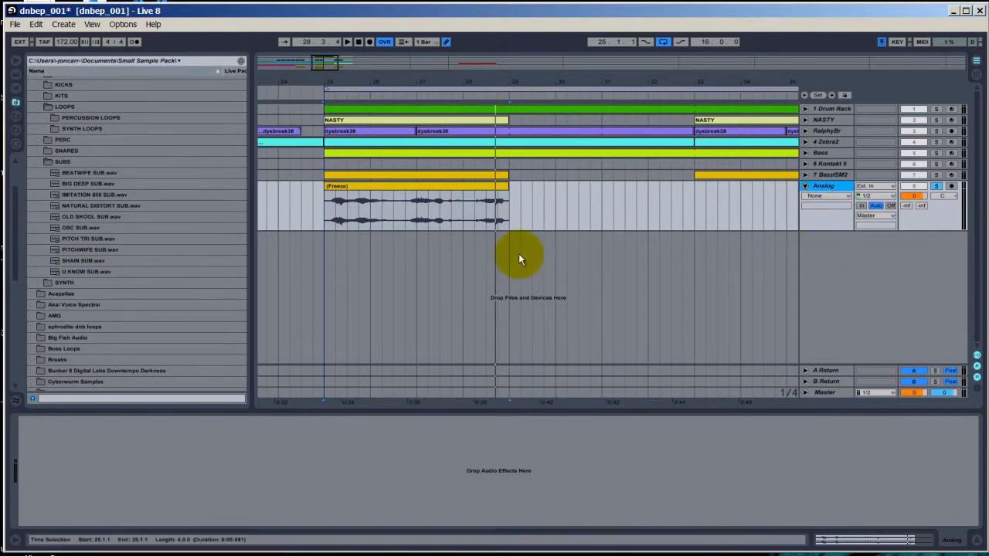
left_click(481, 214)
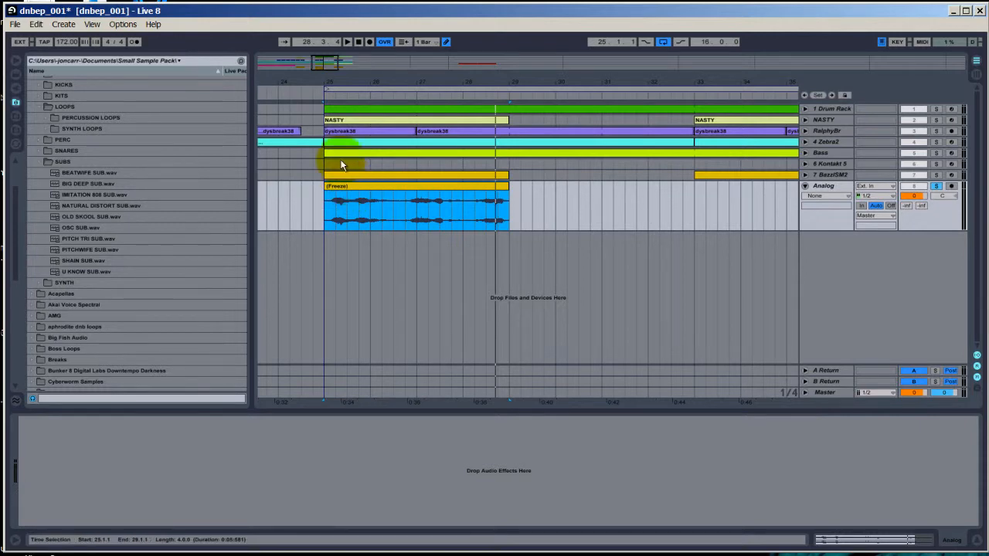
left_click(16, 116)
left_click(17, 130)
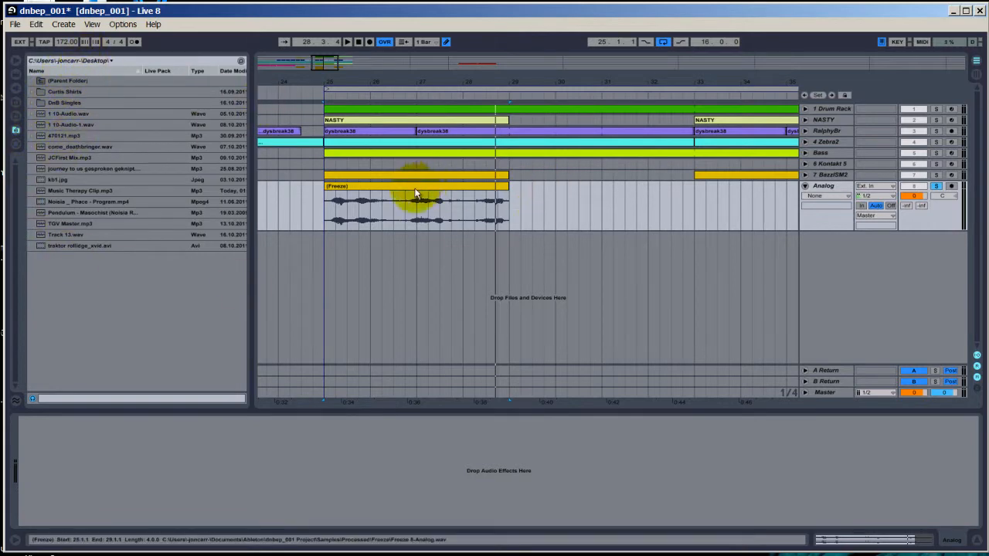
left_click_drag(414, 187, 73, 329)
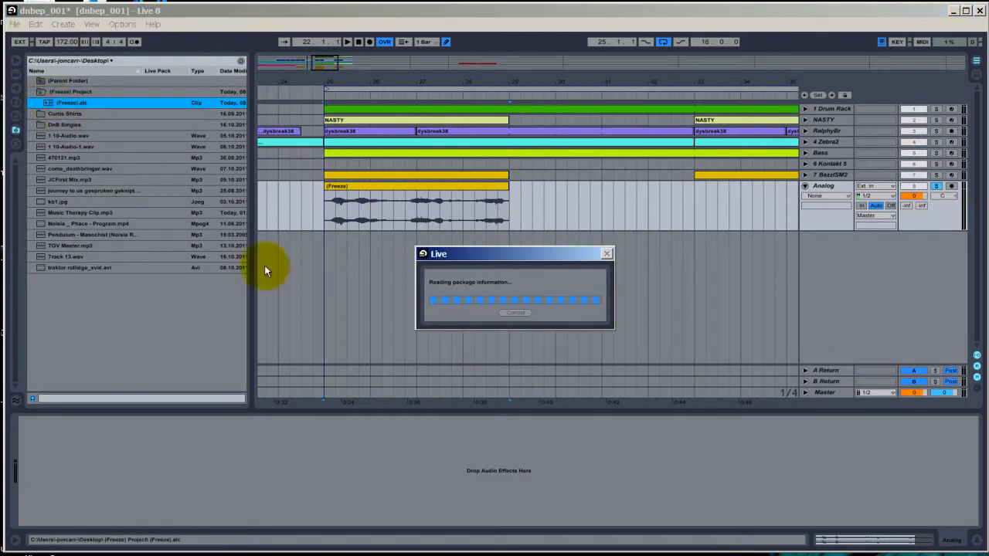
Step: Expand the Samples, Processed and Freeze folders inside the saved (Freeze) Project to locate Freeze 8-Analog.wav
left_click(40, 103)
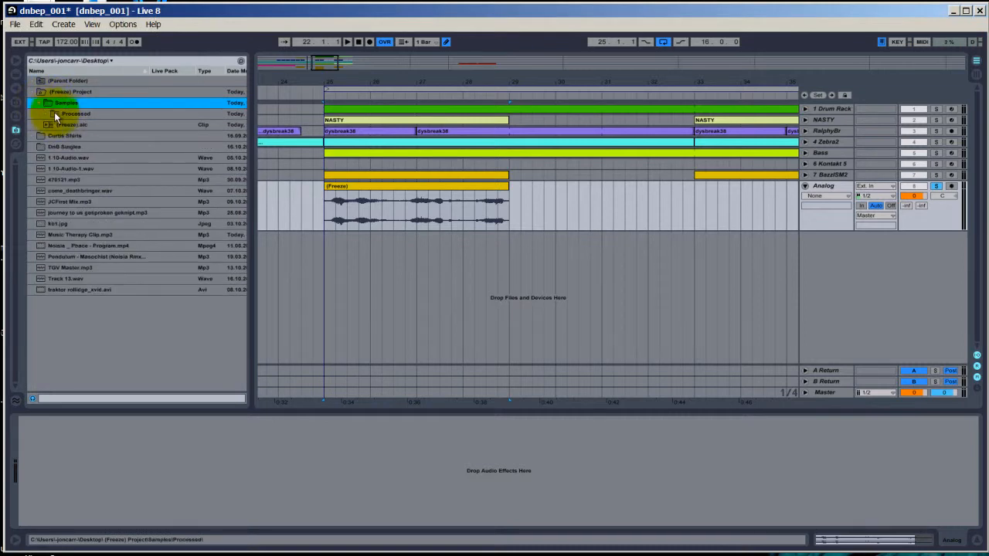
left_click(54, 113)
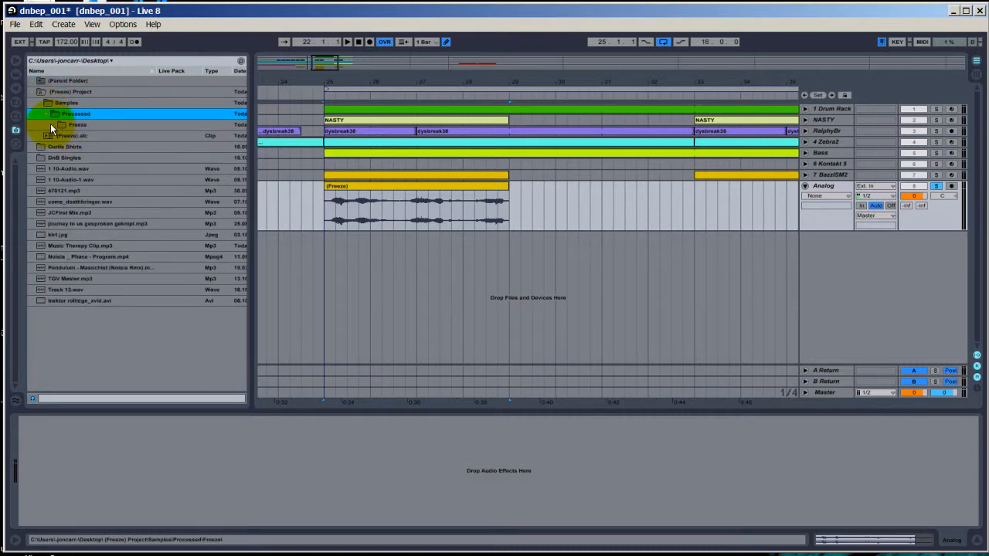
left_click(52, 125)
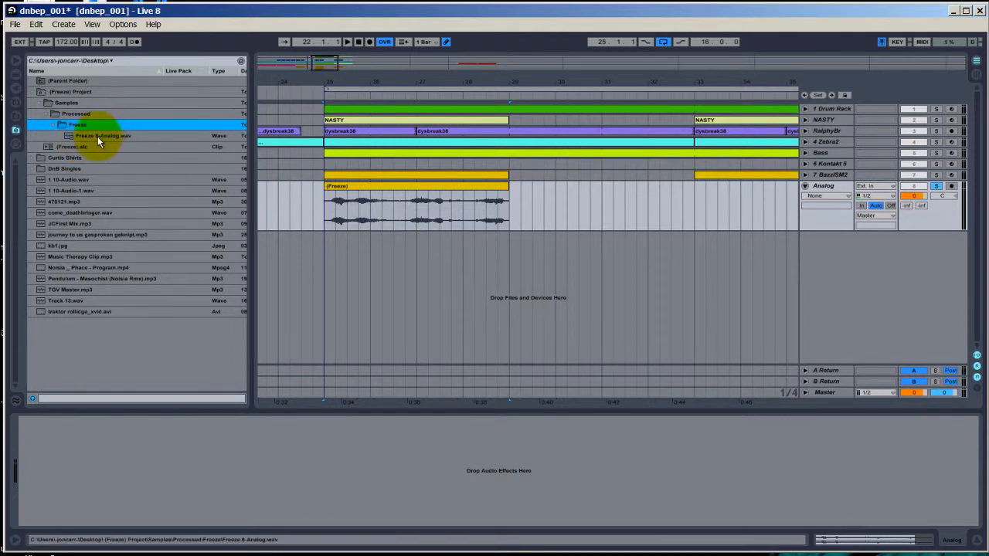
left_click(95, 137)
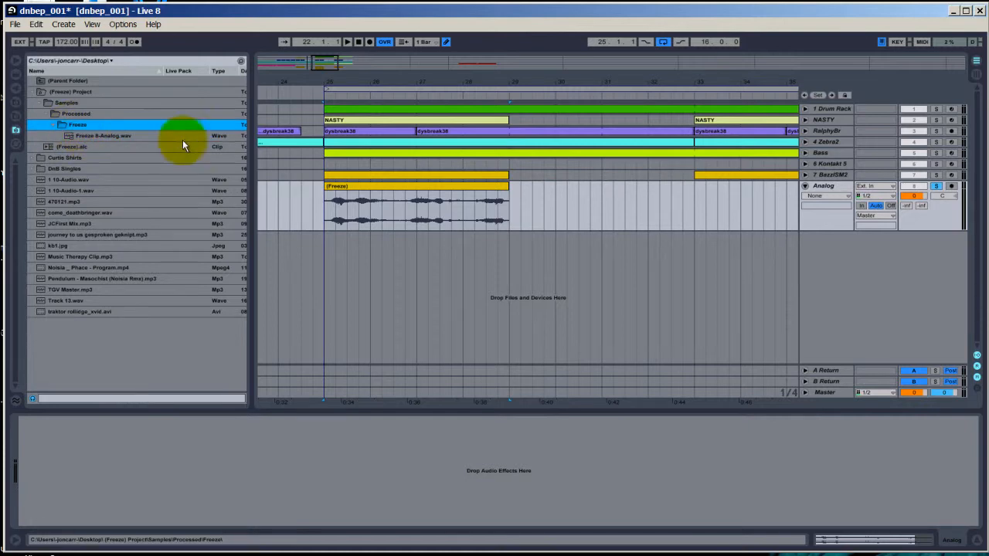
Step: Deactivate the flattened Analog track and fold it
left_click(812, 202)
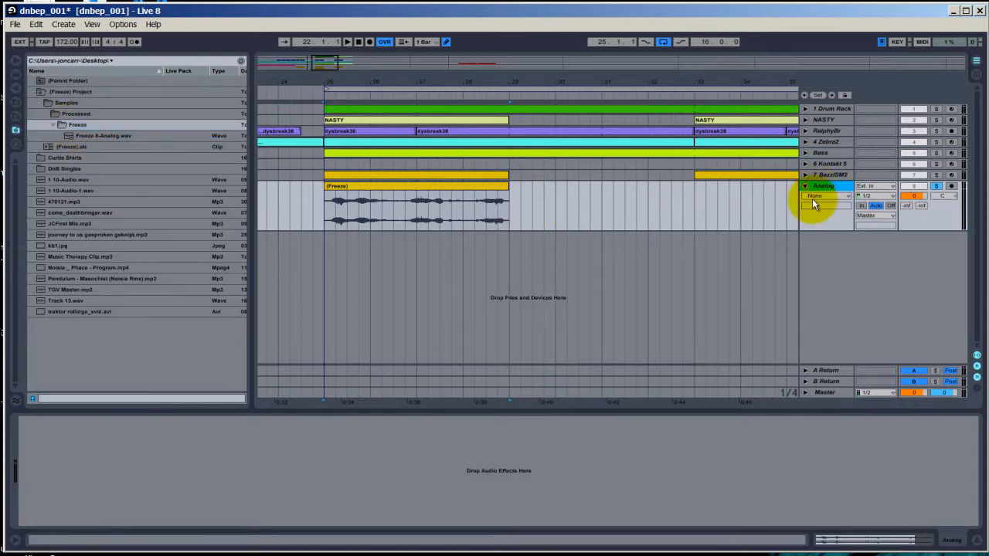
left_click(912, 188)
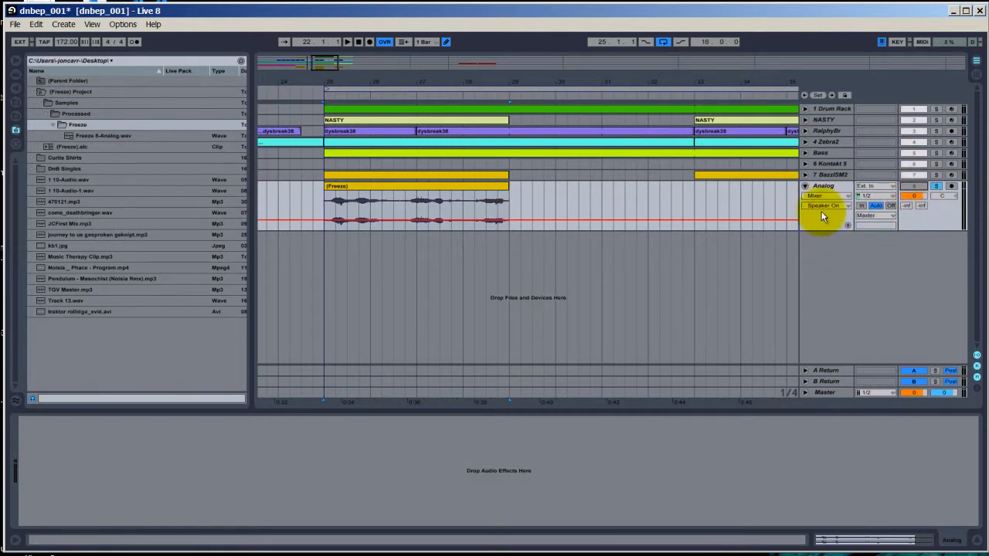
left_click(807, 186)
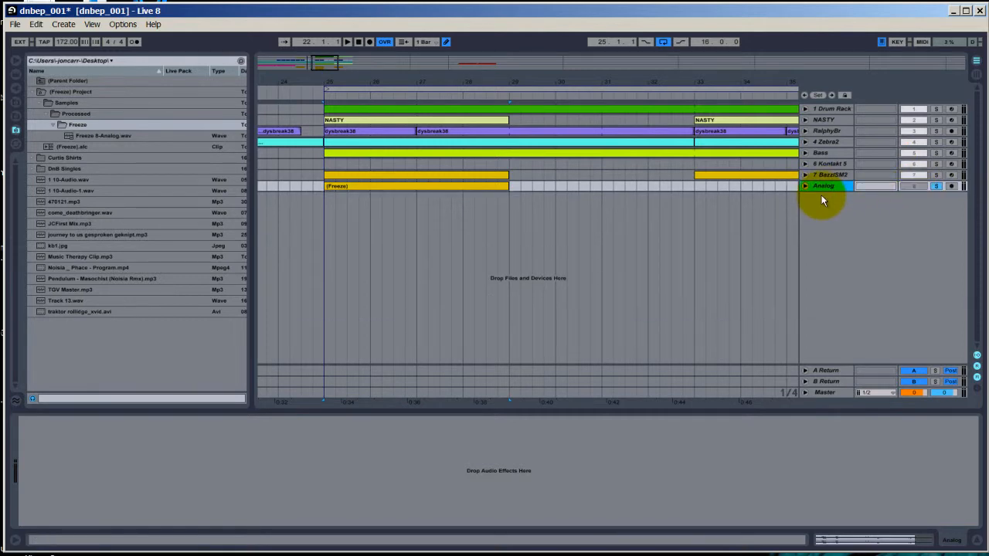
Step: Change the Analog track's colour to red
right_click(827, 188)
left_click(836, 340)
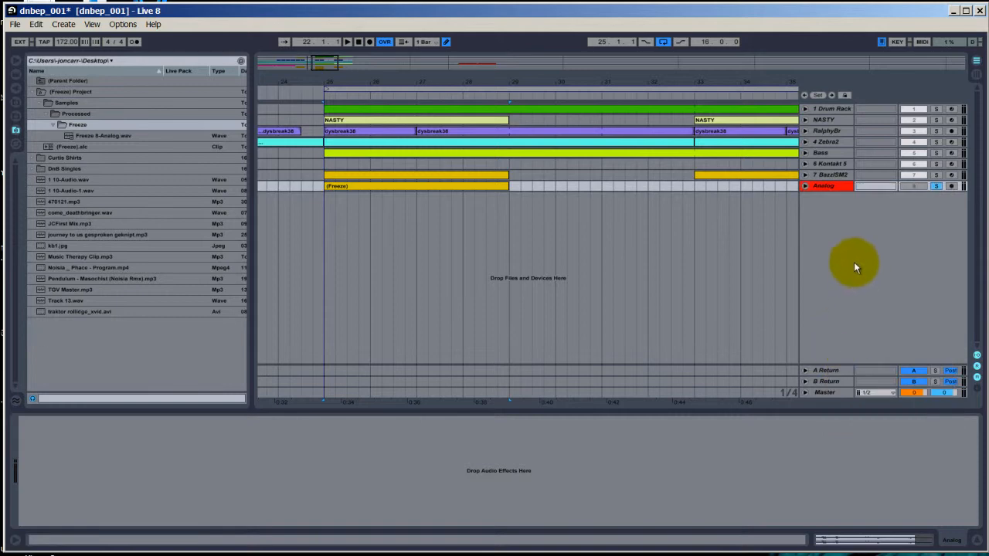
Step: Turn off solo on the Analog track and load Kontakt 5 from the plug-in Instruments folder onto a new track
right_click(825, 229)
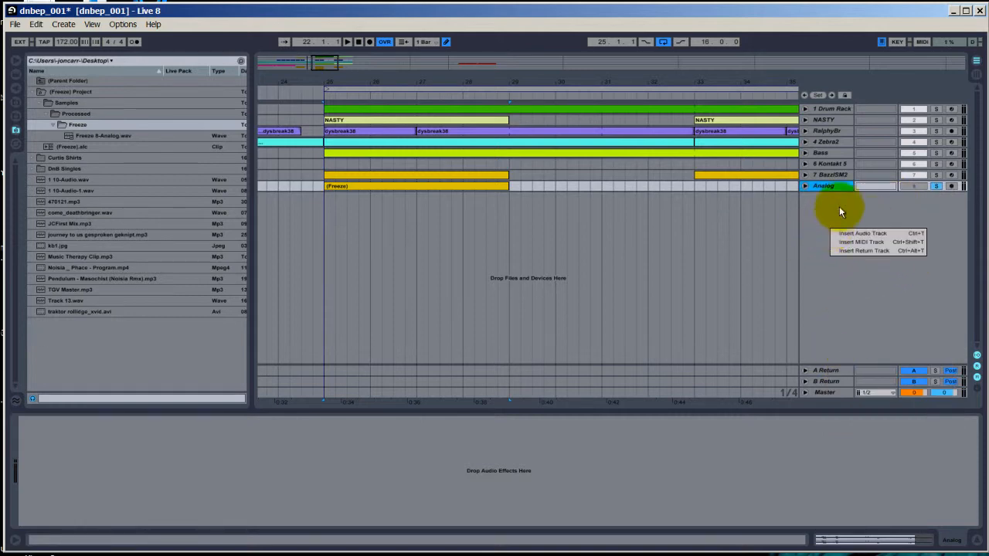
left_click(932, 187)
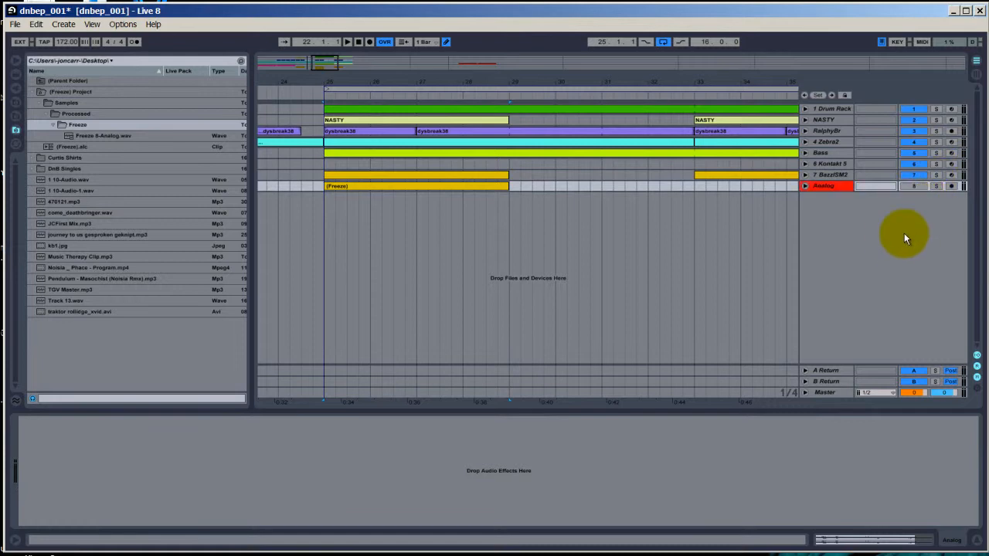
left_click(15, 77)
left_click(15, 89)
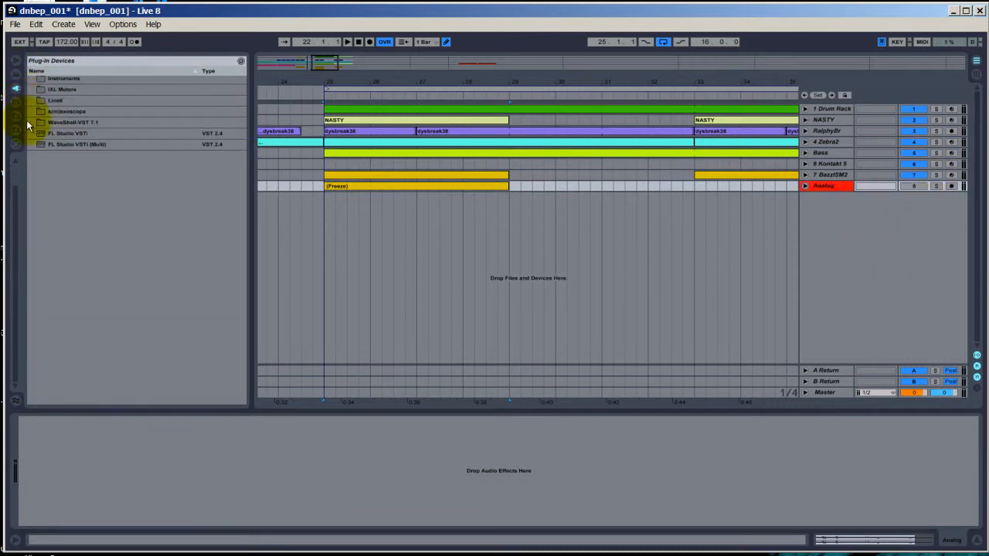
left_click(35, 99)
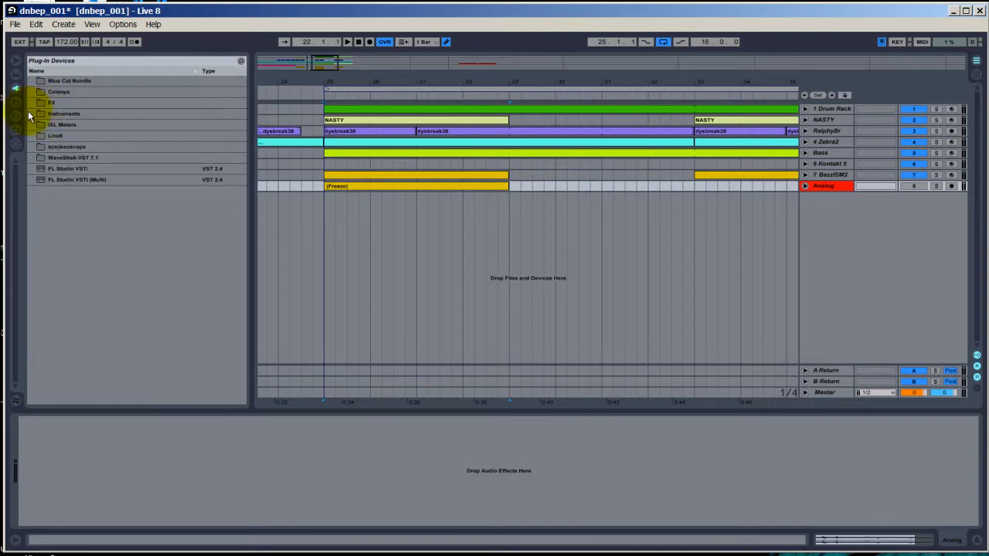
scroll(81, 262, "down", 3)
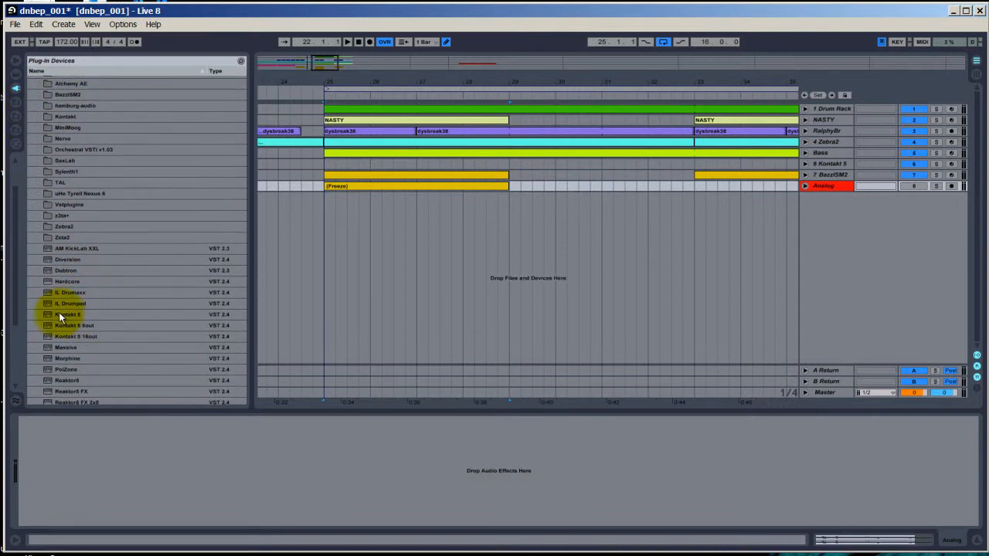
left_click_drag(59, 315, 355, 317)
left_click_drag(521, 290, 456, 242)
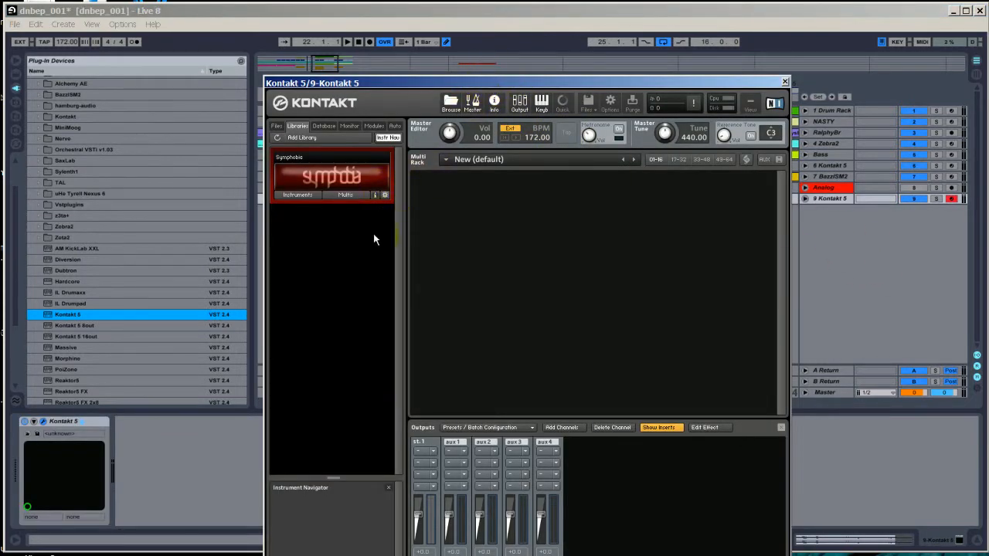
Step: Load Freeze 8-Analog.wav from the Desktop's Freeze folder into Kontakt's multi rack as an instrument and play a test note
left_click_drag(527, 82, 389, 5)
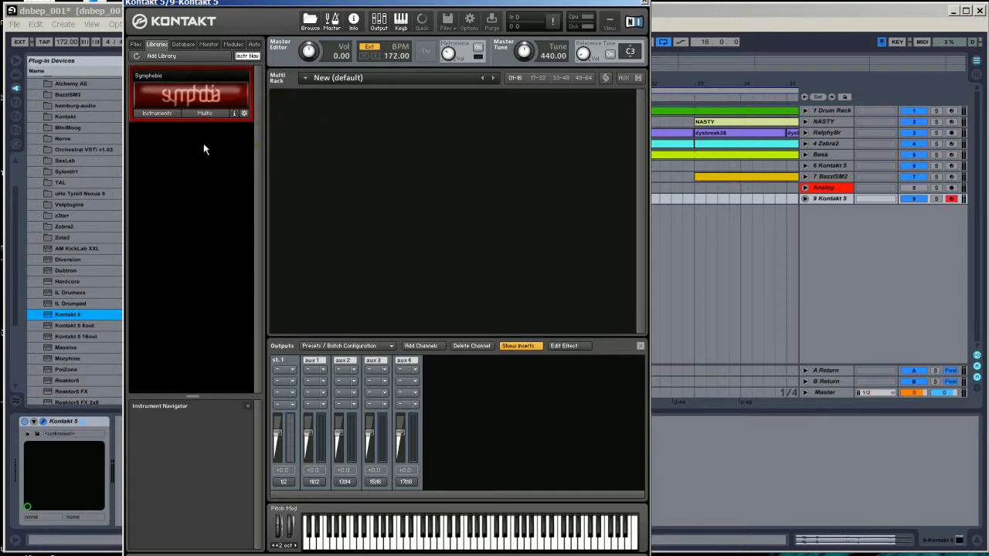
left_click(115, 237)
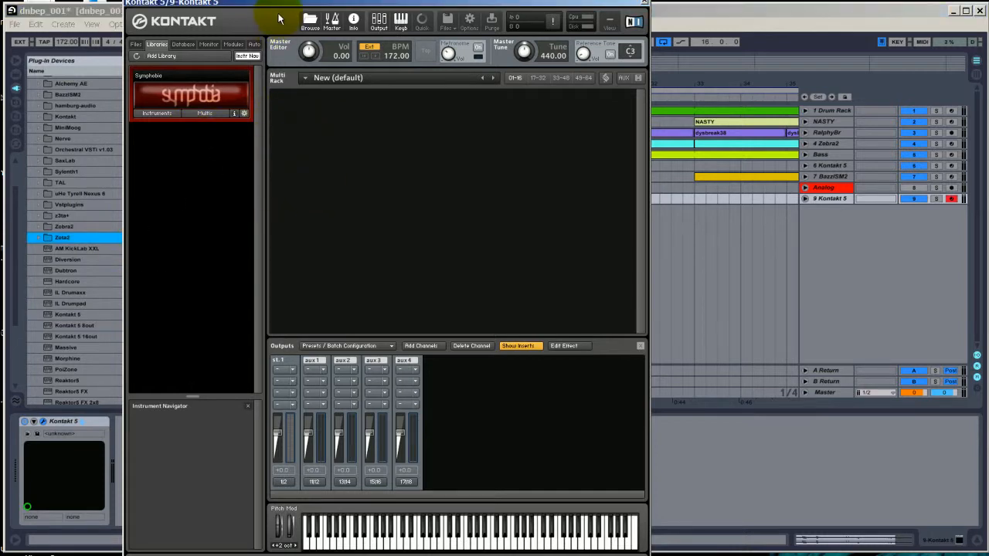
left_click_drag(289, 9, 505, 1)
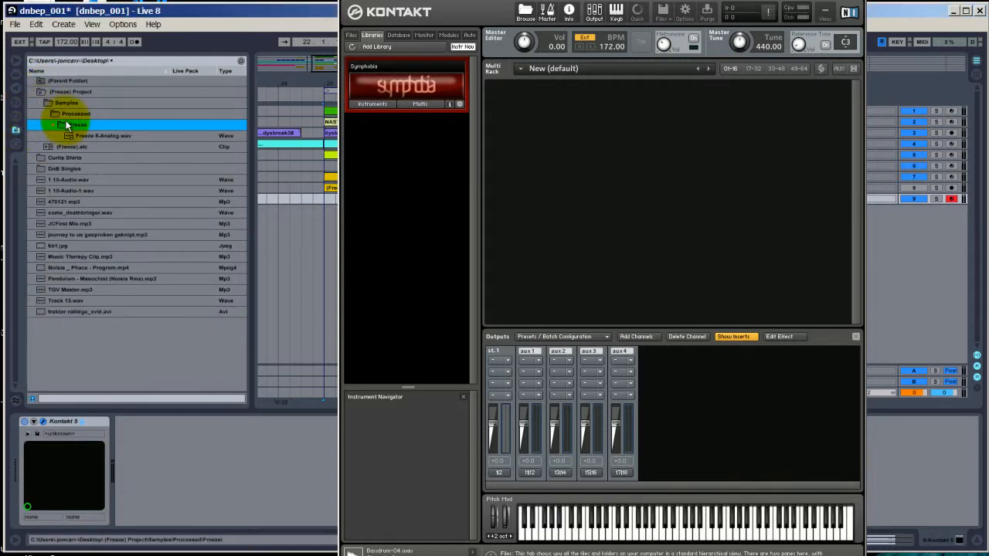
left_click_drag(57, 130, 568, 380)
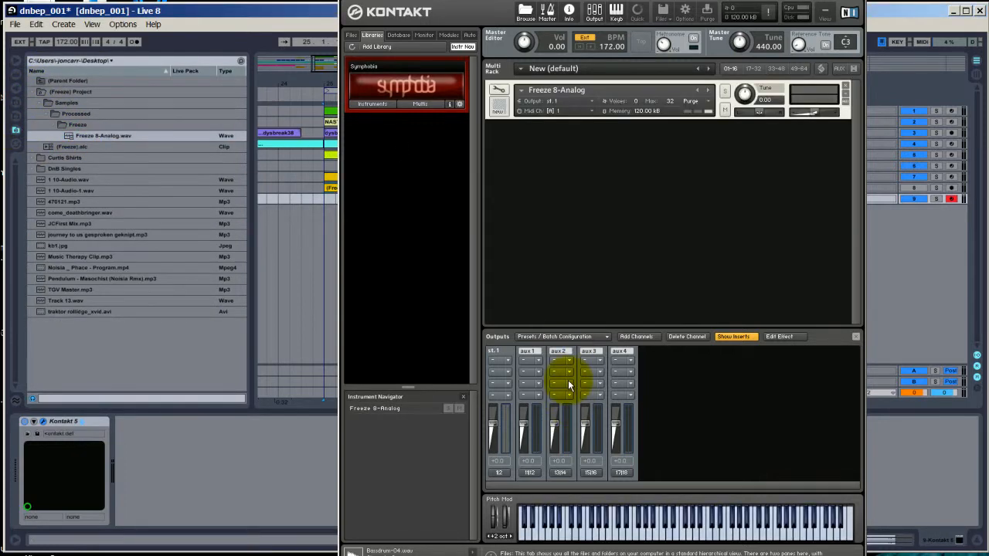
key("a")
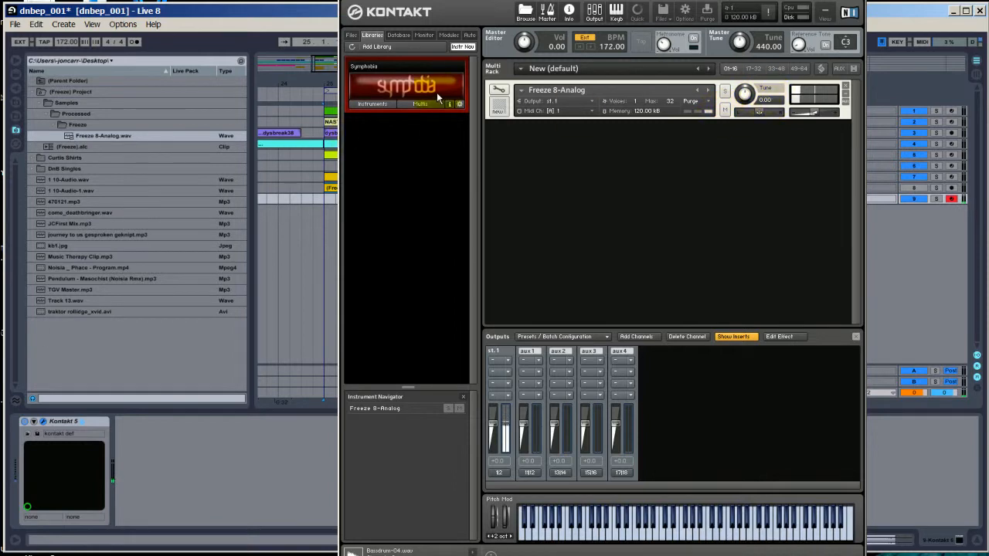
Step: Open the Freeze 8-Analog instrument in Kontakt's edit mode
left_click(501, 94)
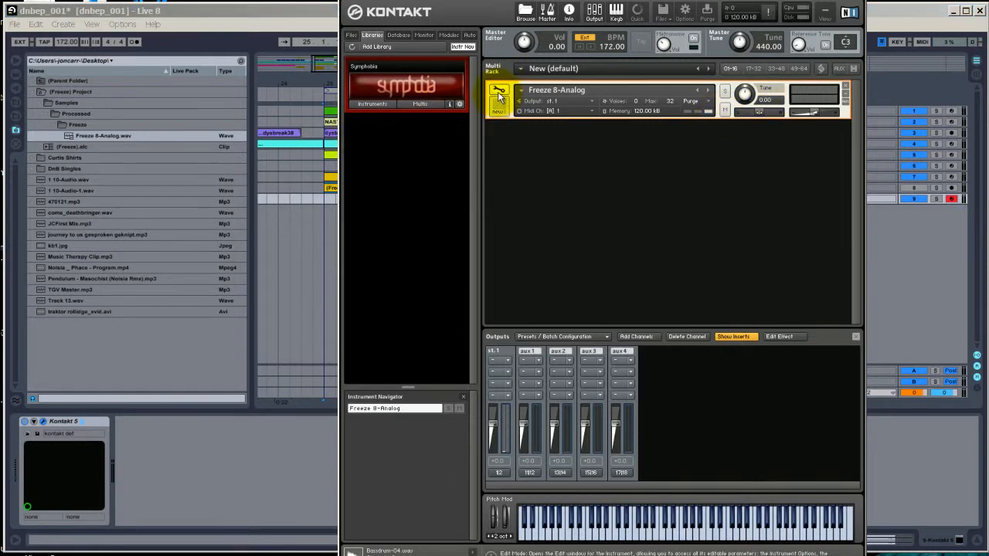
left_click(501, 94)
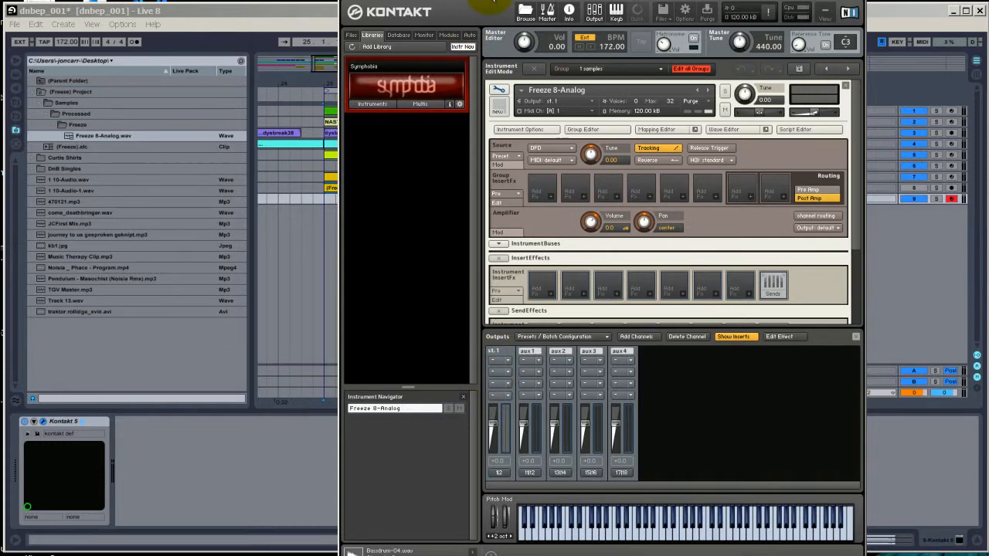
left_click_drag(595, 1, 479, 0)
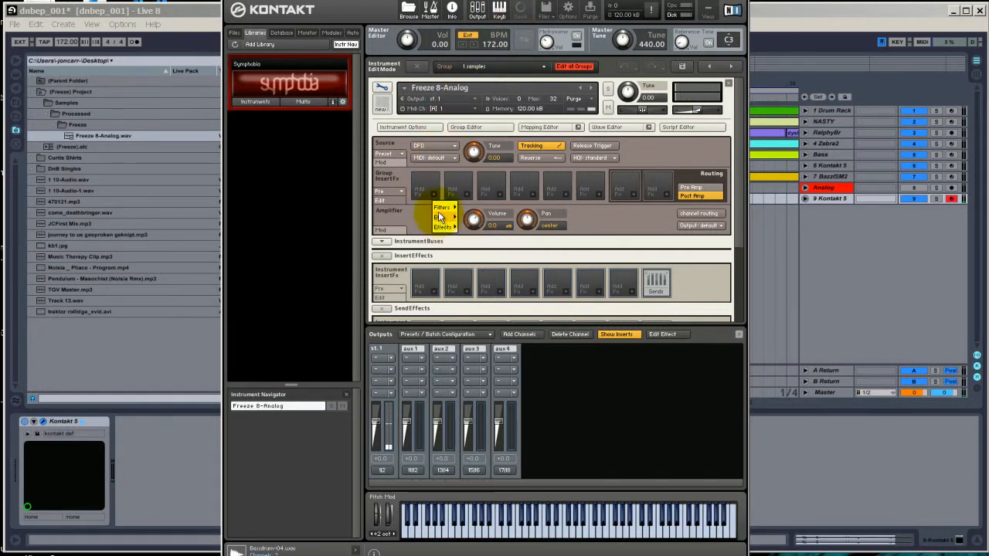
Step: Add a Saturation effect to the first group insert slot and set its saturation to about 55.7 %
left_click(434, 203)
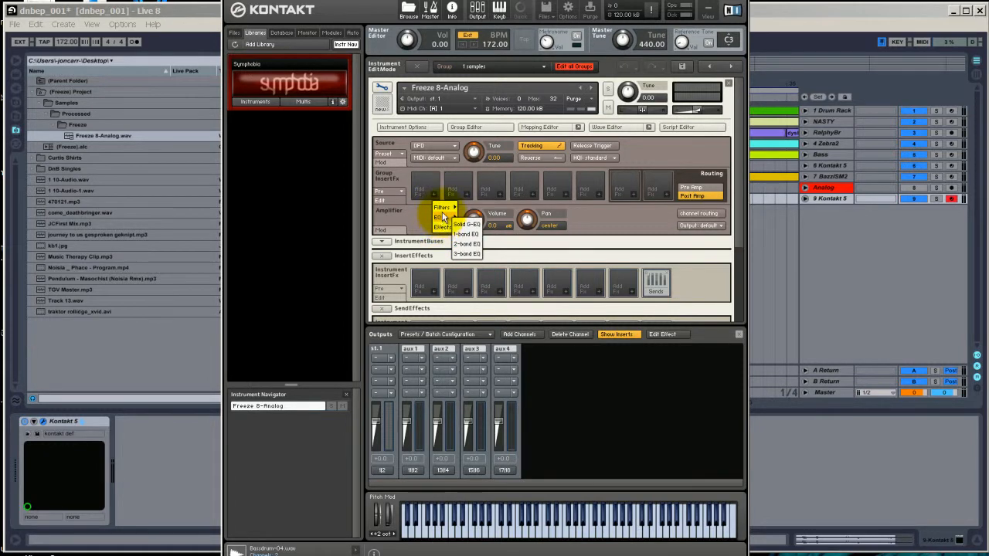
mouse_move(469, 246)
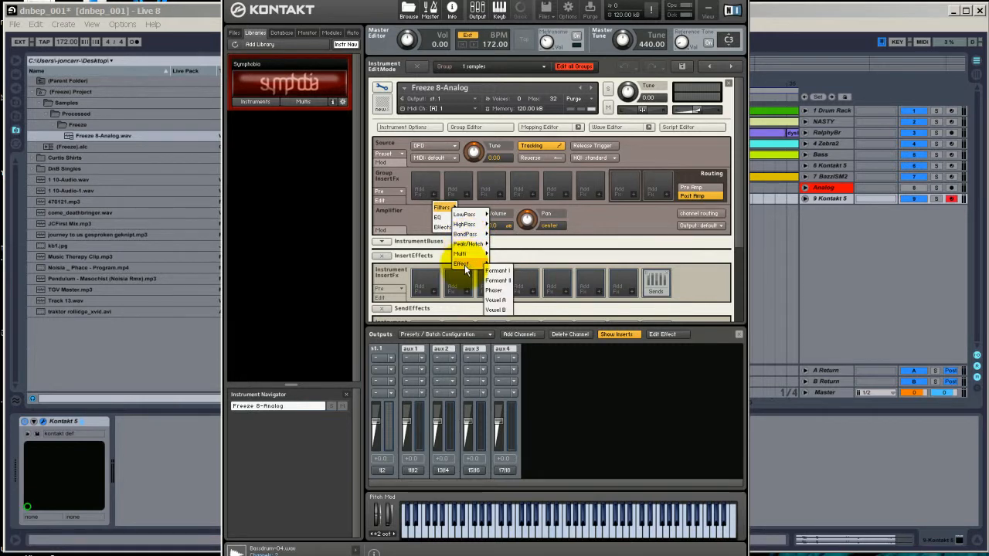
mouse_move(442, 227)
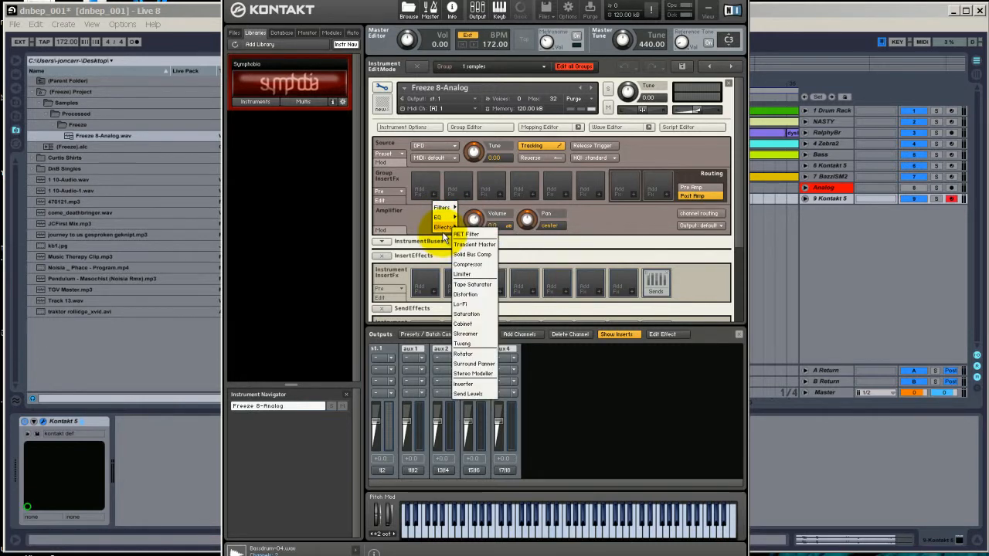
left_click(466, 314)
mouse_move(472, 223)
left_mouse_down()
mouse_move(469, 193)
mouse_move(480, 204)
left_mouse_up()
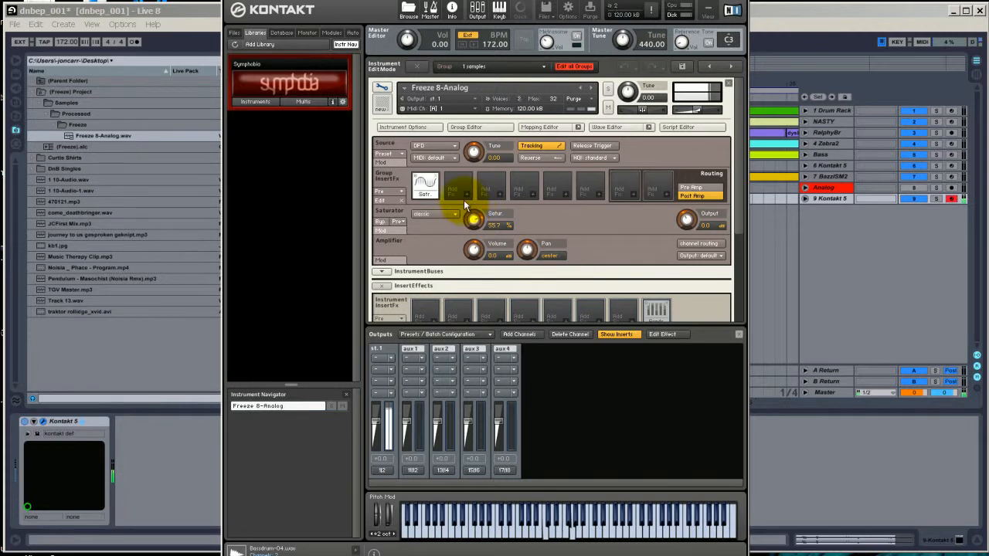
Step: Load the factory Performance script Unisono - Portamento in the first script slot, set its unisono spread to 33 %, and close the Script Editor
left_click(678, 129)
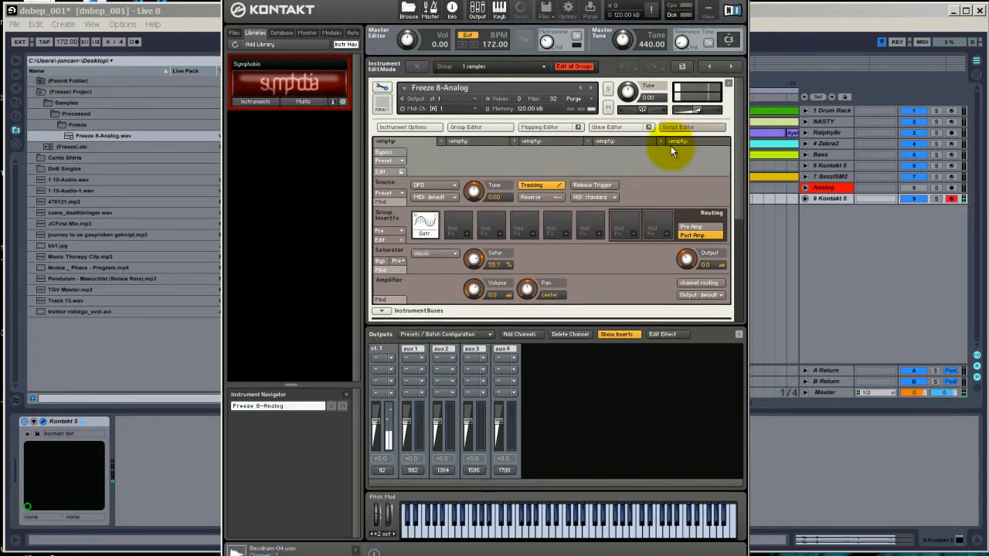
left_click(390, 160)
mouse_move(381, 183)
mouse_move(434, 186)
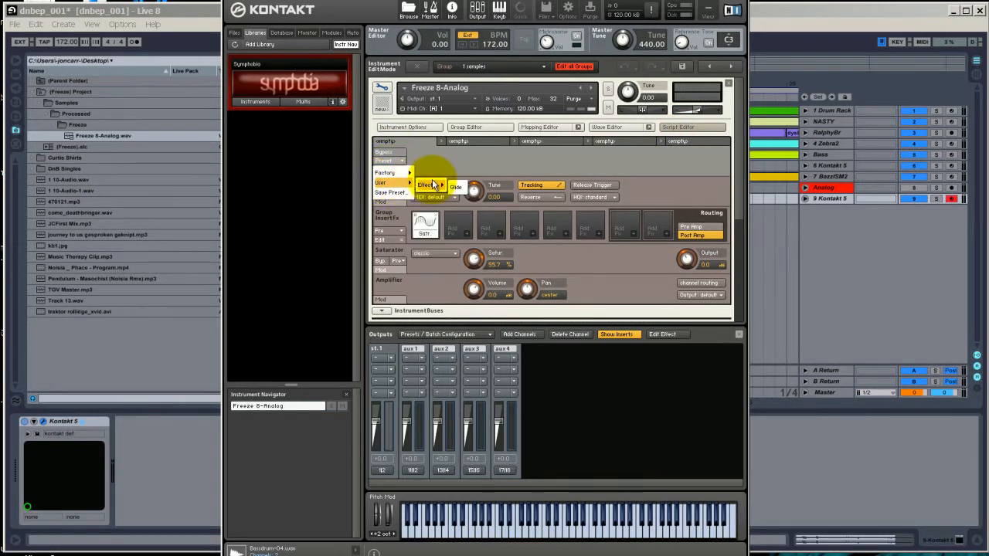
mouse_move(437, 214)
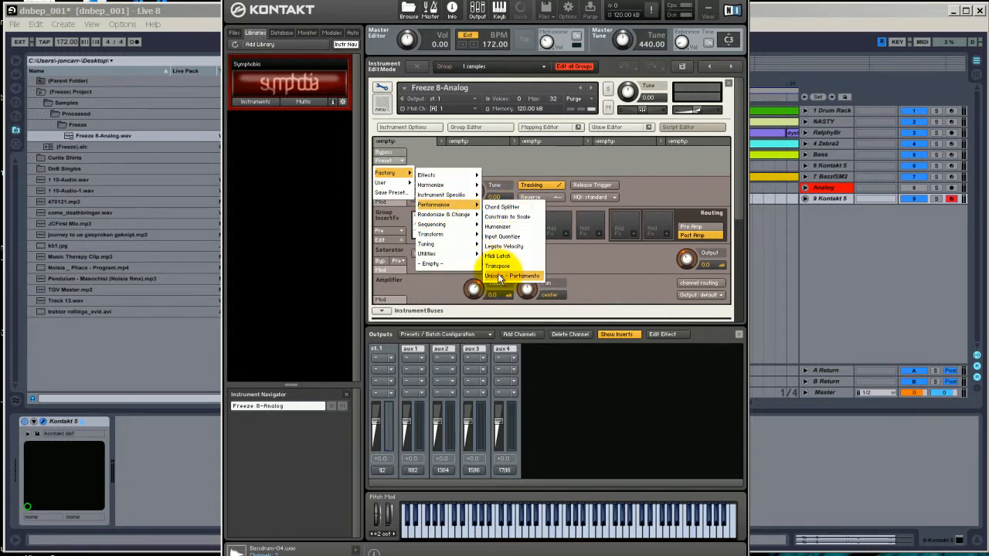
left_click(499, 277)
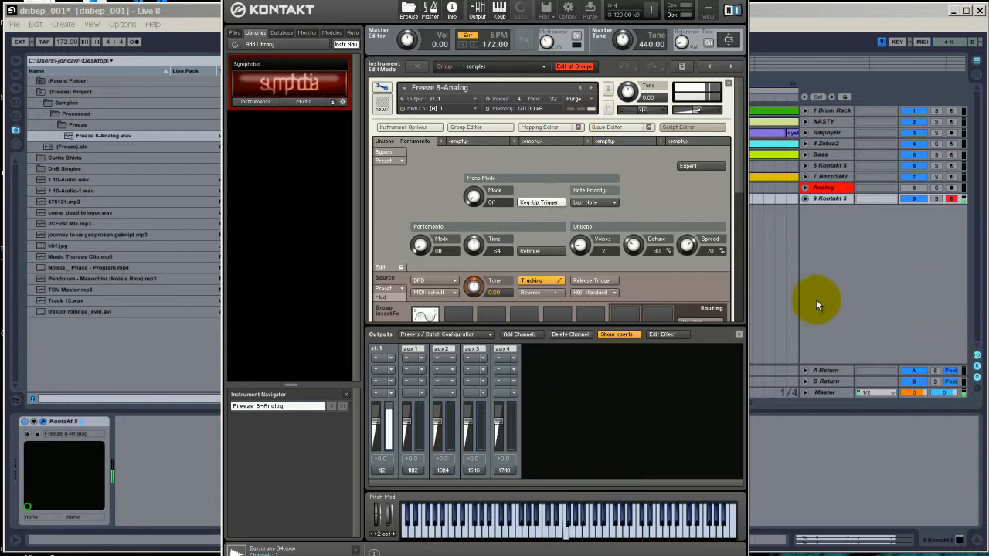
left_click_drag(681, 278, 680, 286)
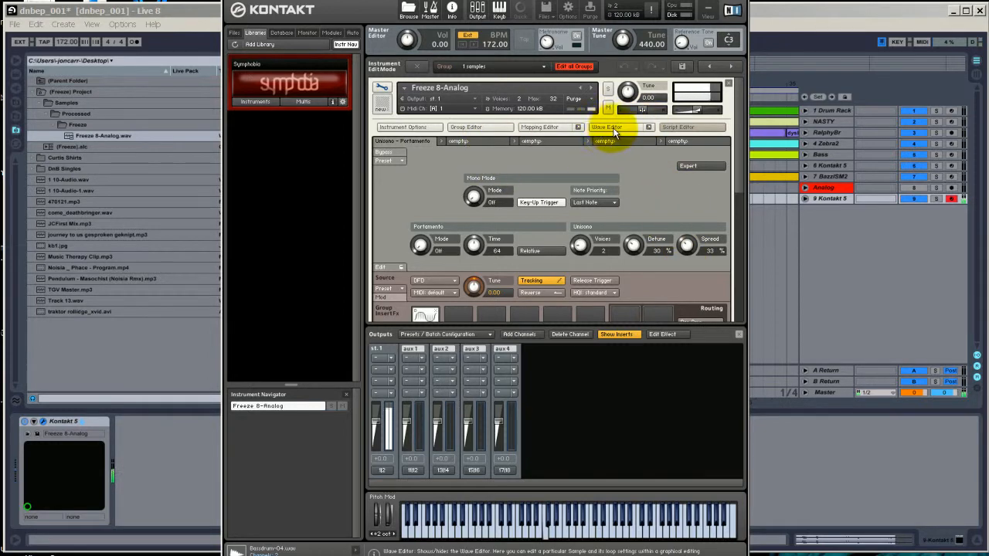
left_click(678, 127)
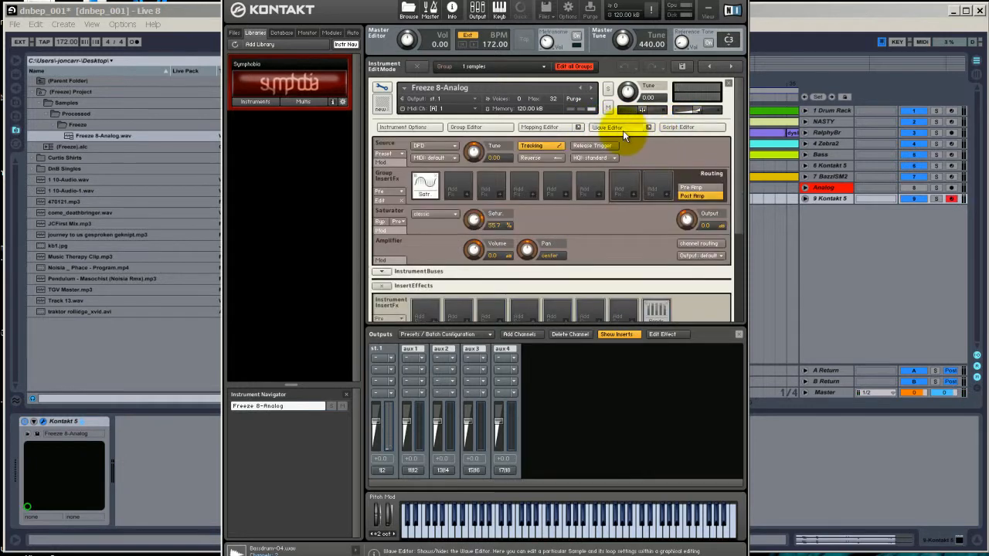
Step: Open Freeze 8-Analog.wav in the Wave Editor, enable sample loop 1 over the whole sample, and audition the loop
left_click(623, 128)
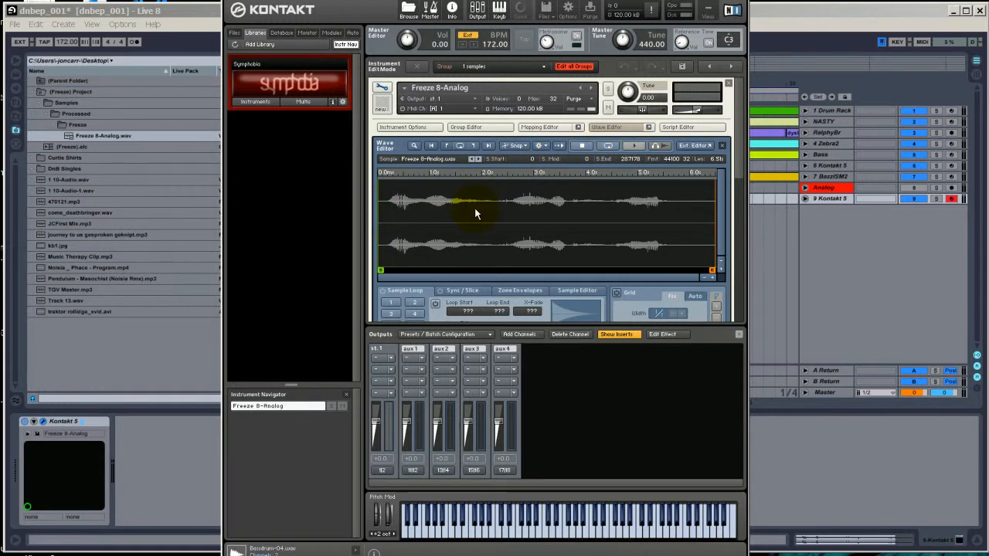
mouse_move(739, 94)
left_mouse_down()
mouse_move(734, 133)
mouse_move(730, 107)
left_mouse_up()
left_click(383, 255)
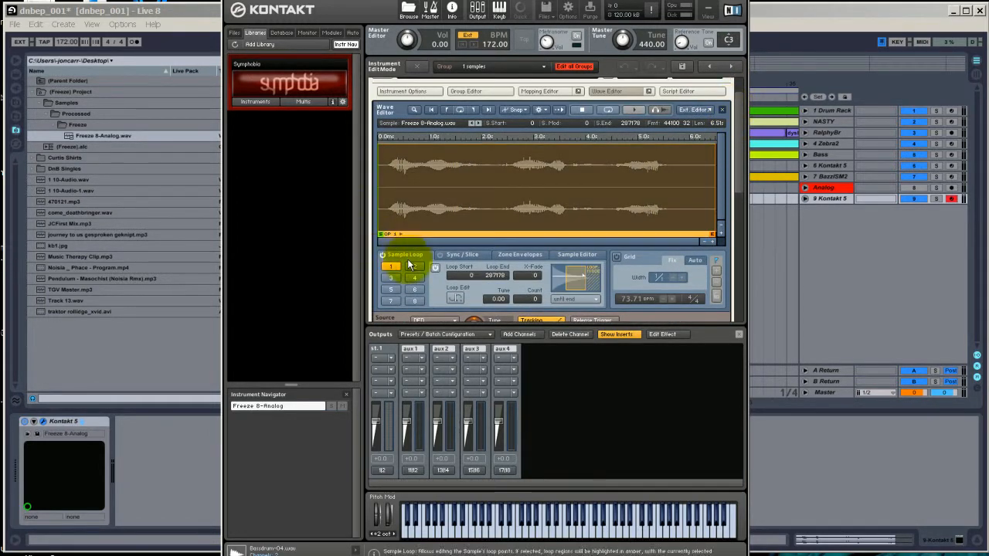
key("a")
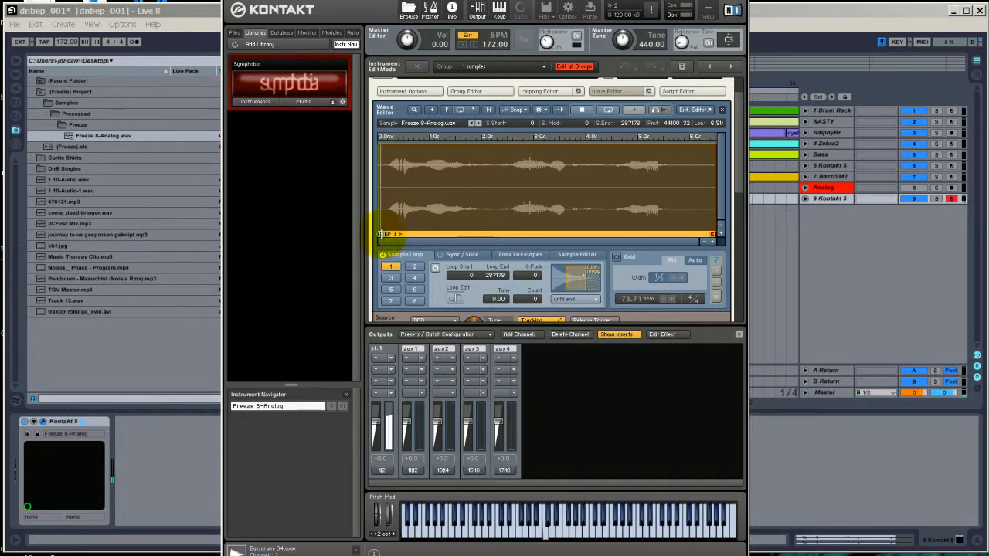
Step: Move the sample start marker to about 38789, just before the second swell of the waveform, while auditioning notes
left_click_drag(381, 234, 398, 234)
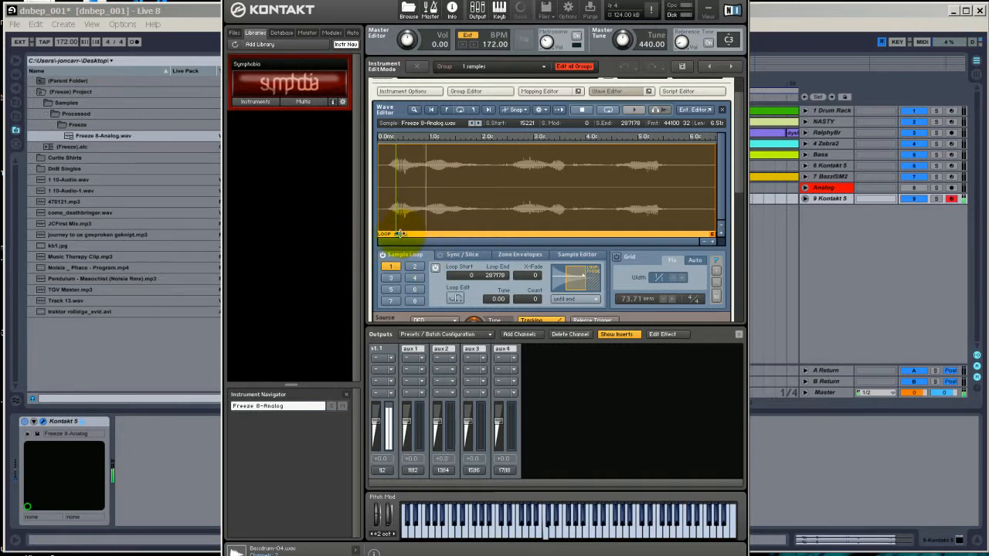
left_click_drag(398, 233, 393, 234)
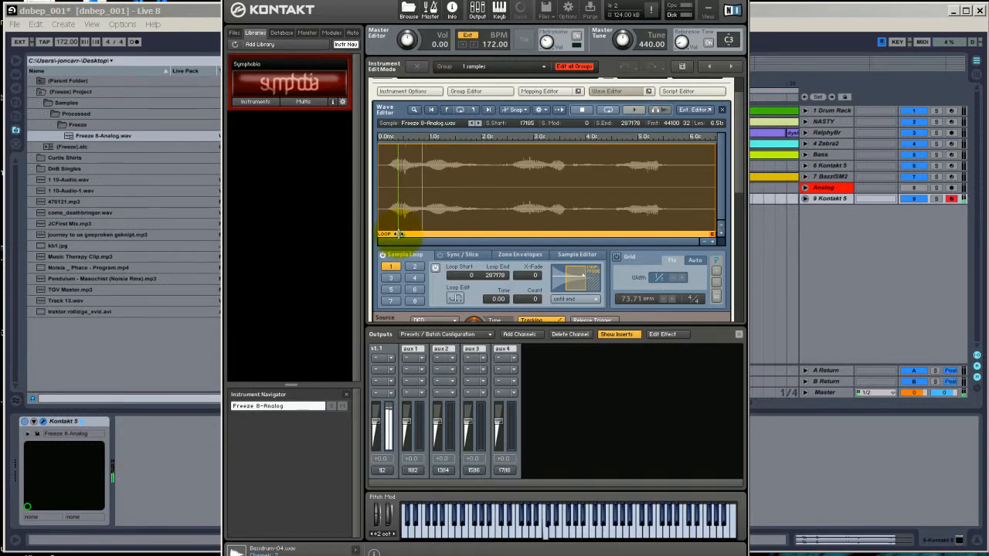
left_click_drag(400, 233, 437, 234)
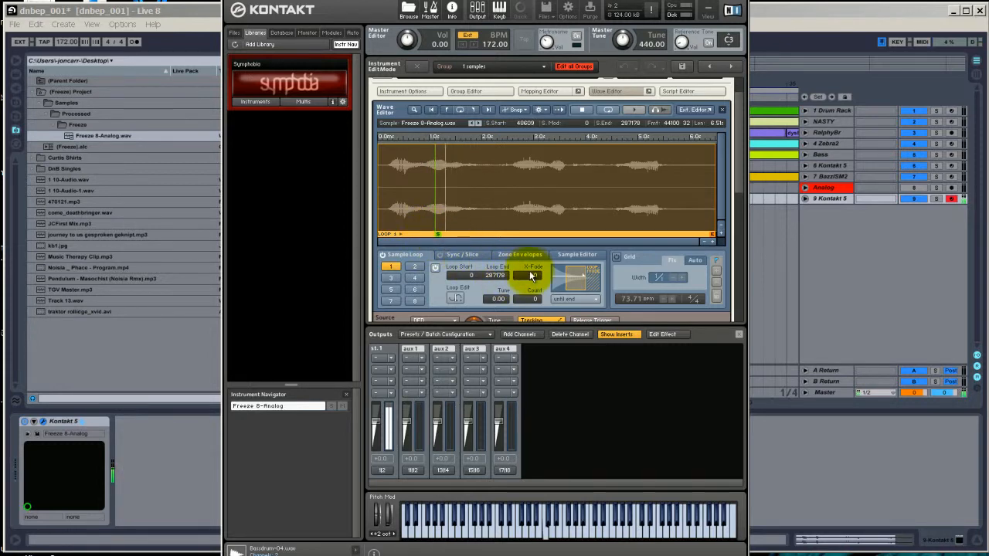
mouse_move(529, 273)
left_mouse_down()
mouse_move(530, 213)
mouse_move(519, 276)
left_mouse_up()
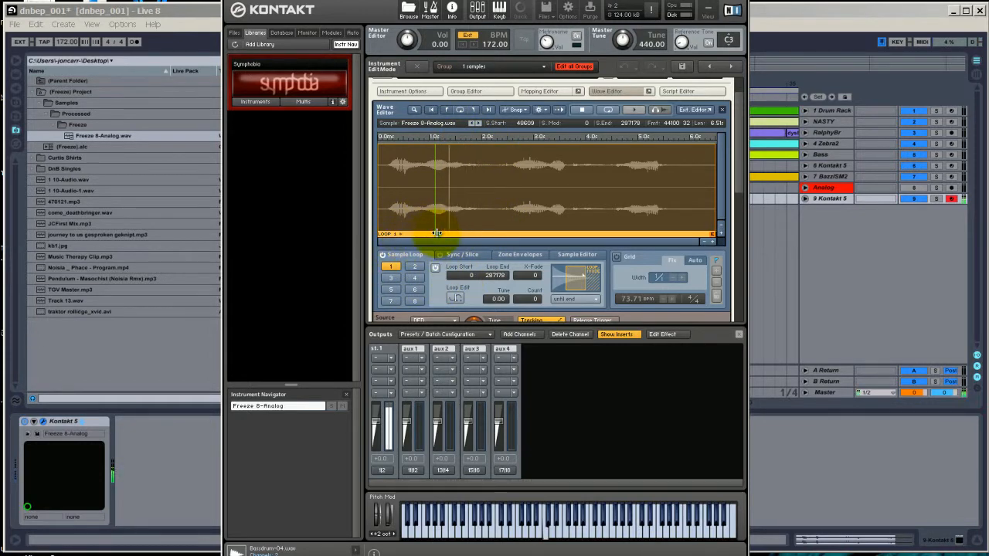
left_click_drag(437, 235, 425, 235)
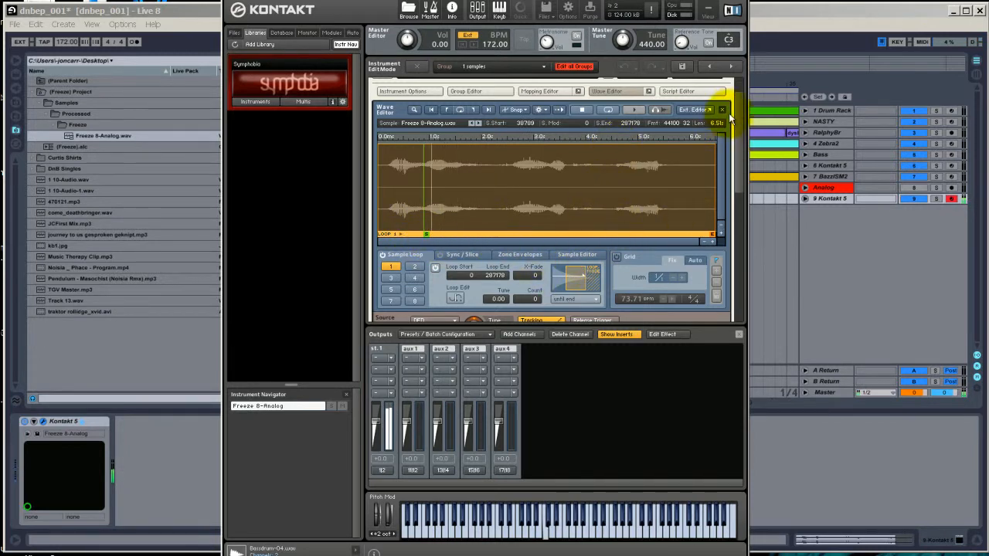
Step: Lower the Saturator's saturation to about 49.8 % while trying its enhanced mode, and return the mode to classic
left_click_drag(738, 115, 734, 184)
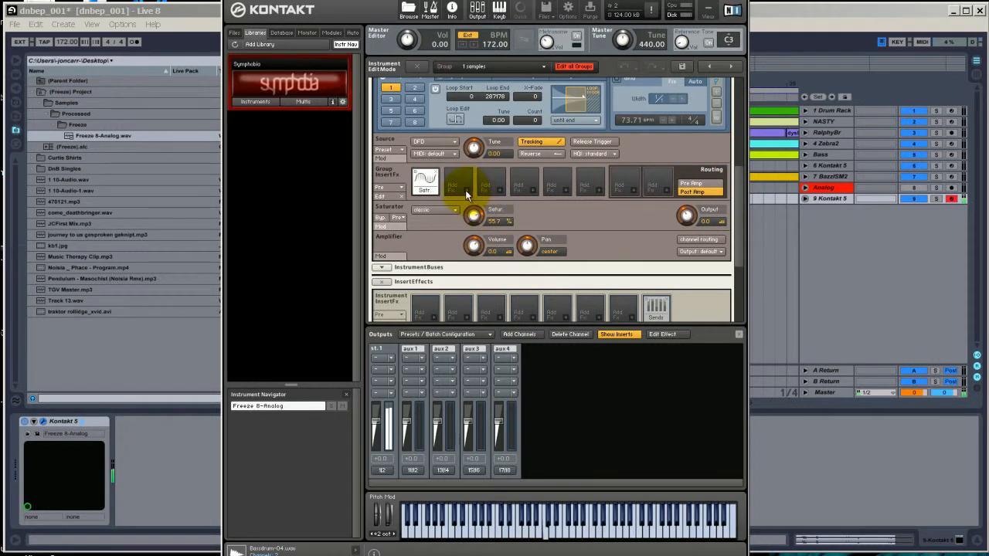
left_click(444, 209)
left_click(436, 227)
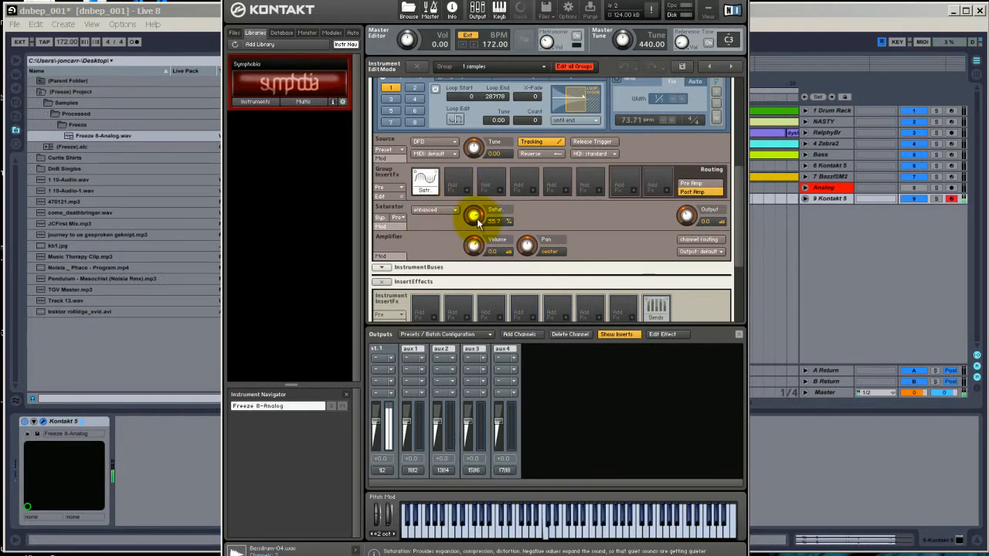
left_click_drag(473, 215, 470, 222)
left_click(452, 212)
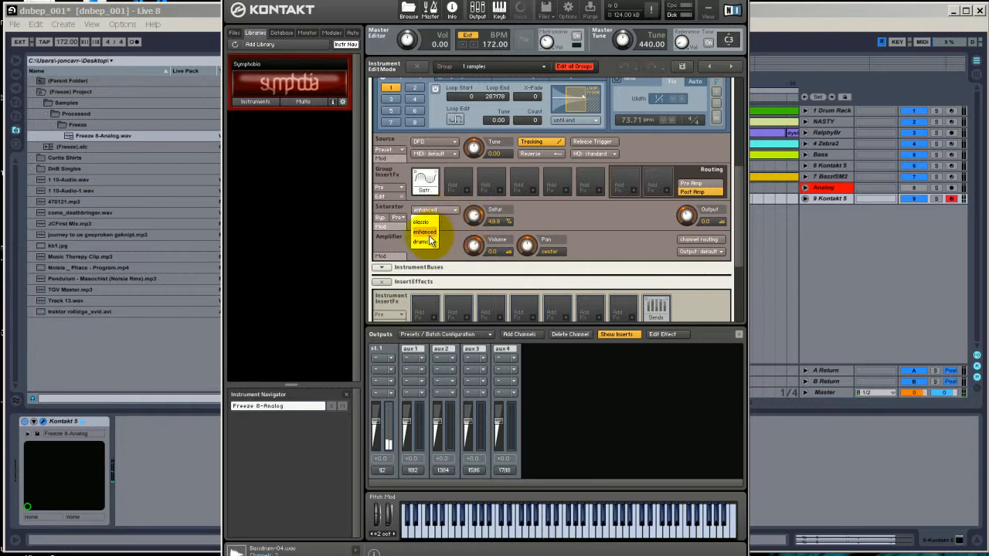
left_click(428, 222)
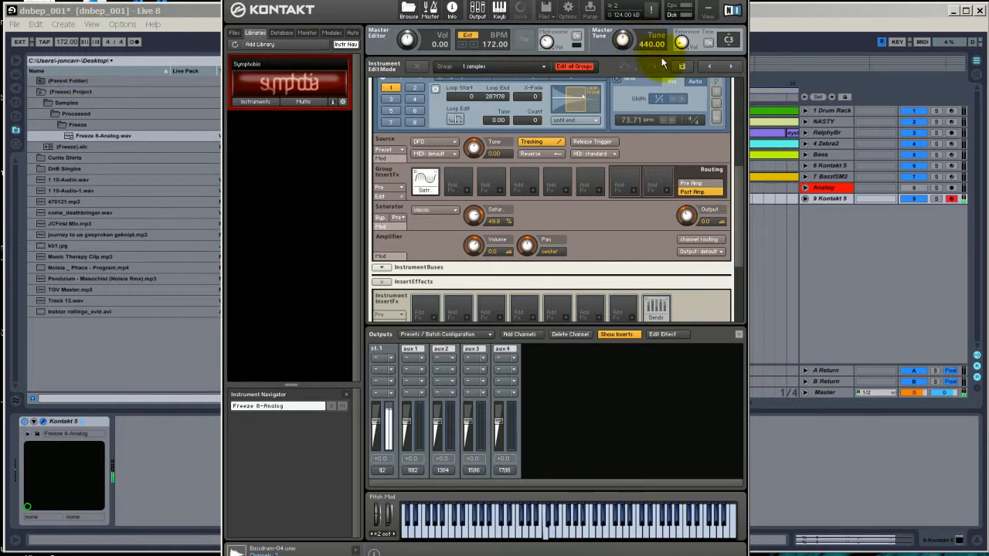
Step: Adjust the Freeze 8-Analog instrument's master volume while playing notes, and reopen the Wave Editor
scroll(737, 127, "up", 5)
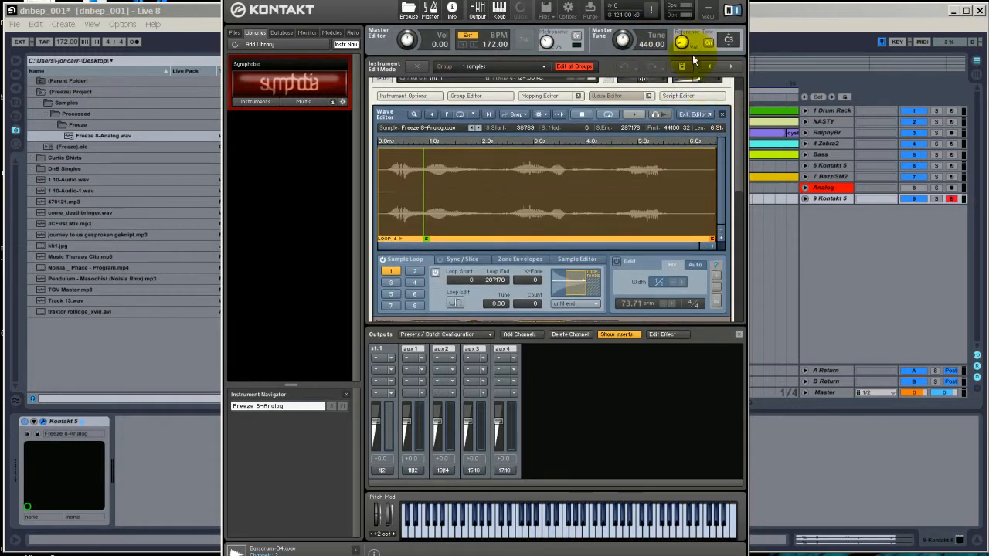
scroll(734, 151, "up", 2)
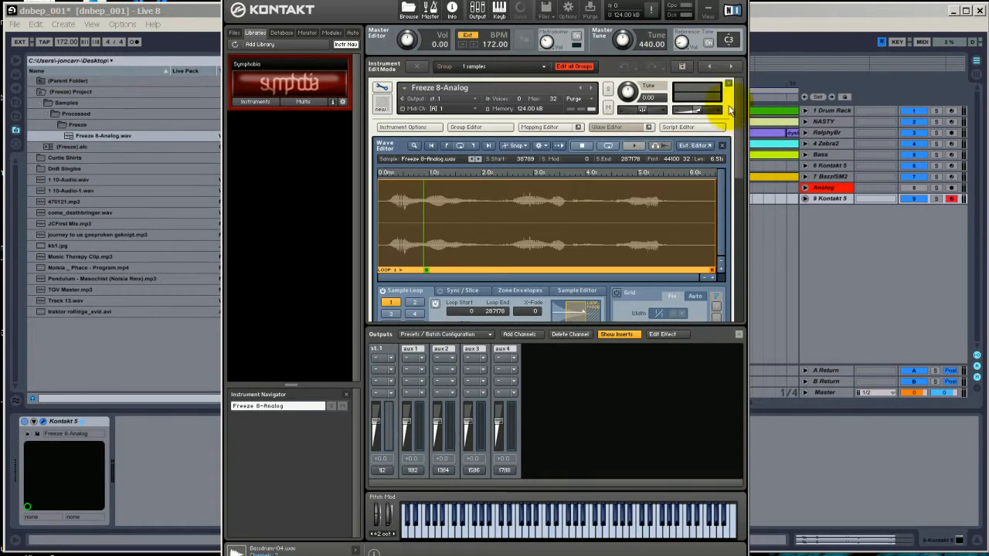
left_click(619, 127)
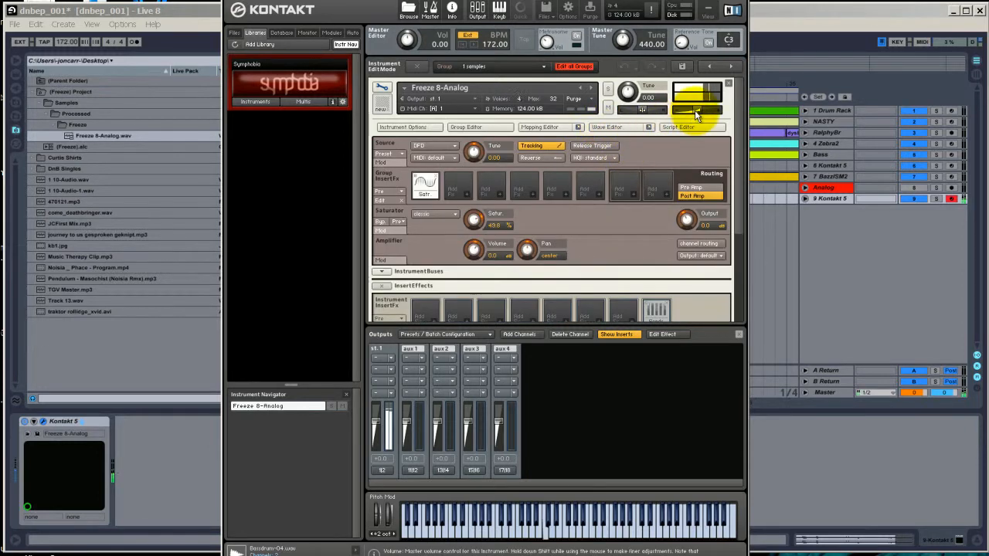
left_click_drag(698, 114, 729, 100)
left_click(618, 126)
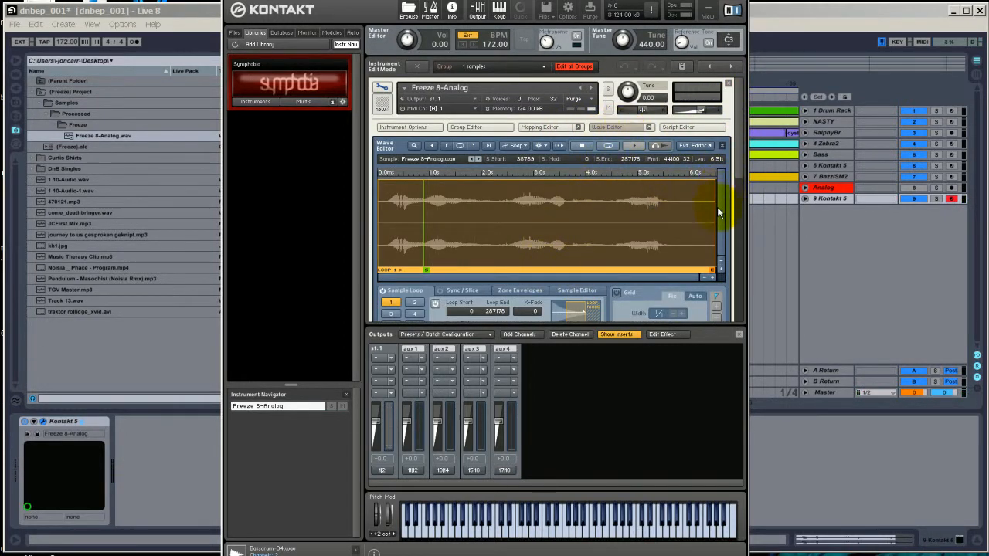
Step: Move the sample end marker to about 239551, at the end of the last swell, and enable sample loop 1
left_click(712, 272)
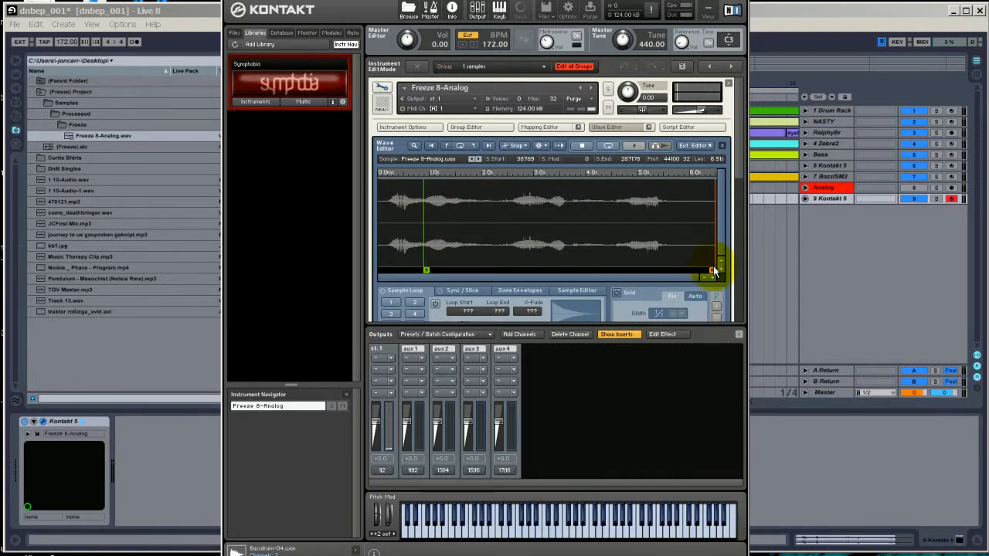
left_click_drag(711, 271, 654, 271)
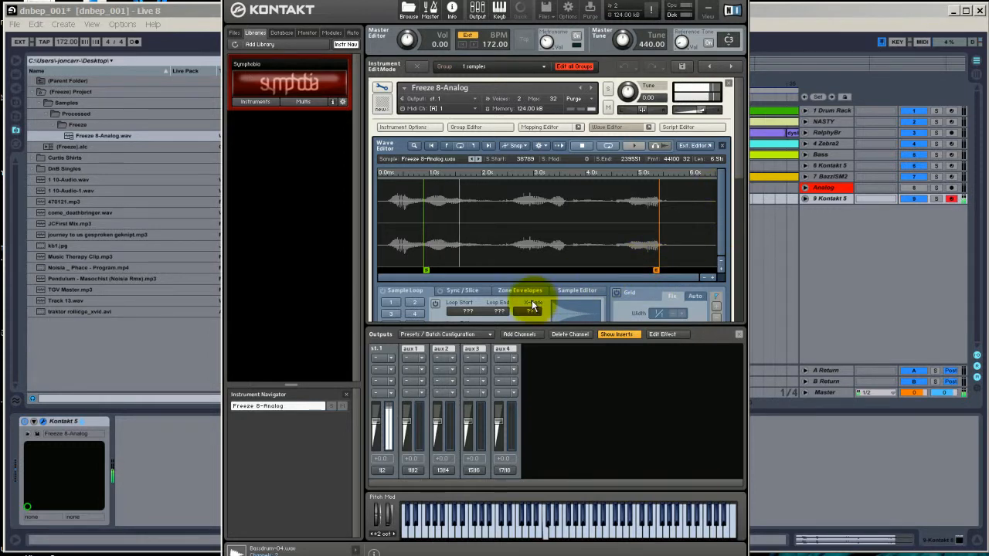
left_click(382, 290)
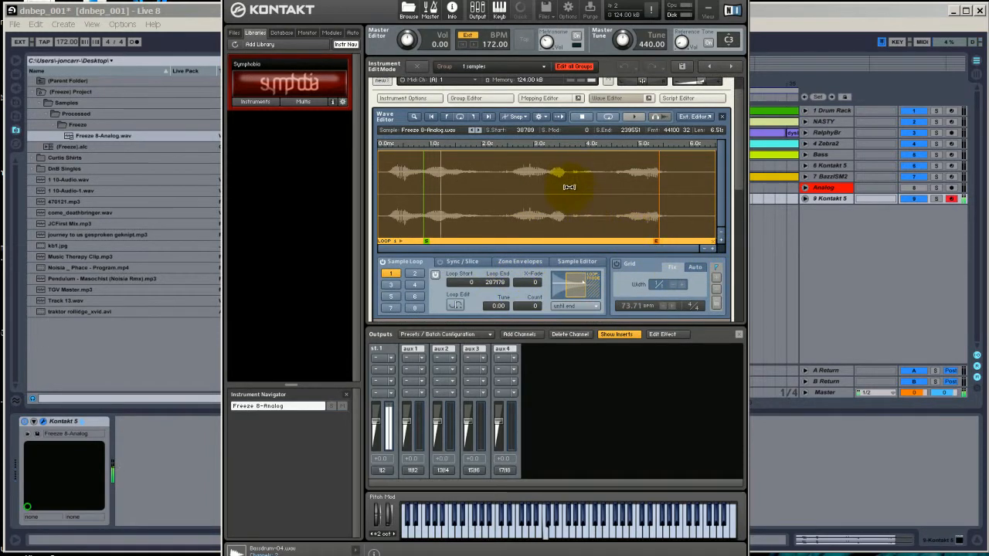
Step: Try sample start positions around 144354 and 147300, and return the start marker to about 39280
left_click_drag(426, 240, 550, 245)
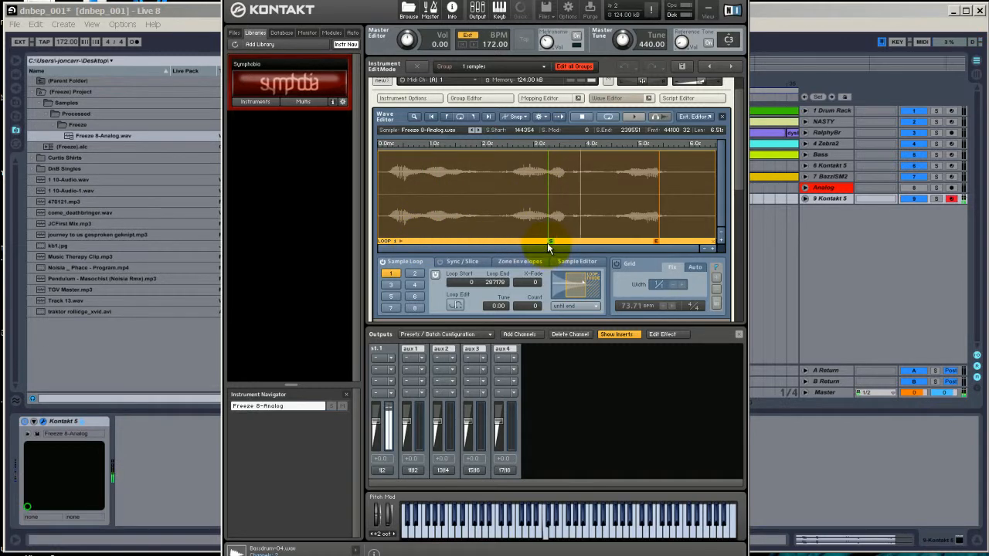
left_click_drag(550, 239, 554, 240)
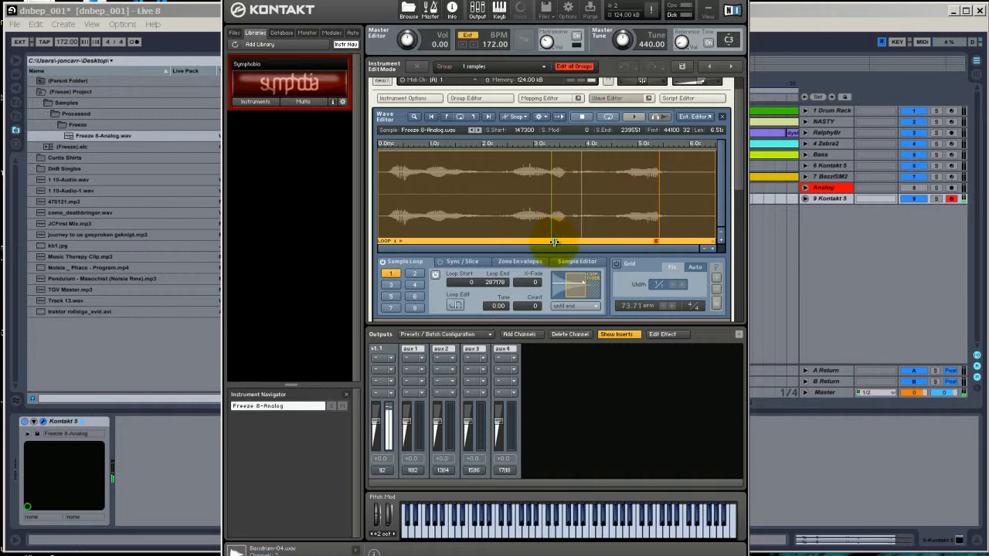
left_click_drag(554, 242, 427, 242)
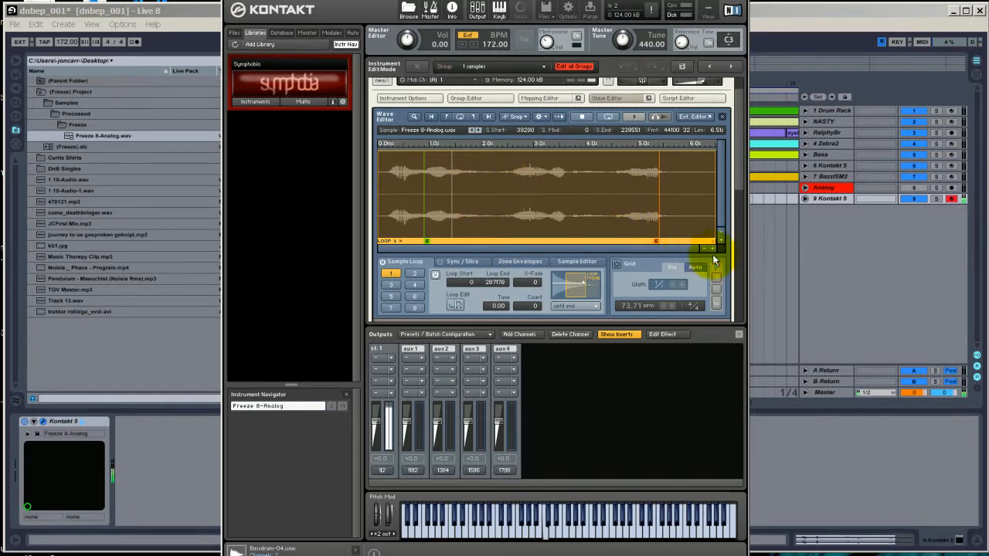
Step: Trim sample loop 1 to run from about 38789 to 239551 and set its loop mode to until release
left_click_drag(715, 226, 660, 231)
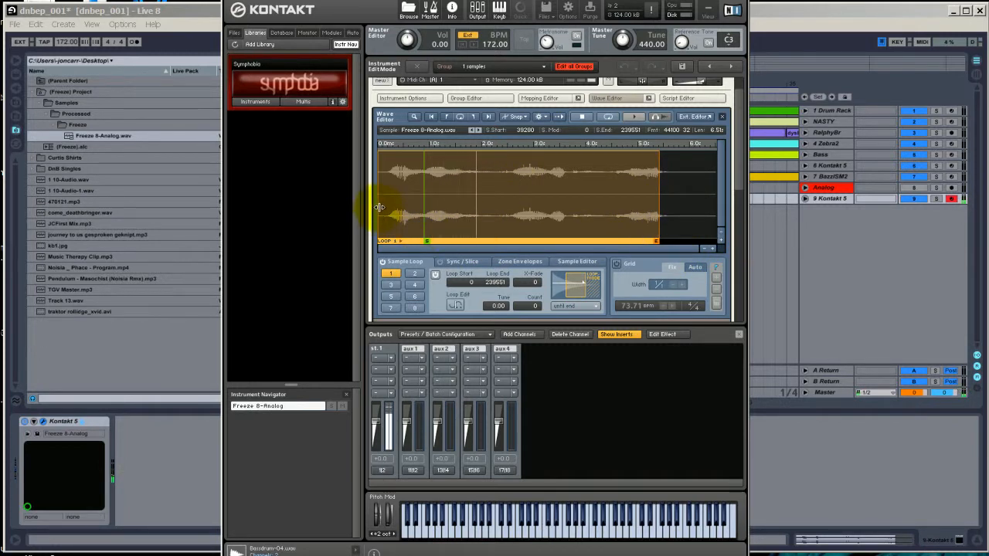
left_click_drag(378, 207, 424, 212)
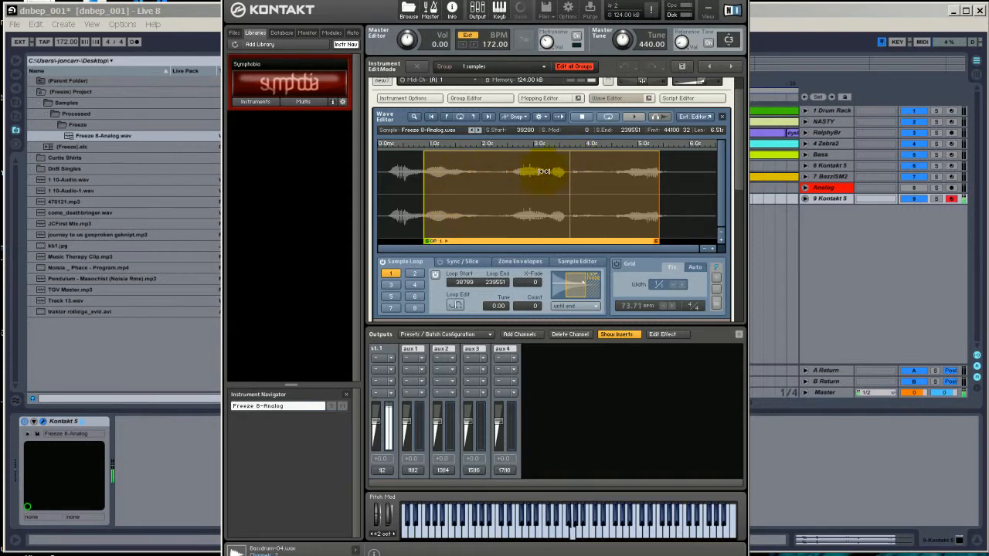
scroll(724, 243, "down", 1)
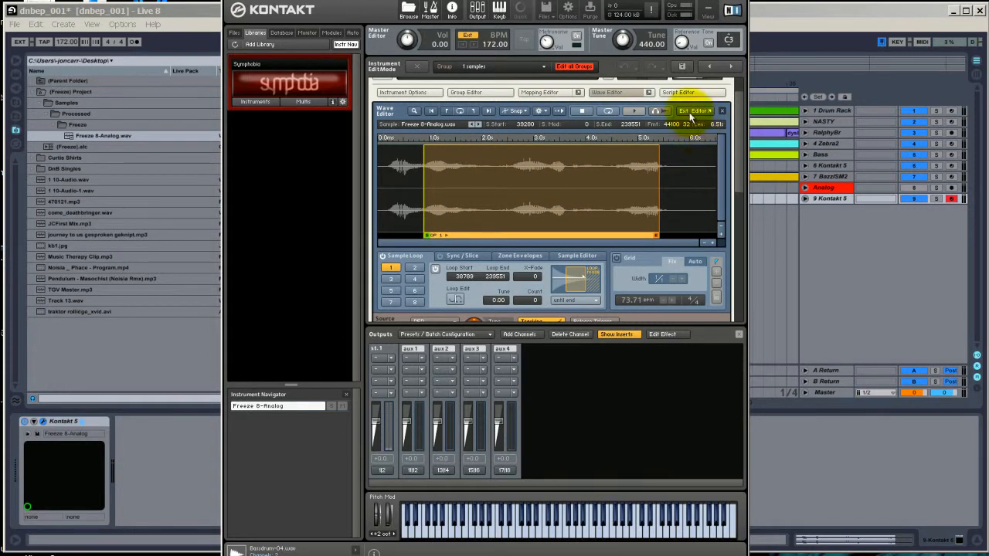
left_click(597, 93)
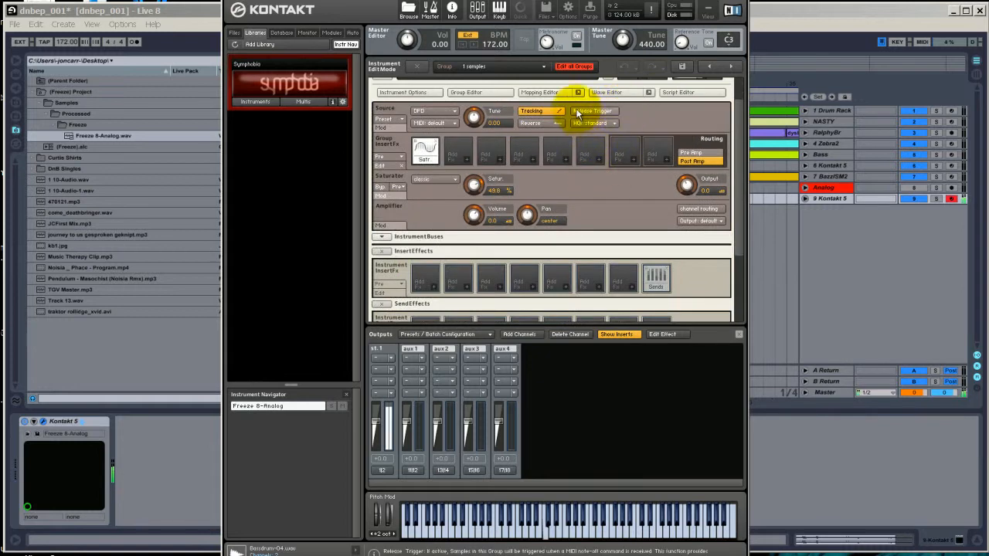
left_click(622, 93)
left_click(574, 300)
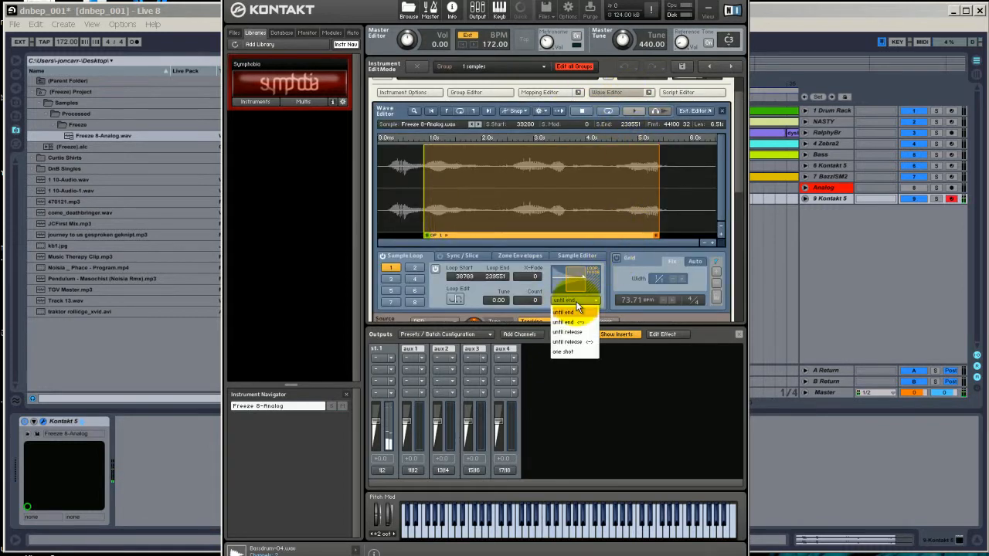
left_click(579, 342)
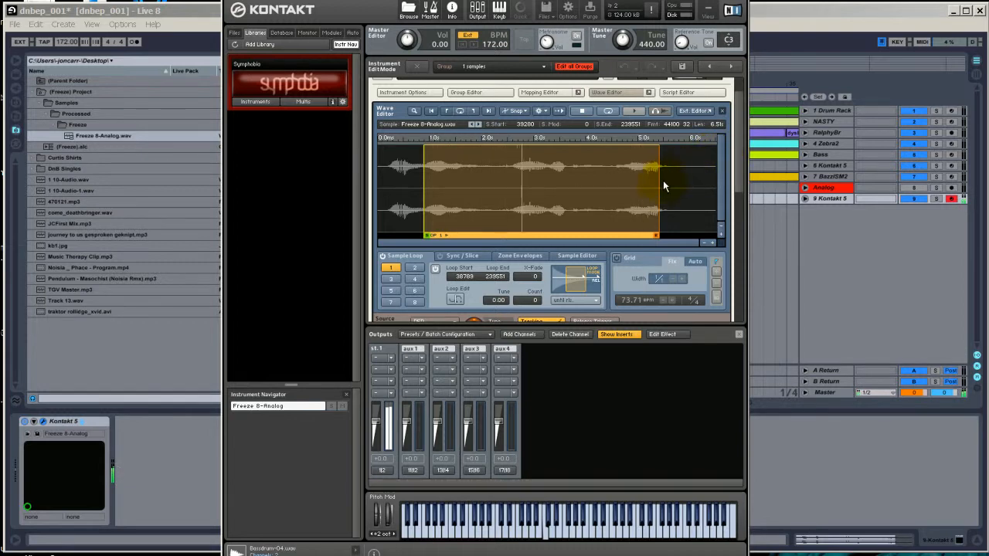
Step: Extend the sample end and loop 1 end to about 246916, set the loop crossfade to 3500, and close the Wave Editor
left_click_drag(661, 190, 665, 194)
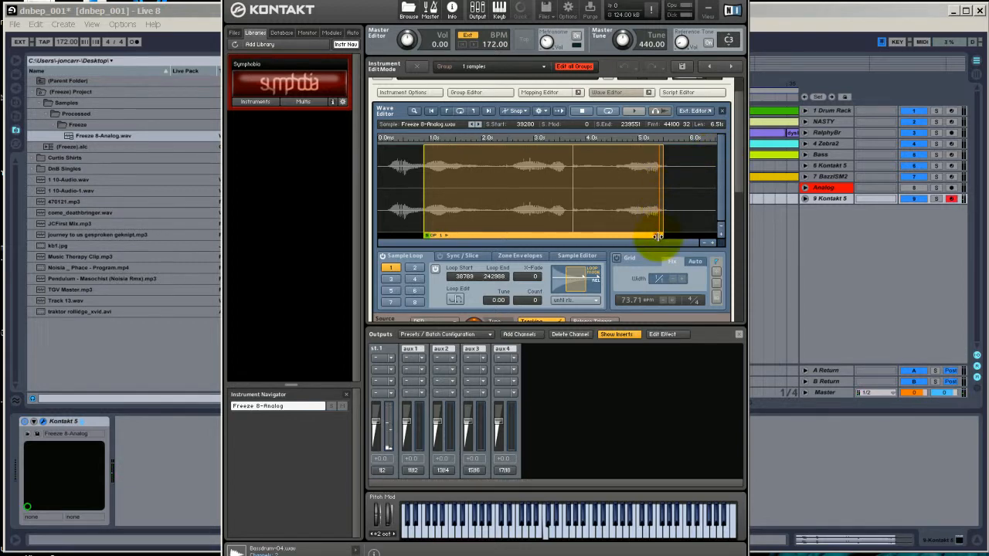
left_click_drag(659, 237, 663, 240)
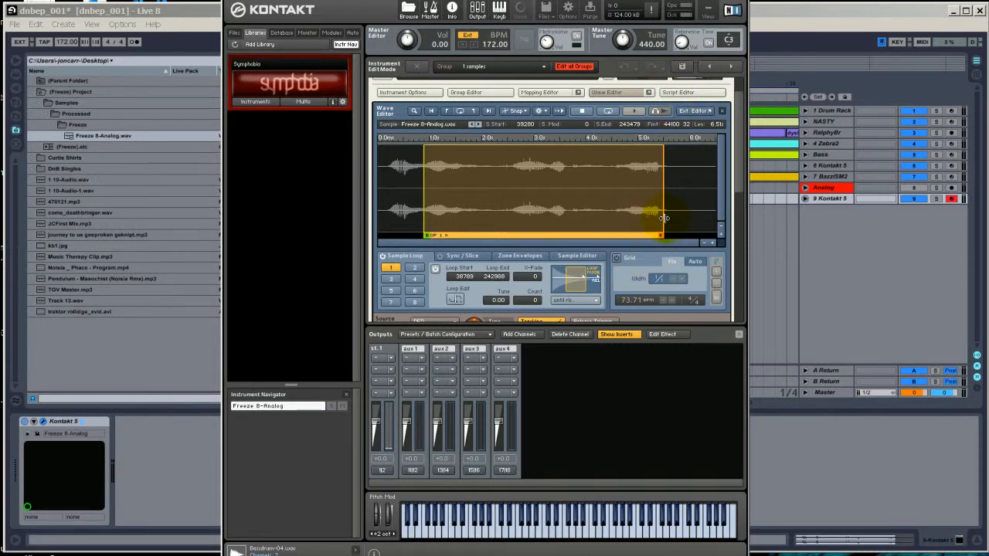
left_click_drag(664, 218, 668, 238)
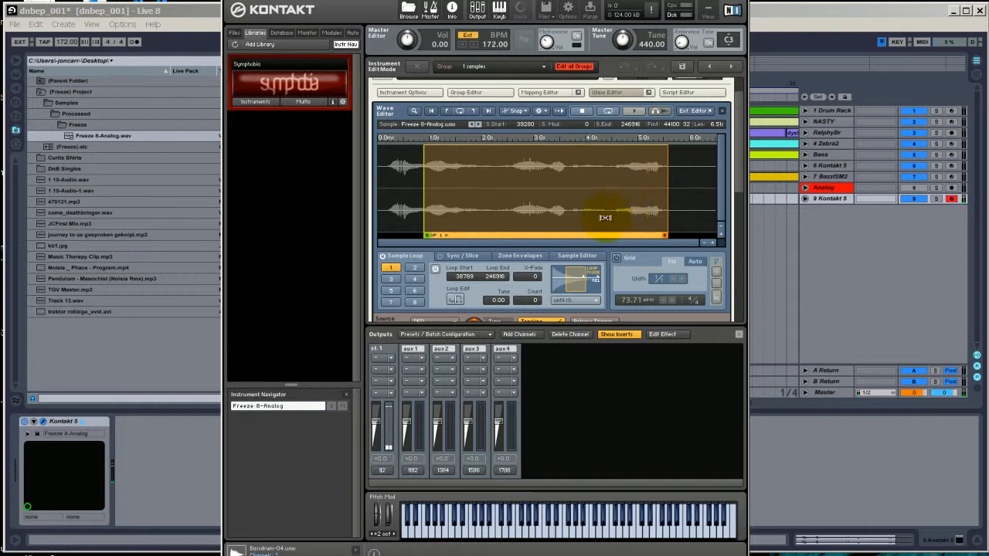
left_click_drag(522, 275, 519, 212)
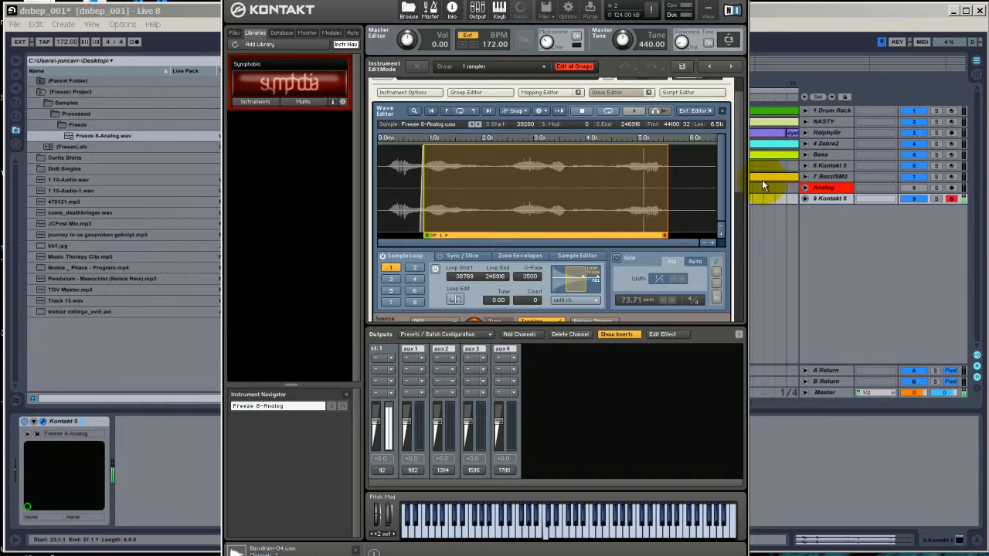
left_click(628, 93)
Step: Add a 1-band EQ to the second group insert slot and try a boost of about 6.3 dB at 99.6 Hz
scroll(735, 146, "down", 5)
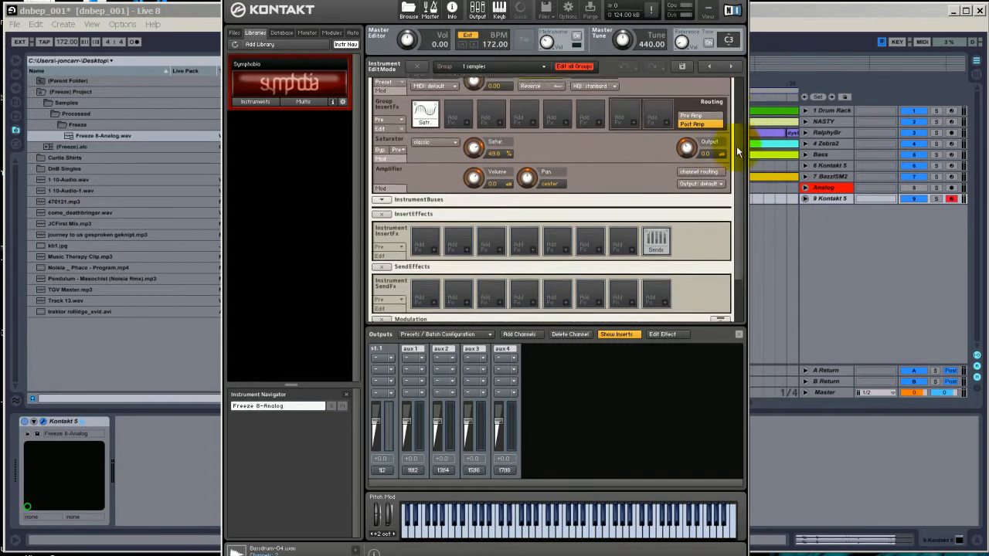
left_click(466, 123)
mouse_move(476, 159)
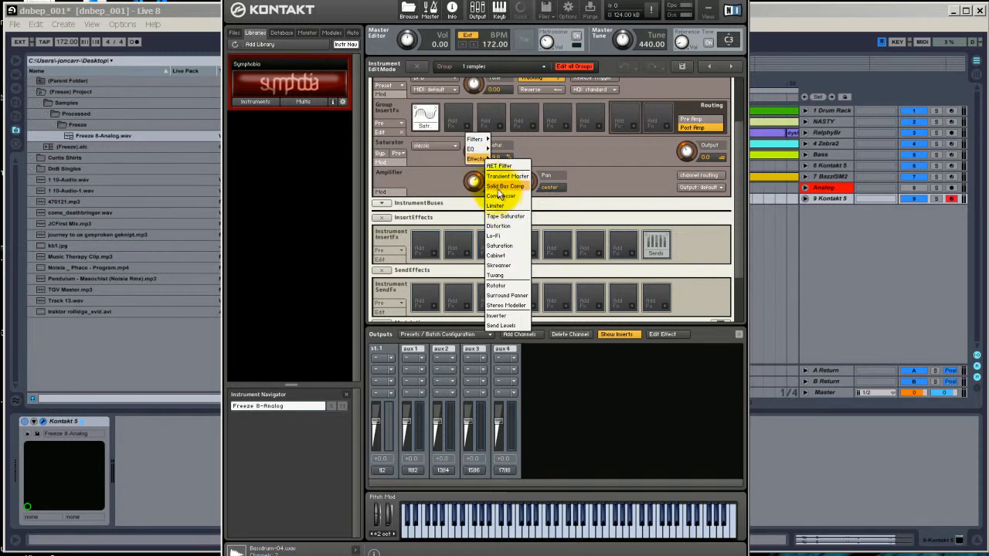
mouse_move(474, 140)
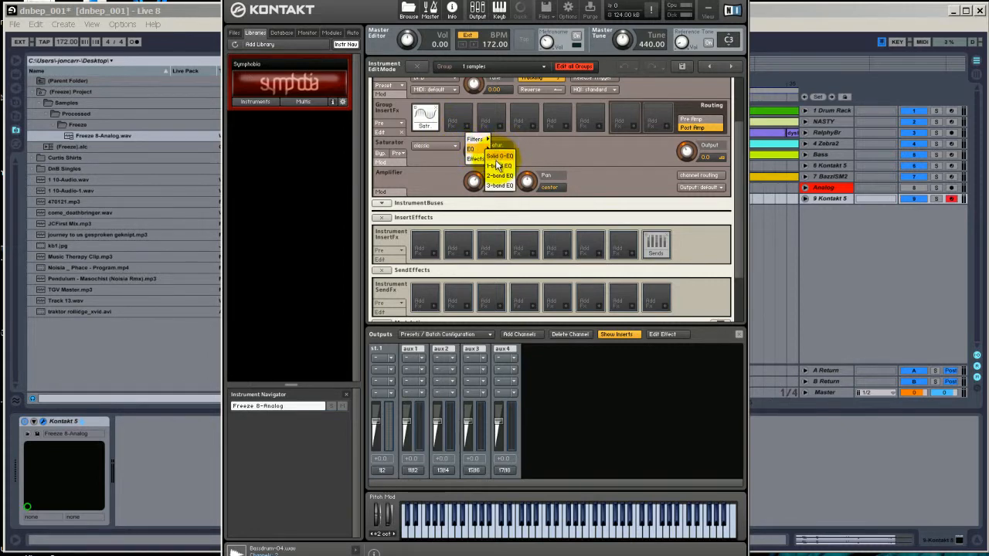
left_click(497, 173)
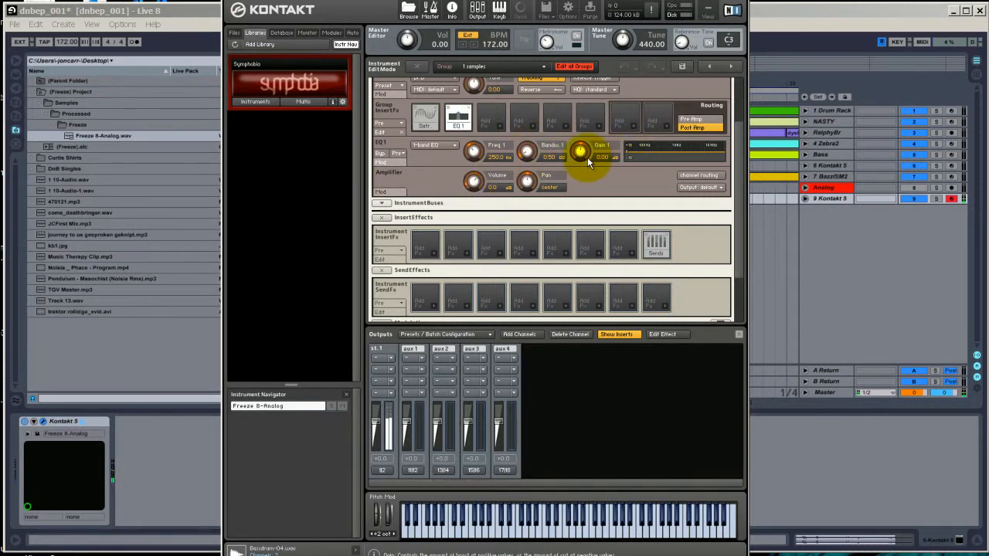
left_click_drag(584, 153, 581, 135)
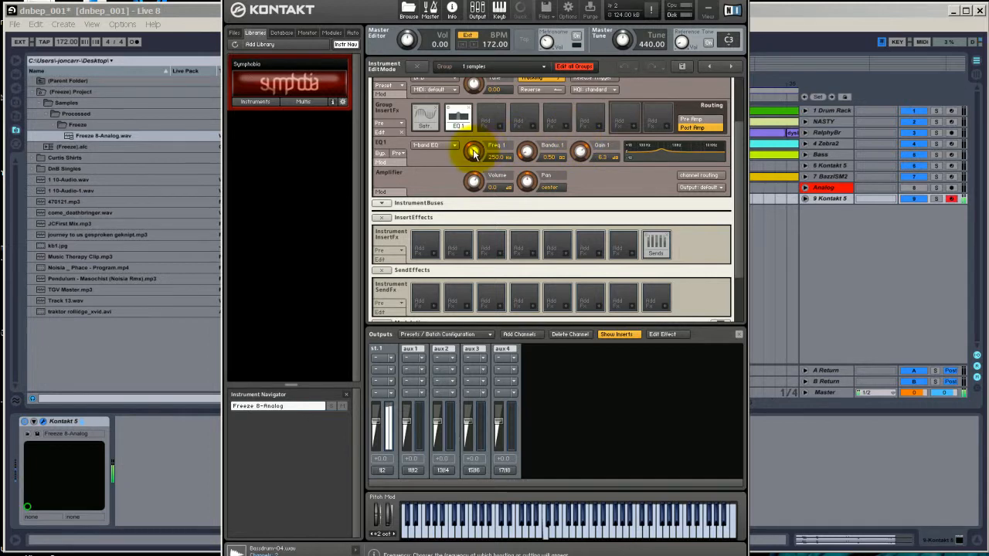
mouse_move(470, 151)
left_mouse_down()
mouse_move(470, 177)
mouse_move(456, 120)
mouse_move(468, 151)
left_mouse_up()
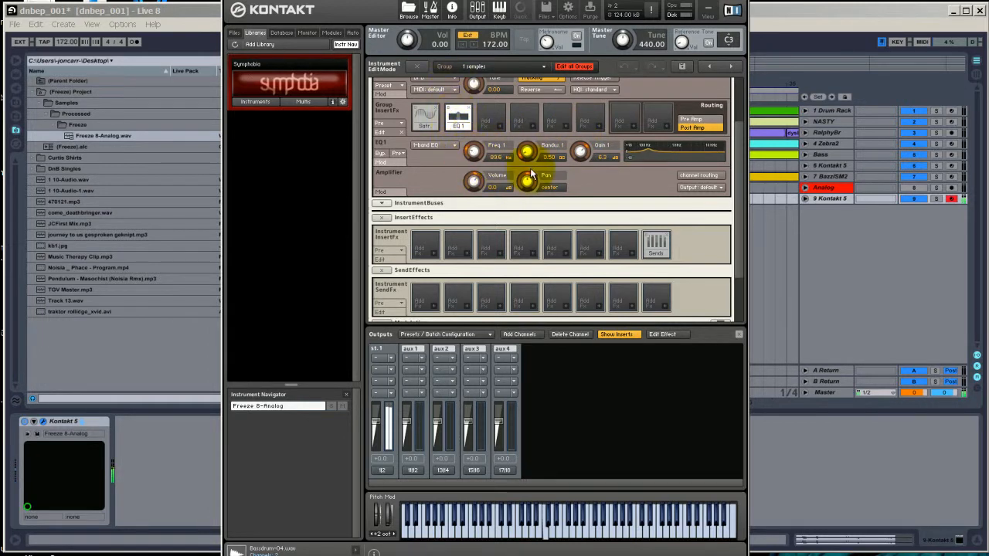
Step: Turn the 1-band EQ into a low-end cut of about -12.8 dB with 0.33 octave bandwidth and a frequency below 50 Hz
left_click_drag(587, 155, 579, 205)
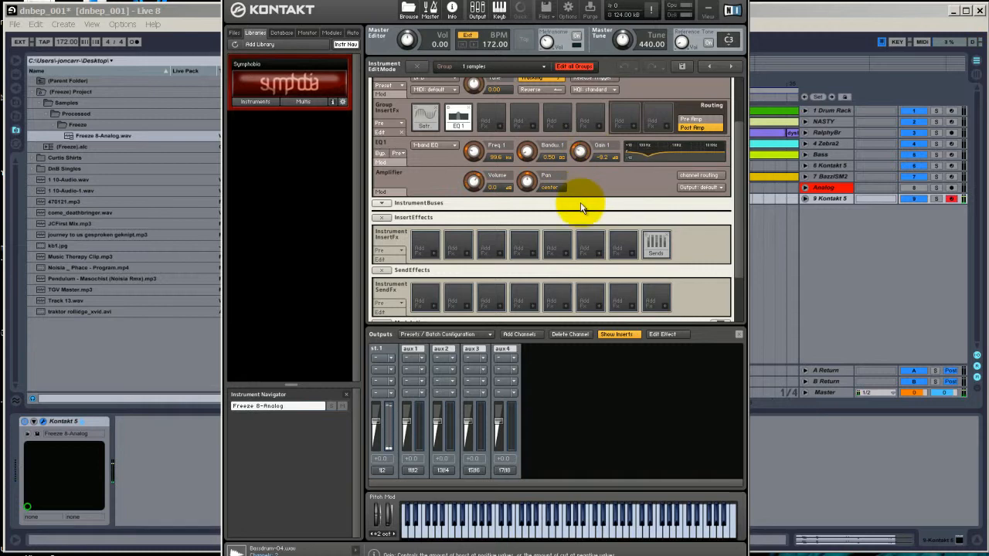
mouse_move(477, 155)
left_mouse_down()
mouse_move(464, 148)
mouse_move(449, 86)
mouse_move(463, 150)
mouse_move(481, 172)
left_mouse_up()
left_click_drag(572, 163, 581, 165)
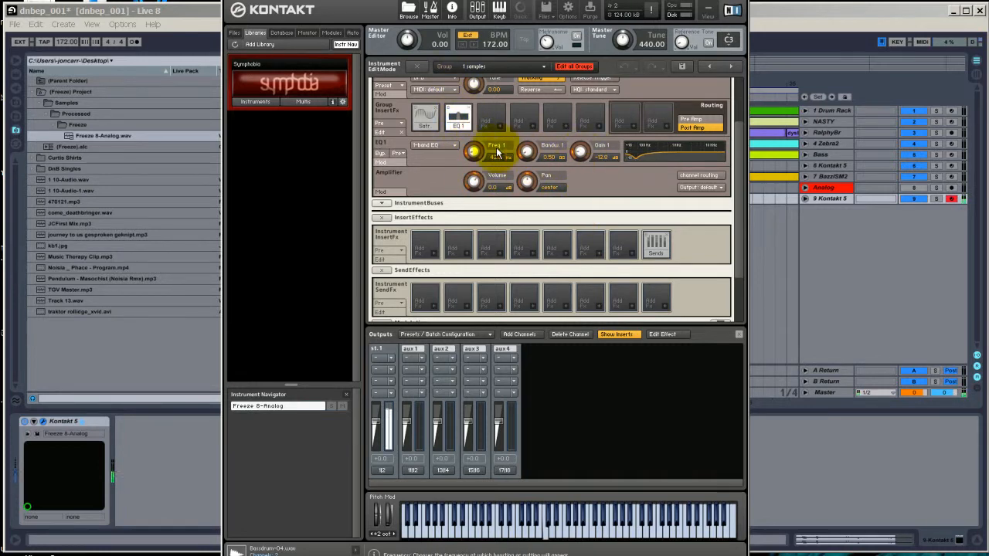
mouse_move(474, 150)
left_mouse_down()
mouse_move(442, 69)
mouse_move(463, 149)
left_mouse_up()
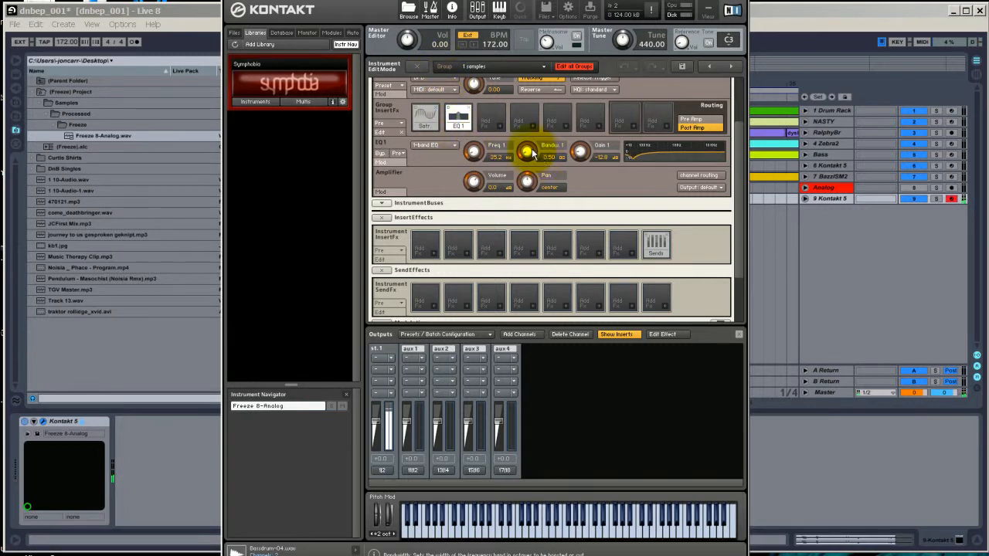
left_click_drag(530, 150, 523, 177)
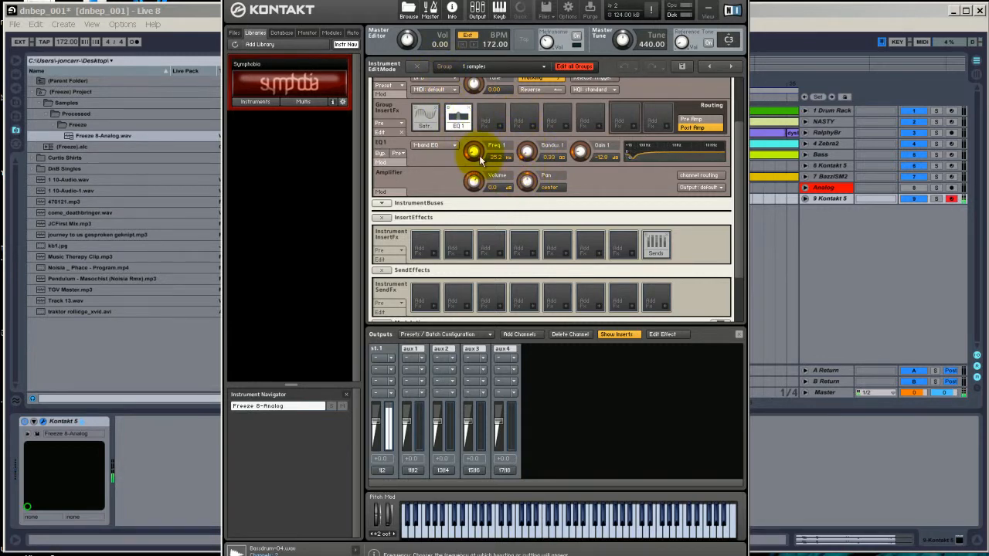
left_click_drag(471, 155, 471, 126)
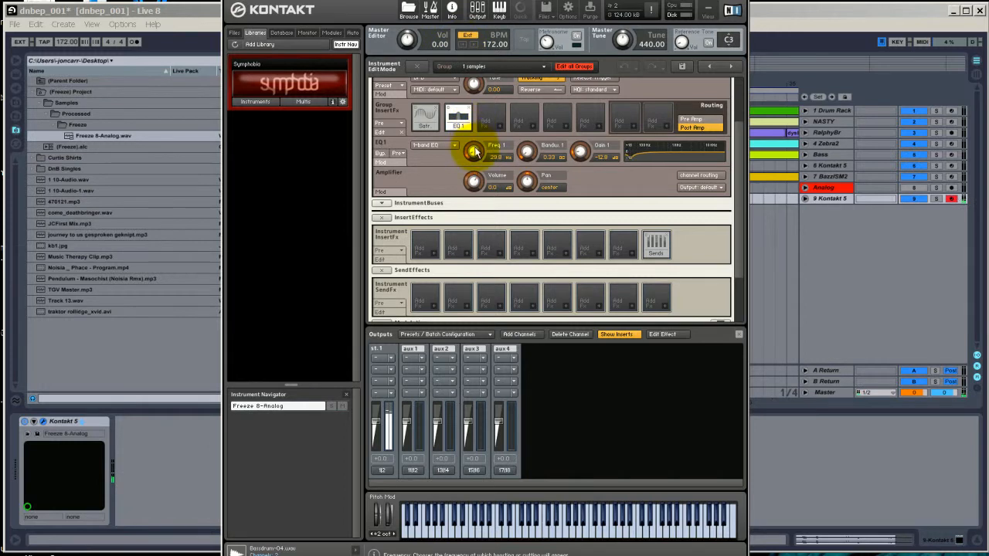
Step: Modulate the 1-band EQ's frequency with a triangle LFO at intensity 800 and set the EQ frequency to 297.1 Hz
right_click(475, 152)
mouse_move(490, 164)
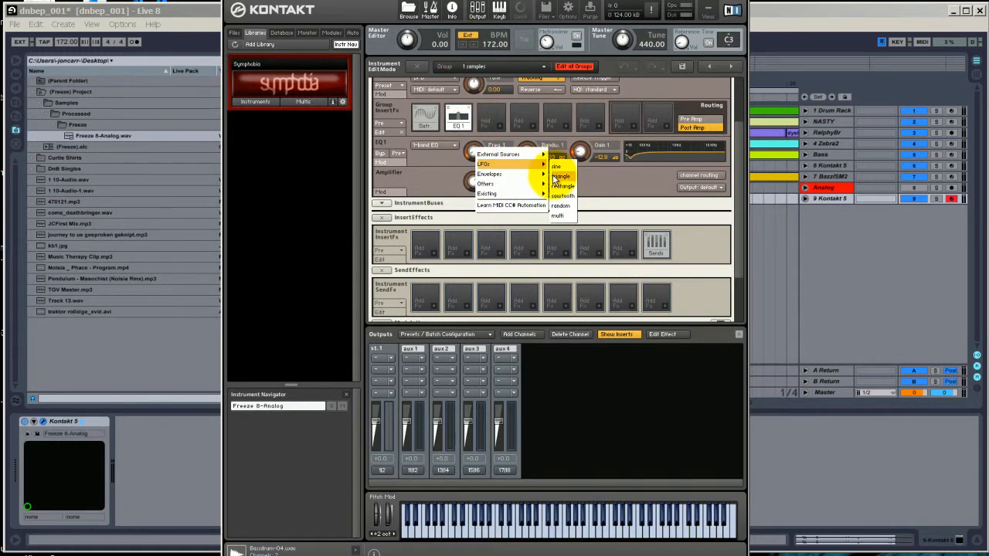
left_click(557, 177)
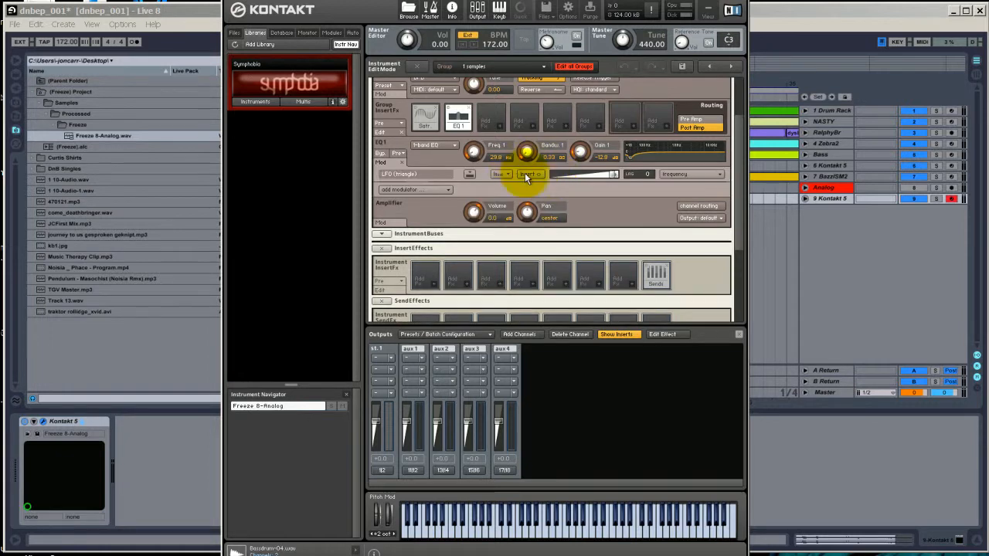
left_click_drag(616, 174, 641, 154)
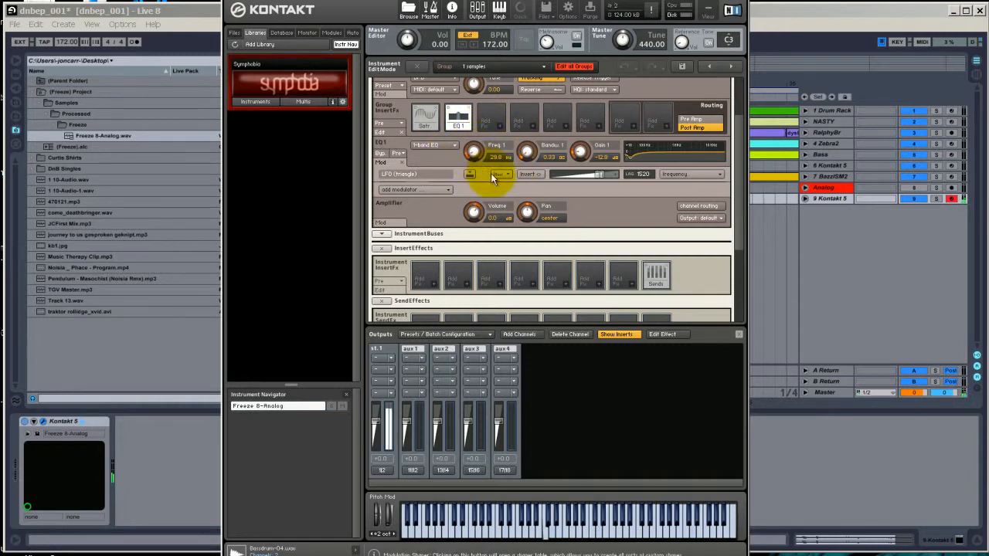
left_click_drag(635, 177, 641, 180)
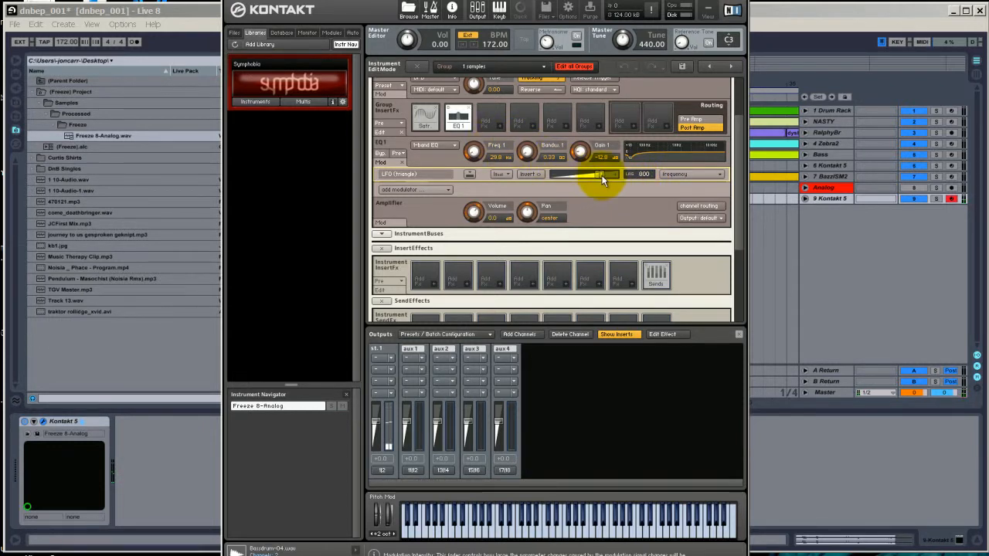
left_click_drag(599, 177, 607, 180)
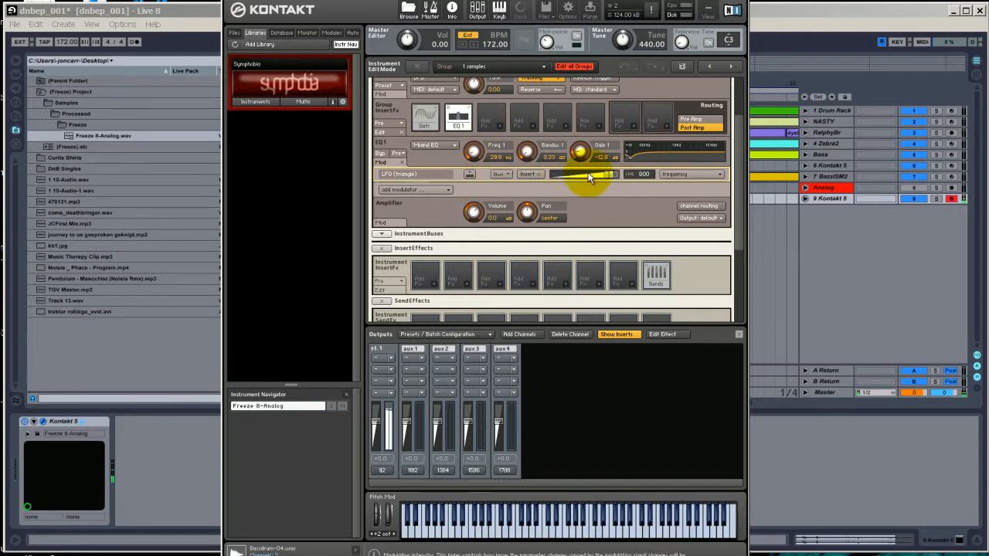
mouse_move(473, 153)
left_mouse_down()
mouse_move(471, 122)
mouse_move(475, 145)
left_mouse_up()
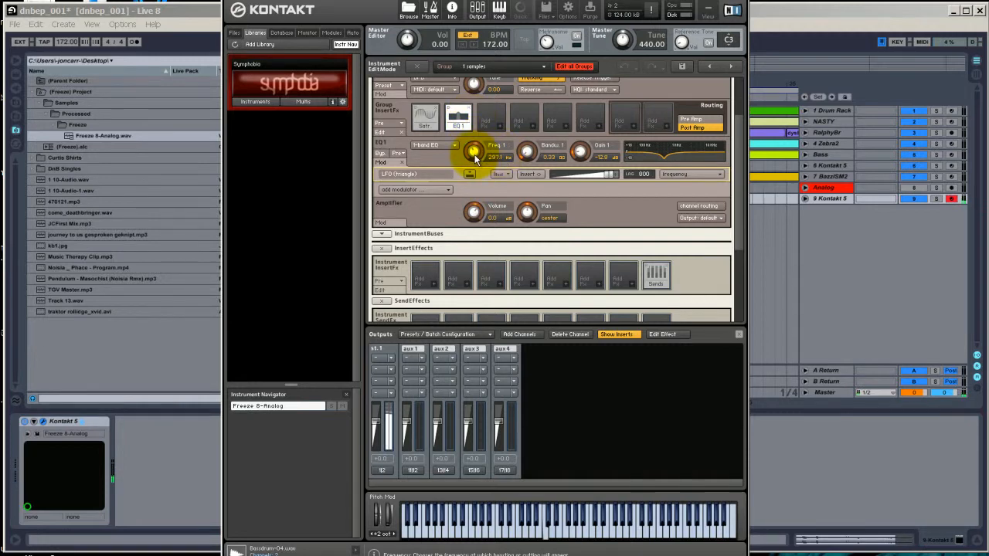
Step: Sync the EQ frequency LFO to half notes with a rate of 3.0 and set its phase to 97
scroll(691, 147, "down", 1)
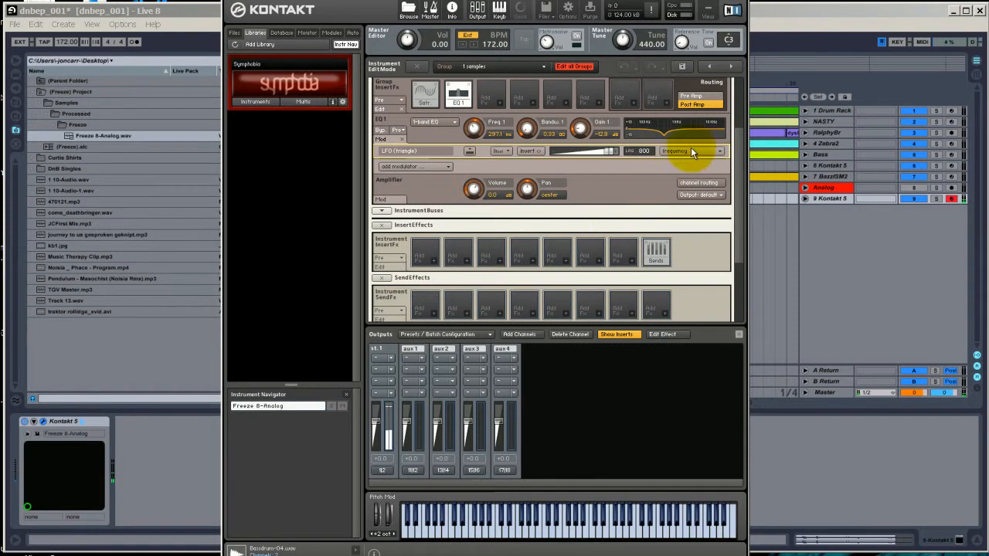
left_click_drag(738, 152, 718, 247)
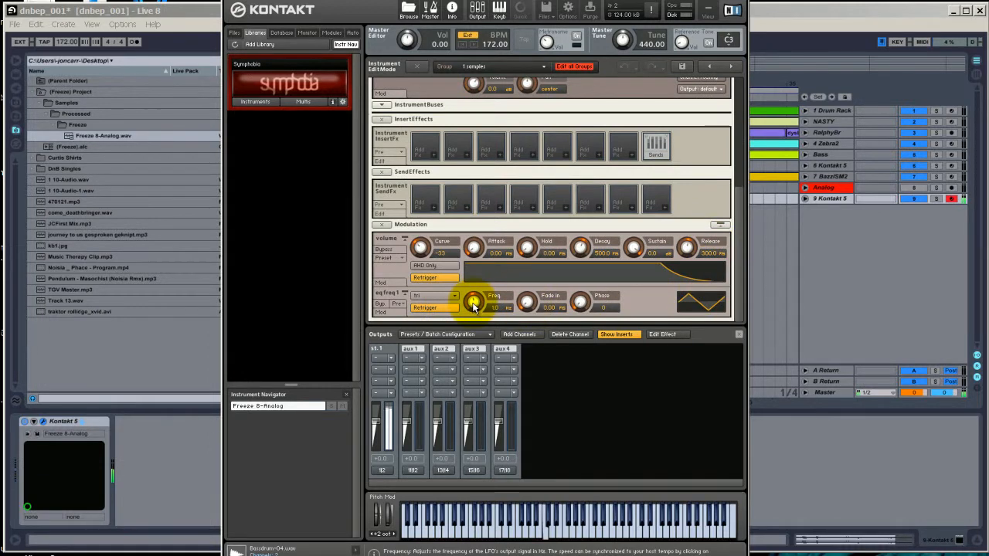
left_click(508, 308)
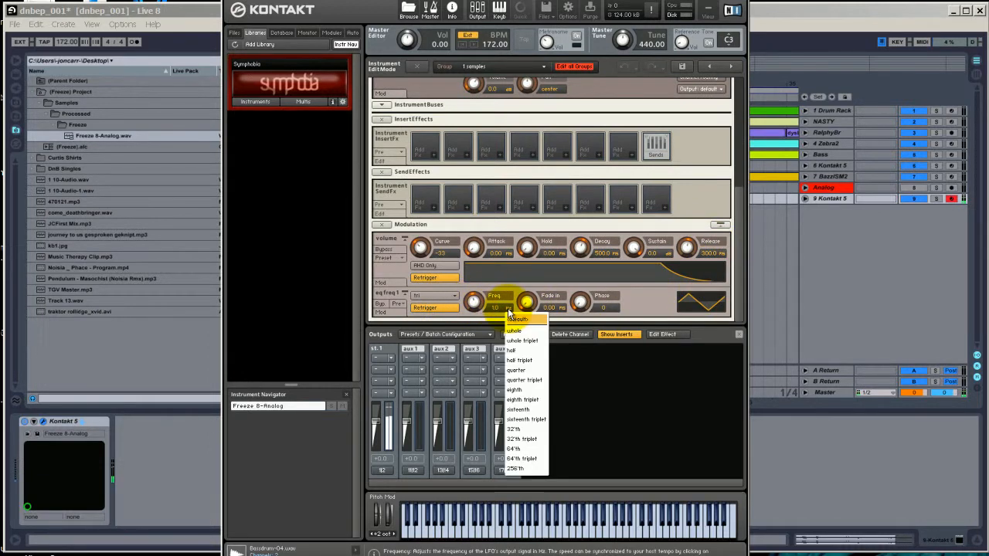
left_click(514, 351)
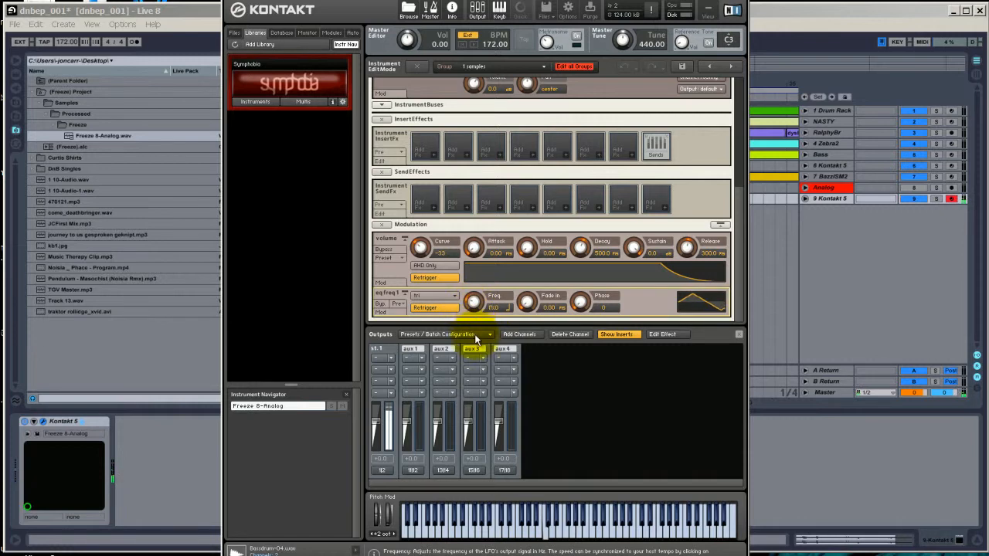
left_click_drag(581, 300, 570, 272)
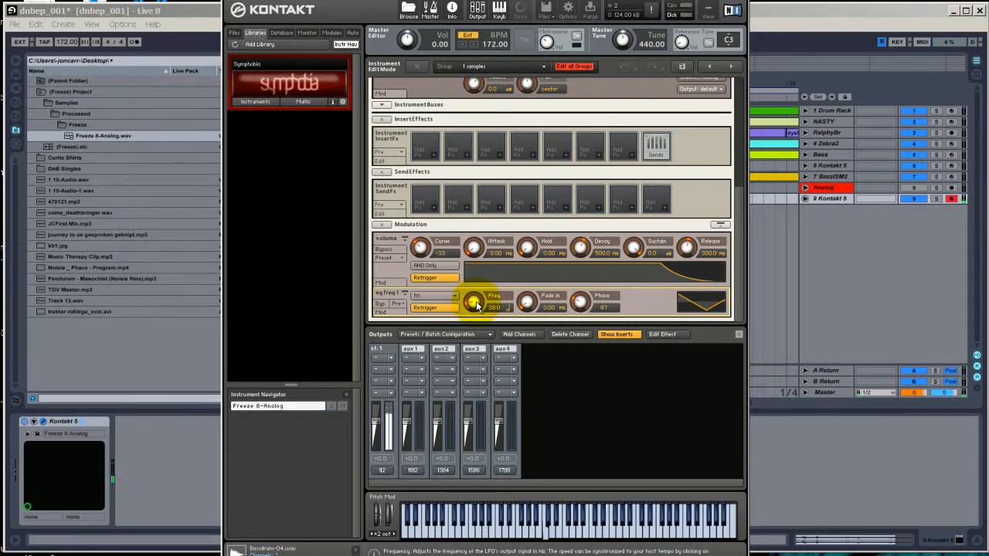
left_click_drag(476, 301, 466, 263)
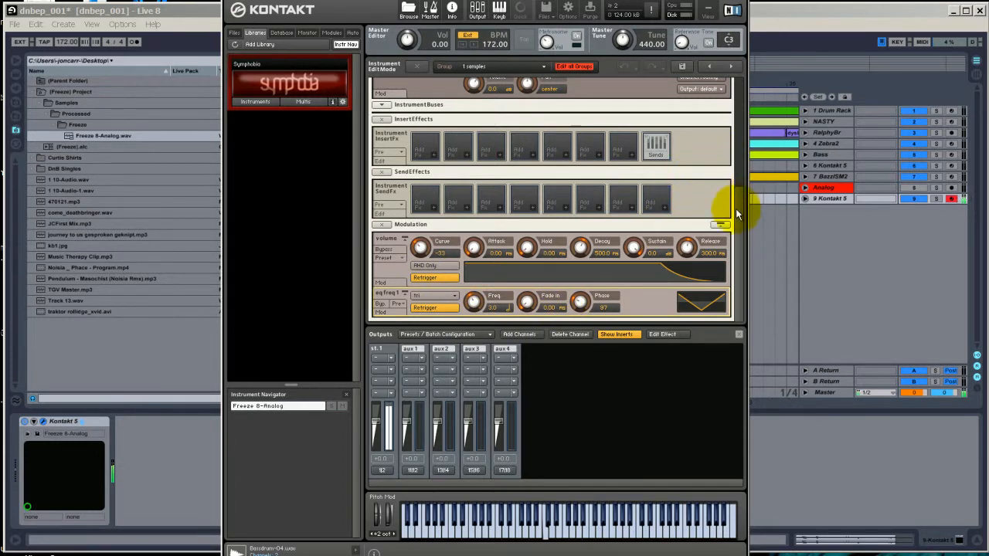
left_click_drag(738, 214, 737, 109)
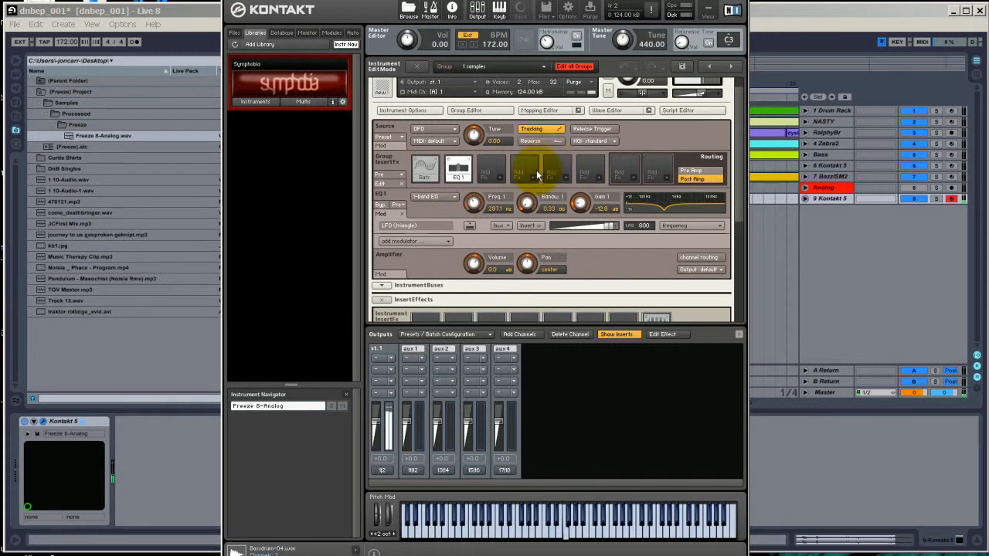
scroll(532, 193, "down", 1)
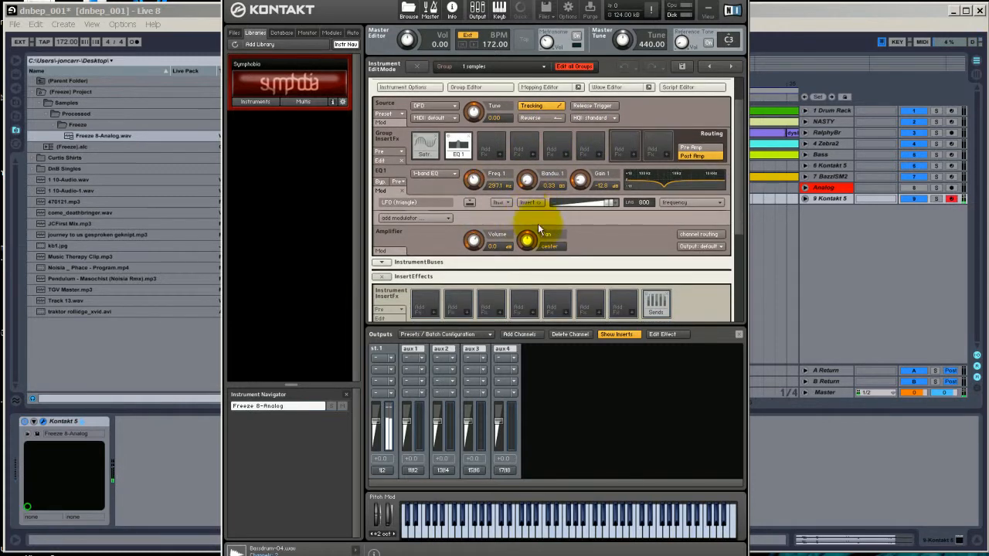
scroll(532, 223, "up", 1)
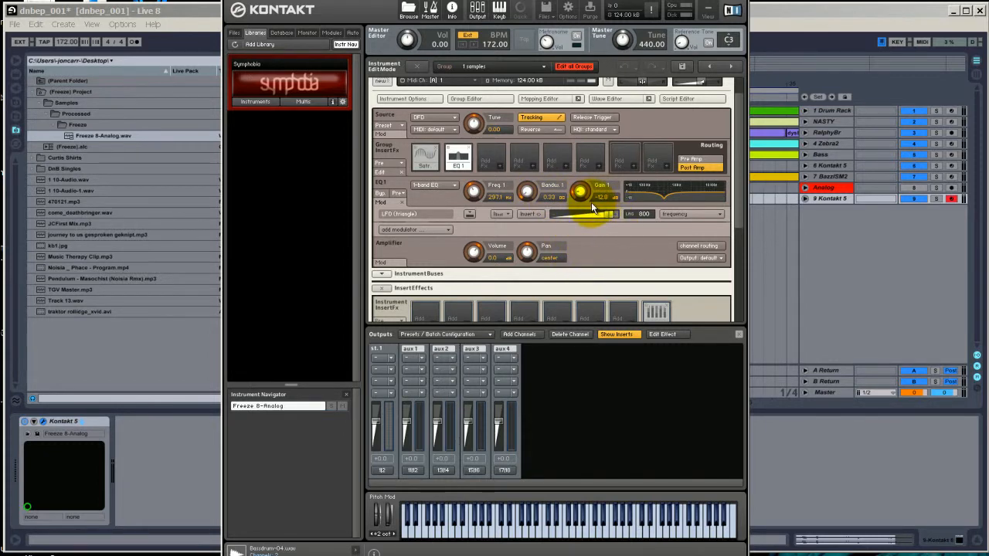
scroll(595, 224, "up", 2)
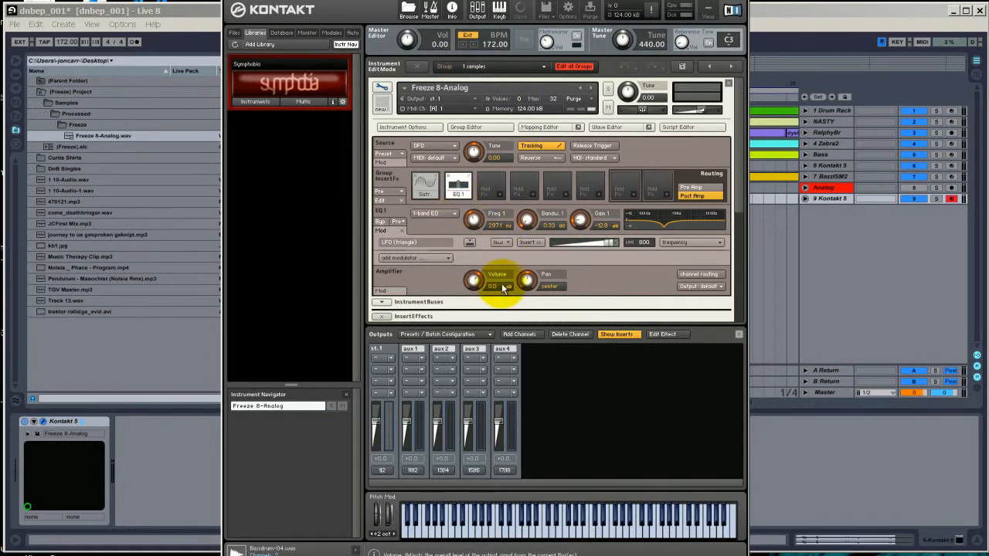
scroll(519, 264, "down", 5)
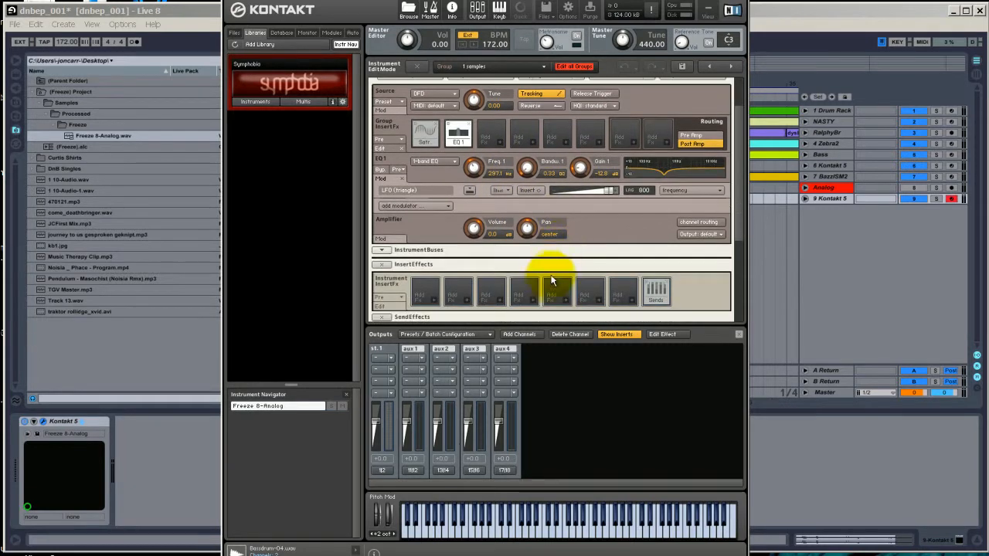
left_click(500, 130)
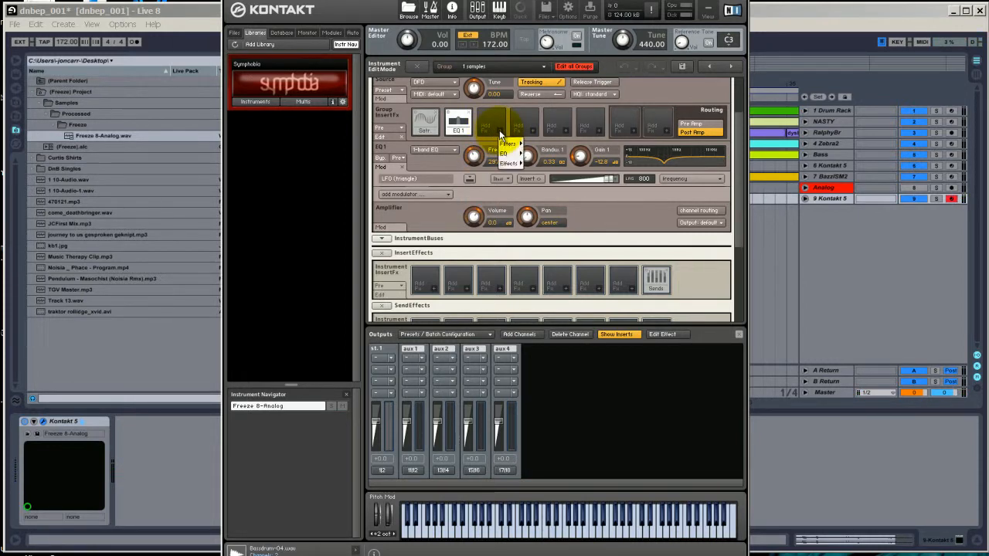
mouse_move(508, 155)
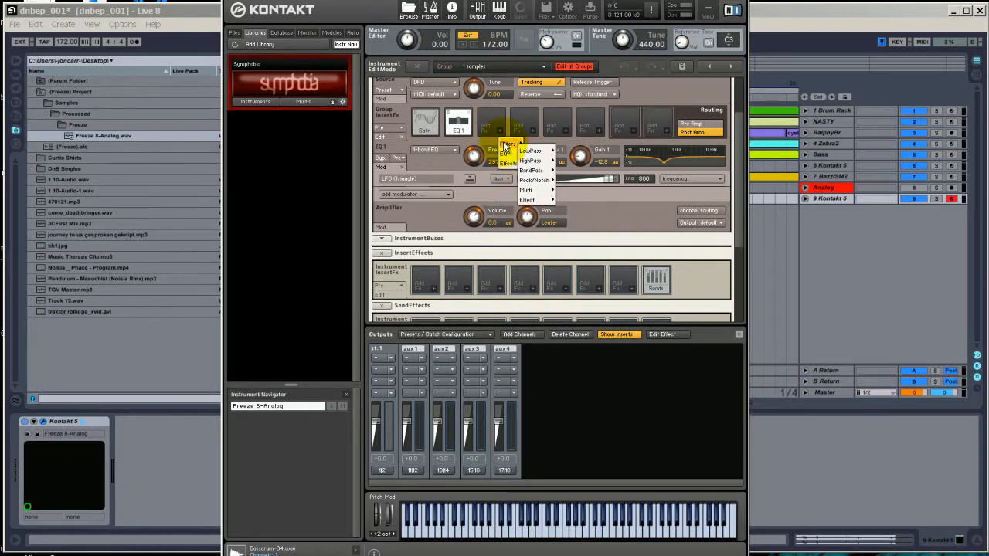
mouse_move(539, 157)
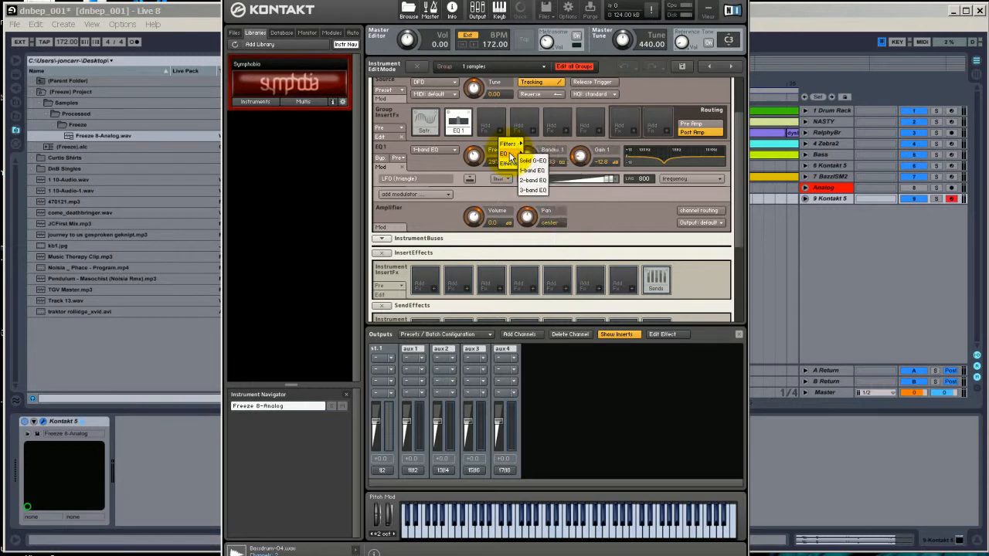
left_click(446, 221)
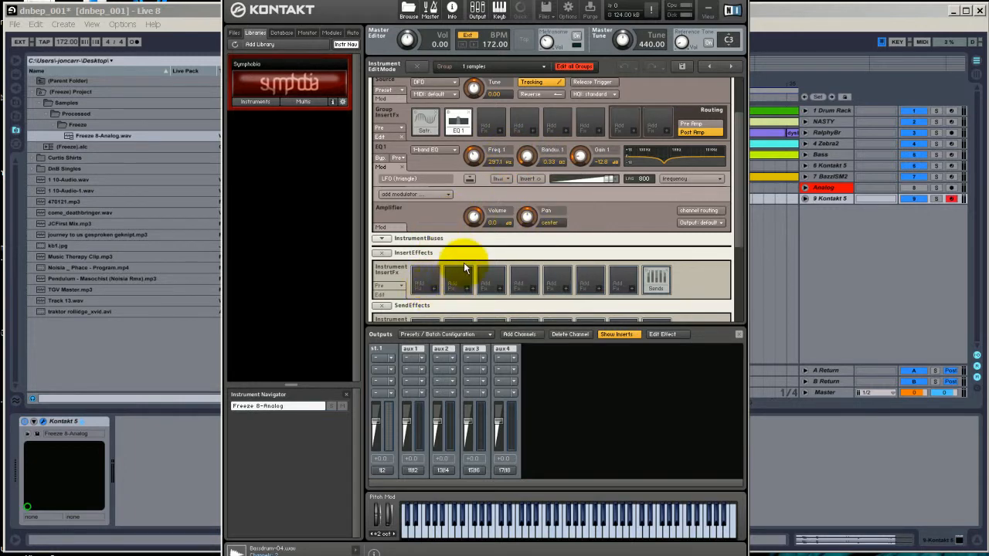
Step: Try a Chorus in the first instrument insert slot with depth 22.3, speed 0.13 Hz and phase 18.3, and remove it
left_click(438, 285)
mouse_move(434, 313)
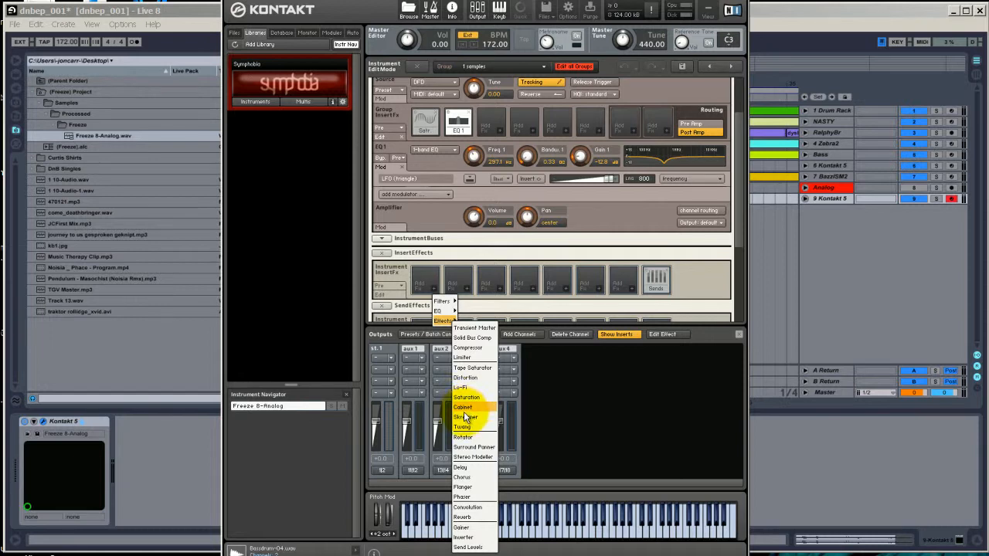
left_click(464, 477)
scroll(474, 304, "down", 3)
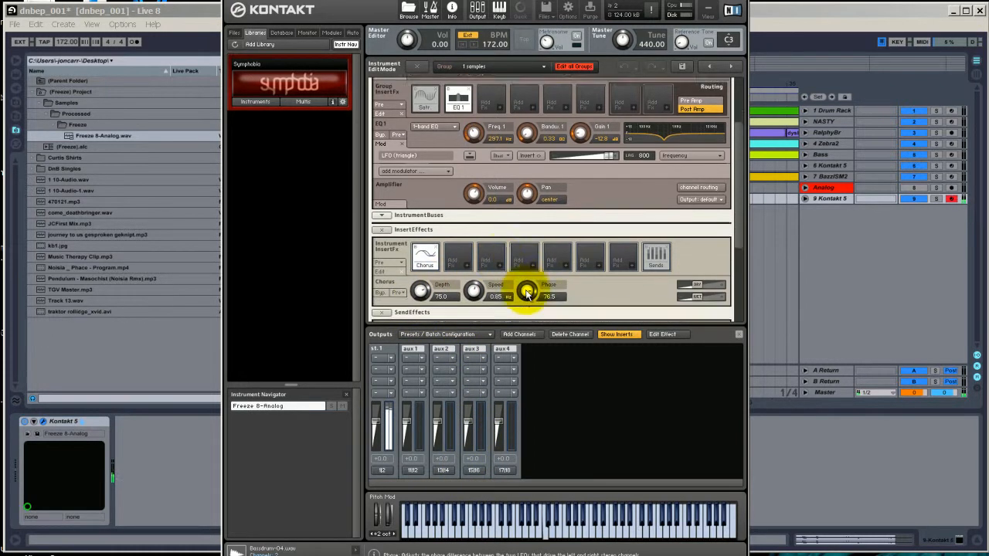
scroll(466, 301, "down", 1)
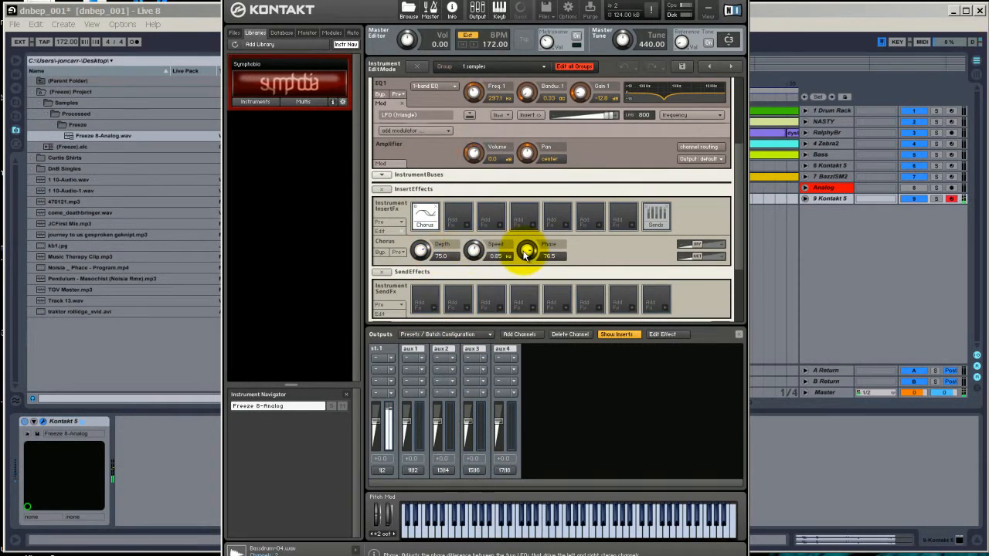
left_click_drag(422, 249, 427, 309)
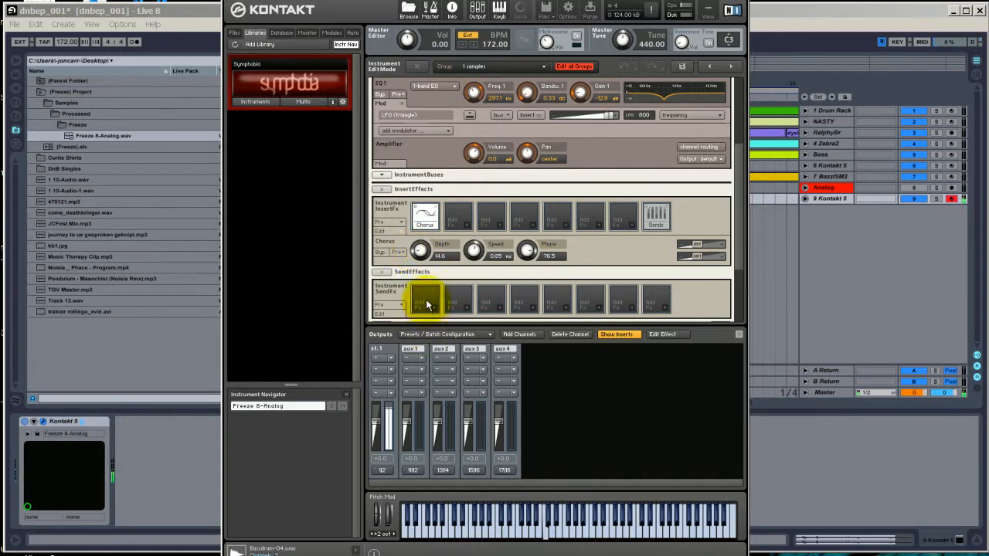
left_click_drag(421, 255, 476, 311)
left_click_drag(530, 256, 523, 341)
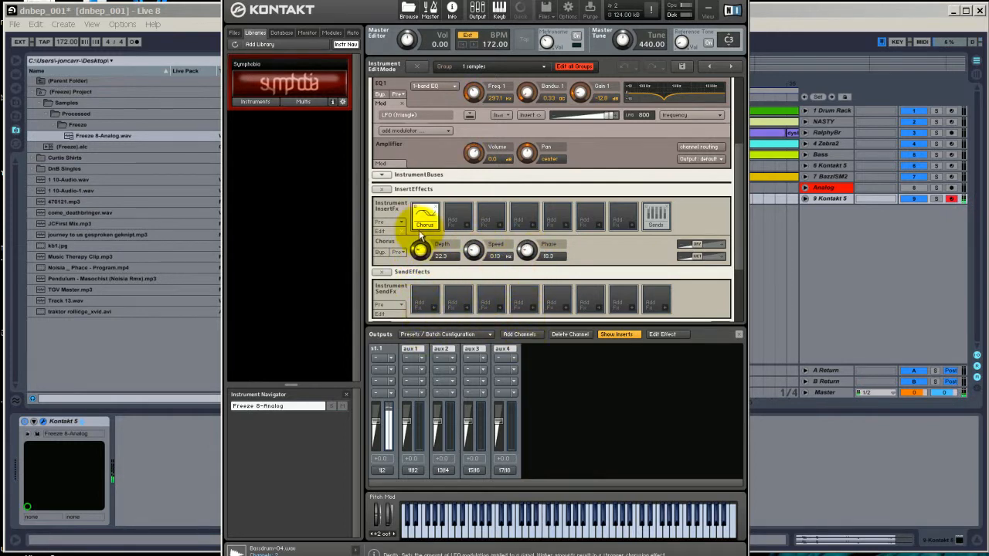
left_click(437, 207)
Step: Add a Distortion to the first instrument insert slot in transistor mode with drive 21.1 and damping 19.7
left_click(434, 226)
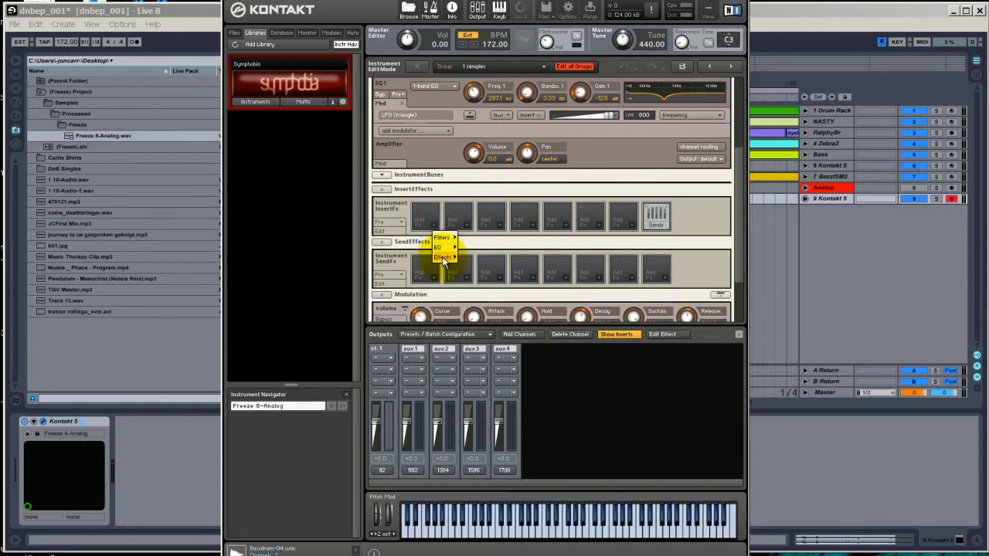
mouse_move(454, 261)
left_click(467, 314)
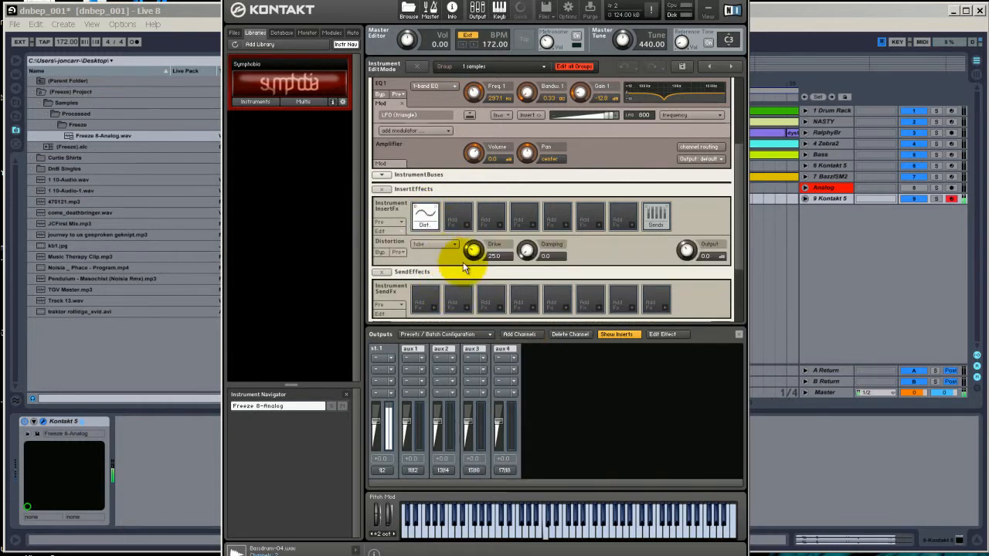
left_click(433, 244)
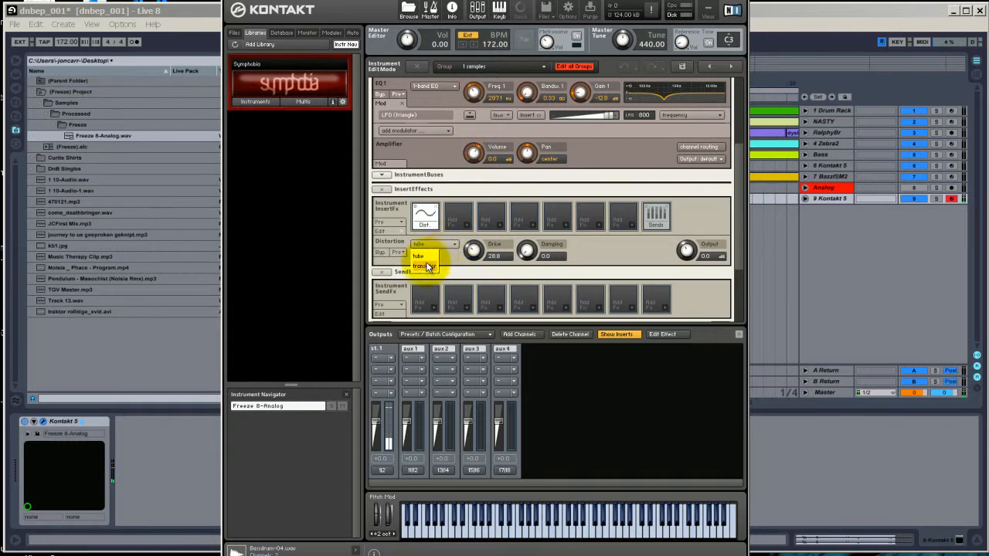
left_click(425, 260)
mouse_move(470, 248)
left_mouse_down()
mouse_move(467, 218)
mouse_move(452, 243)
mouse_move(463, 260)
left_mouse_up()
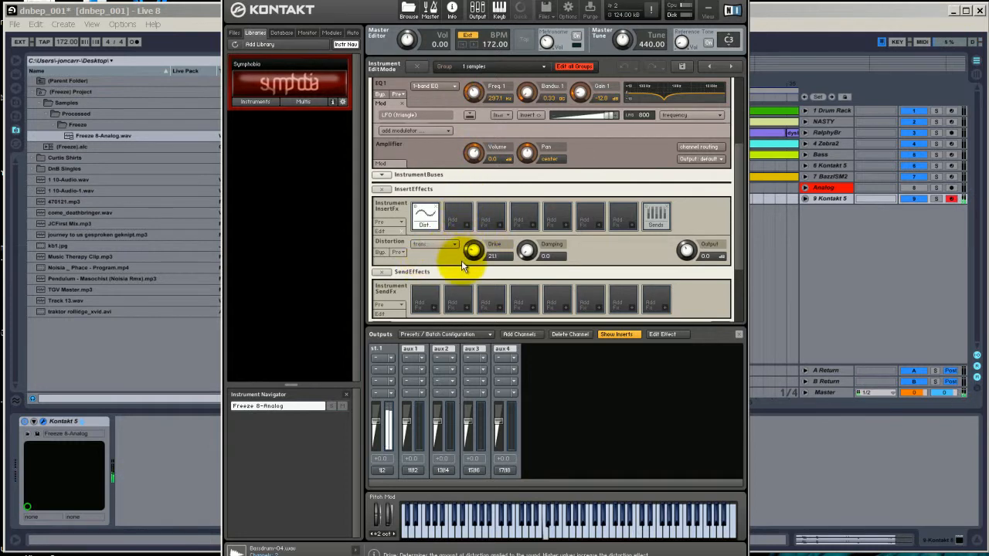
left_click_drag(526, 252, 512, 224)
Step: Switch the Distortion to tube mode and set its drive to 9.2
left_click(448, 246)
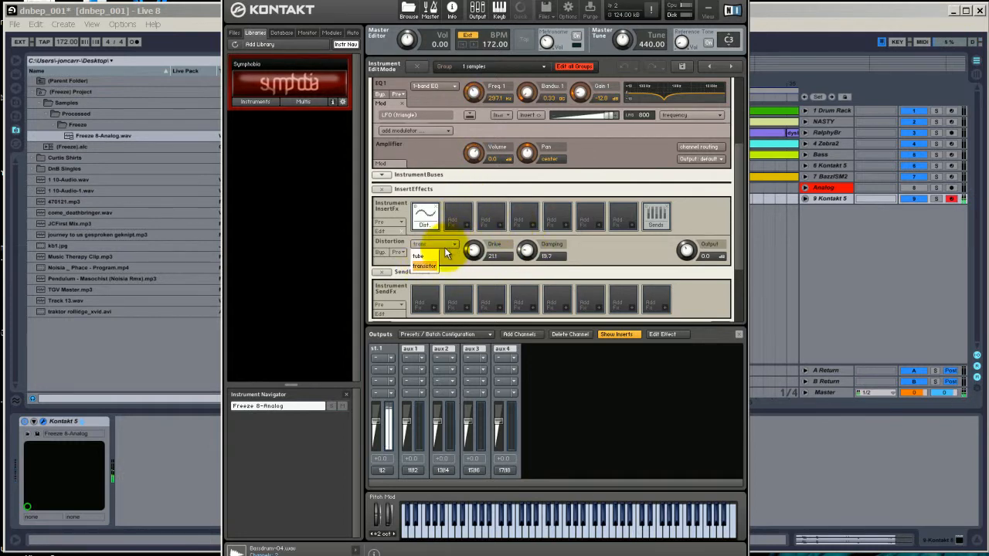
left_click(433, 252)
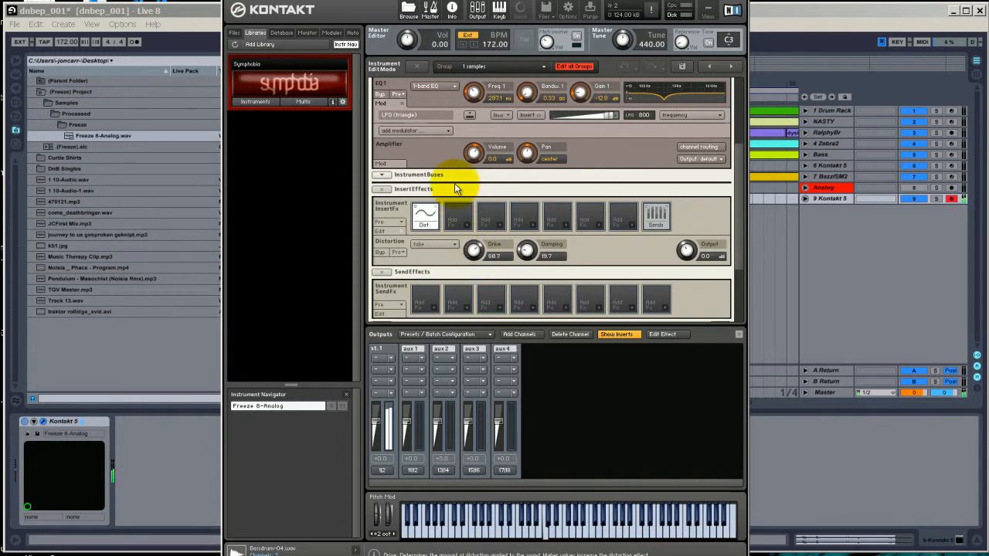
left_click_drag(471, 245, 475, 259)
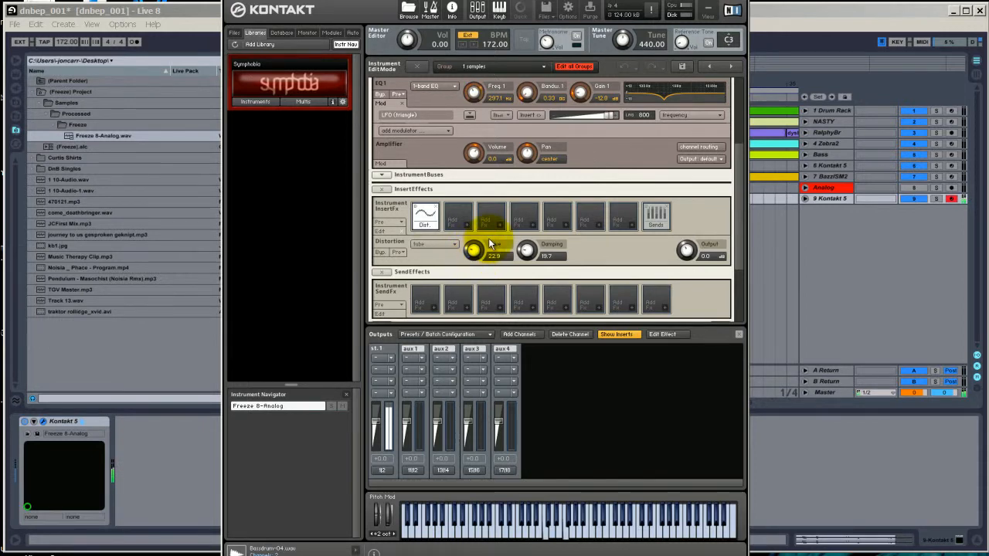
mouse_move(472, 247)
left_mouse_down()
mouse_move(475, 261)
mouse_move(462, 252)
left_mouse_up()
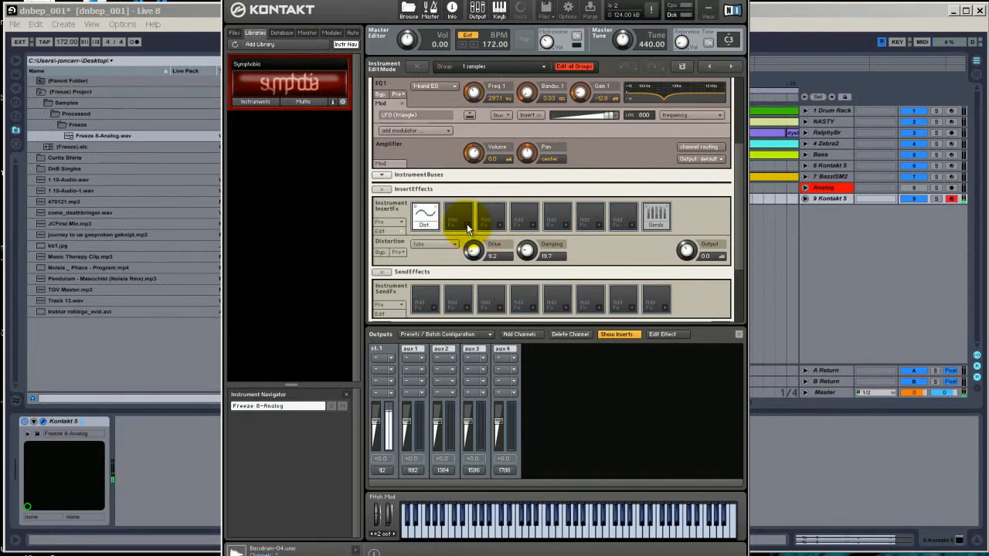
Step: Add a Phaser to the second instrument insert slot with depth 28.1, speed 0.33 Hz, phase 55.5 and feedback 9.6%
left_click(466, 224)
mouse_move(476, 259)
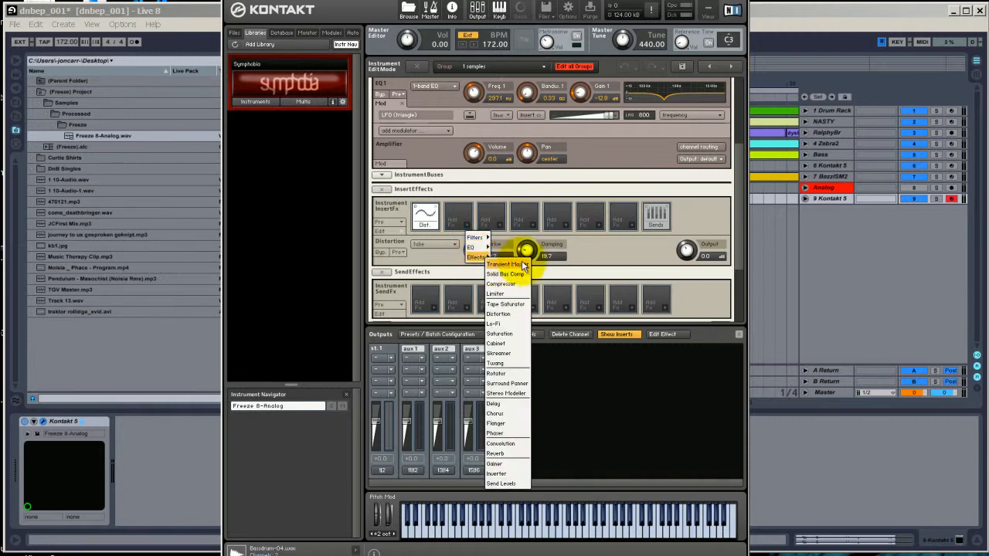
left_click(495, 435)
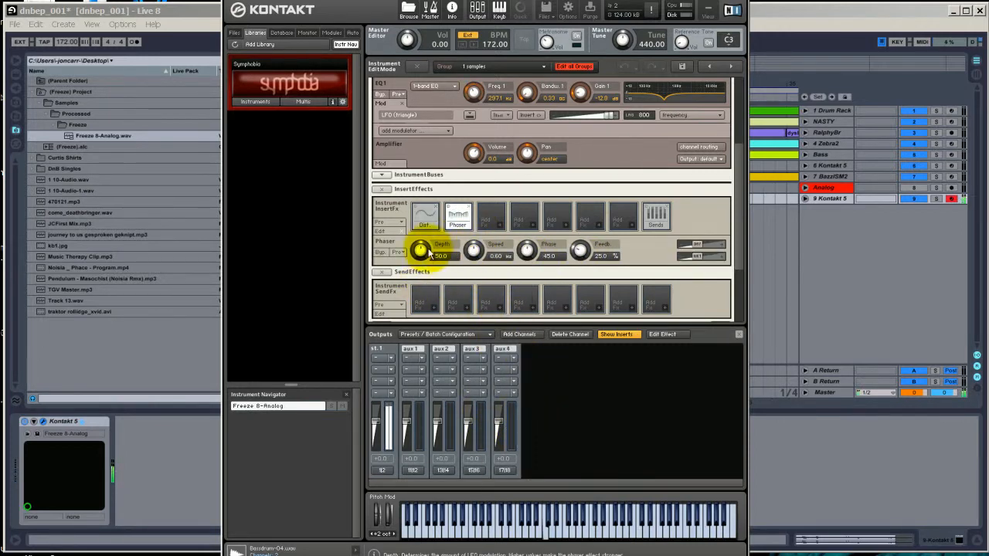
left_click_drag(419, 249, 474, 266)
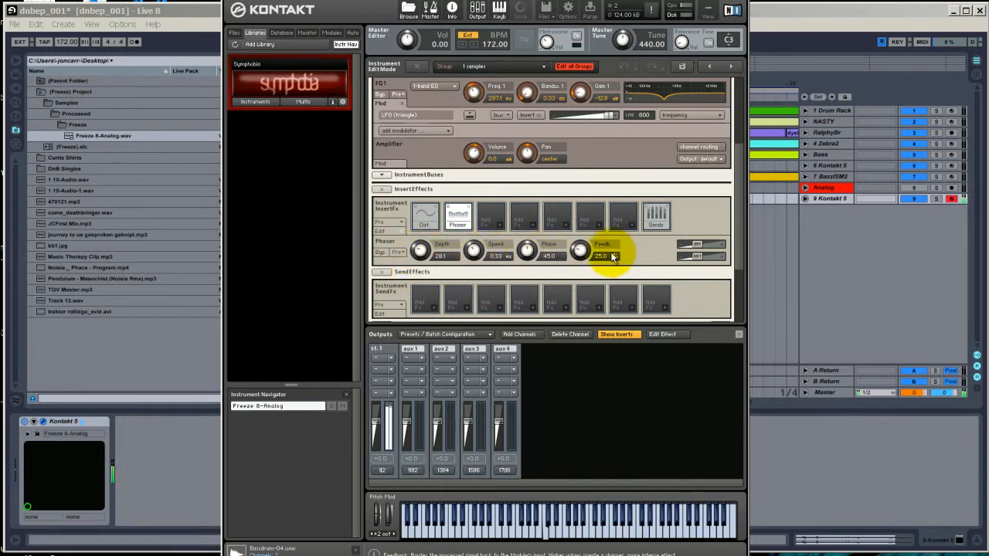
left_click_drag(576, 254, 530, 249)
Step: Add a Ladder LP1 low-pass filter to the third group insert slot and set its cutoff to 442.0 Hz
scroll(735, 203, "up", 2)
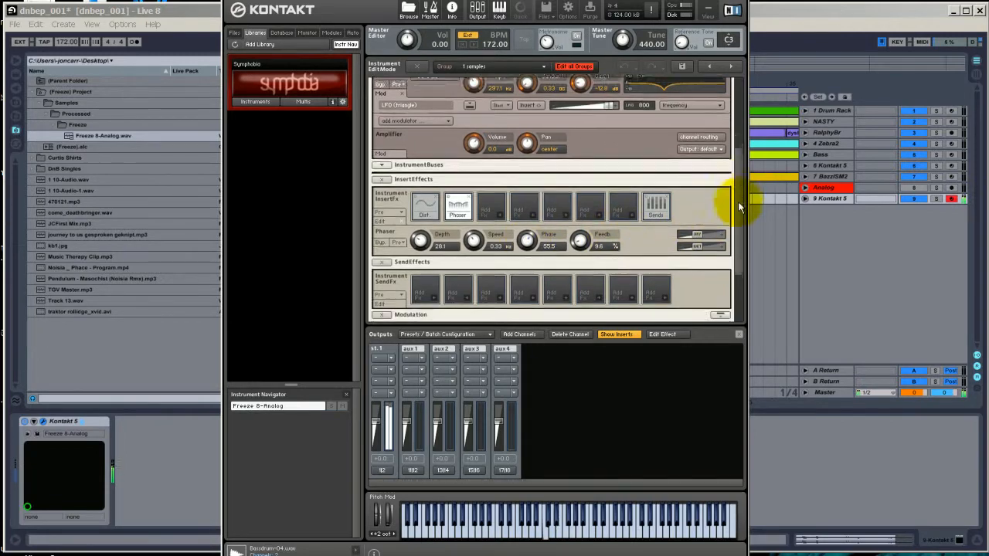
scroll(725, 166, "up", 3)
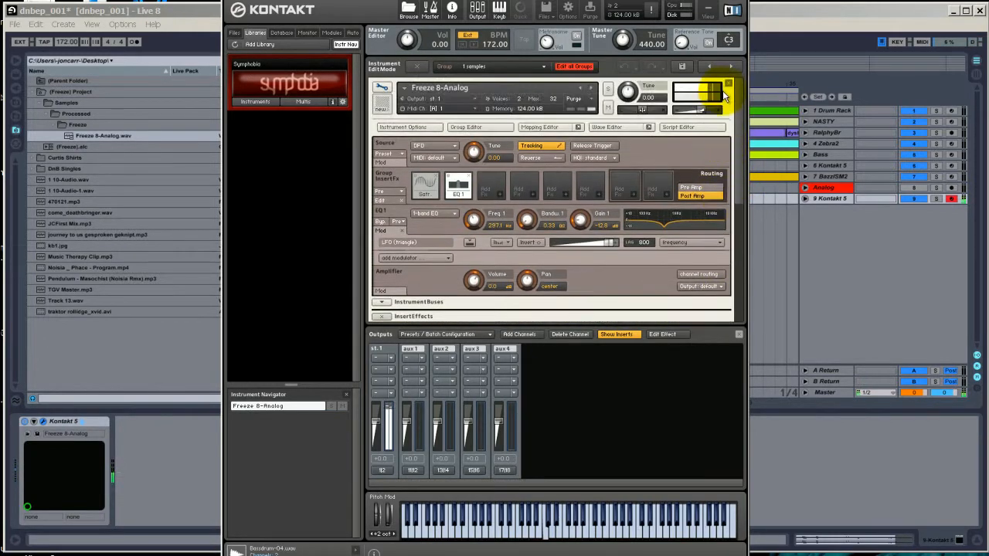
left_click(503, 196)
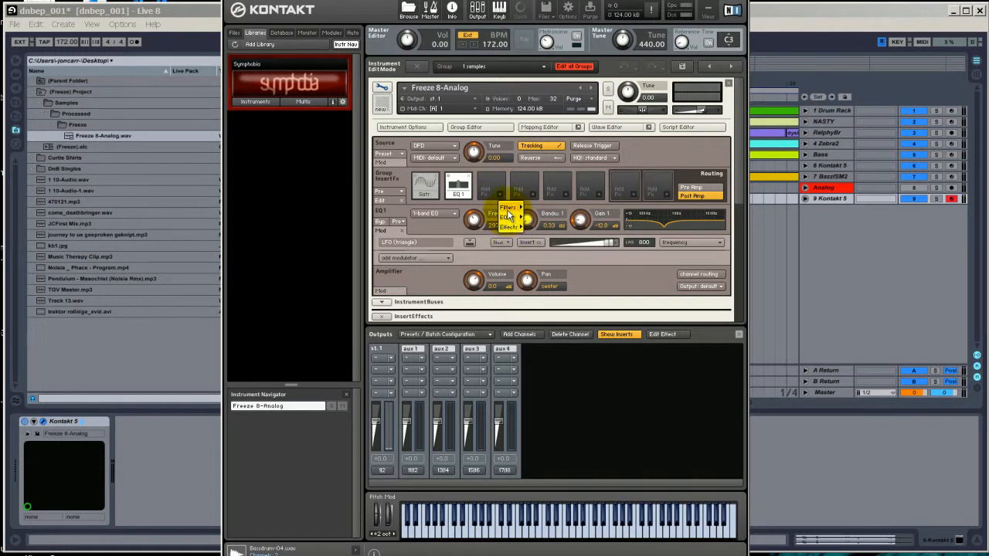
mouse_move(508, 212)
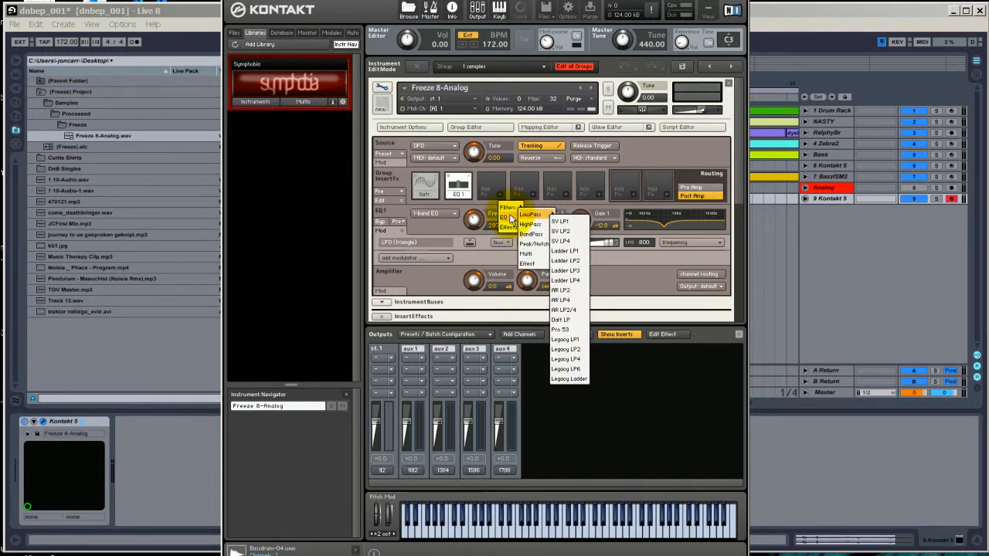
left_click(561, 255)
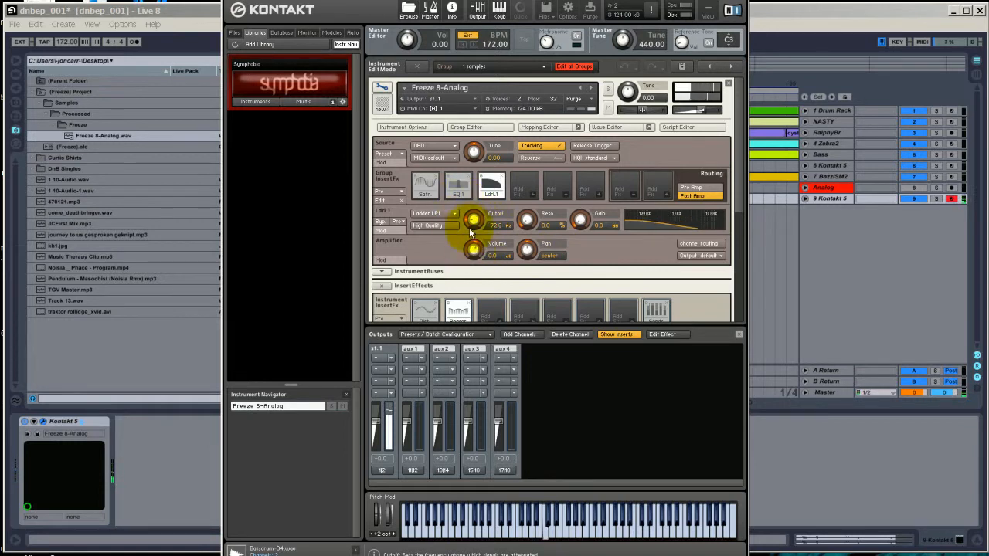
mouse_move(469, 229)
left_mouse_down()
mouse_move(461, 207)
mouse_move(483, 256)
mouse_move(475, 226)
left_mouse_up()
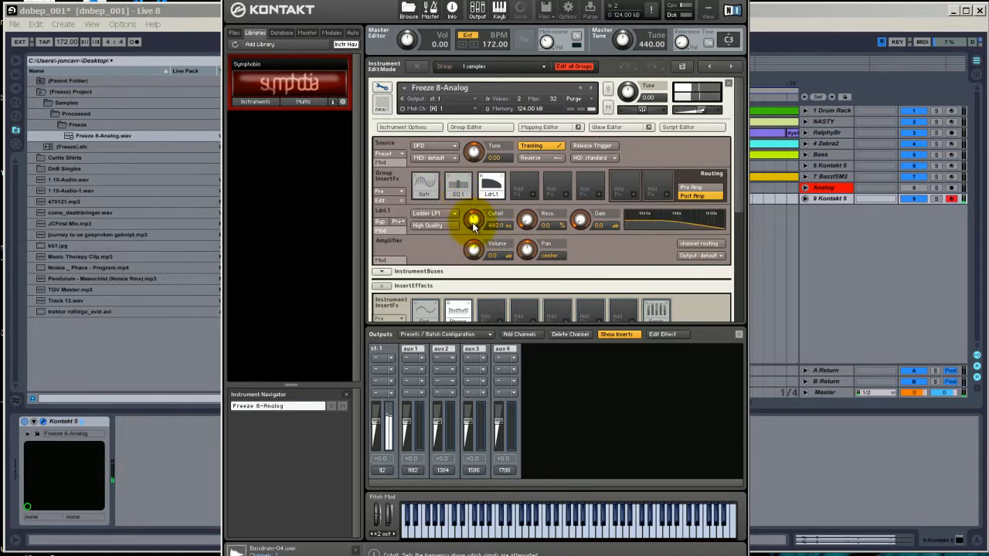
Step: Modulate the Ladder LP1 cutoff with a flexible envelope and lower the filter's base cutoff
right_click(475, 226)
mouse_move(501, 268)
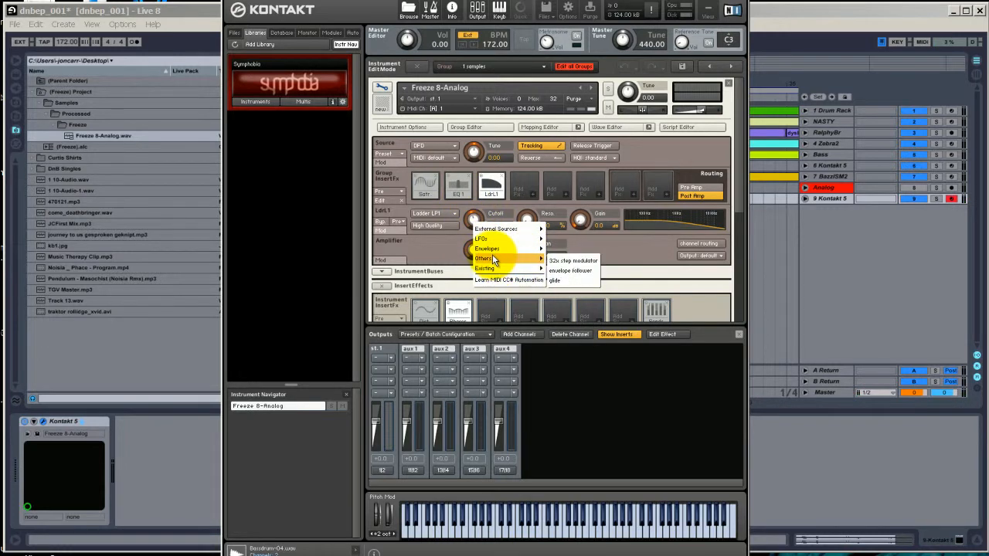
mouse_move(492, 250)
left_click(566, 259)
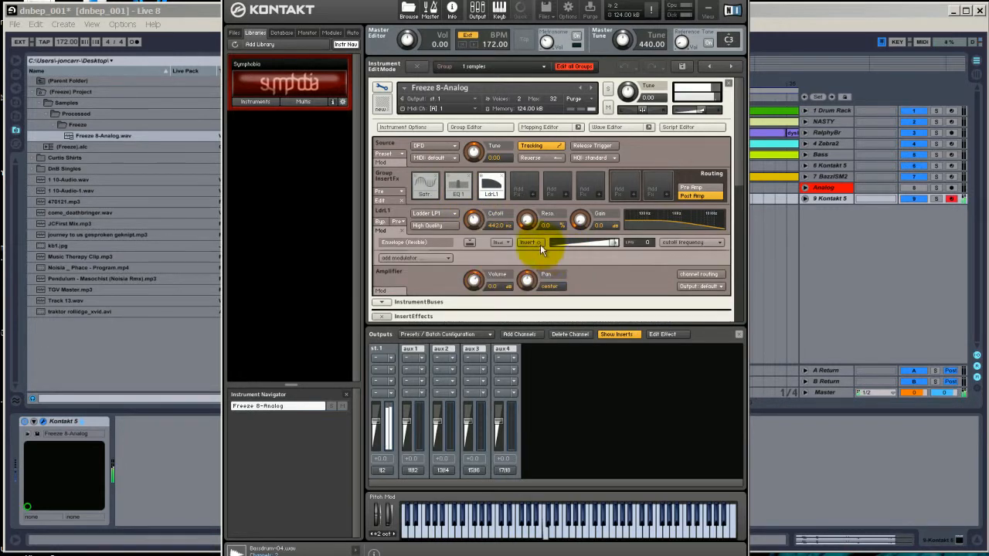
scroll(665, 235, "down", 1)
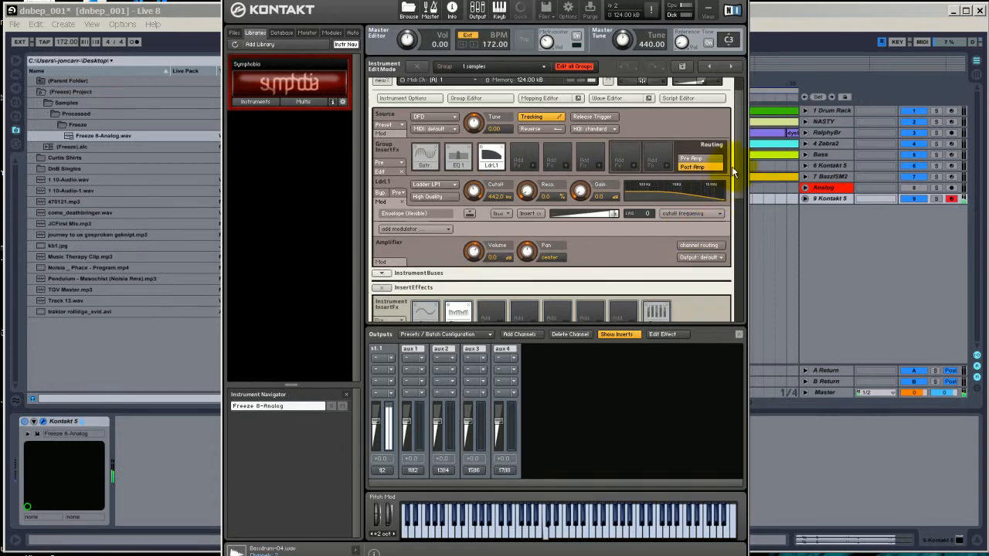
left_click_drag(471, 185, 473, 249)
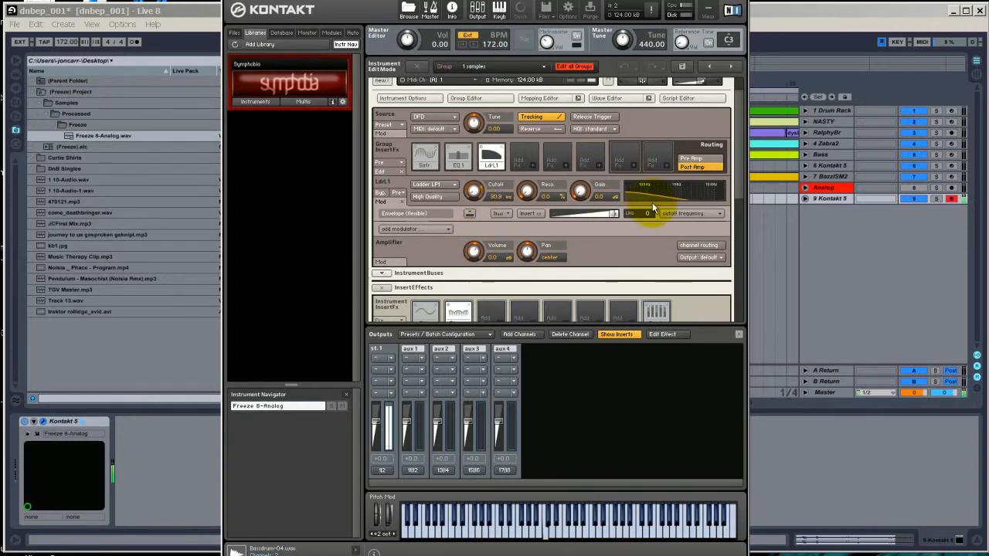
Step: Shorten the cutoff envelope's attack to 160 ms and bend its release into a steeper initial fall
left_click_drag(735, 130, 735, 265)
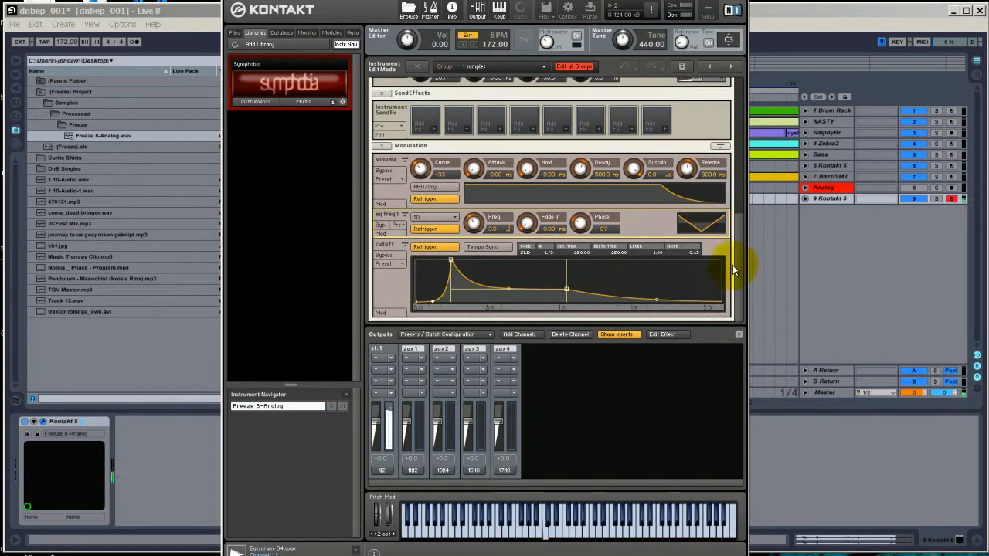
mouse_move(451, 263)
left_mouse_down()
mouse_move(426, 261)
mouse_move(435, 262)
left_mouse_up()
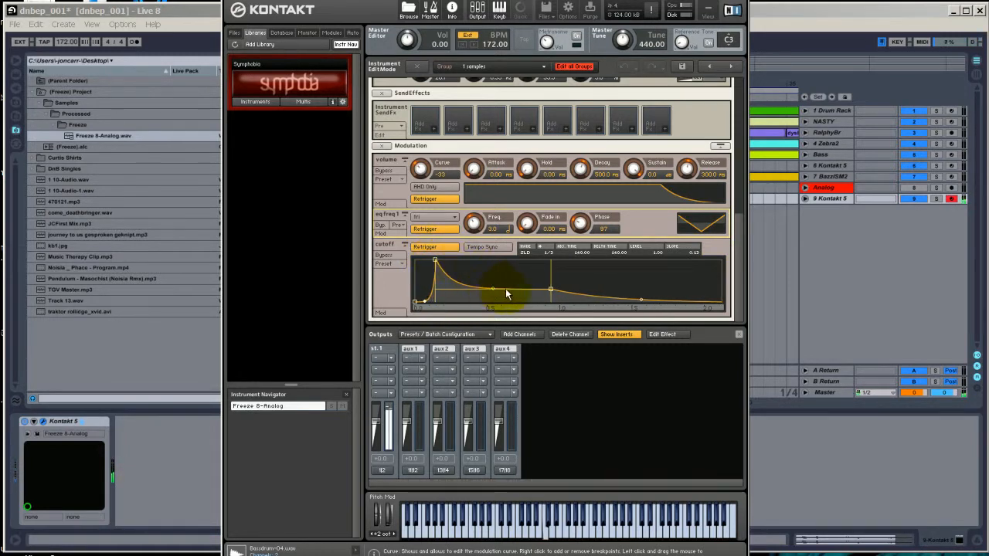
left_click_drag(639, 300, 640, 304)
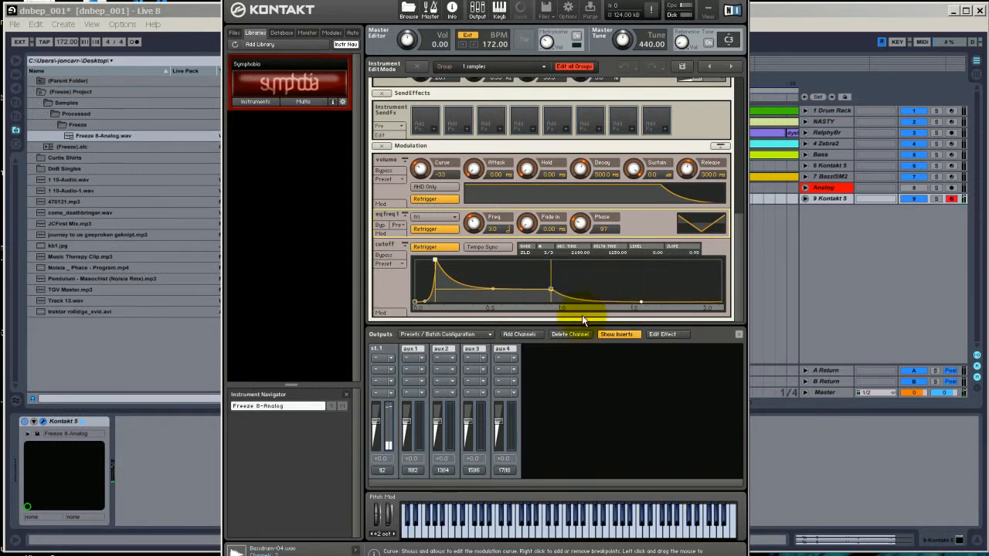
Step: Add breakpoints between the cutoff envelope's first peak and sustain point, shaping a dip followed by a sharp second peak
right_click(514, 289)
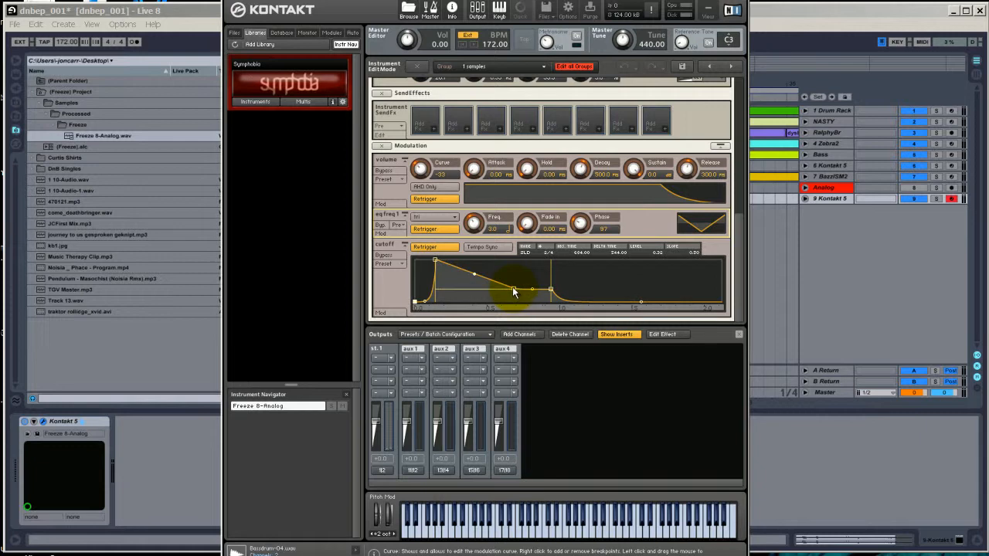
left_click_drag(513, 289, 466, 287)
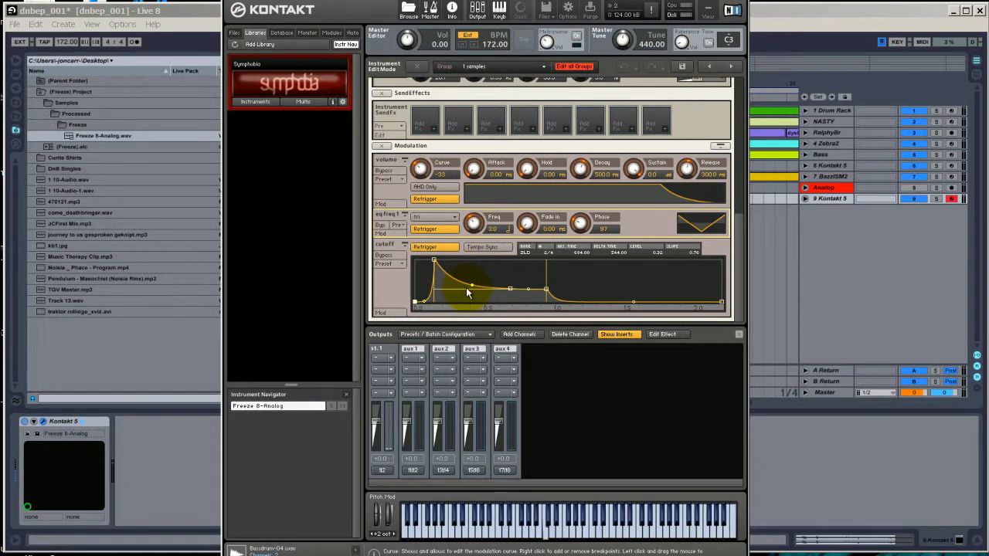
right_click(536, 289)
left_click_drag(537, 289, 468, 294)
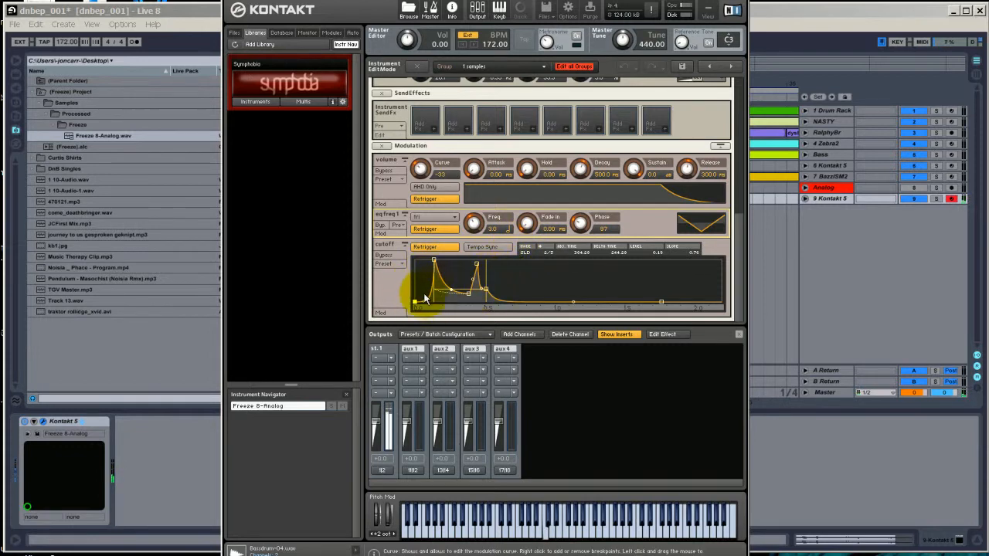
Step: Raise the cutoff envelope's start level, drop its first peak into a dip, and raise the breakpoint before the second peak
left_click_drag(415, 302, 437, 287)
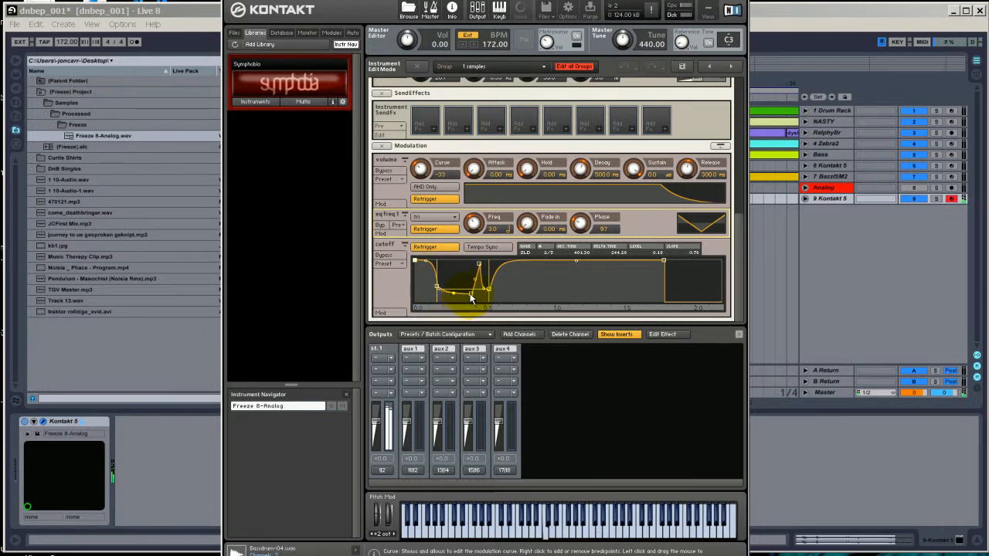
left_click_drag(470, 294, 456, 277)
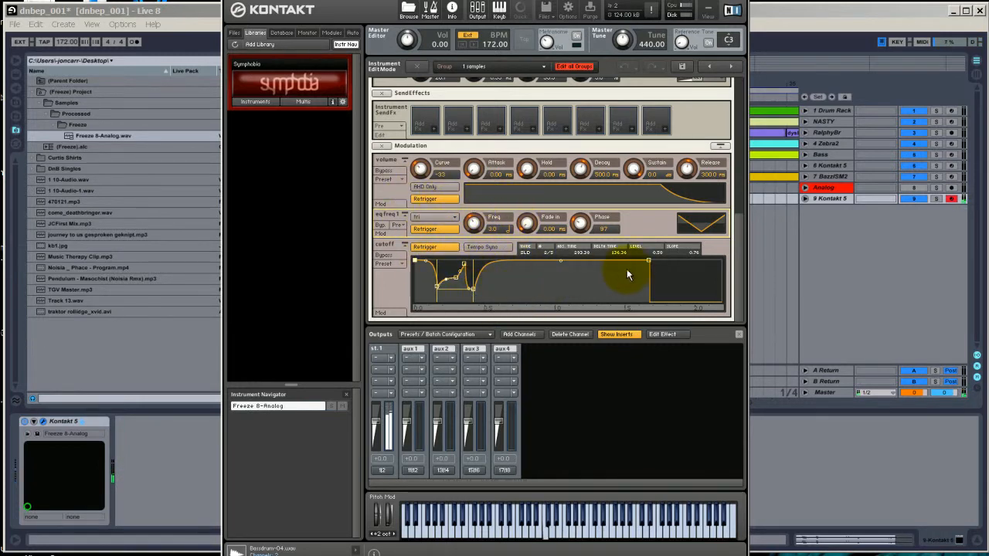
left_click(650, 260)
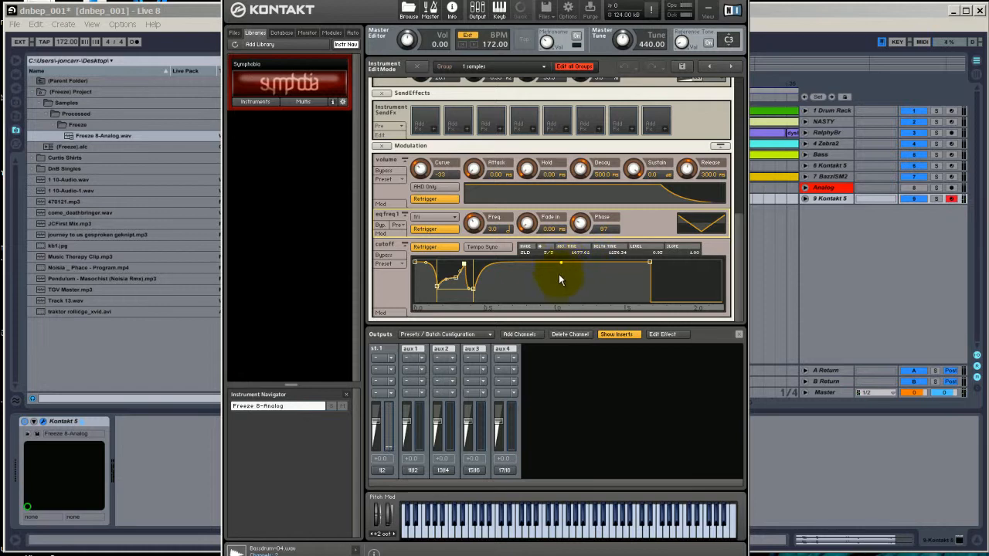
Step: Add a full-level breakpoint to the cutoff envelope's release and bend the short segment following the first dip
double_click(587, 263)
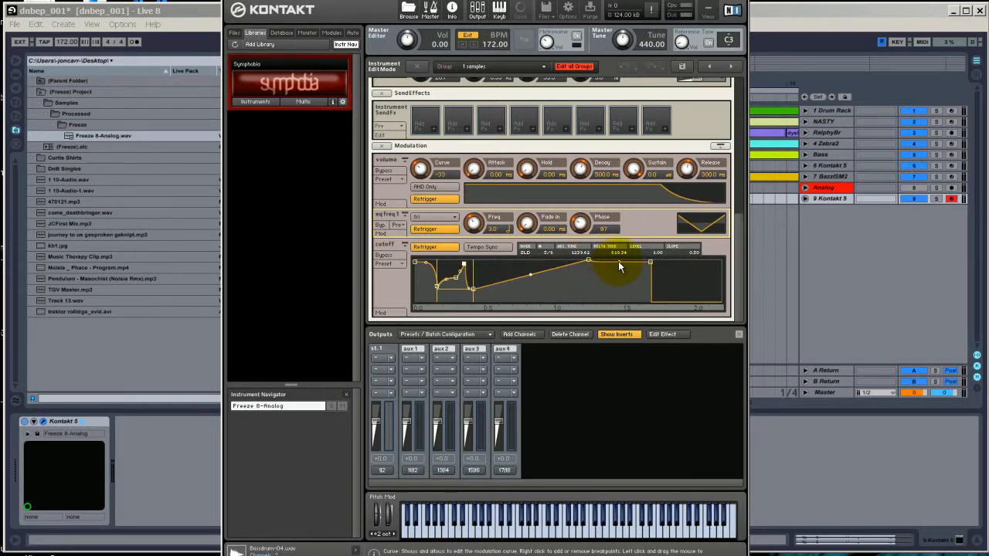
mouse_move(649, 265)
left_mouse_down()
mouse_move(651, 286)
mouse_move(647, 276)
mouse_move(636, 307)
mouse_move(622, 303)
mouse_move(631, 303)
mouse_move(634, 258)
left_mouse_up()
left_click_drag(447, 282, 447, 267)
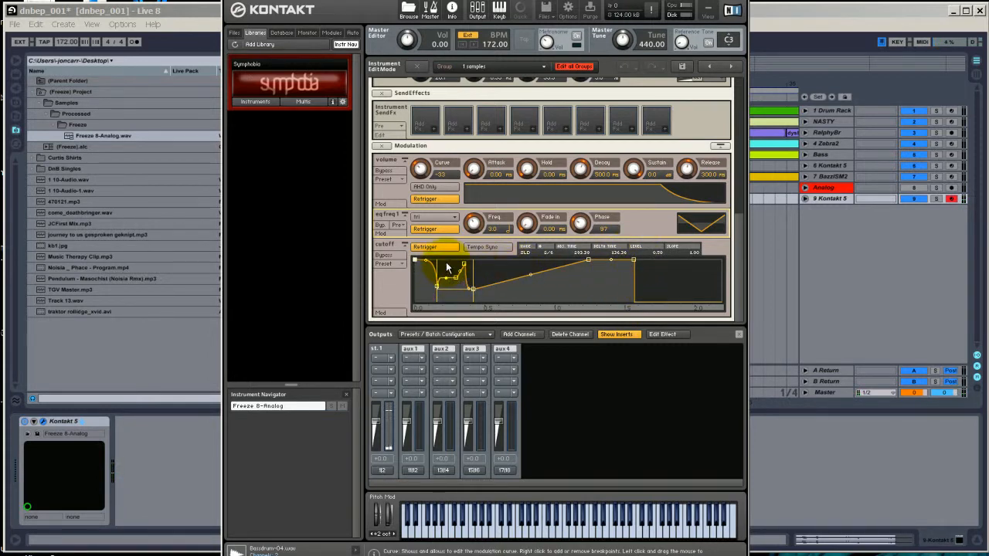
Step: Extend the cutoff envelope's sustained section with added breakpoints forming another dip and curved peak, and remove the extra release breakpoint
left_click_drag(461, 304, 512, 287)
right_click(499, 286)
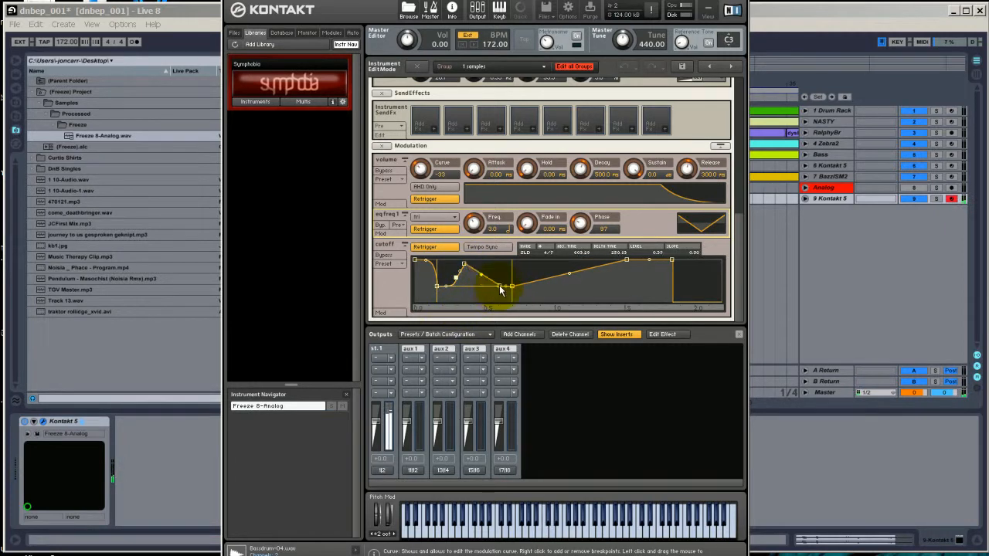
mouse_move(500, 287)
left_mouse_down()
mouse_move(491, 266)
mouse_move(475, 293)
mouse_move(480, 280)
mouse_move(475, 289)
mouse_move(522, 267)
mouse_move(510, 294)
left_mouse_up()
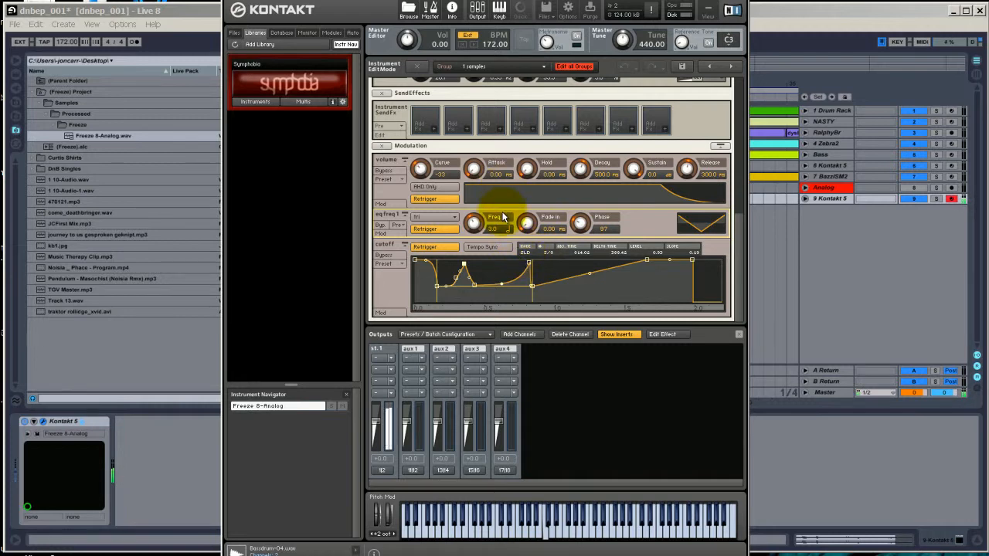
left_click(591, 273)
right_click(672, 260)
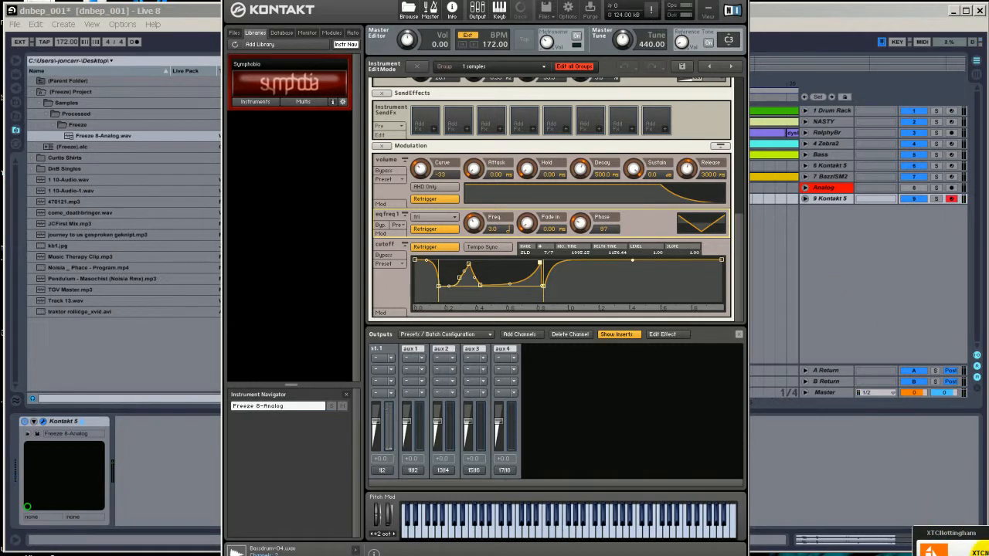
Step: Switch to the instant messenger, move its window over Kontakt, and close the other two conversations
left_click(950, 541)
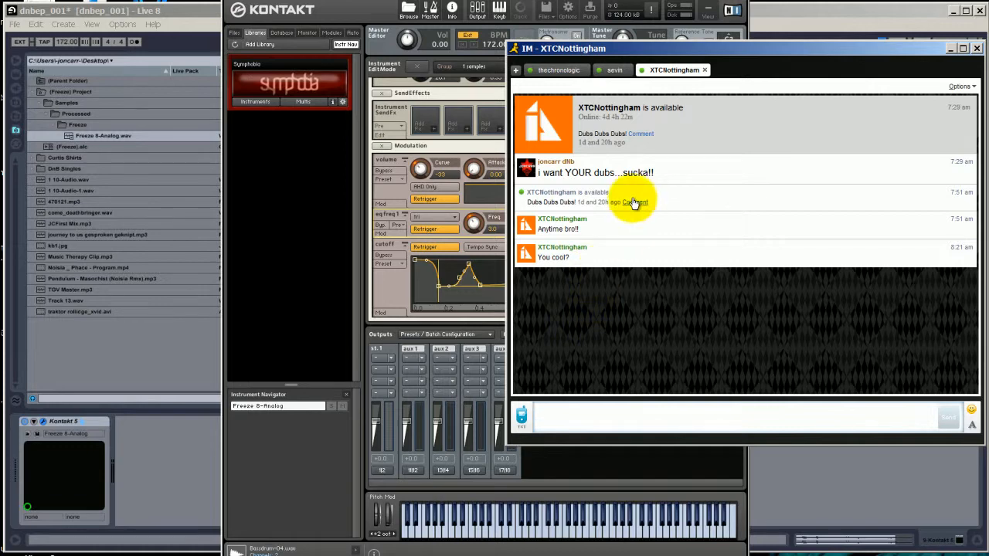
left_click_drag(695, 47, 530, 99)
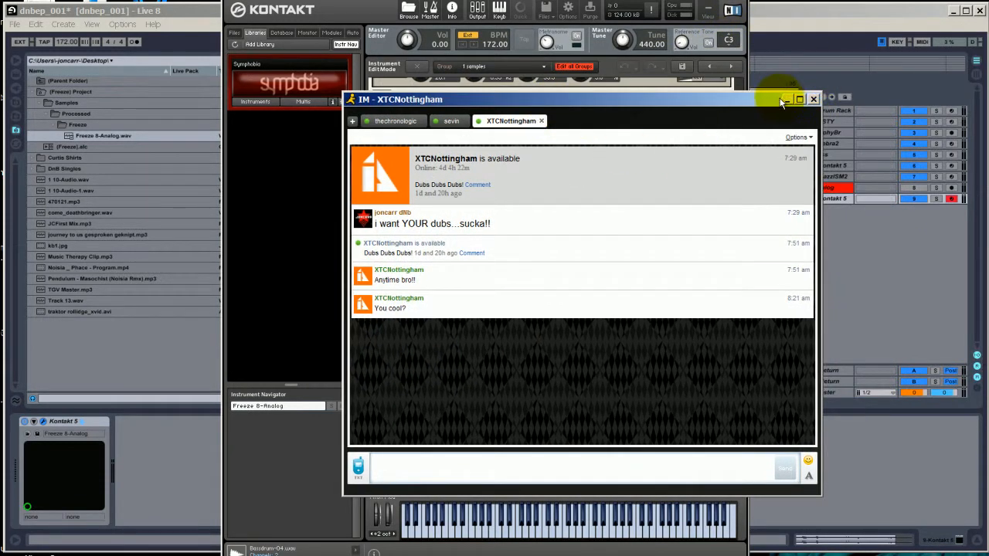
left_click(464, 122)
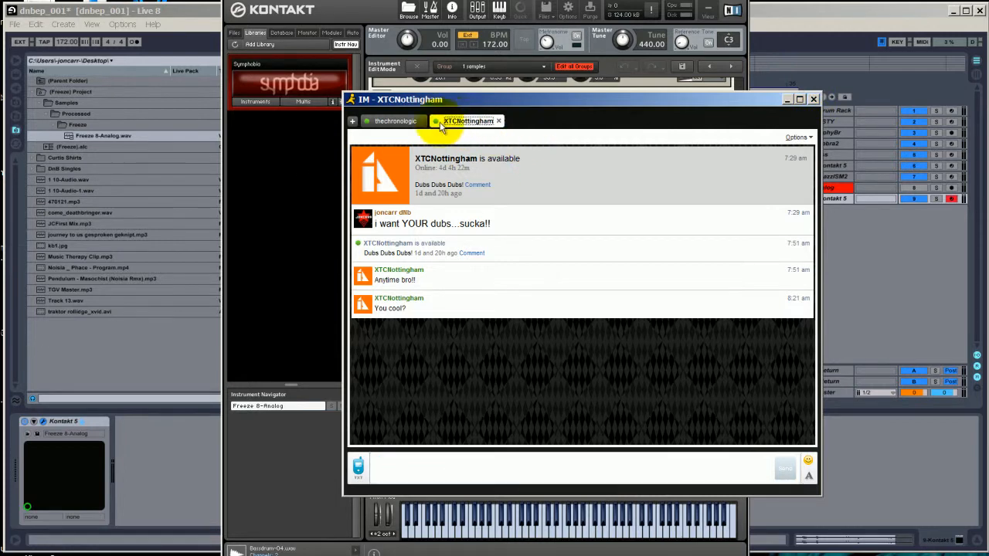
left_click(422, 121)
Step: Send the contact the messages "Say hello to youtube bro, this is being recorded" and "you cool with this being on youtube?"
left_click(446, 468)
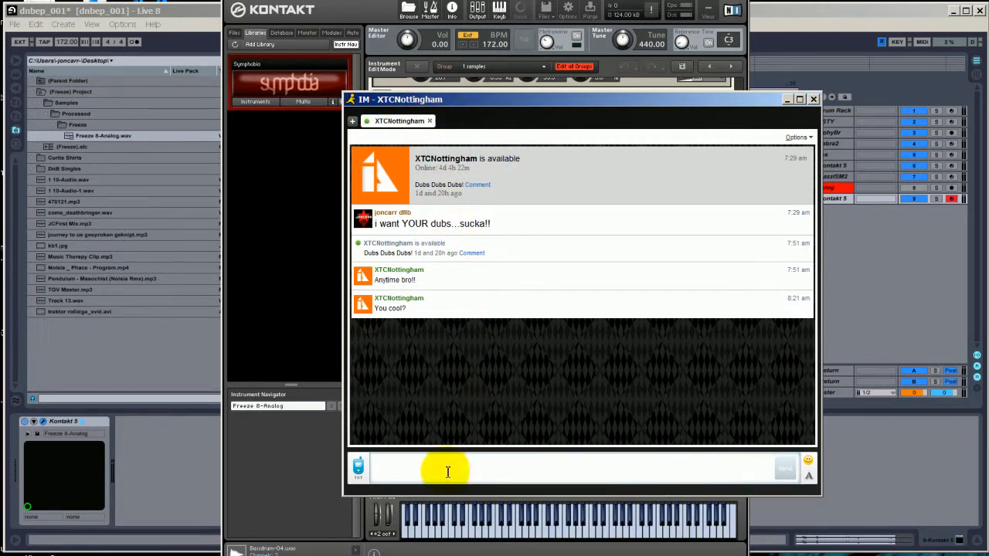
type("Say hello to youtube bro, this is b")
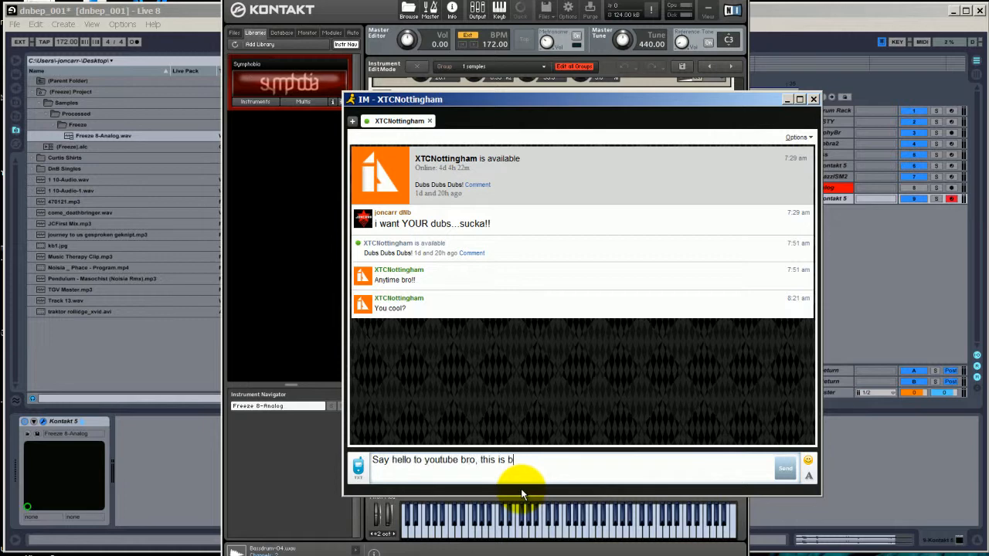
type("eing recorded")
key("Return")
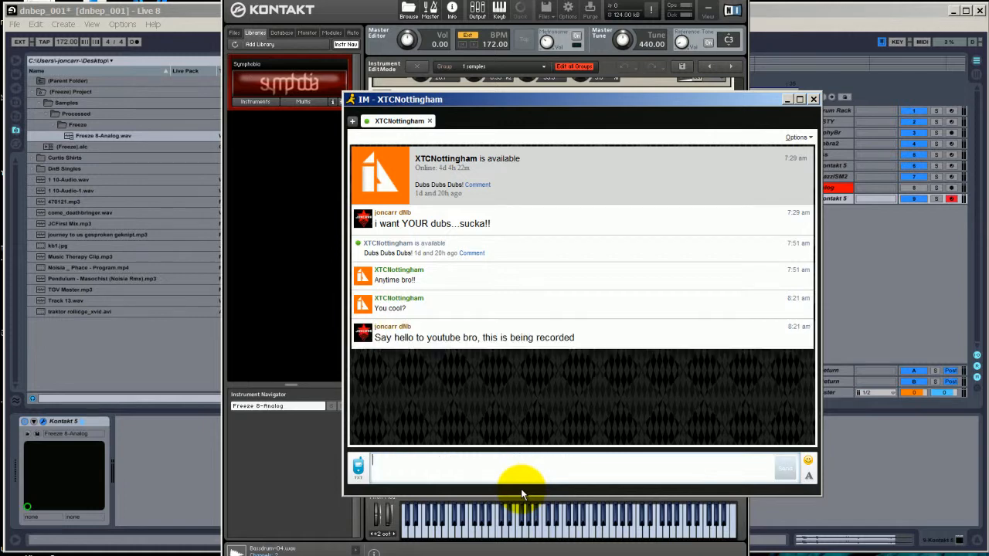
type("you cool ")
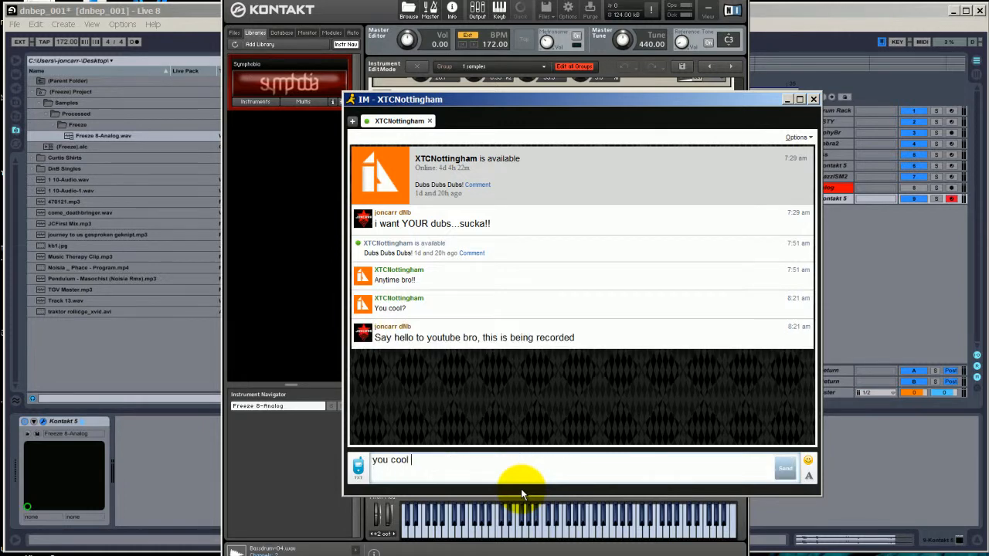
type("with this being on youtube?")
key("Return")
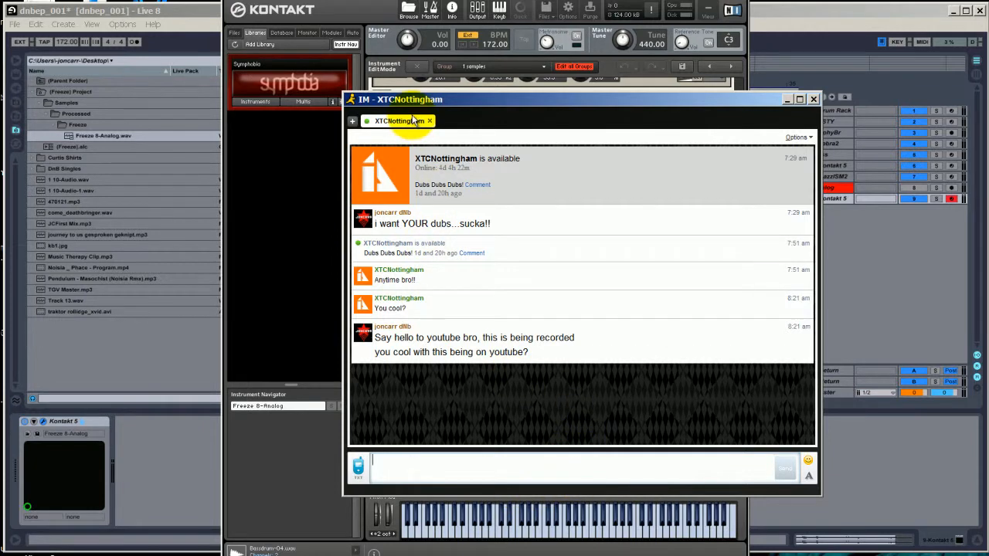
Step: Send the contact the message "recording another long drawn out video for the crew at 174" and minimize the chat window
left_click_drag(458, 104, 485, 102)
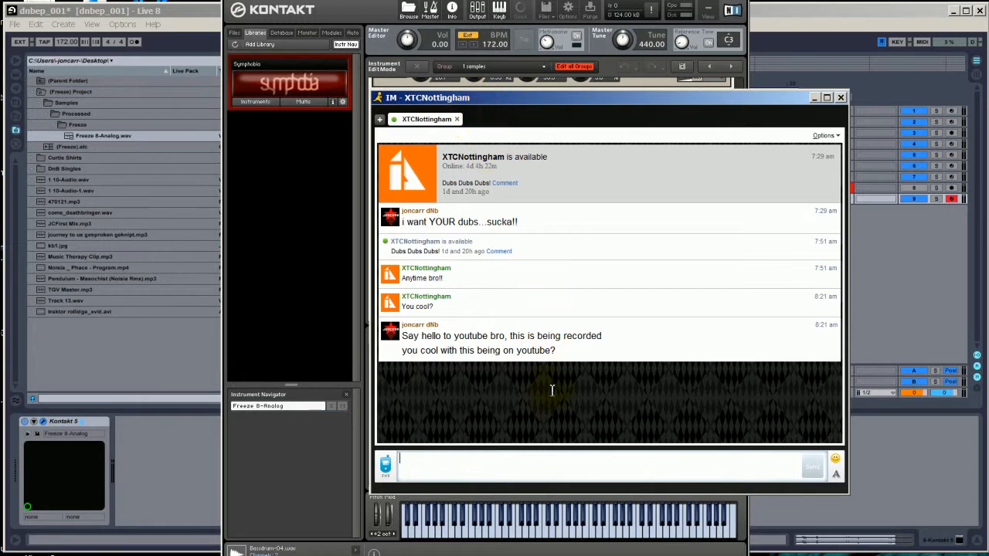
type("recording another long")
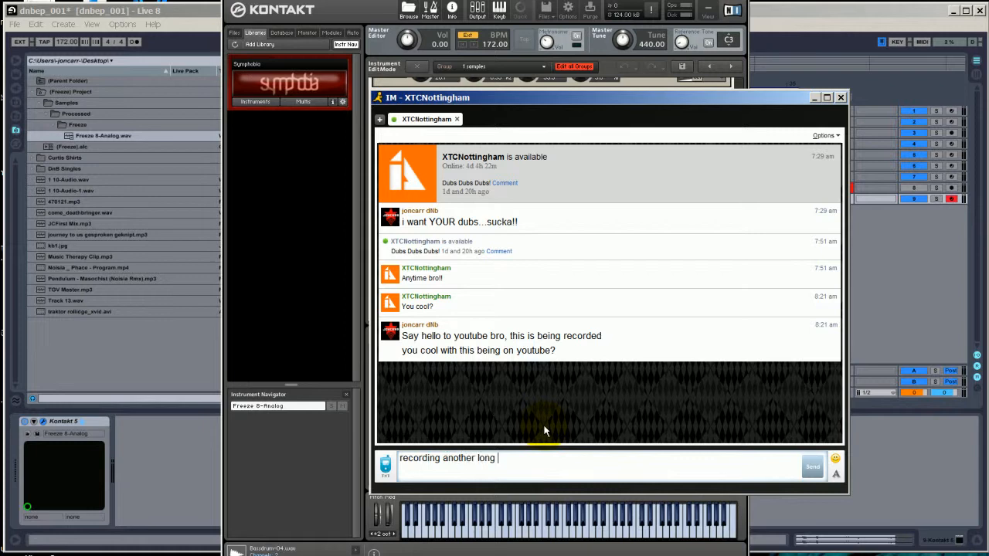
type("out video for the crew at 174")
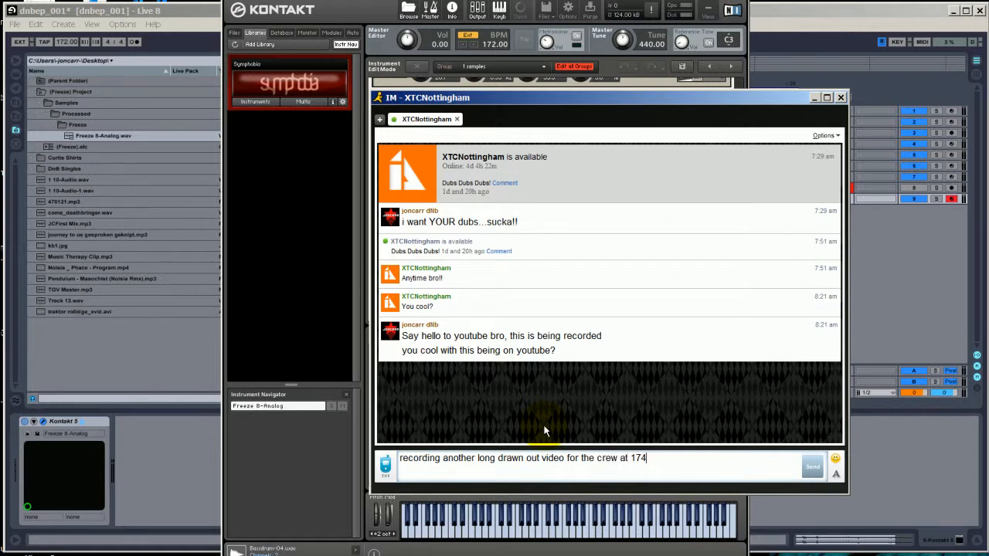
key("Return")
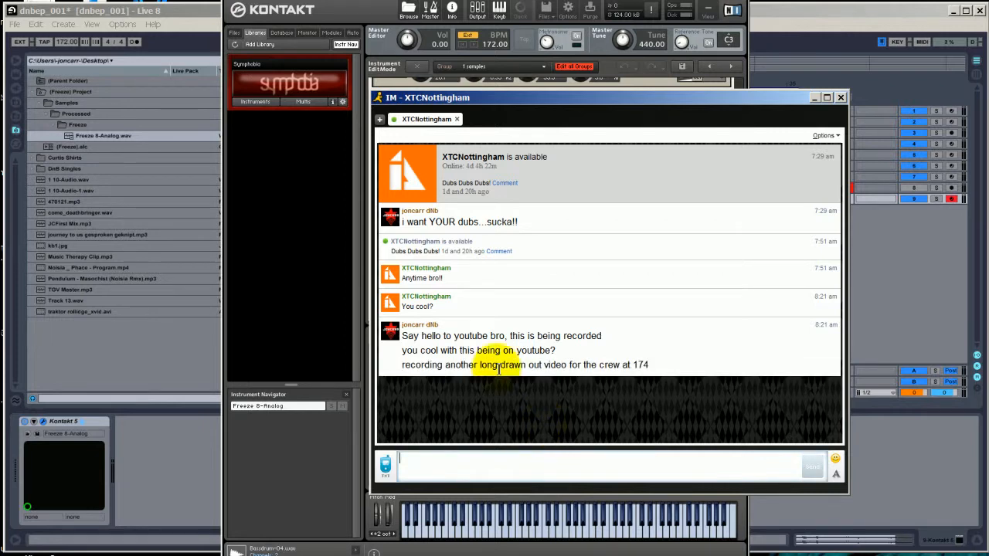
left_click(816, 99)
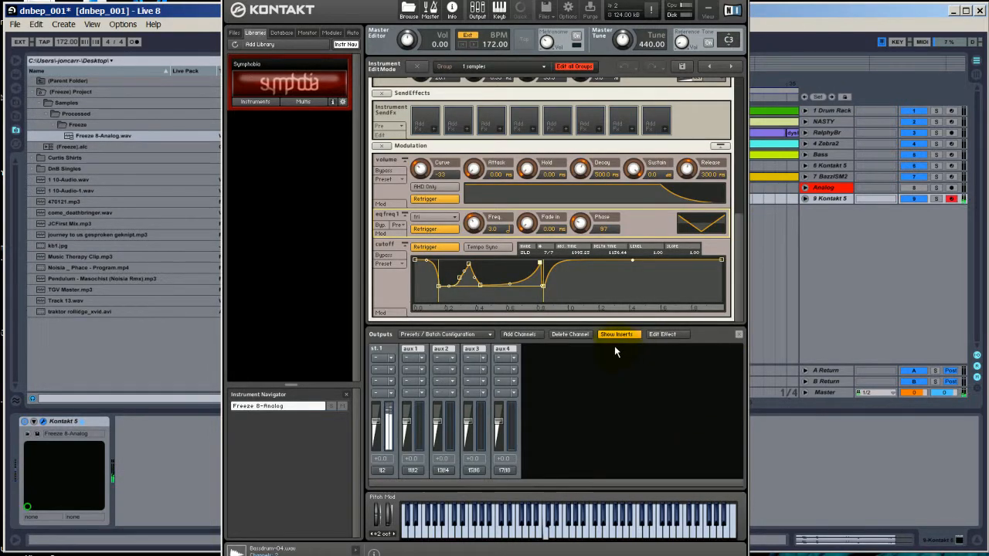
left_click(895, 554)
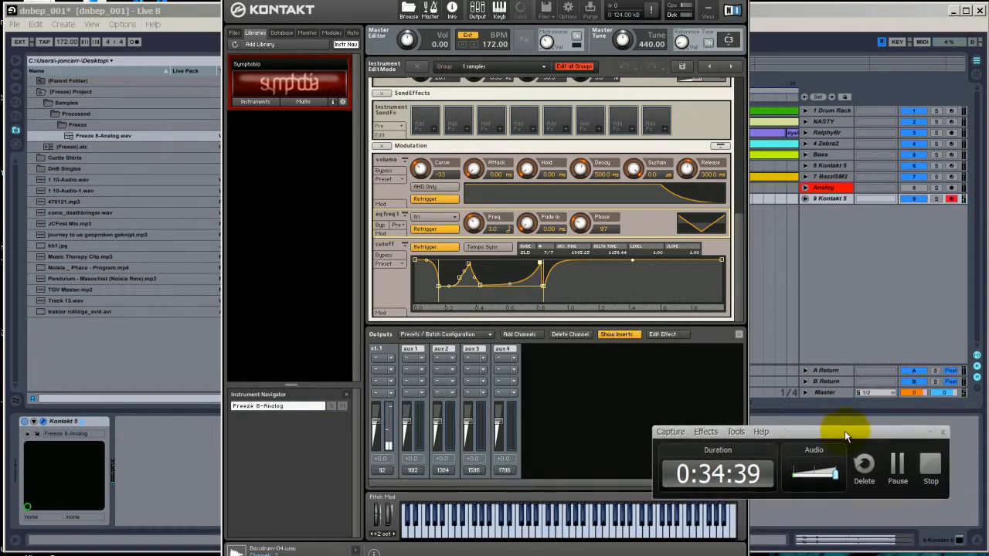
left_click_drag(846, 433, 708, 355)
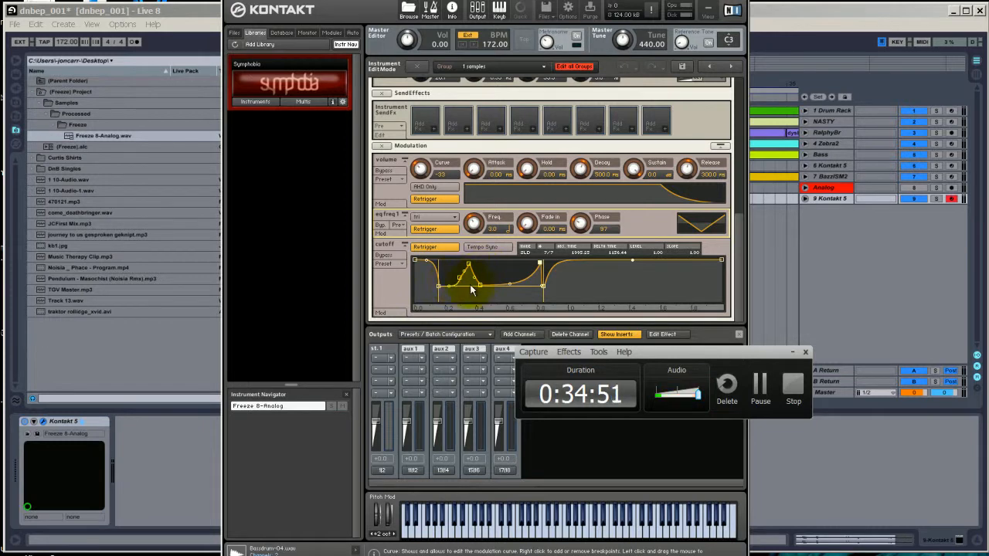
left_click_drag(695, 361, 836, 467)
left_click(867, 502)
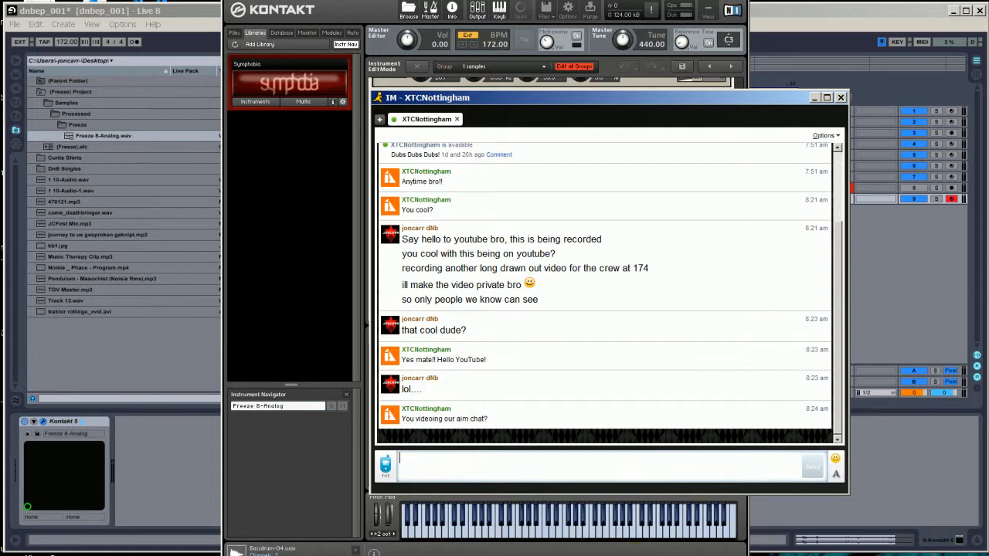
left_click(810, 555)
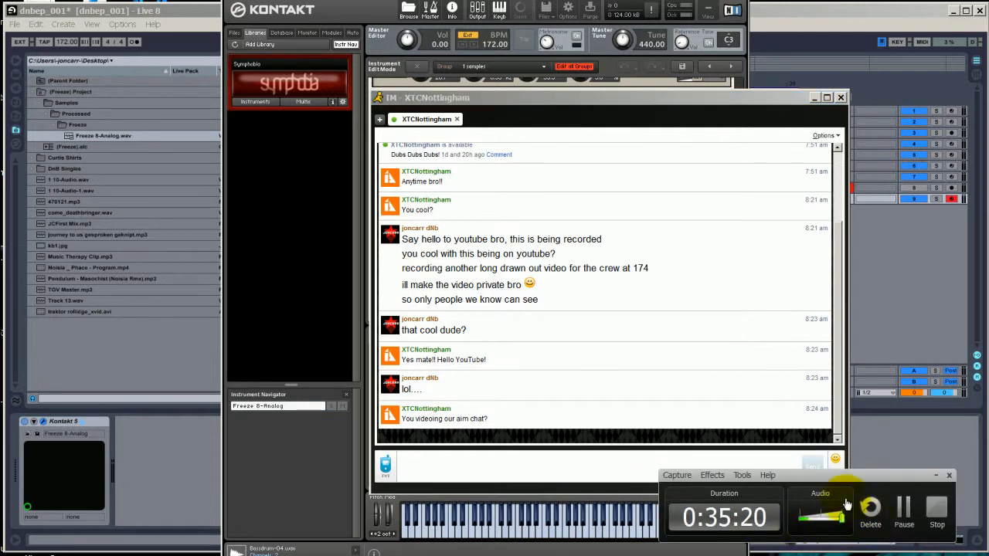
left_click_drag(841, 480, 880, 532)
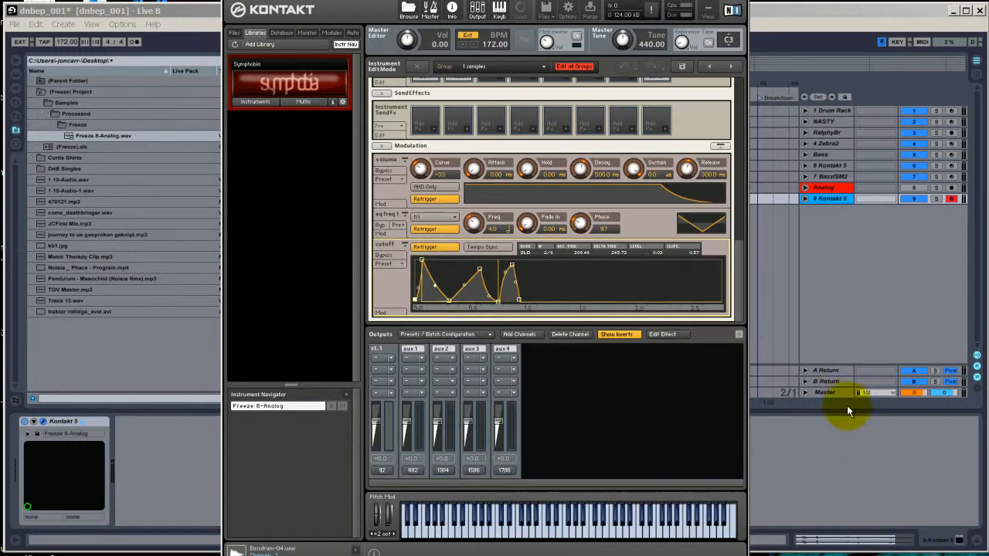
Step: Review the low-pass types available for the Daft LP group filter and try a higher cutoff, restoring it to 26.0 Hz
left_click(848, 407)
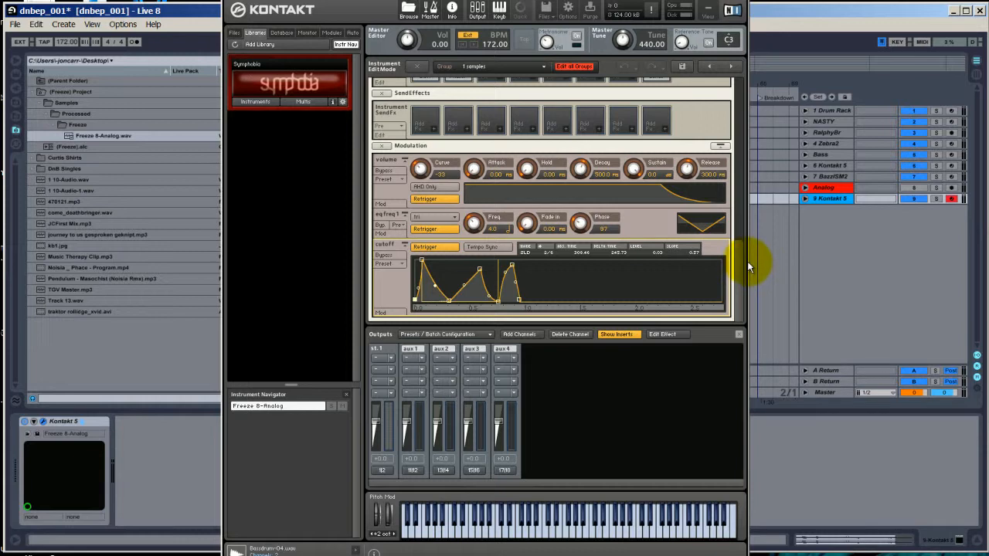
left_click_drag(745, 269, 755, 166)
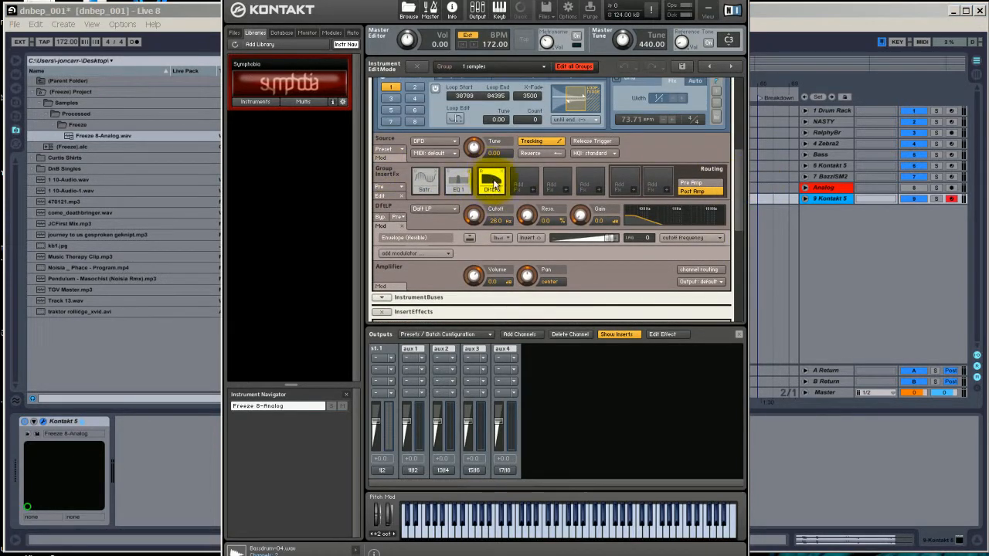
left_click(438, 211)
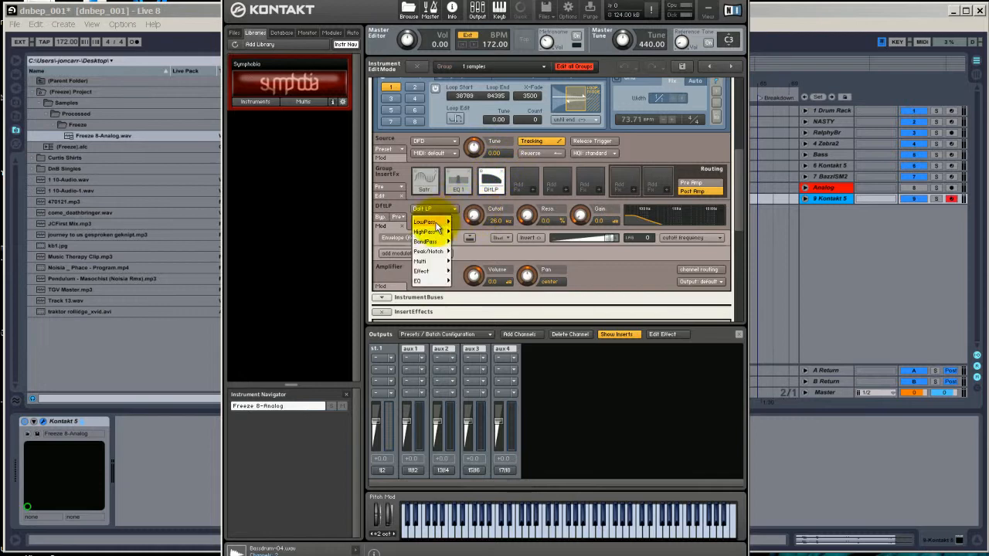
mouse_move(437, 225)
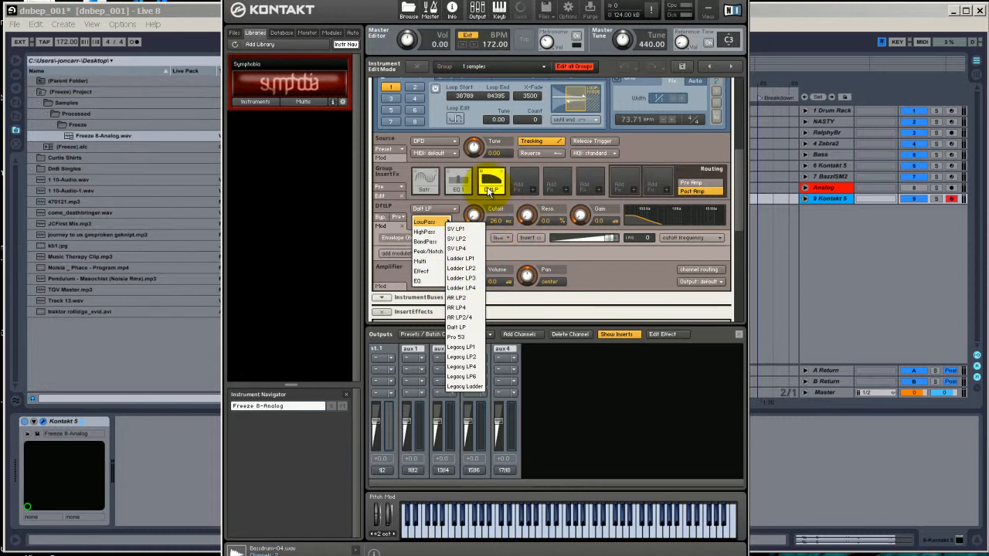
left_click(579, 265)
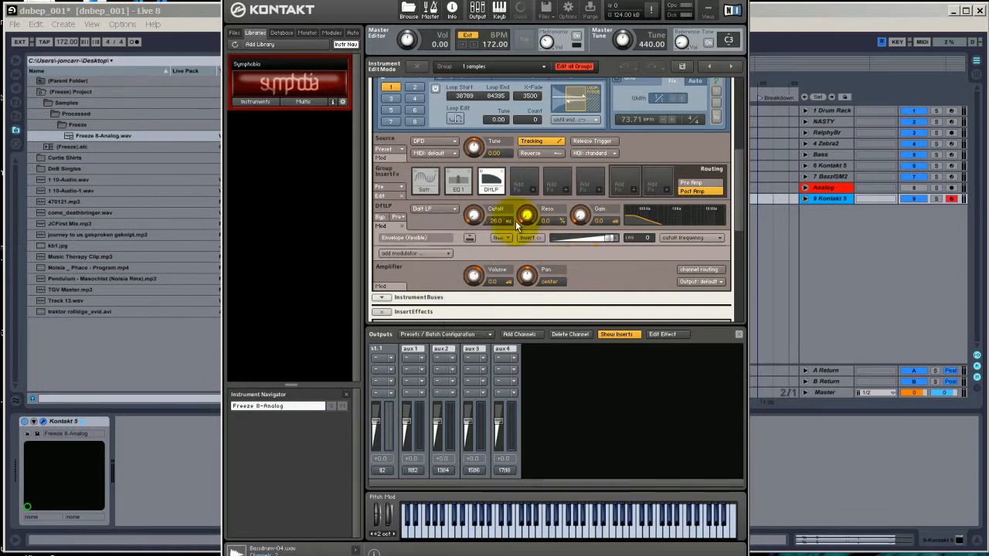
left_click_drag(473, 220, 469, 211)
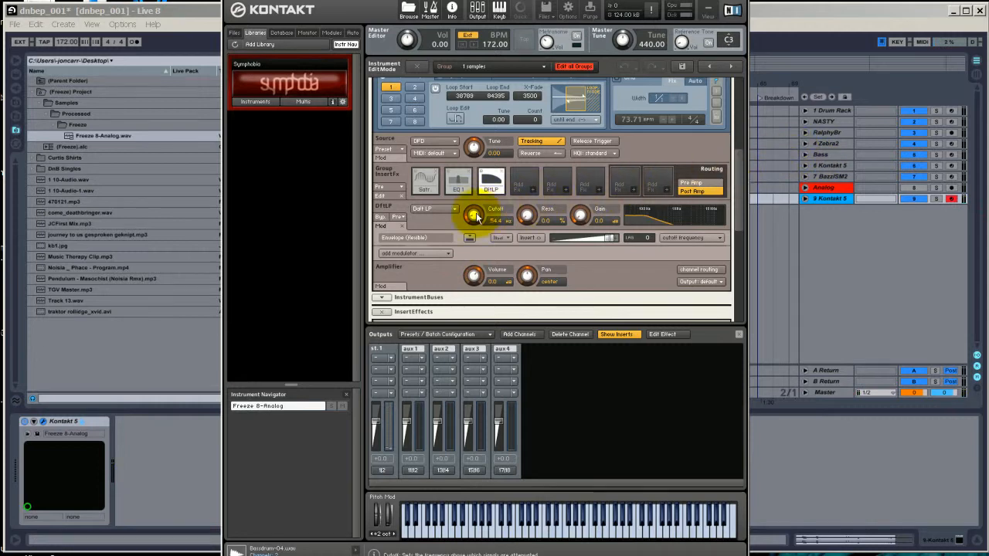
left_click_drag(475, 214, 519, 243)
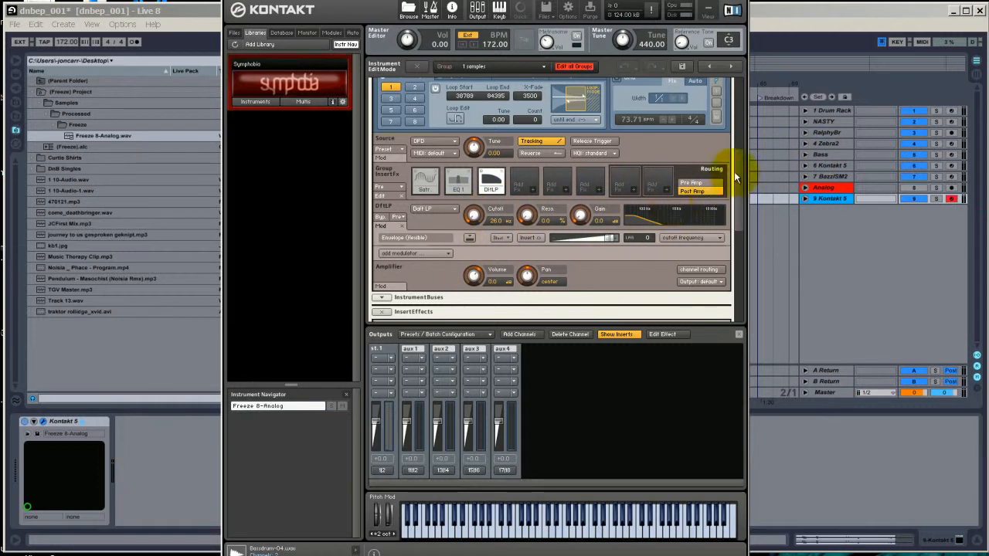
Step: Return to the cutoff envelope and shift the computer MIDI keyboard up one octave for playing the patch
left_click_drag(735, 171, 722, 255)
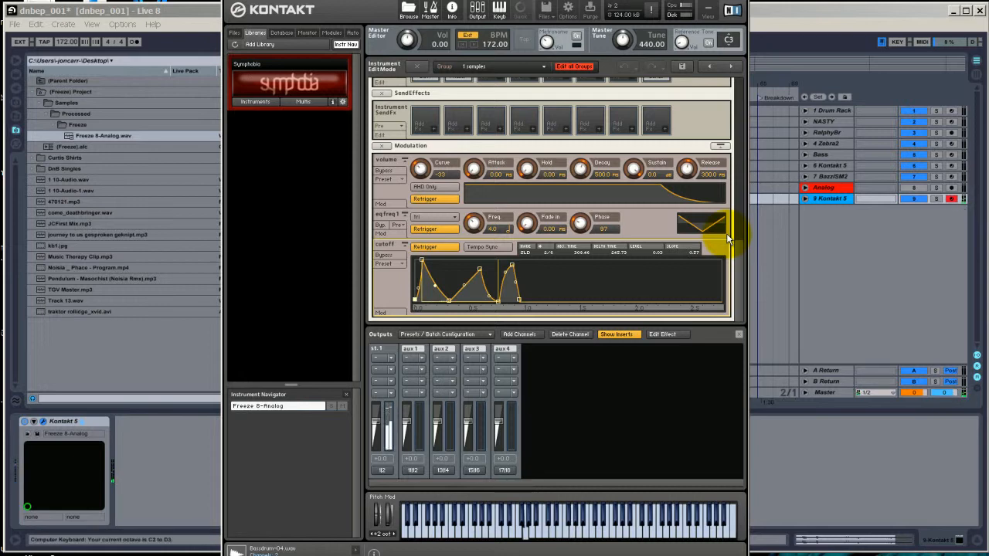
key("x")
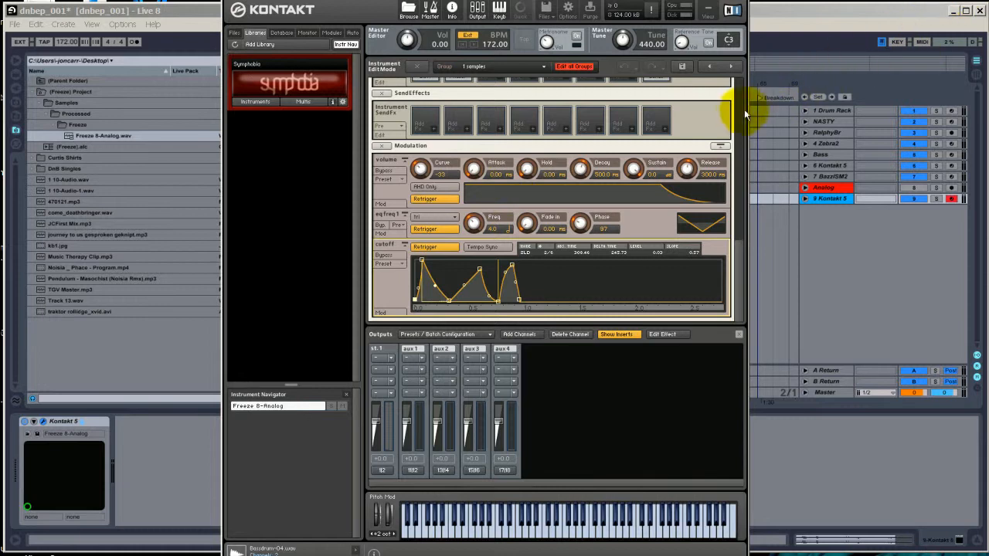
scroll(718, 141, "up", 2)
scroll(657, 126, "down", 1)
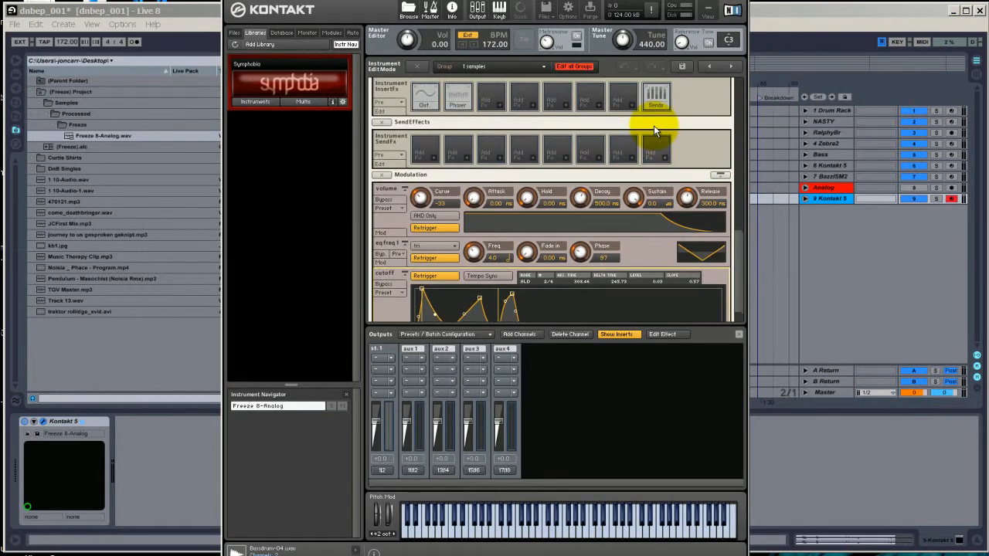
scroll(641, 133, "up", 2)
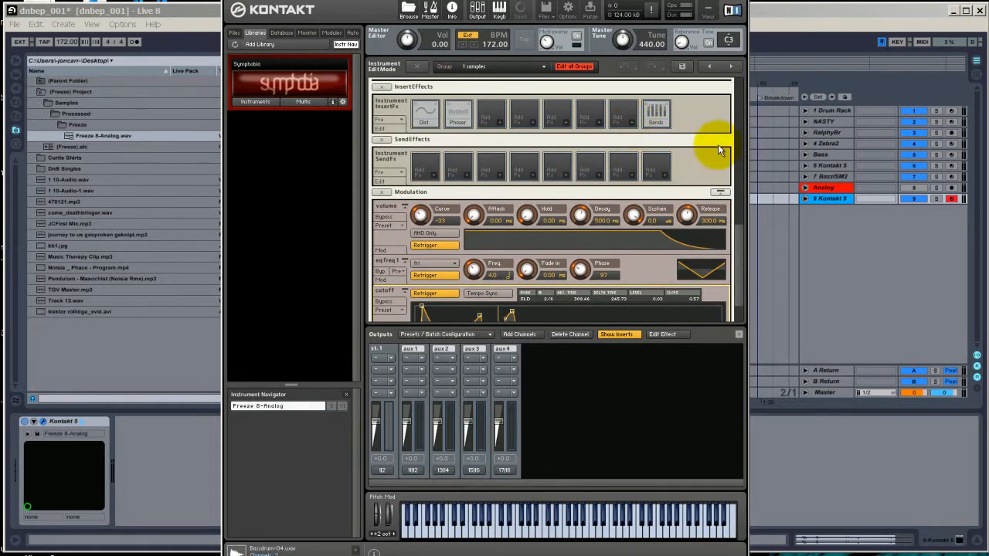
scroll(738, 247, "down", 2)
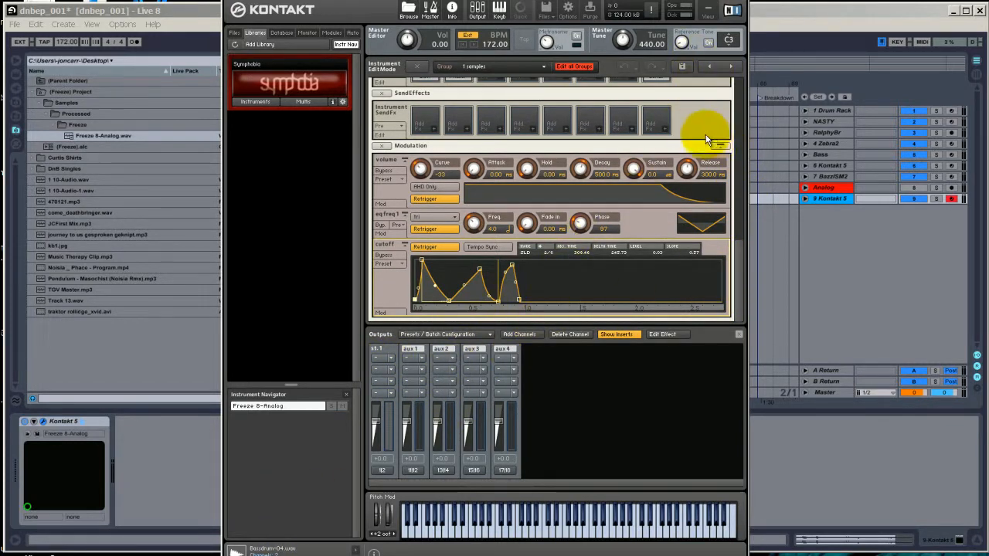
Step: Add a Limiter to the instrument insert slot just before Sends, with output at -1.1 dB and input gain at 4.1 dB
scroll(680, 139, "up", 3)
scroll(639, 164, "up", 1)
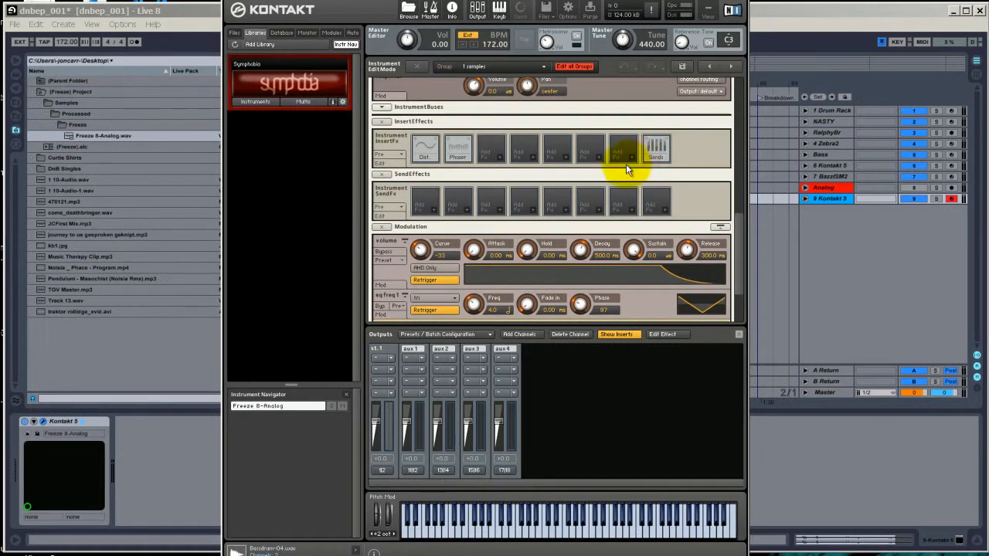
left_click(630, 160)
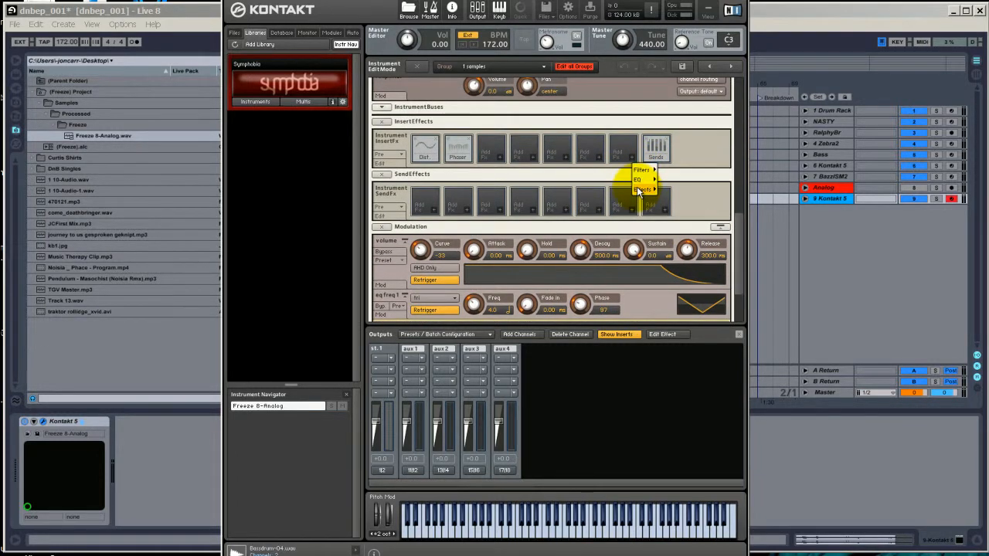
mouse_move(643, 189)
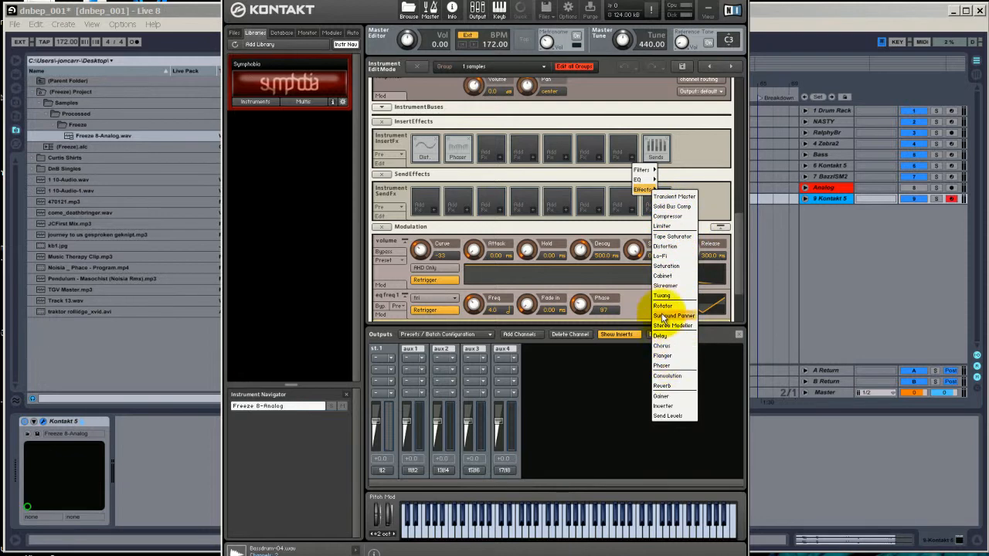
left_click(660, 227)
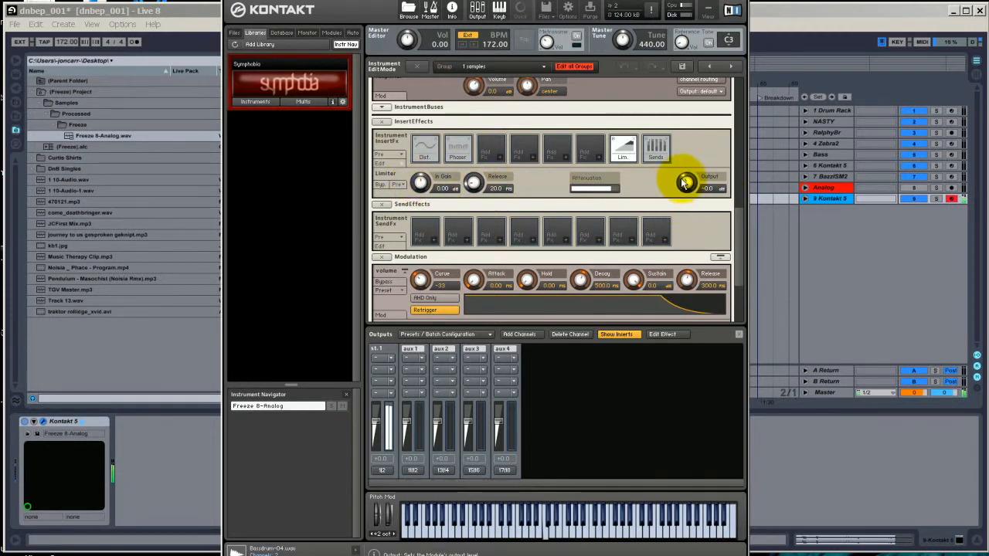
left_click_drag(680, 181, 678, 184)
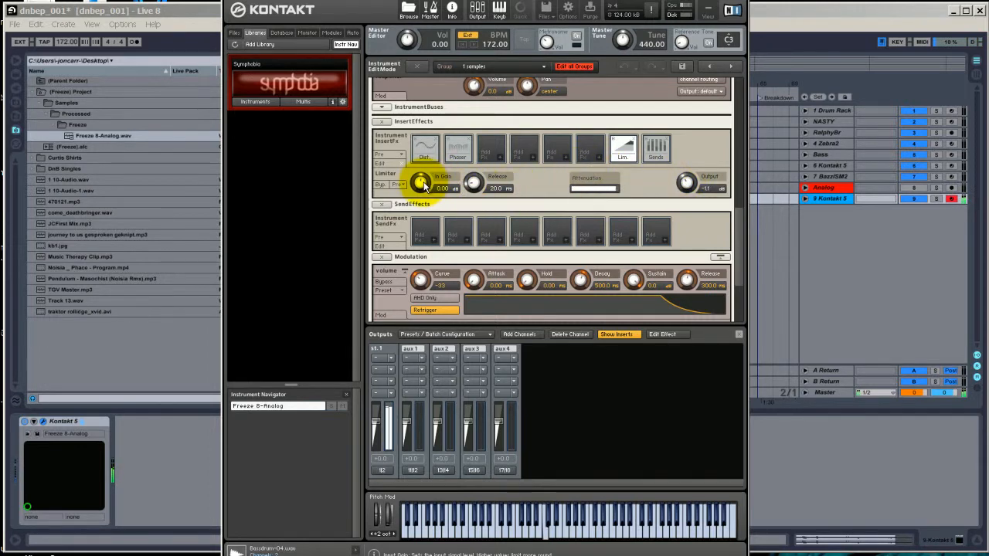
mouse_move(419, 185)
left_mouse_down()
mouse_move(413, 142)
mouse_move(418, 189)
mouse_move(592, 181)
mouse_move(432, 172)
mouse_move(422, 188)
left_mouse_up()
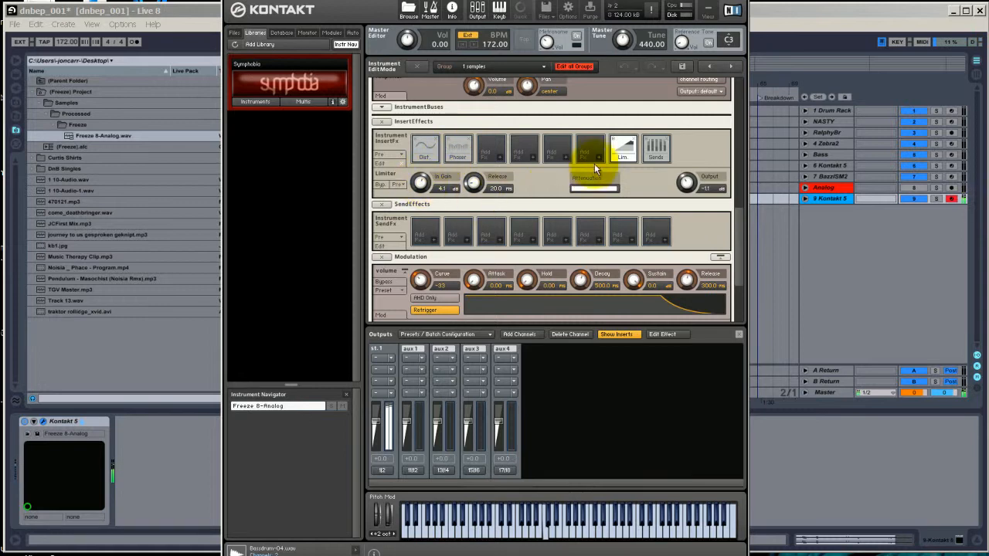
Step: Add a Compressor insert before the limiter with threshold -13.4 dB, ratio 1:2.3, attack 1.3 ms and release 113.5 ms
left_click(600, 155)
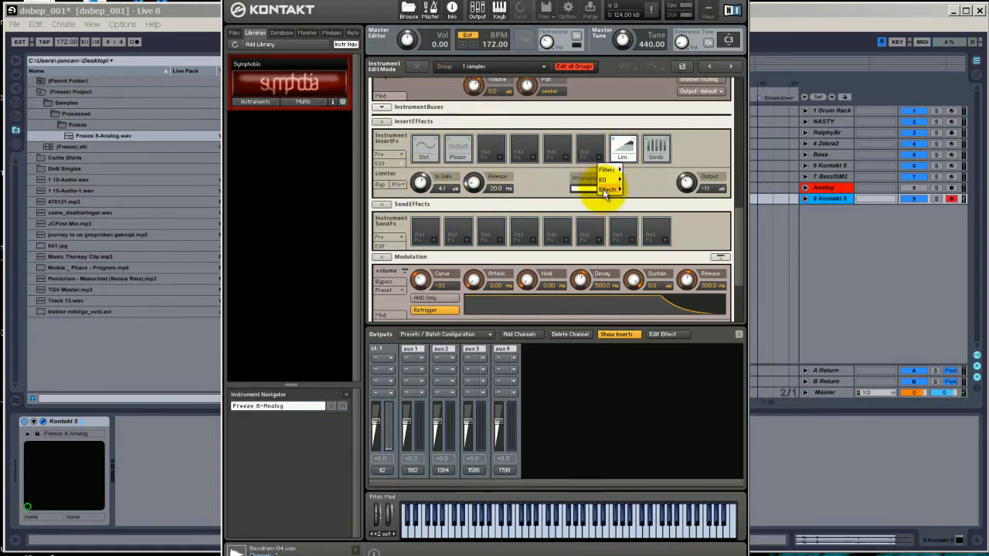
mouse_move(608, 189)
left_click(640, 219)
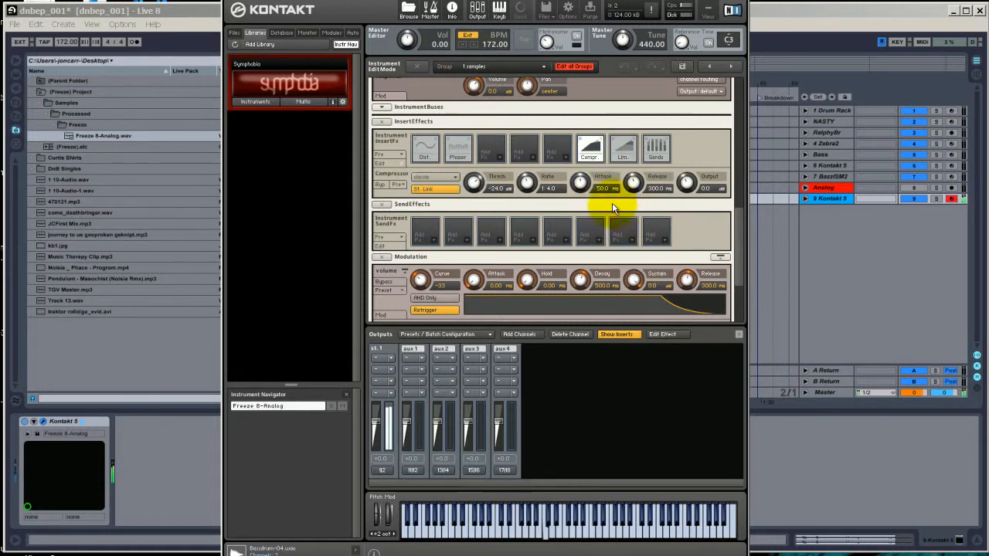
left_click_drag(473, 178, 466, 201)
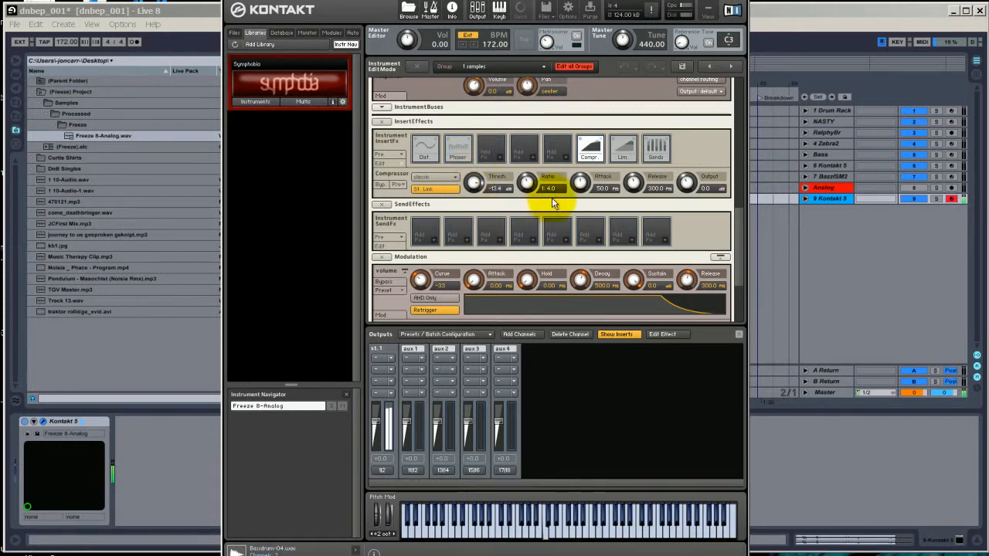
left_click_drag(581, 186, 570, 243)
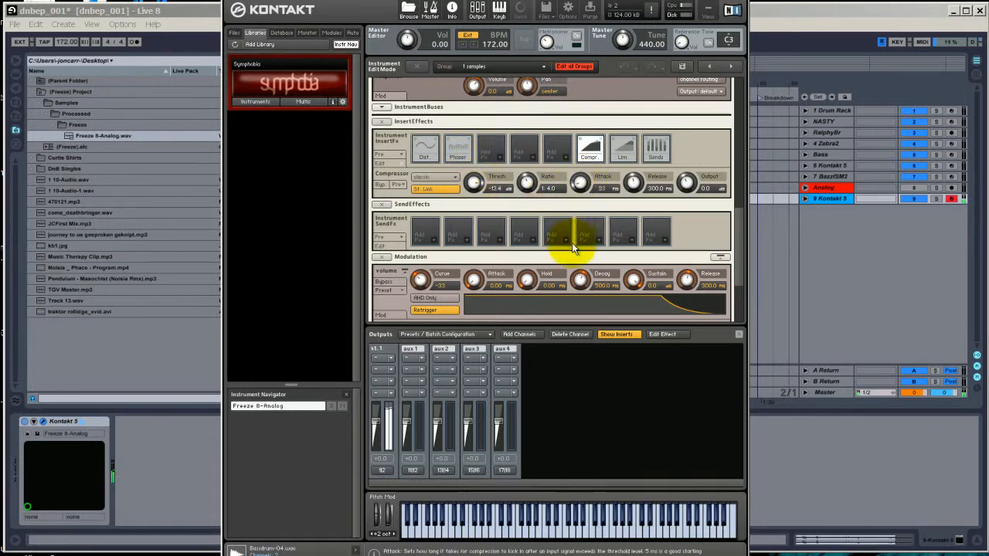
left_click_drag(632, 186, 625, 215)
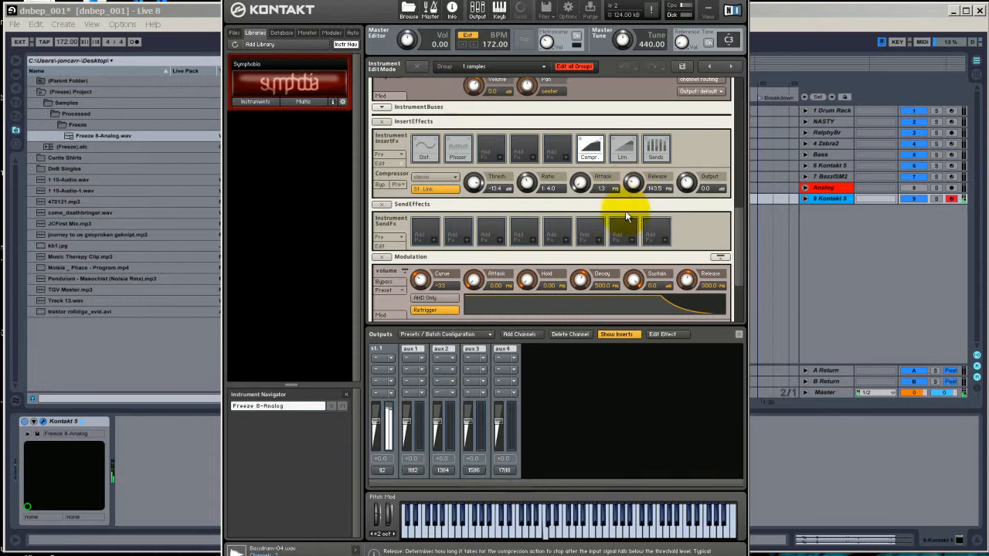
left_click_drag(526, 188, 523, 203)
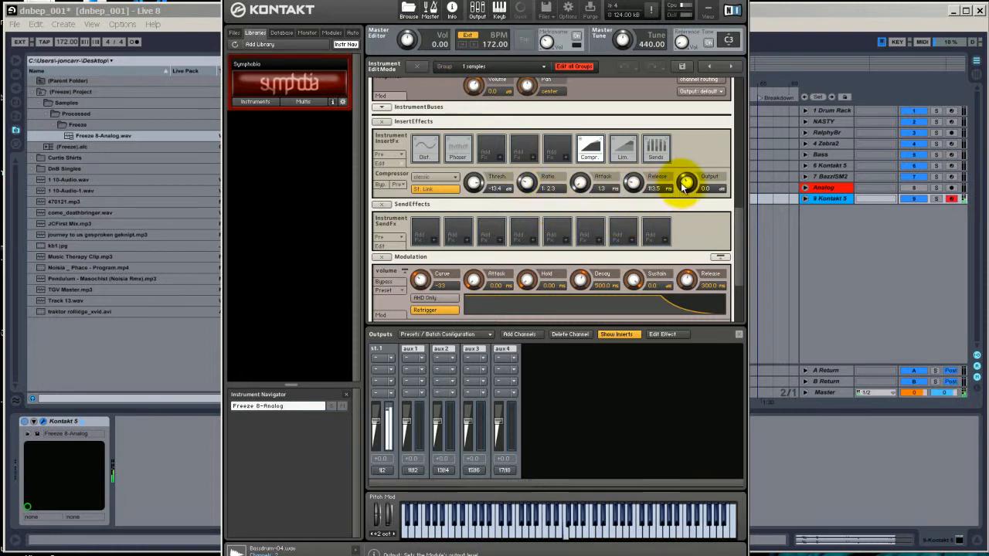
Step: Raise the Limiter's input gain to 8.4 dB
left_click(622, 155)
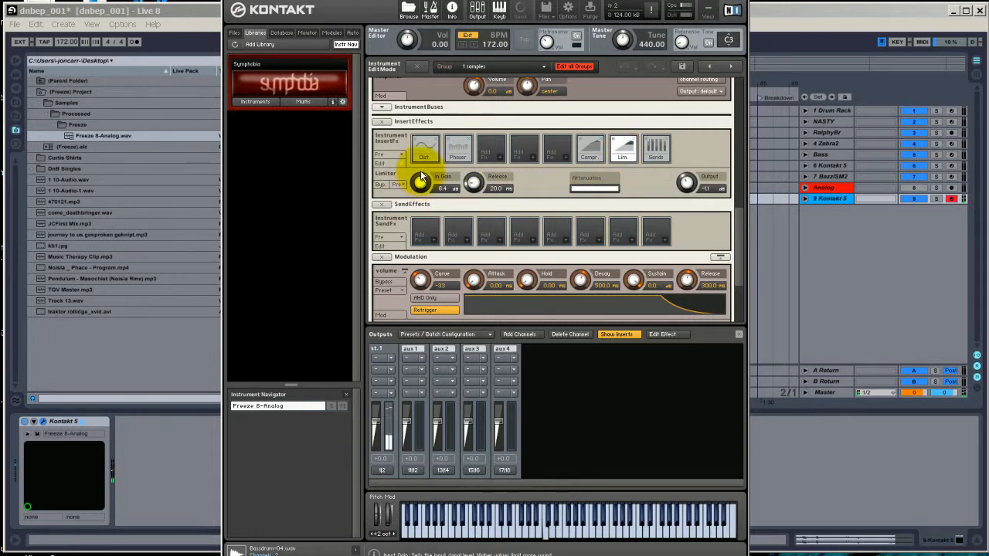
left_click_drag(410, 162, 426, 187)
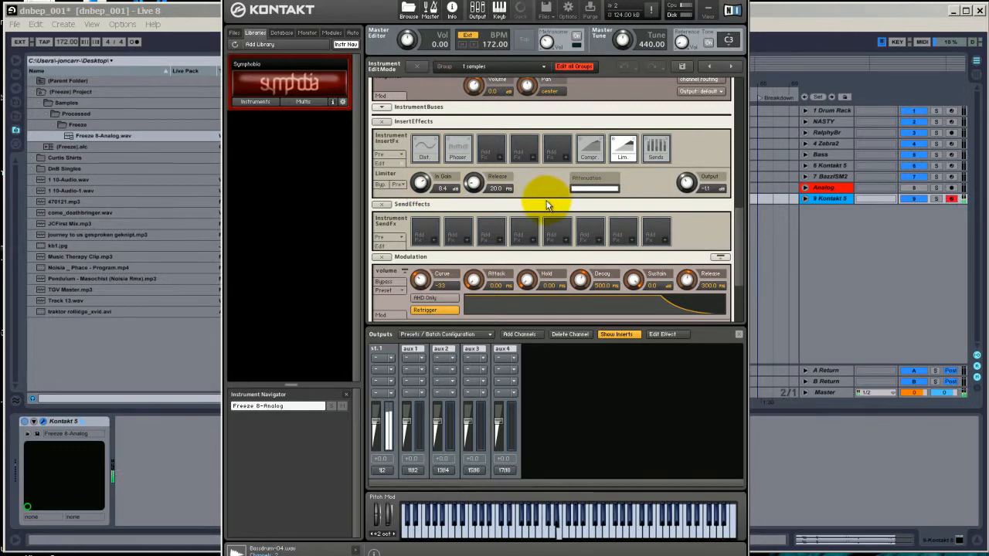
left_click_drag(740, 217, 716, 238)
Step: Move the Kontakt window down slightly and close it to return to the Live arrangement
left_click_drag(678, 1, 679, 6)
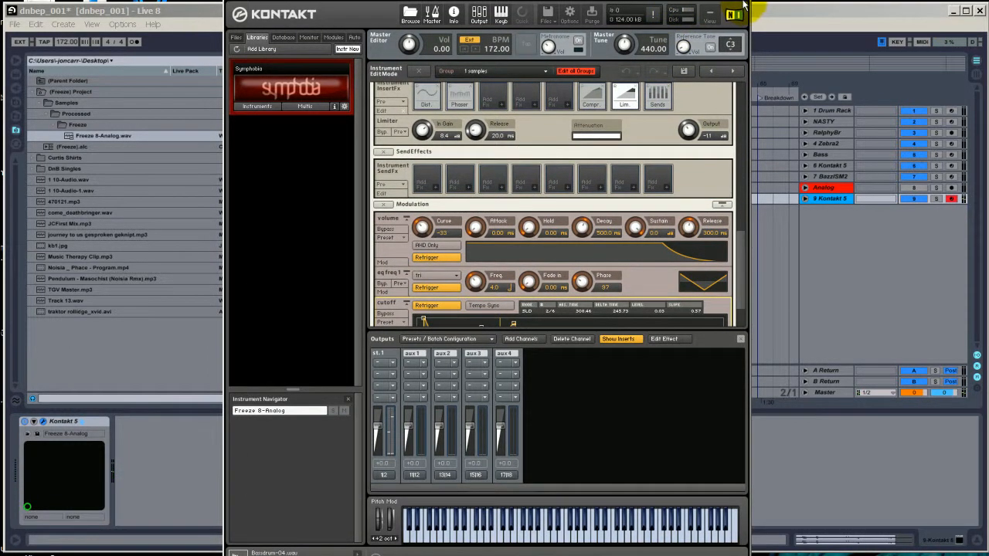
left_click(742, 1)
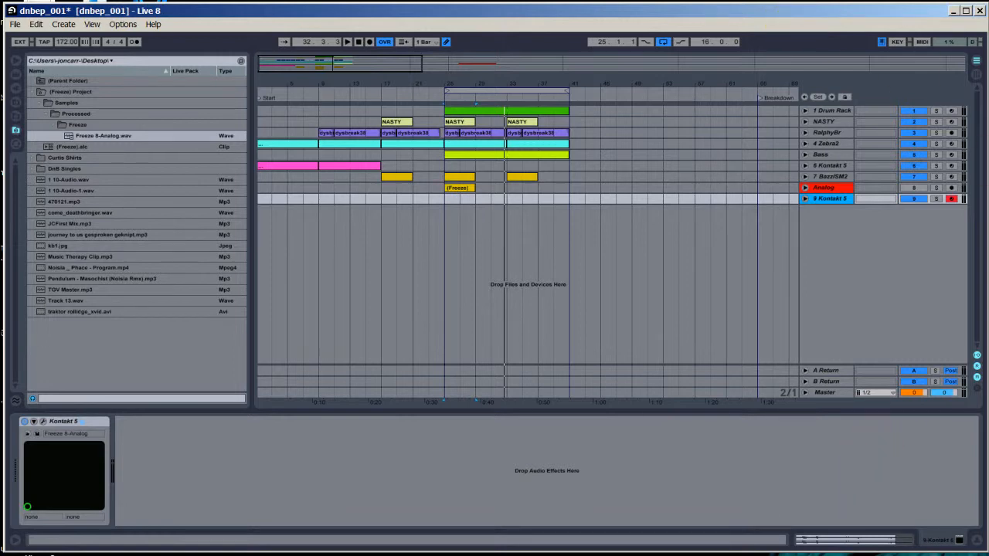
left_click_drag(755, 358, 496, 294)
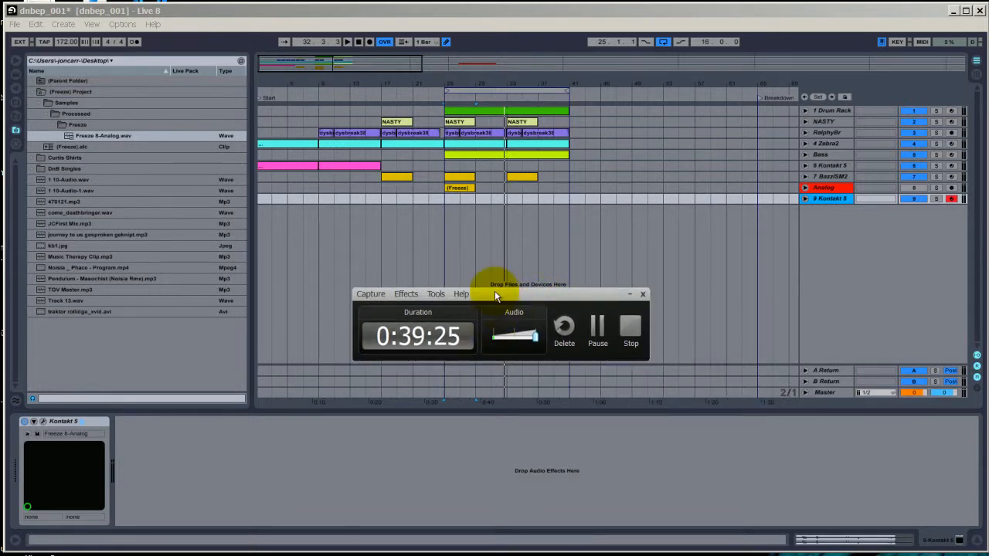